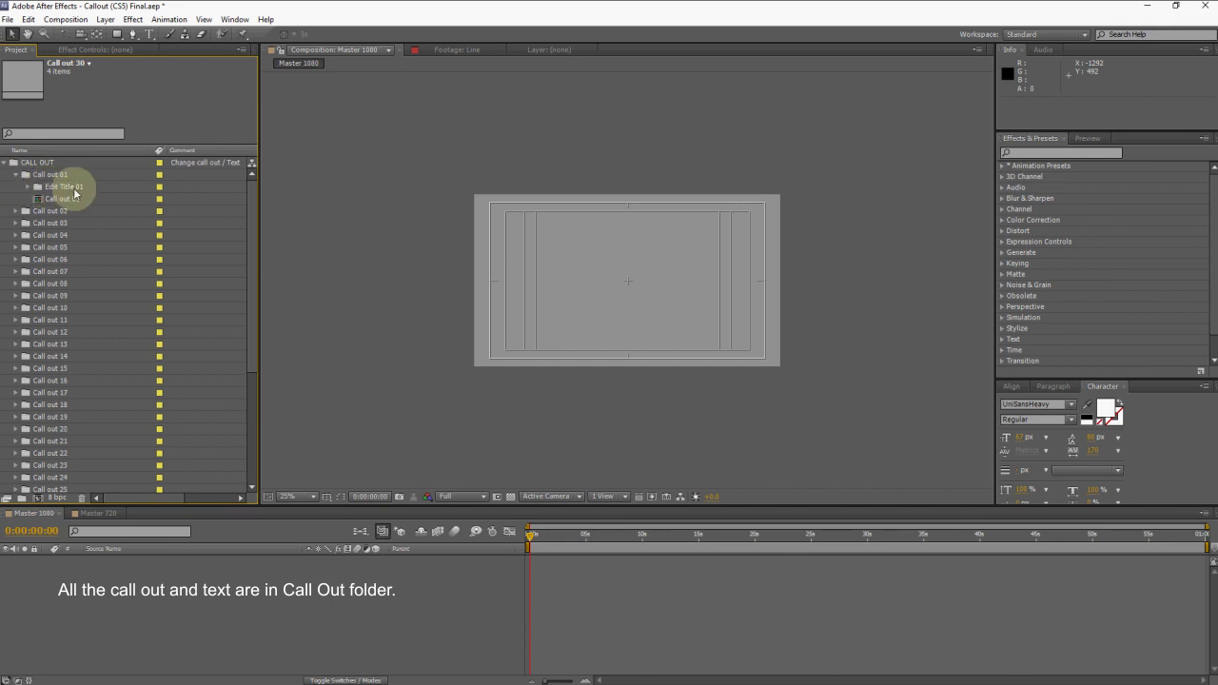
Look through the Call out 01 folder, its Edit Title 01 text compositions, and the project's top-level Logo and Targets folders.
left_click(27, 187)
left_click(71, 210)
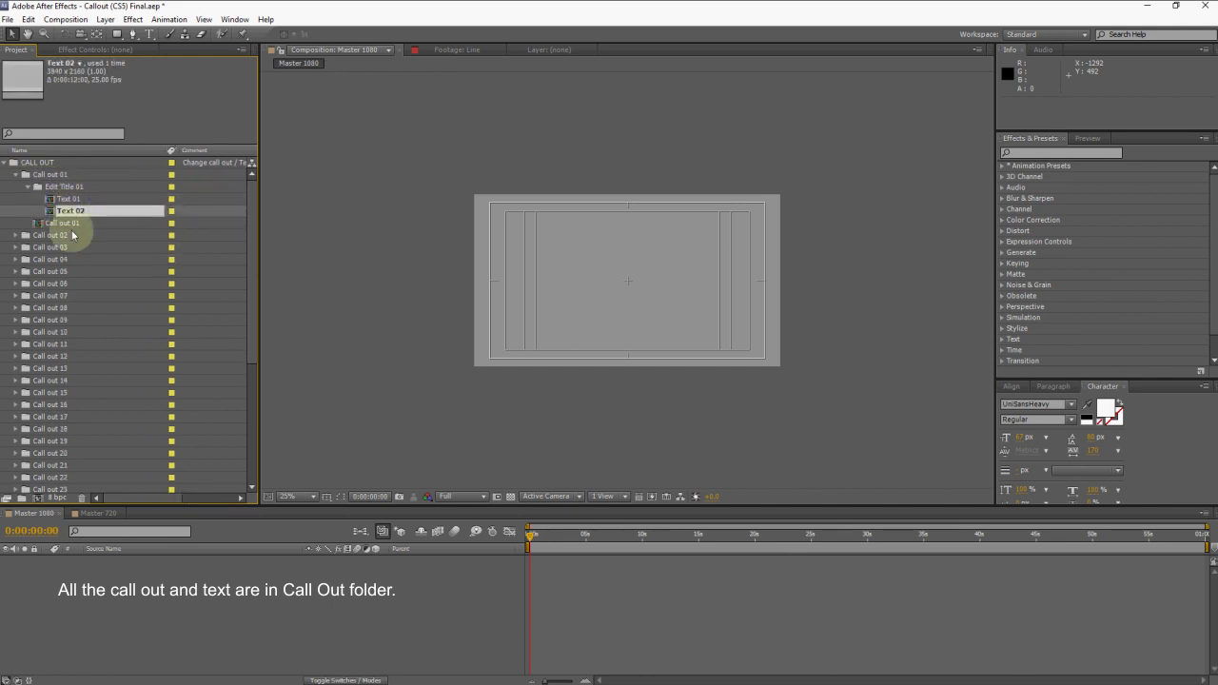
left_click(26, 186)
left_click(15, 175)
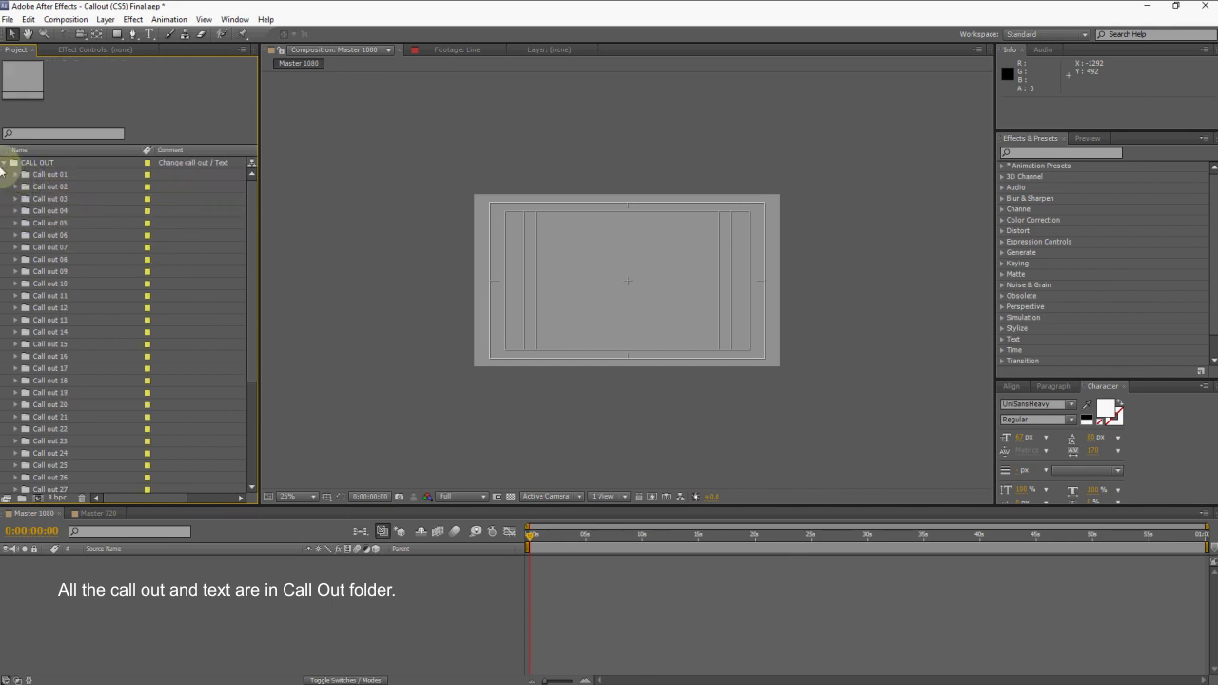
left_click(4, 162)
left_click(29, 186)
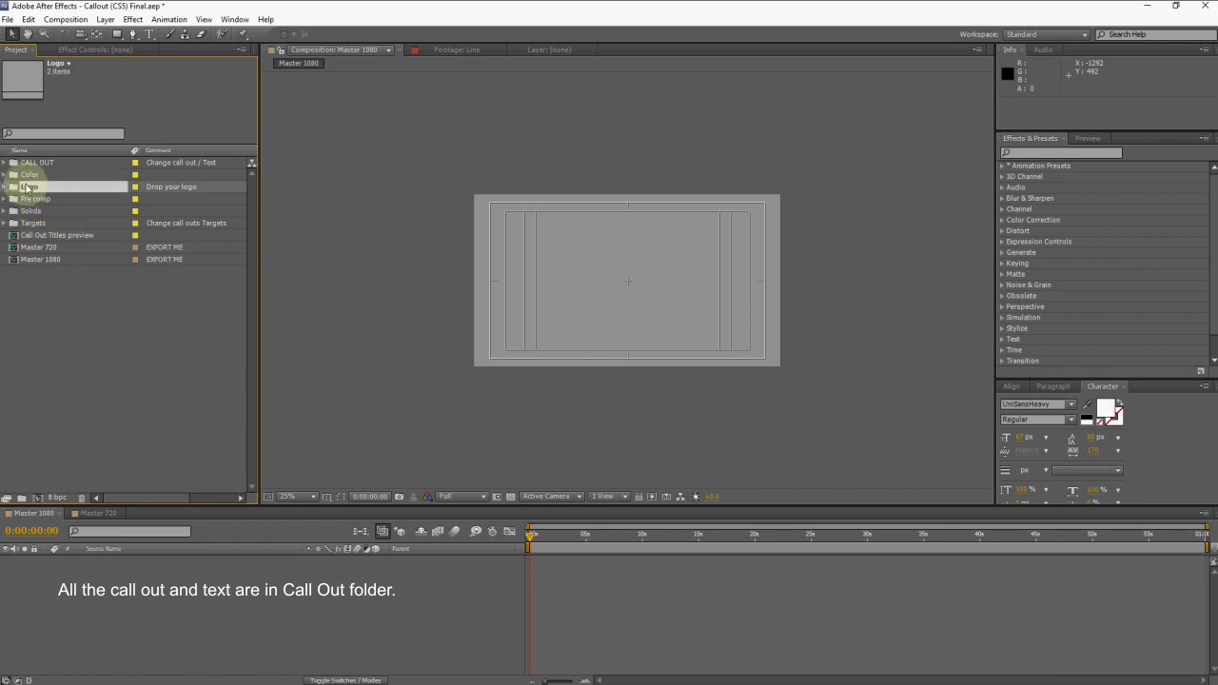
left_click(155, 223)
left_click(162, 223)
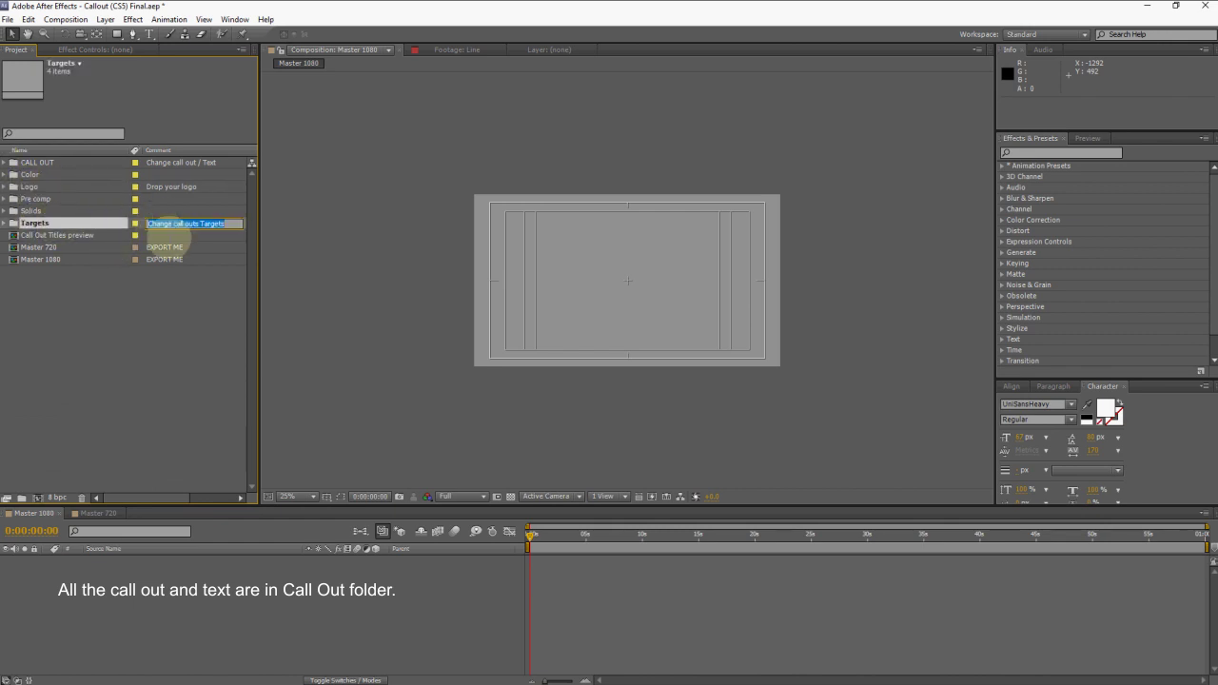
left_click(158, 301)
Add the Call out 01 composition from the CALL OUT folder to the Master 1080 timeline.
left_click(39, 155)
left_click(542, 505)
double_click(21, 161)
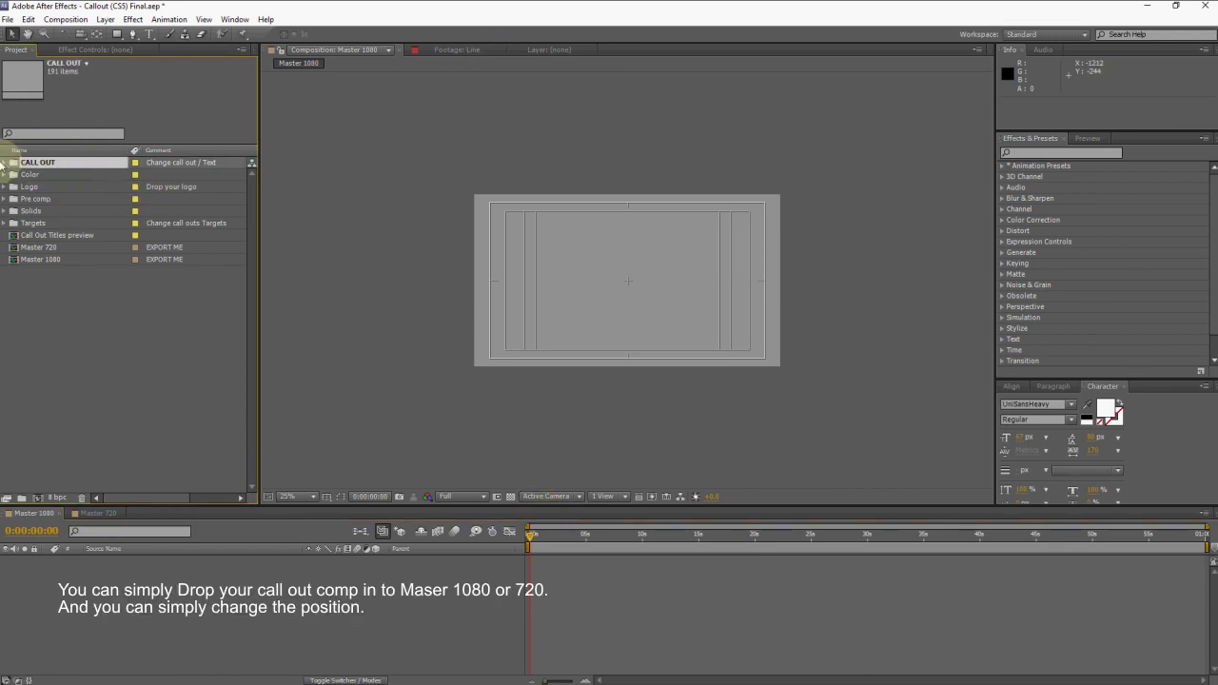
left_click(43, 174)
left_click(15, 174)
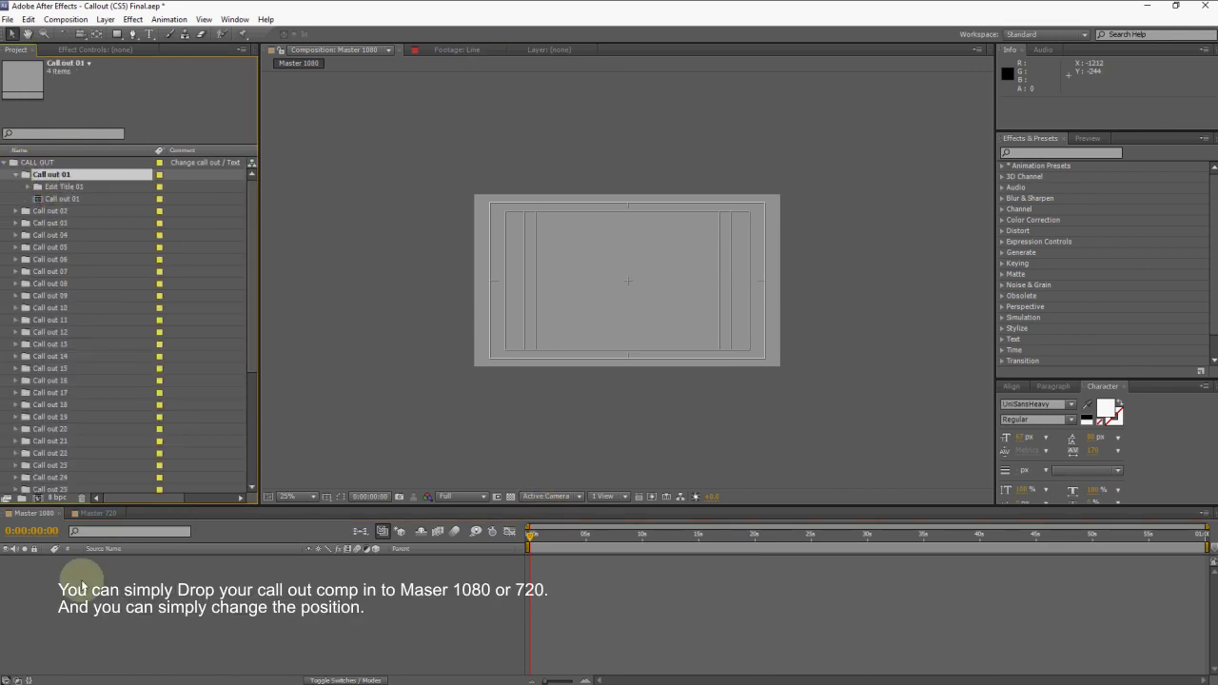
left_click(66, 199)
left_click_drag(66, 203, 138, 614)
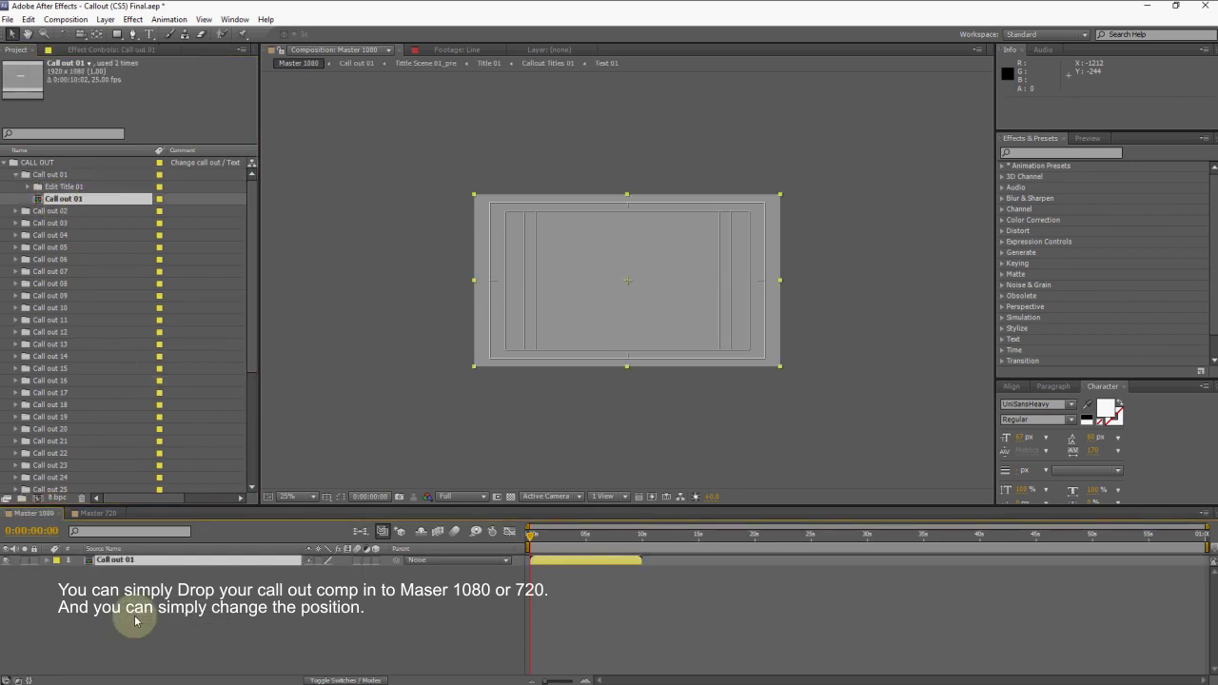
Preview the callout in Master 1080 at 0:00:06:04.
key("period")
key("period")
left_click_drag(531, 535, 601, 550)
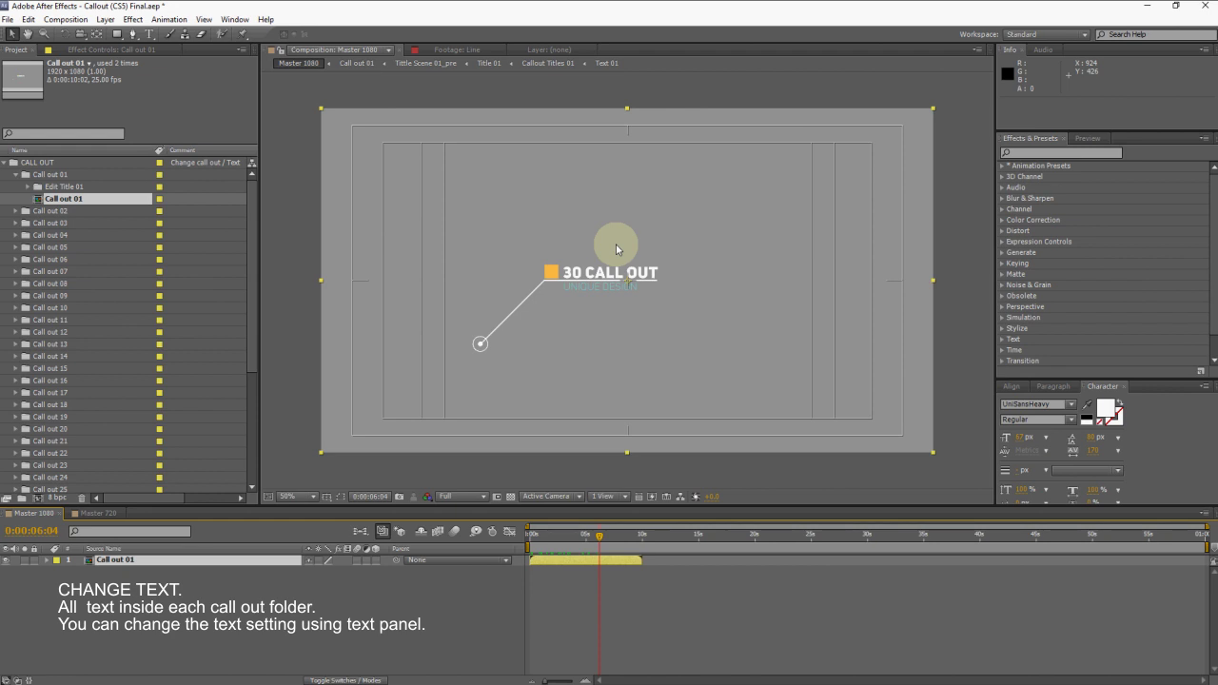
Replace the title in Call out 01's Text 01 composition with "YOUR TEXT HERE" and check it in Master 1080.
left_click(28, 187)
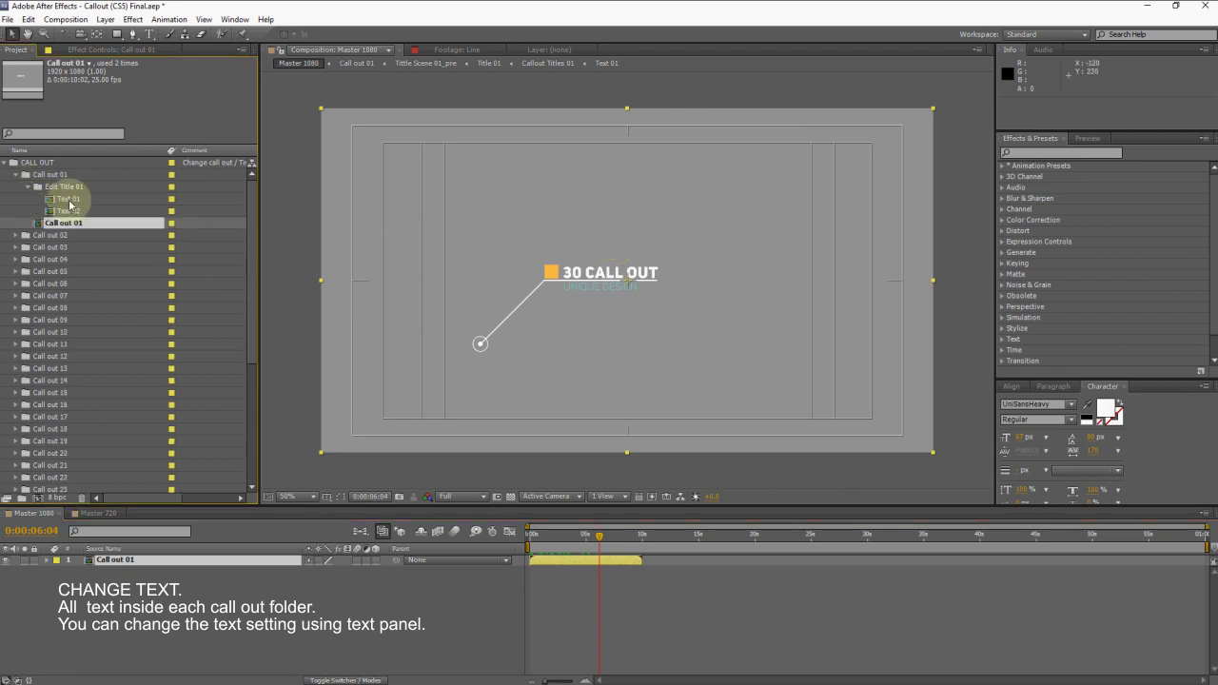
left_click(69, 200)
double_click(69, 200)
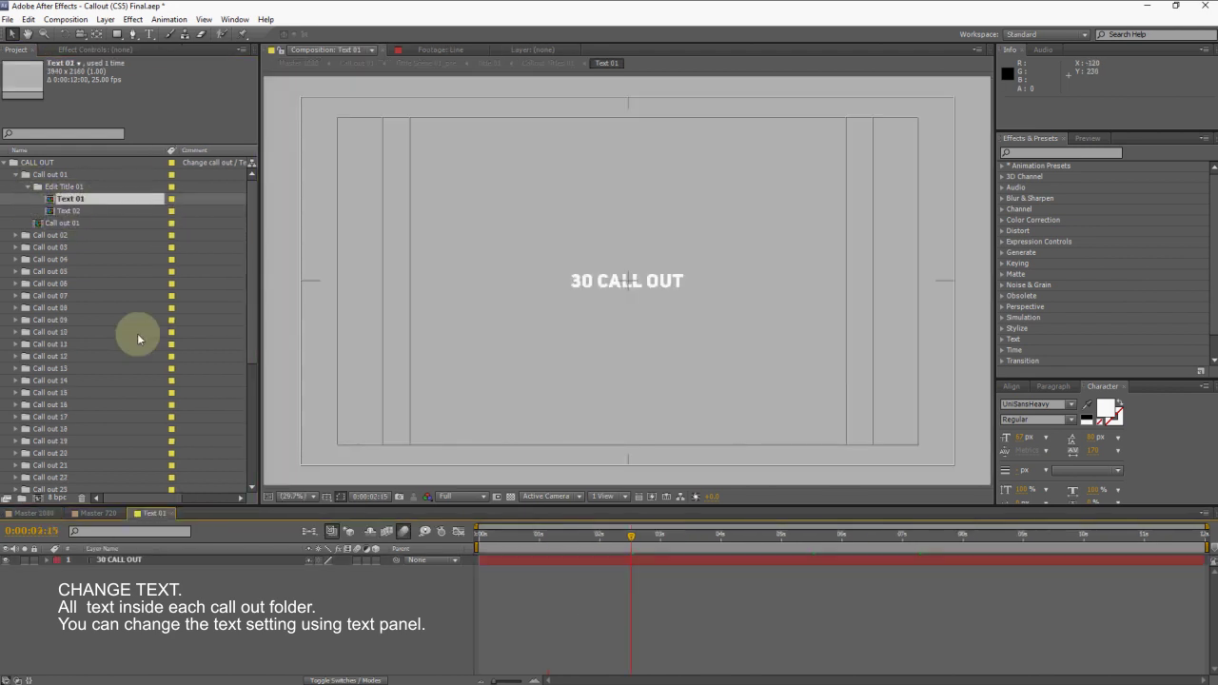
double_click(552, 564)
type("YOUR TE")
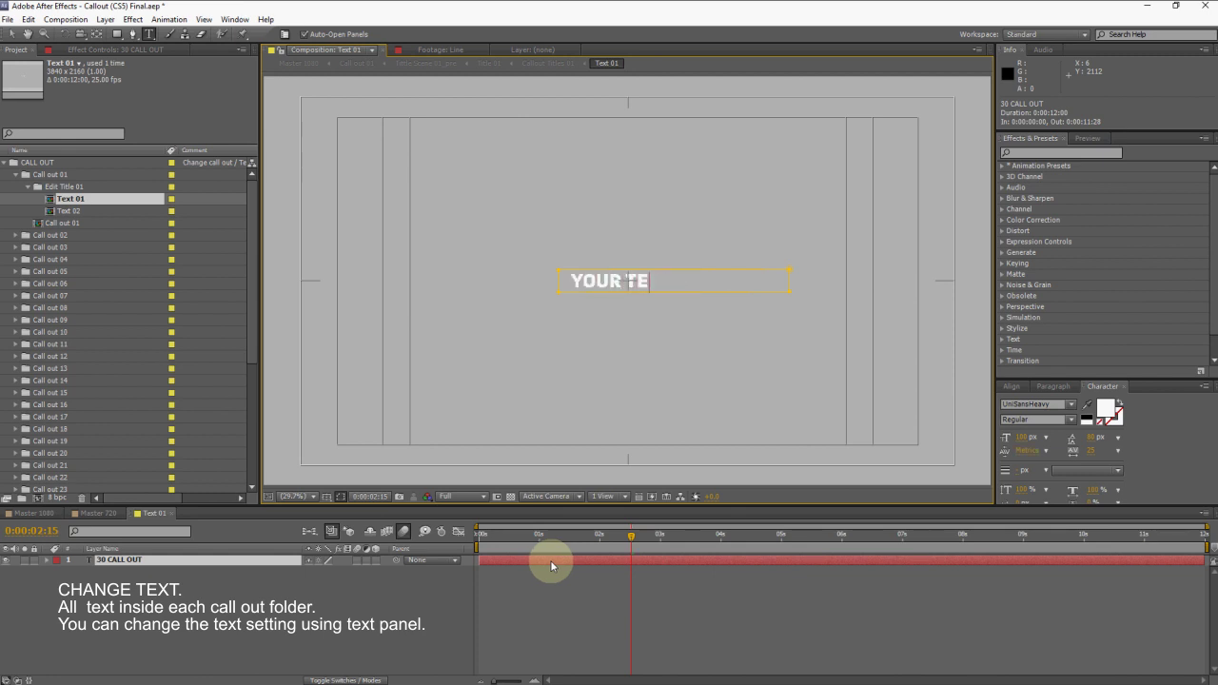
type("XT HERE")
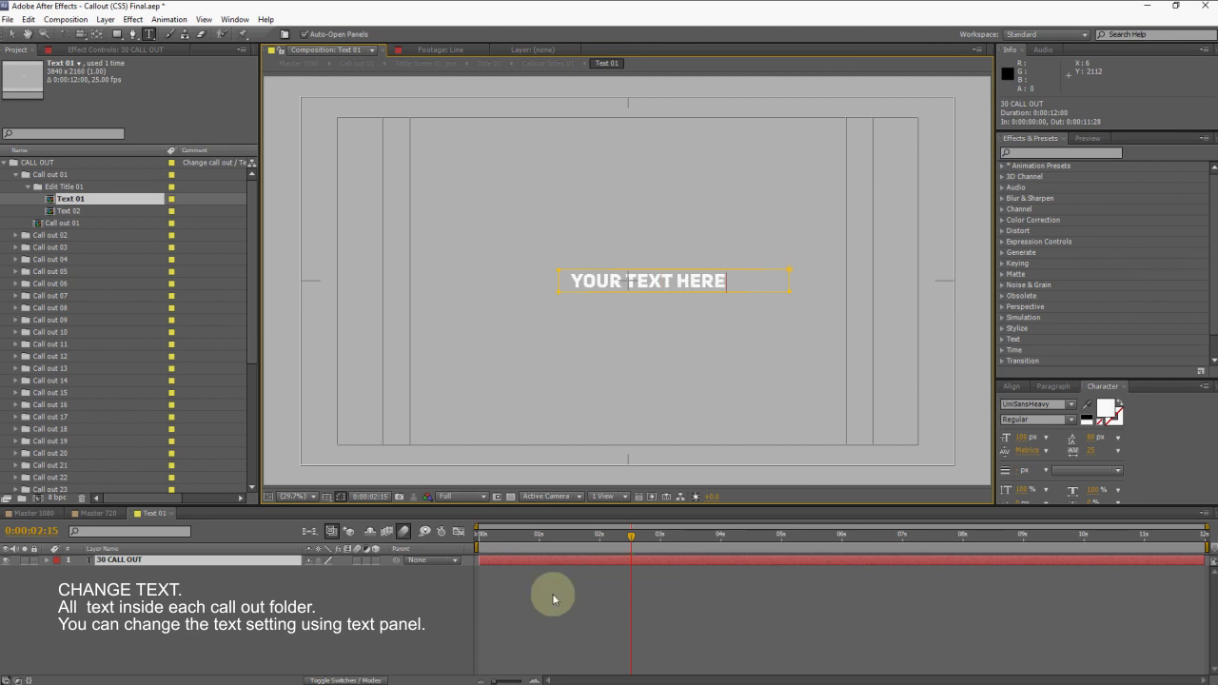
left_click(552, 592)
left_click(48, 514)
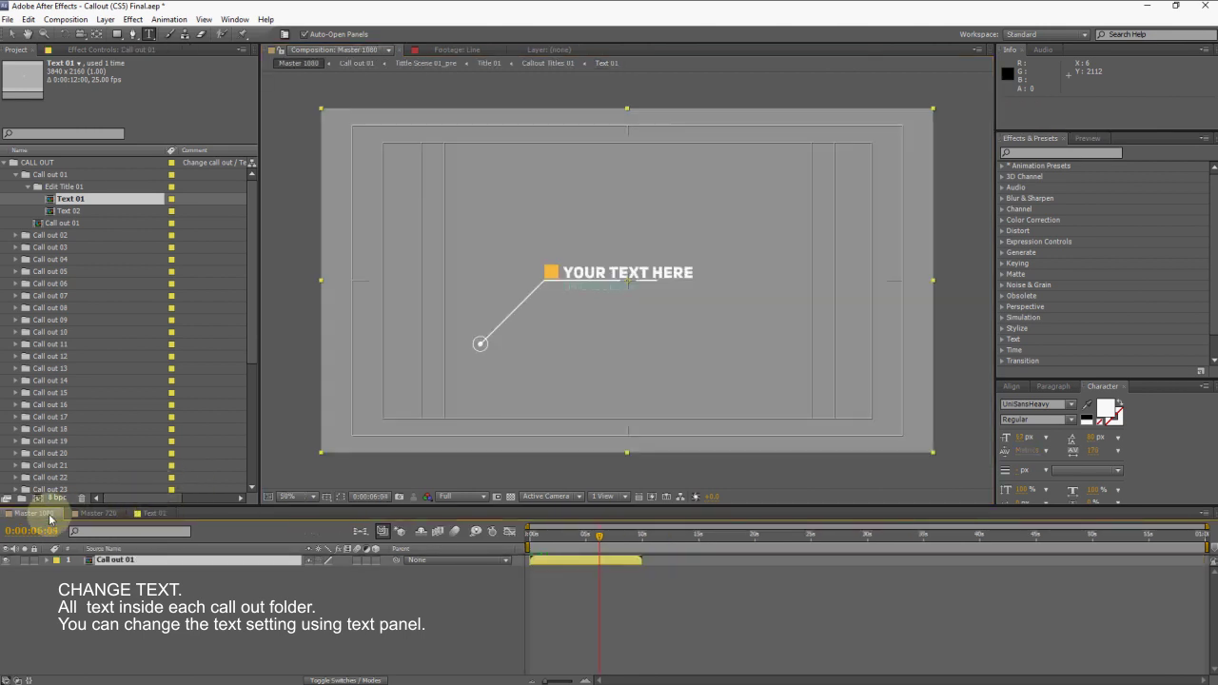
Try adjusting the letter tracking of the "YOUR TEXT HERE" title in the Text 01 composition.
left_click(151, 513)
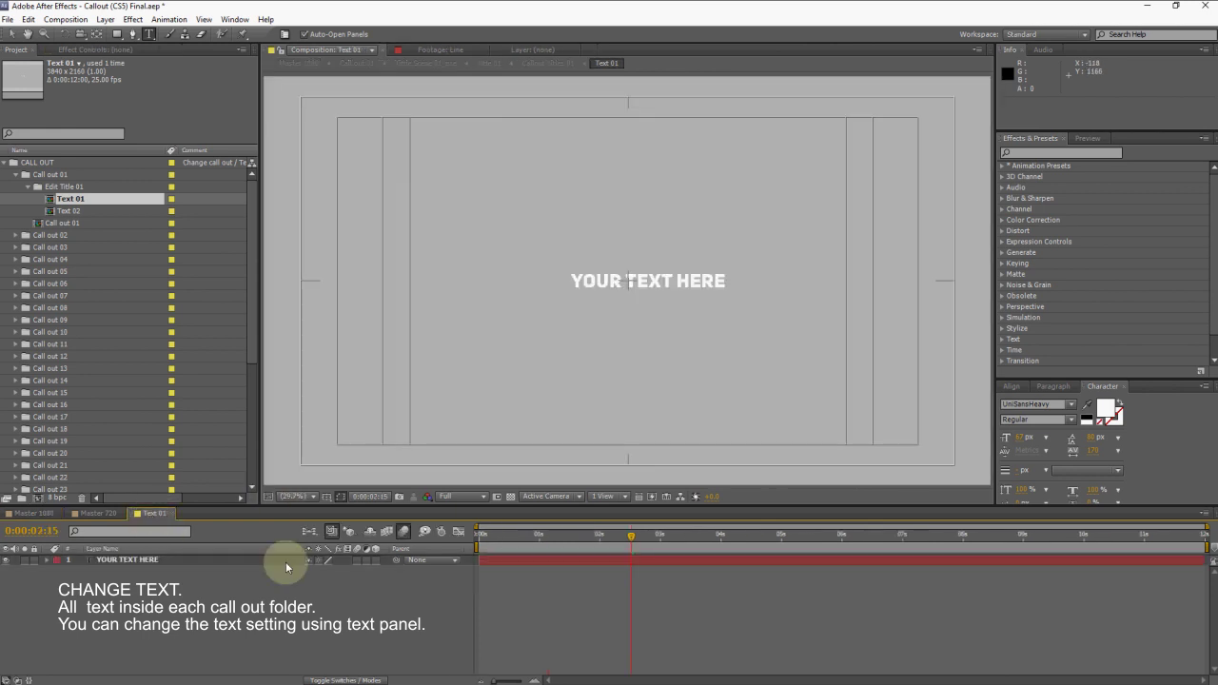
left_click(592, 561)
left_click(1101, 386)
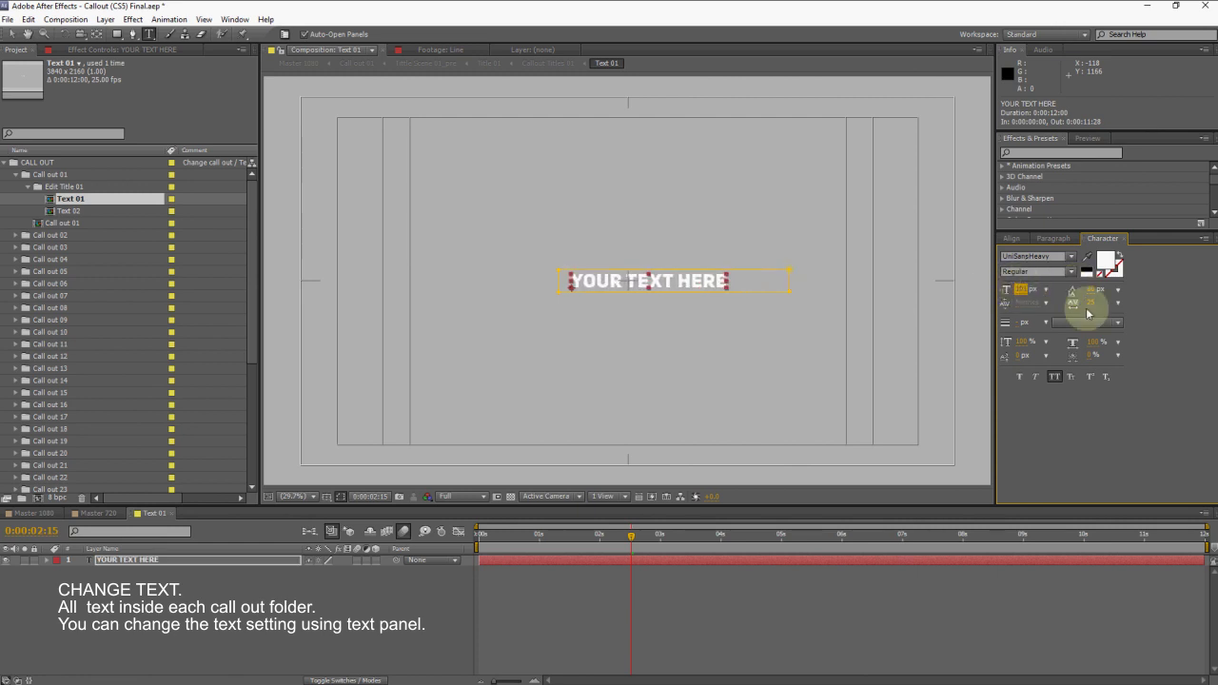
left_click_drag(1091, 310, 1170, 320)
left_click(843, 609)
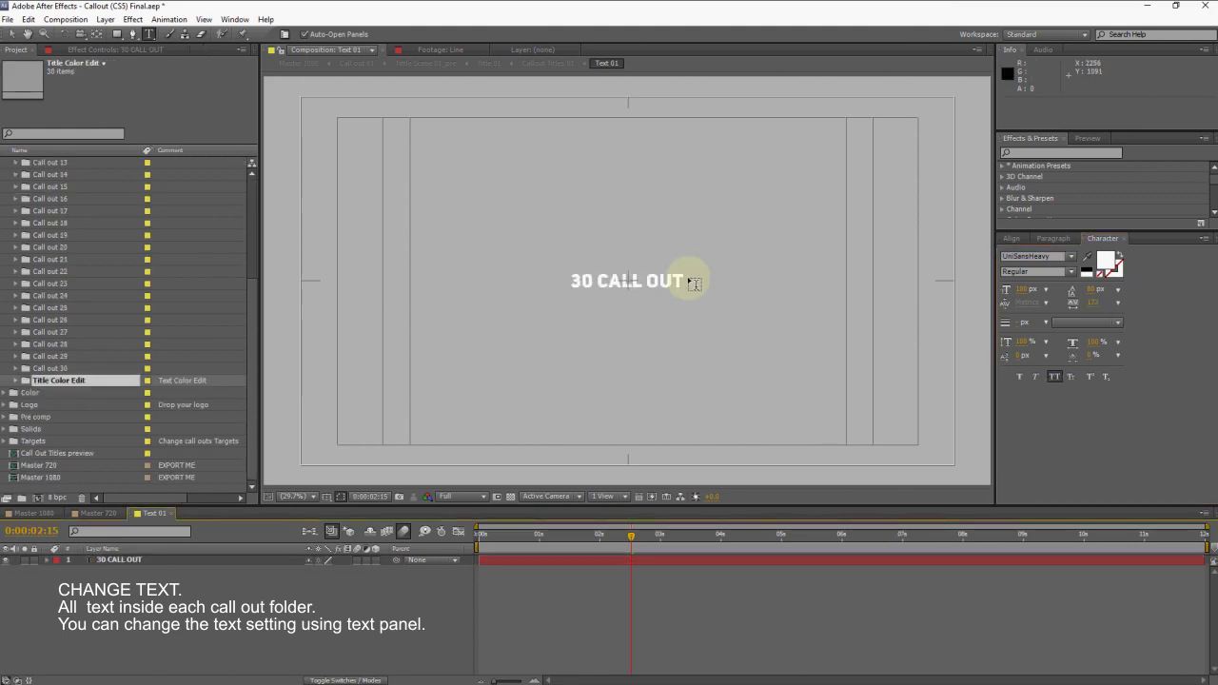
Open Callout Titles 01 from the Title Color Edit folder and show the effect controls of its Color Edit layer.
left_click(12, 34)
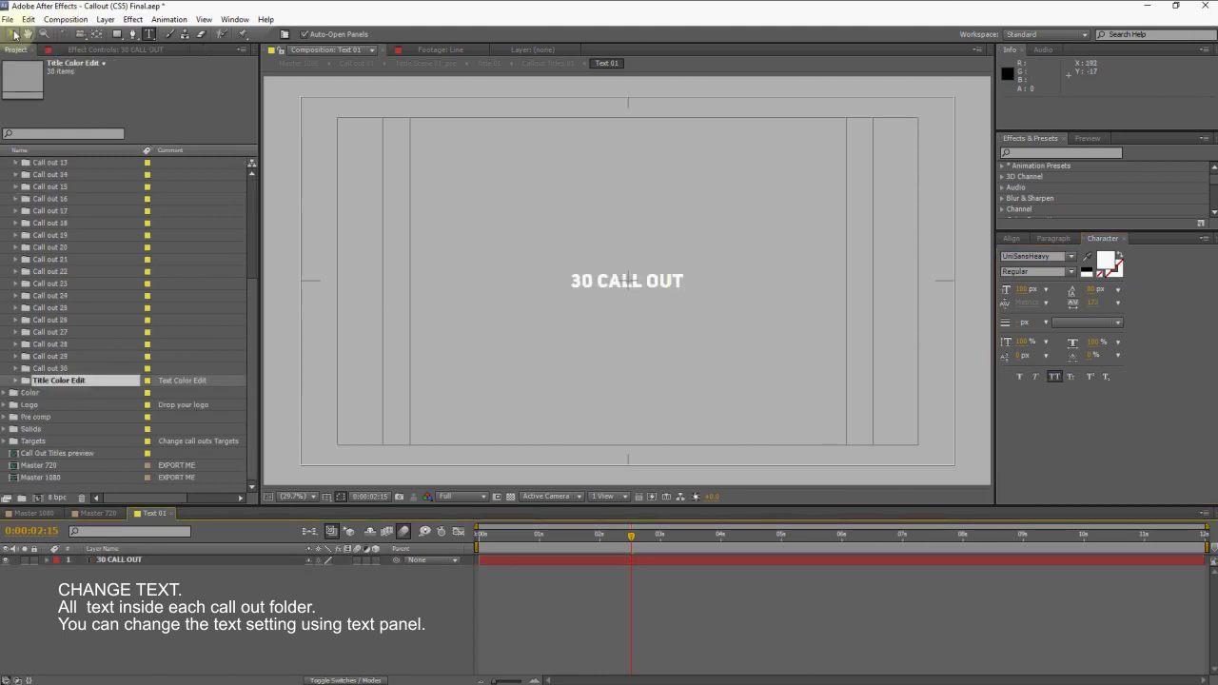
left_click(204, 380)
left_click(15, 379)
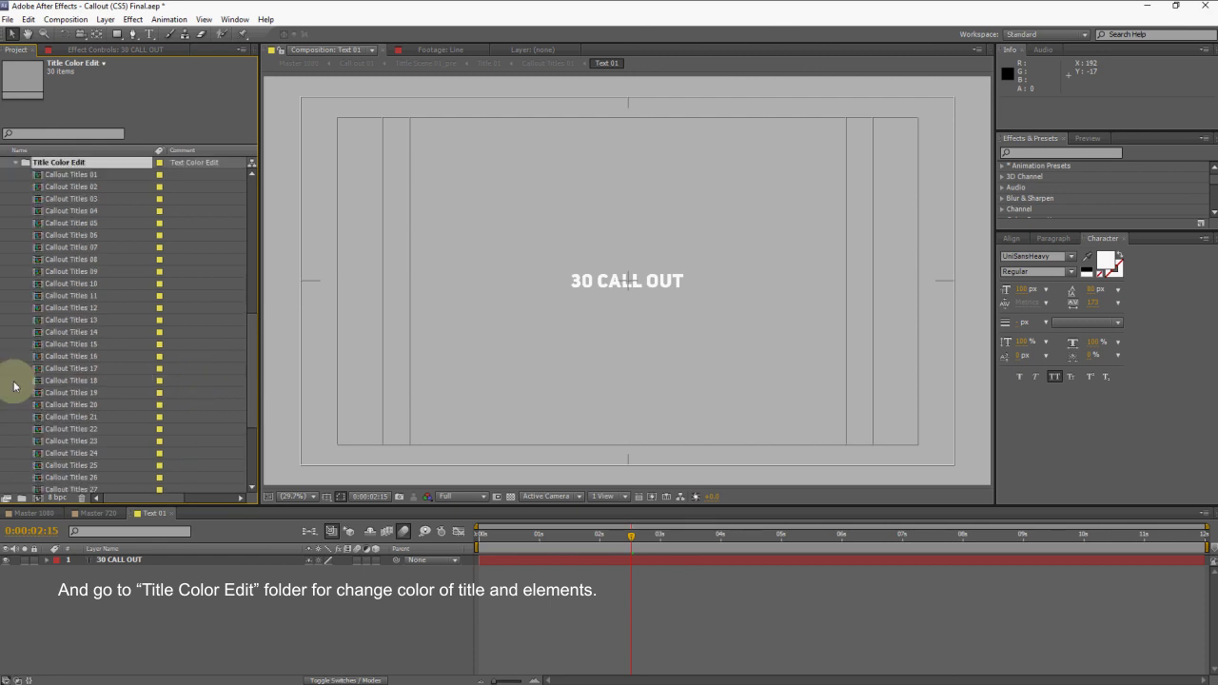
left_click(66, 177)
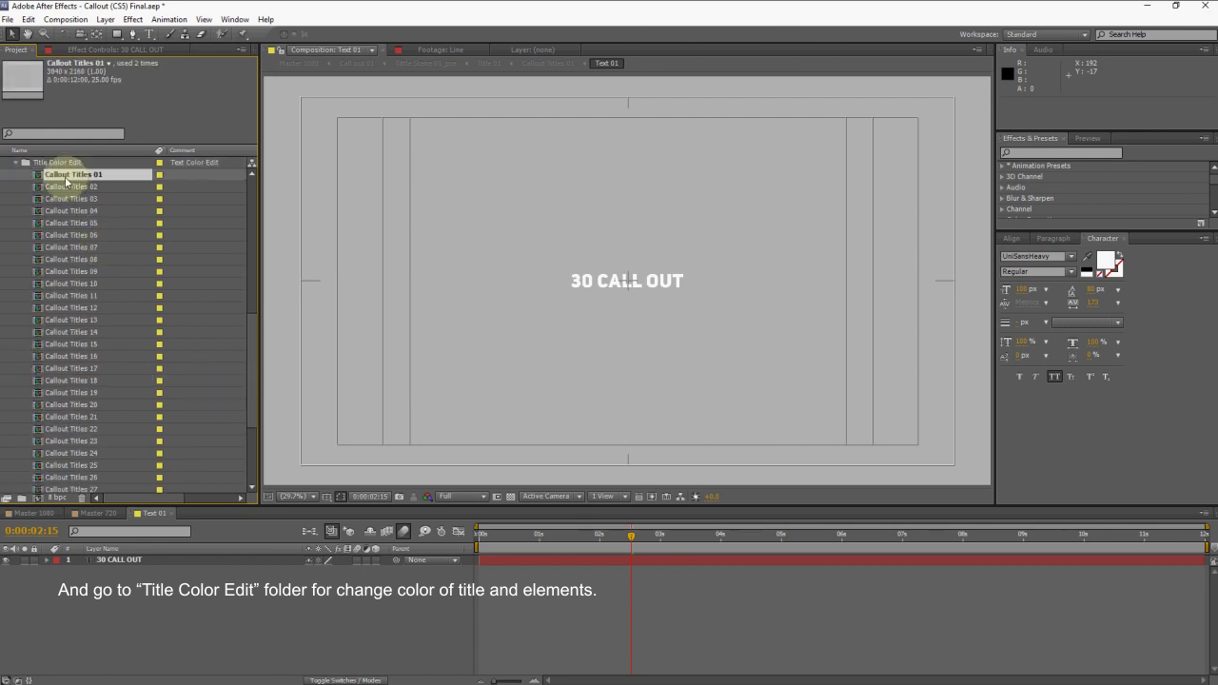
double_click(67, 177)
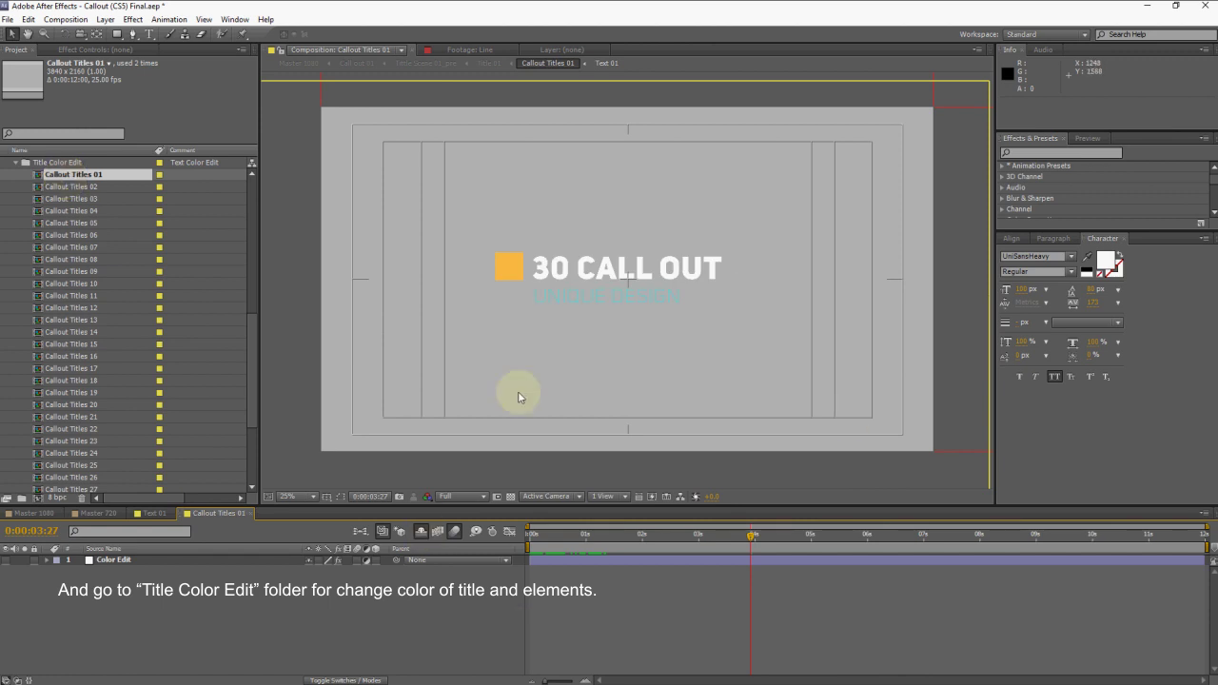
left_click(577, 560)
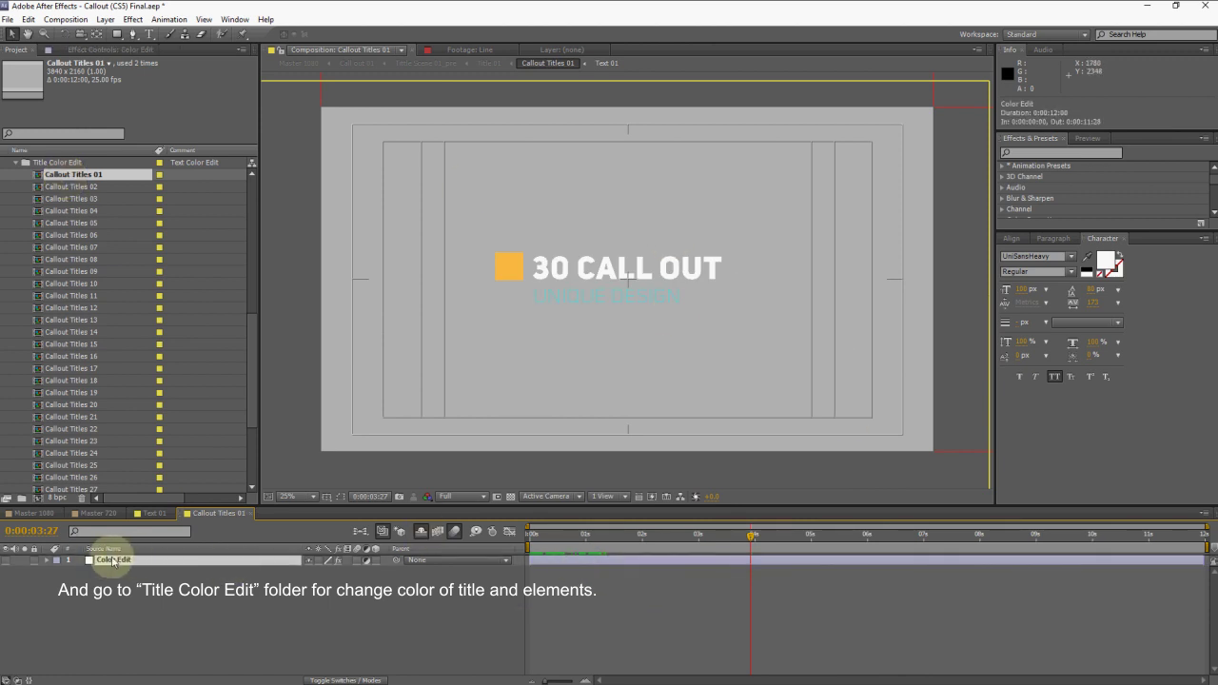
left_click(107, 49)
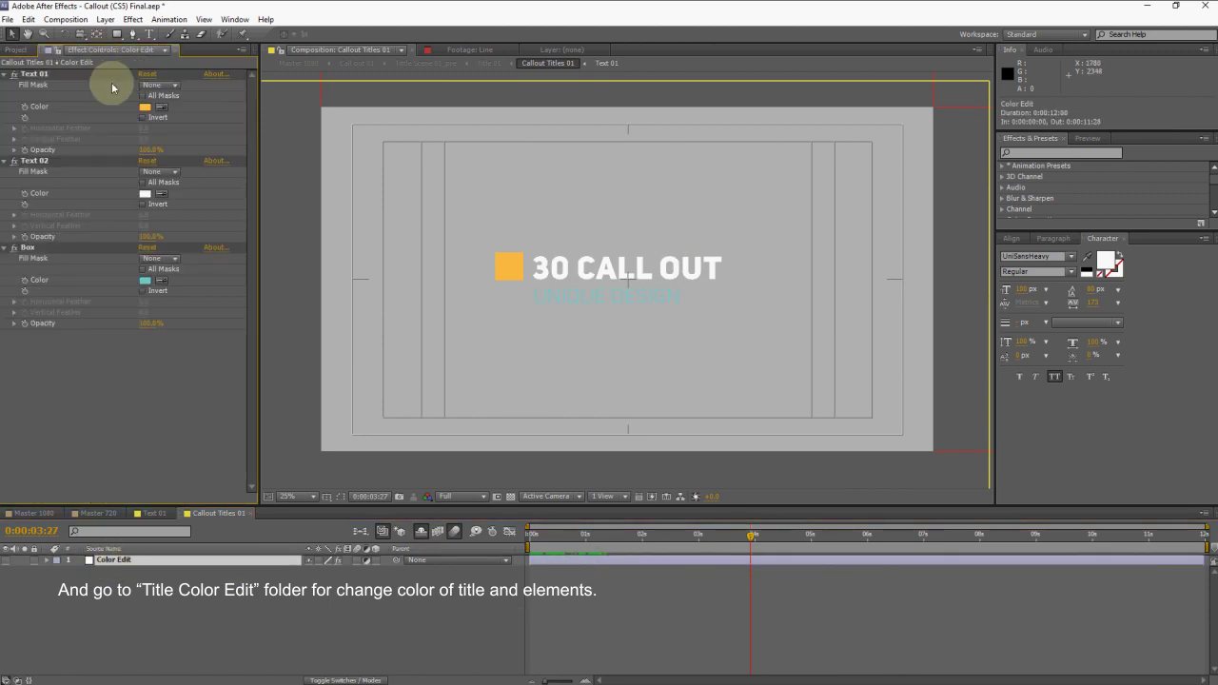
Change the Text 01 fill color on the Color Edit layer to a deeper orange.
left_click(145, 107)
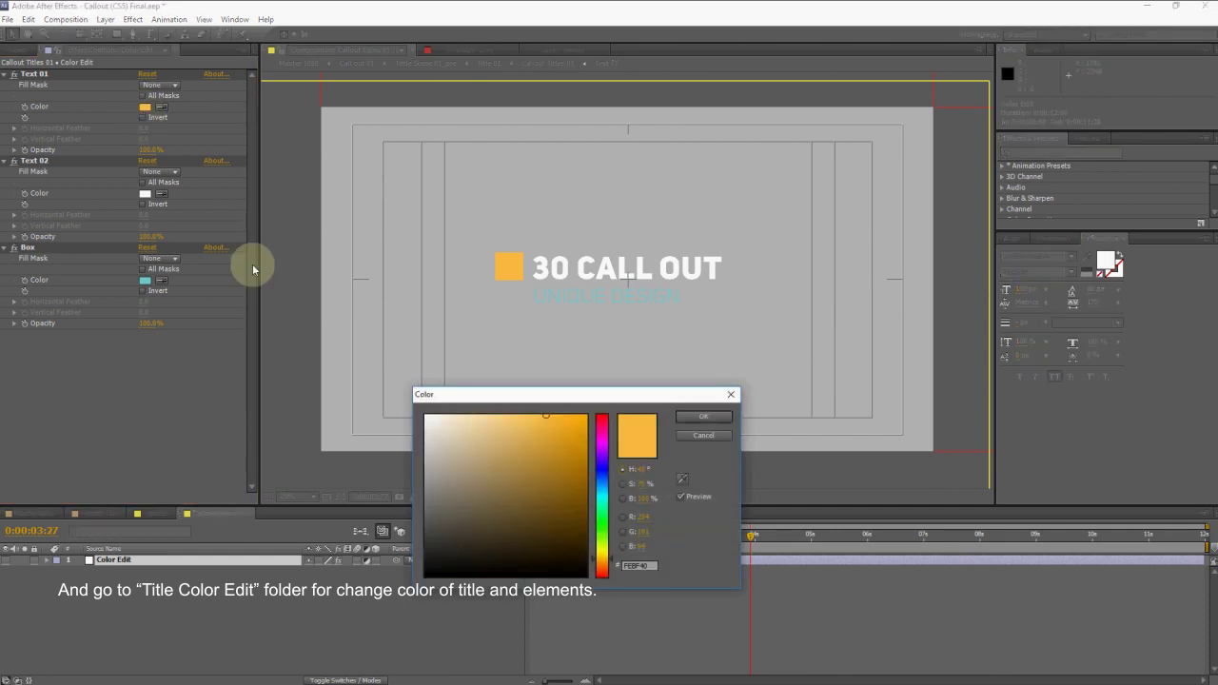
left_click(614, 451)
left_click(624, 449)
left_click(703, 415)
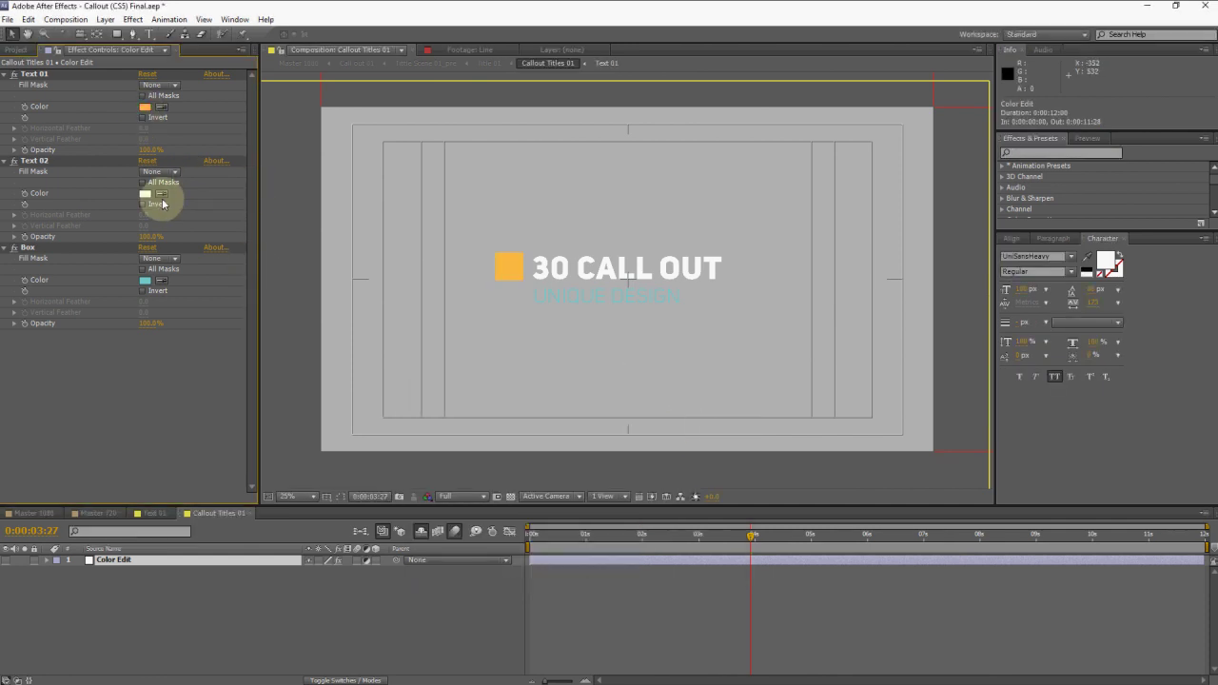
left_click(145, 193)
left_click(583, 420)
left_click(601, 552)
left_click(602, 417)
left_click(703, 435)
Pick a new fill color for the Box effect on the Color Edit layer.
left_click(144, 280)
left_click_drag(479, 535, 608, 395)
left_click(601, 558)
left_click(598, 435)
left_click(601, 417)
left_click(704, 417)
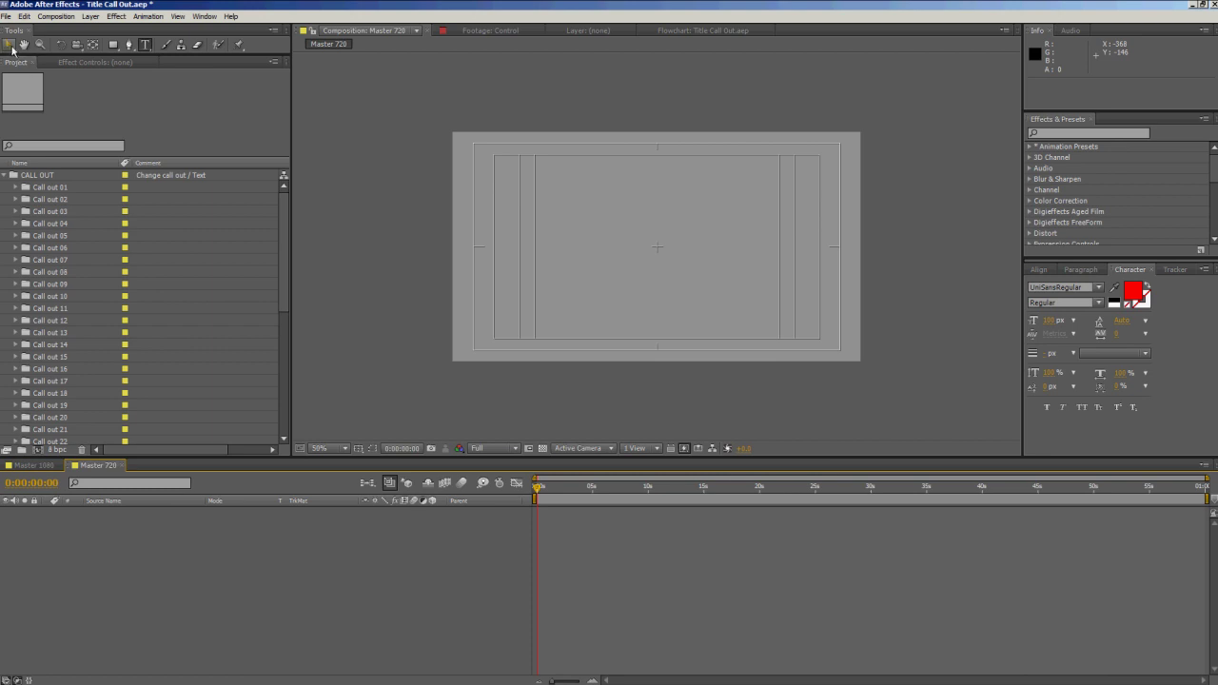
Delete the Call Out 01 layer from the Master 1080 composition in the Title Call Out project.
left_click(9, 46)
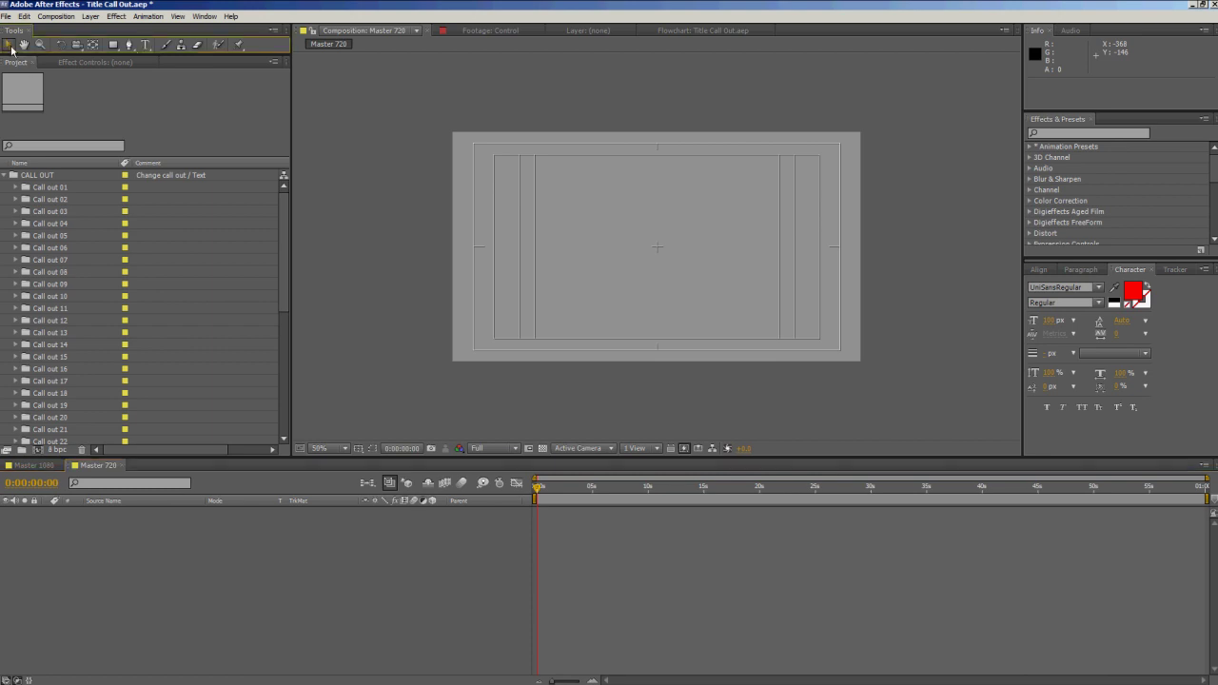
left_click(7, 279)
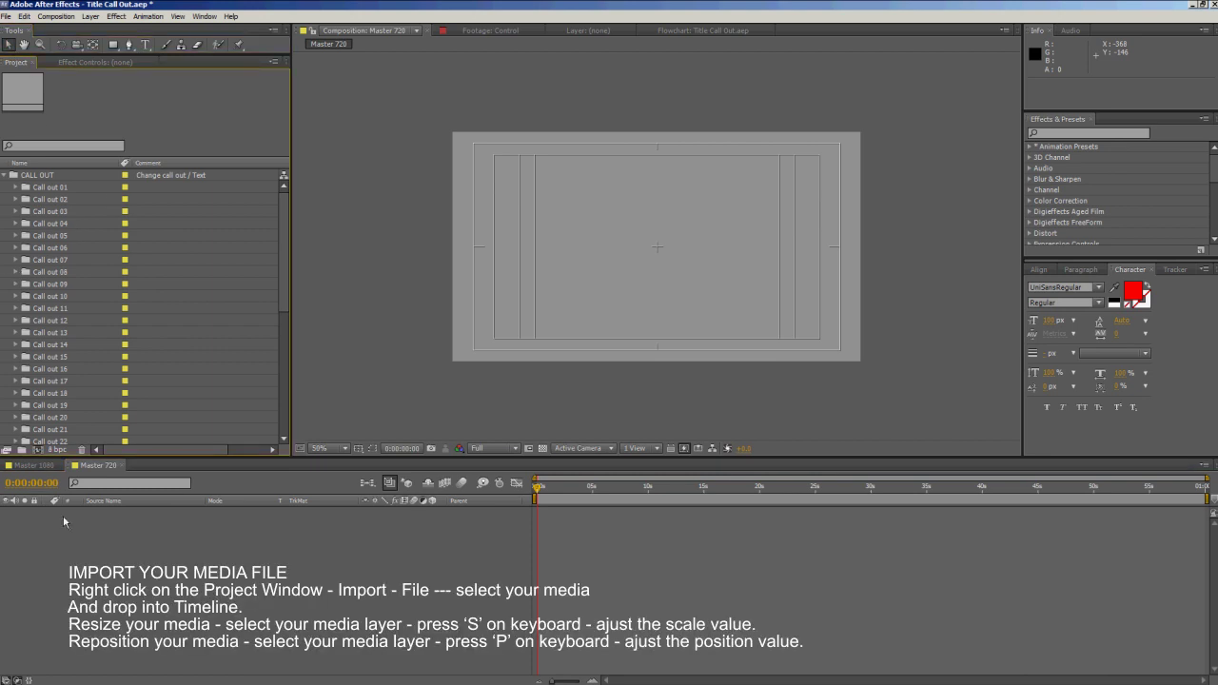
left_click(33, 466)
left_click(94, 466)
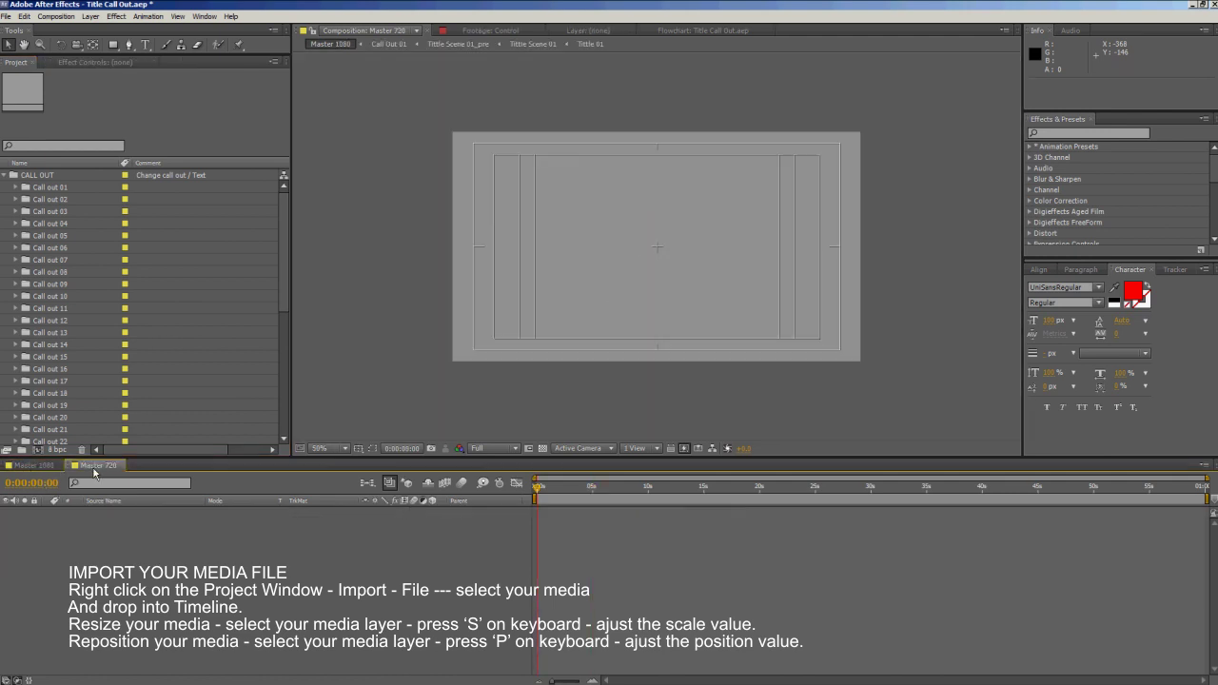
left_click(48, 466)
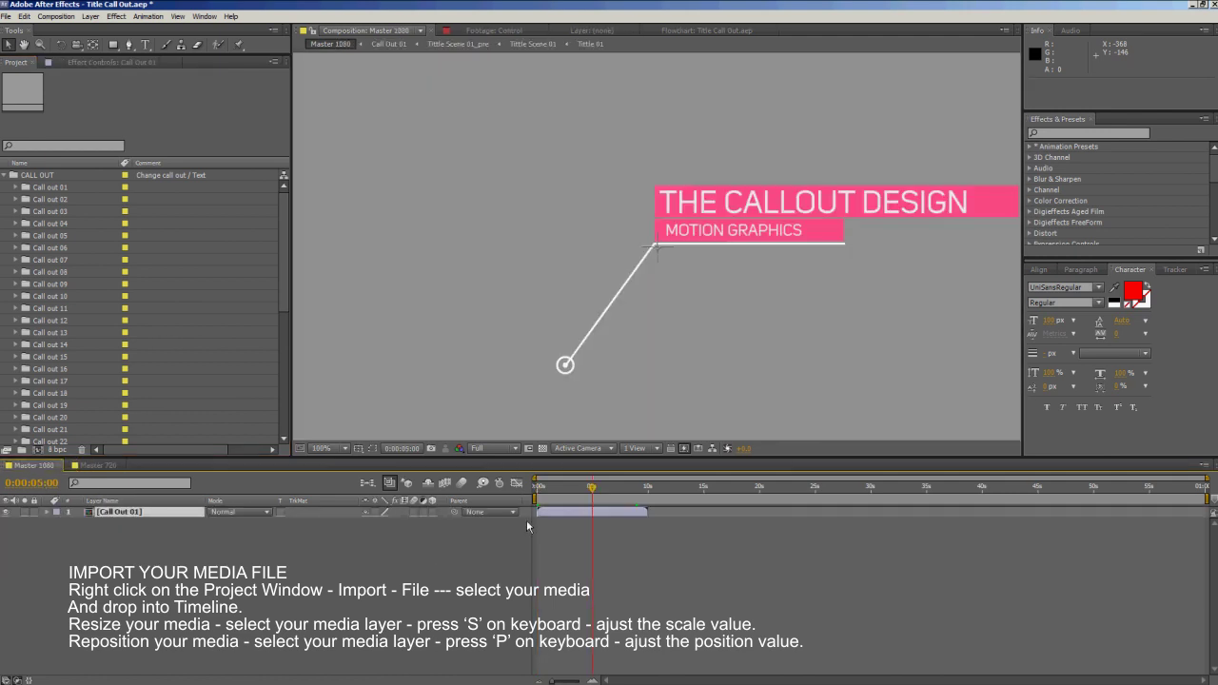
key("Delete")
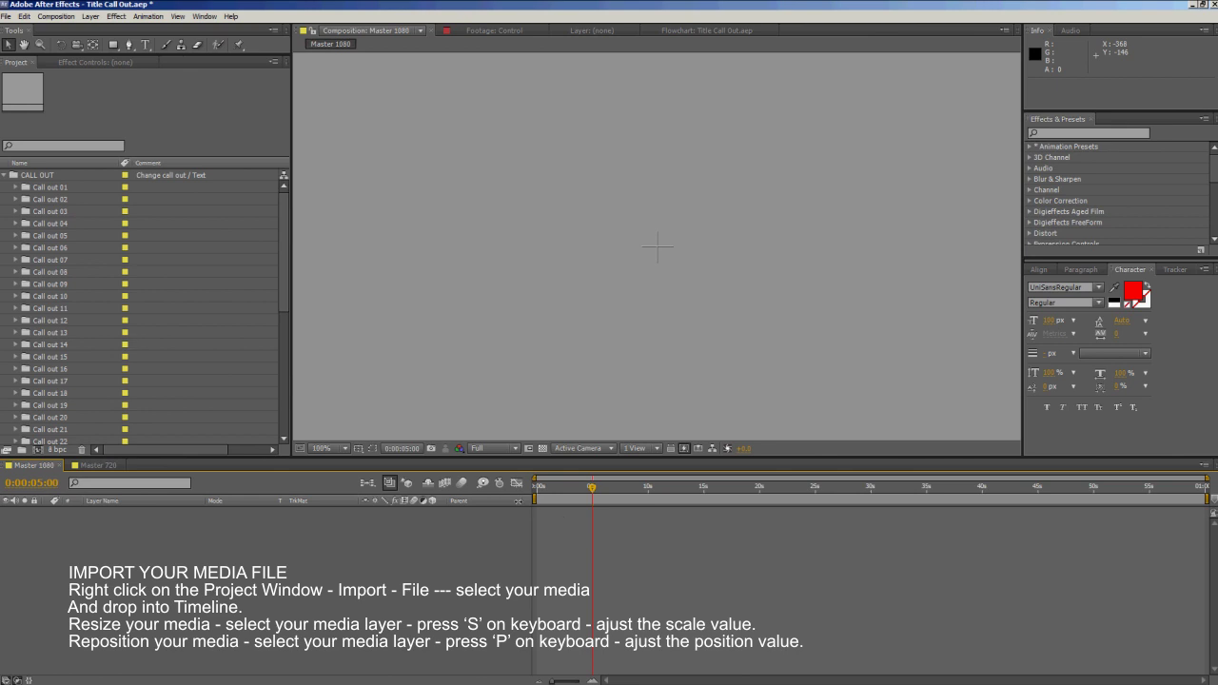
Import the video 1 file as footage and place it in the Master 1080 timeline.
right_click(3, 333)
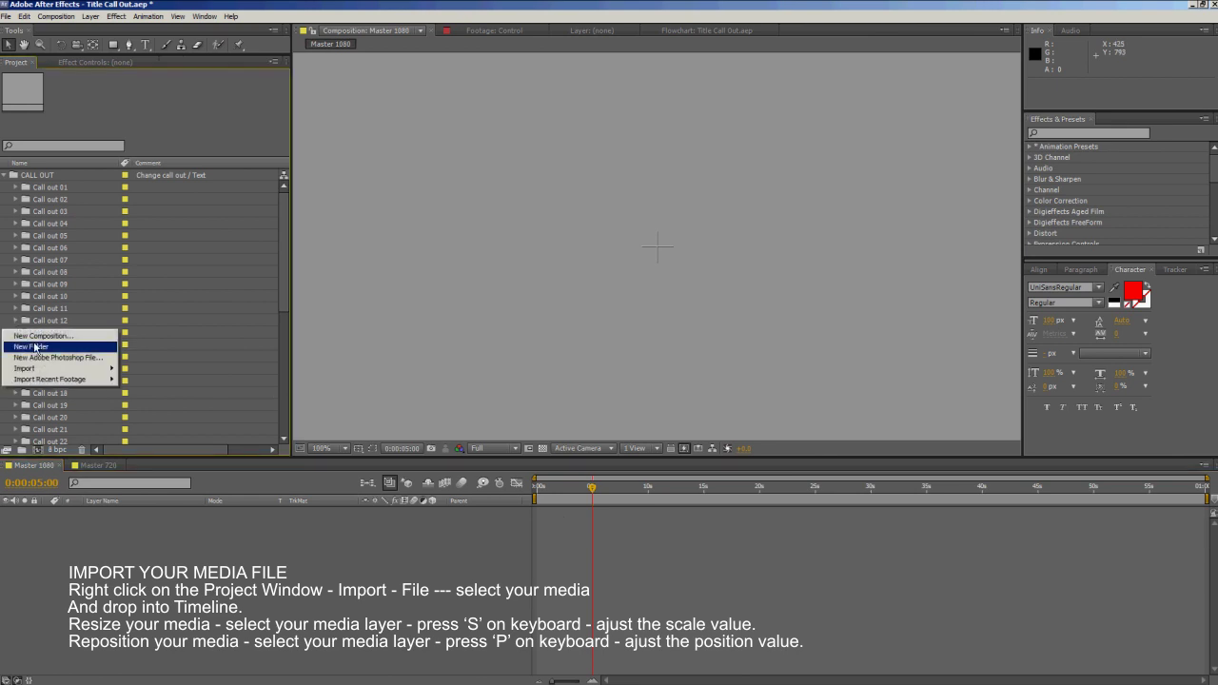
mouse_move(56, 373)
left_click(153, 368)
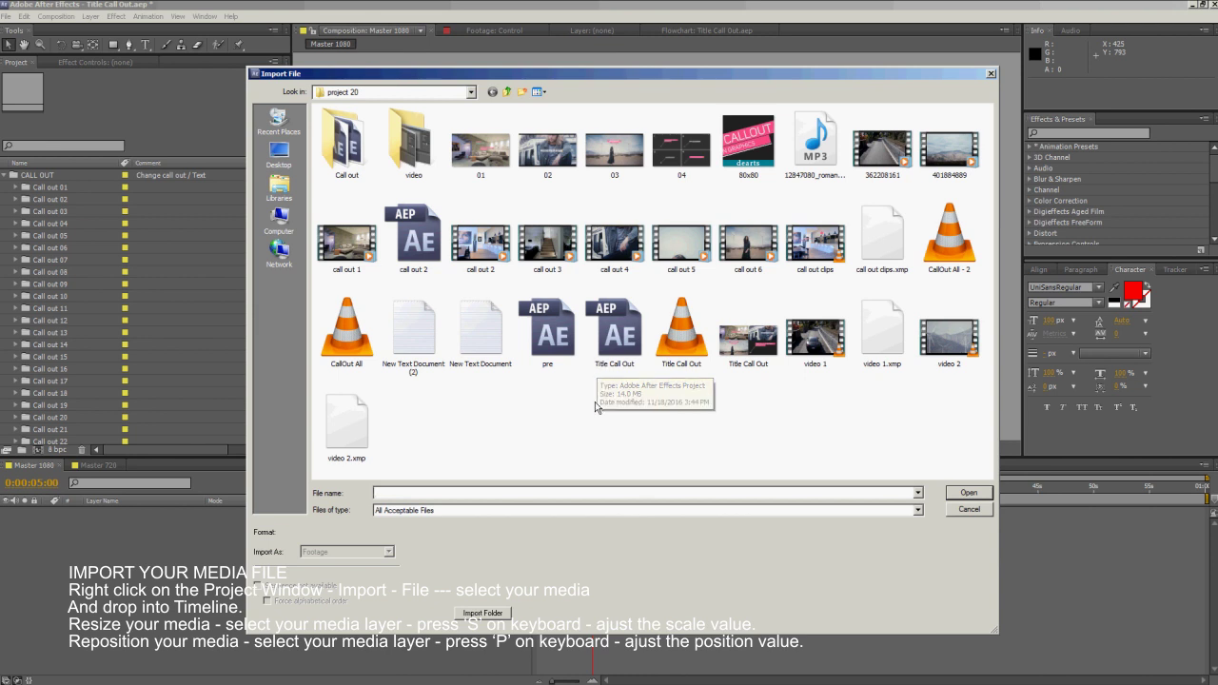
left_click(811, 356)
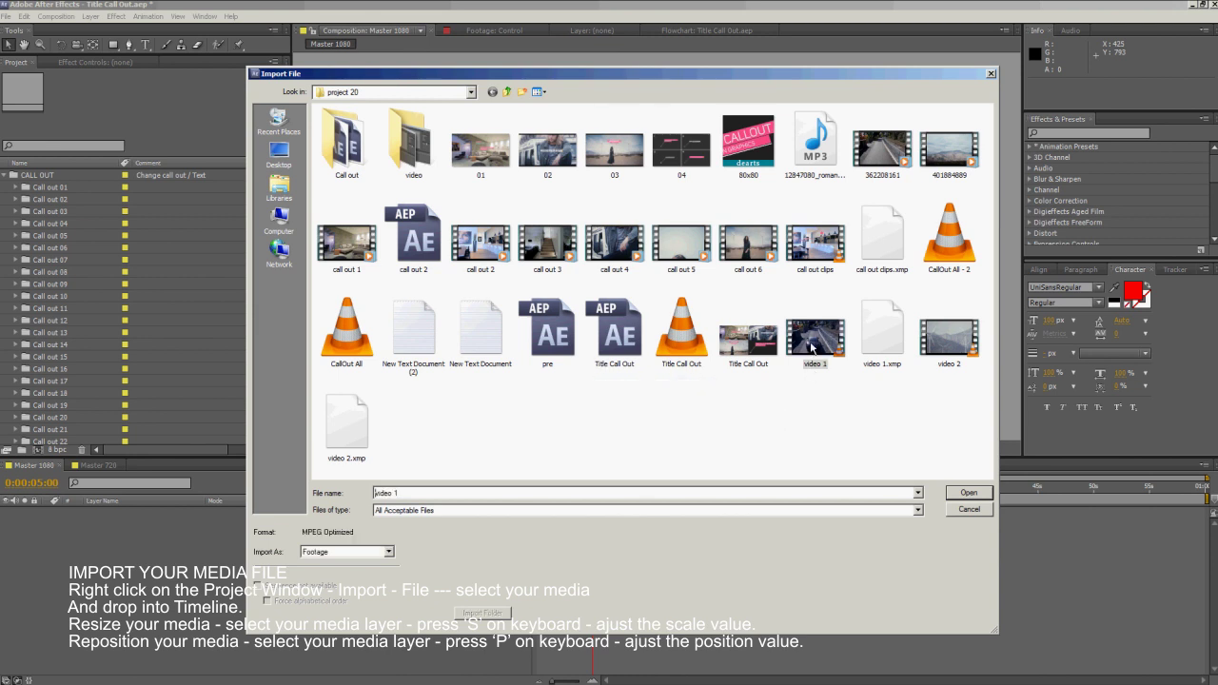
left_click(969, 493)
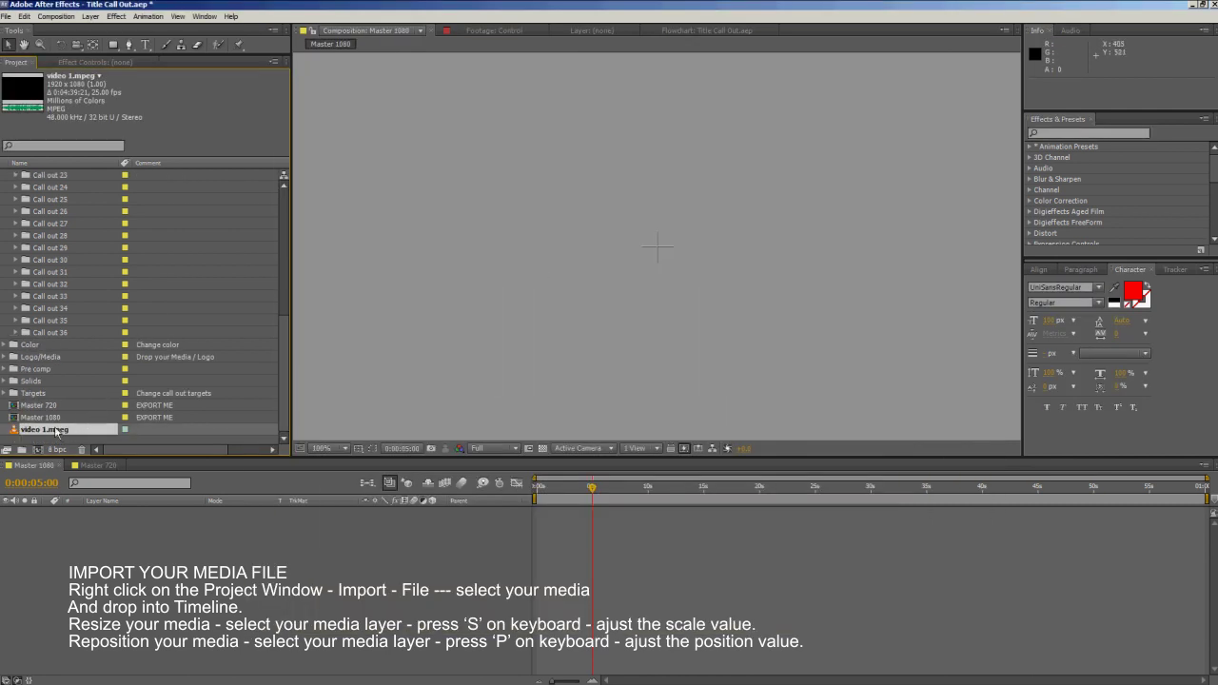
left_click_drag(57, 433, 87, 528)
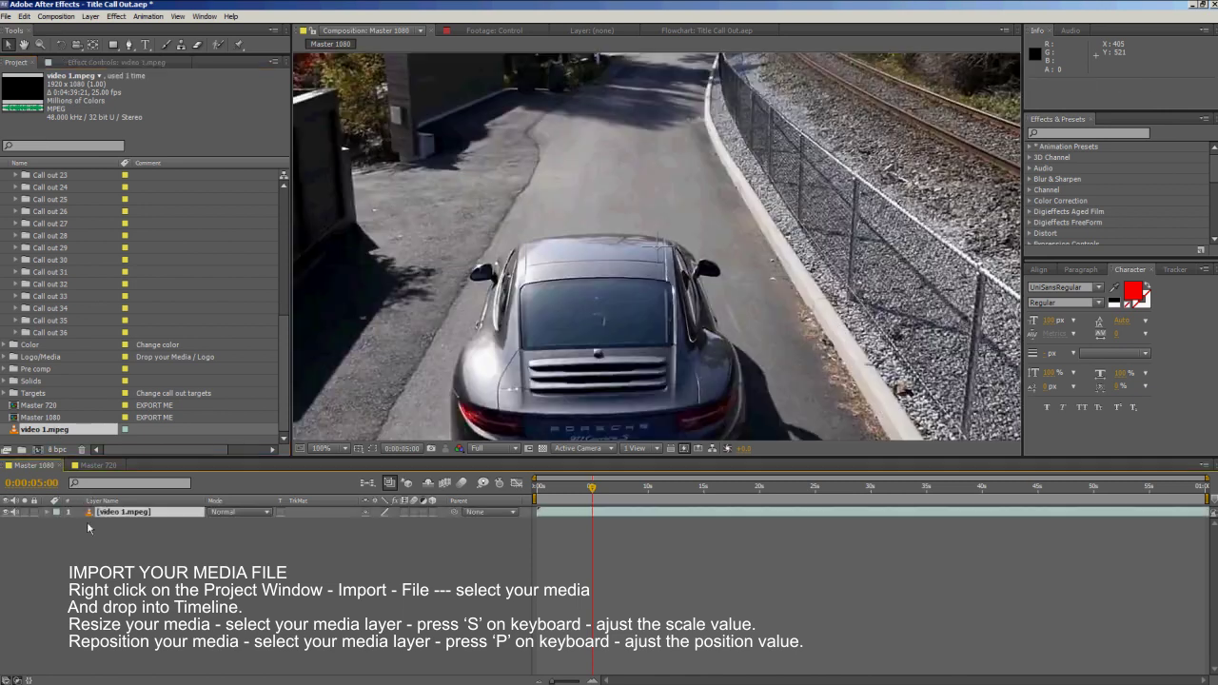
Shift the video 1 layer in time so the living-room shot with the orange amplifier starts at 0:00:00:00.
left_click_drag(1197, 517, 195, 535)
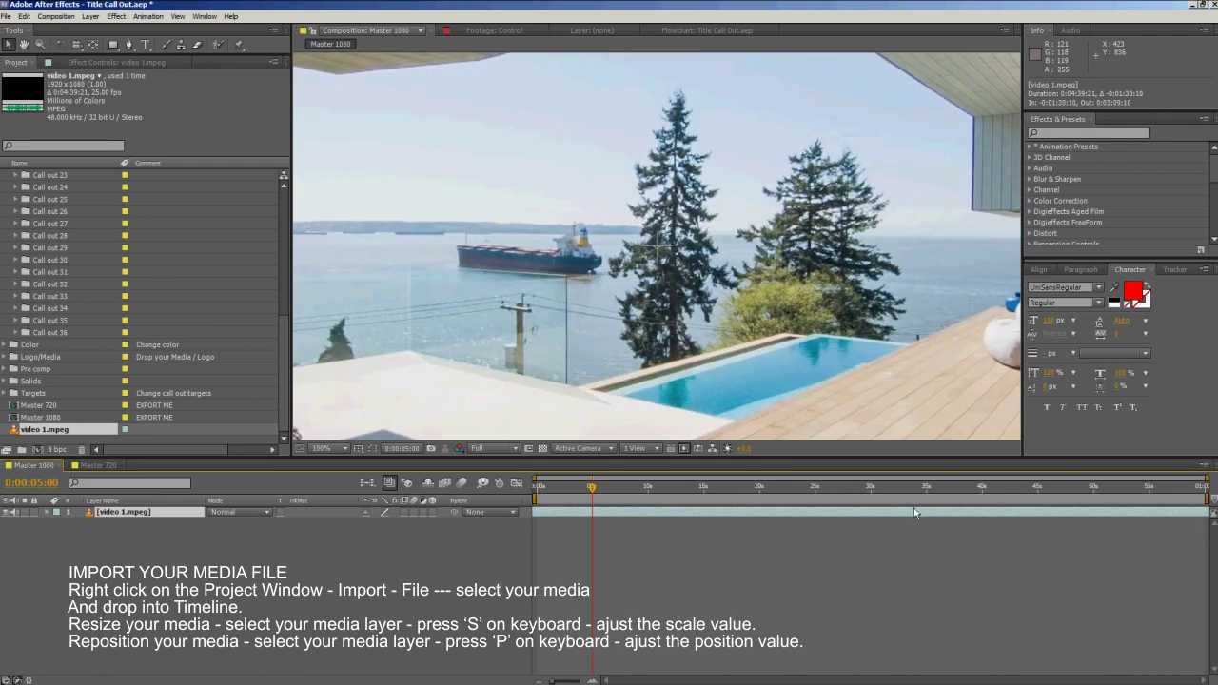
left_click_drag(968, 522, 435, 531)
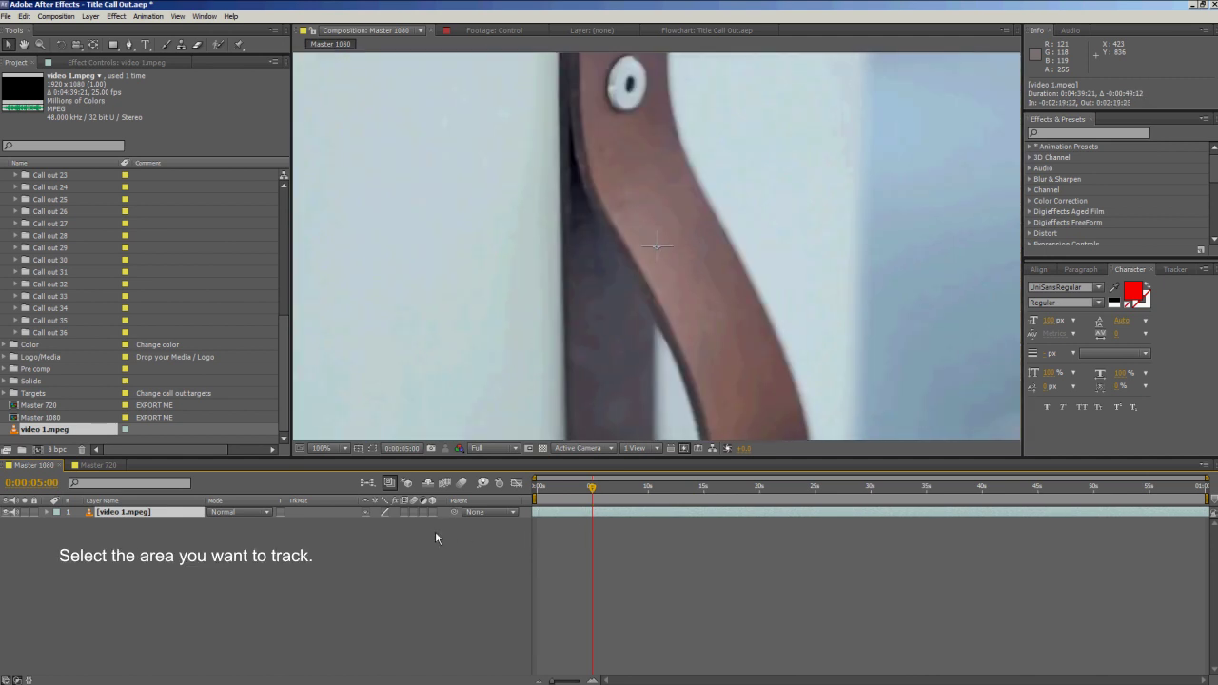
left_click_drag(644, 513, 751, 515)
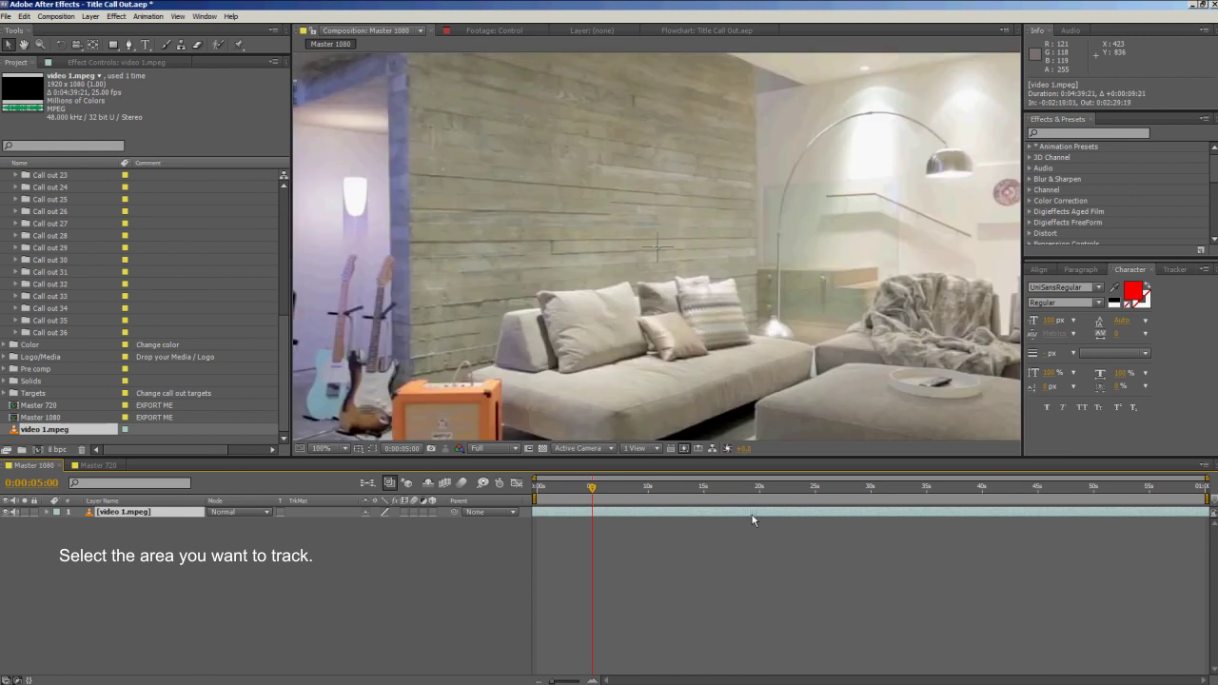
key("comma")
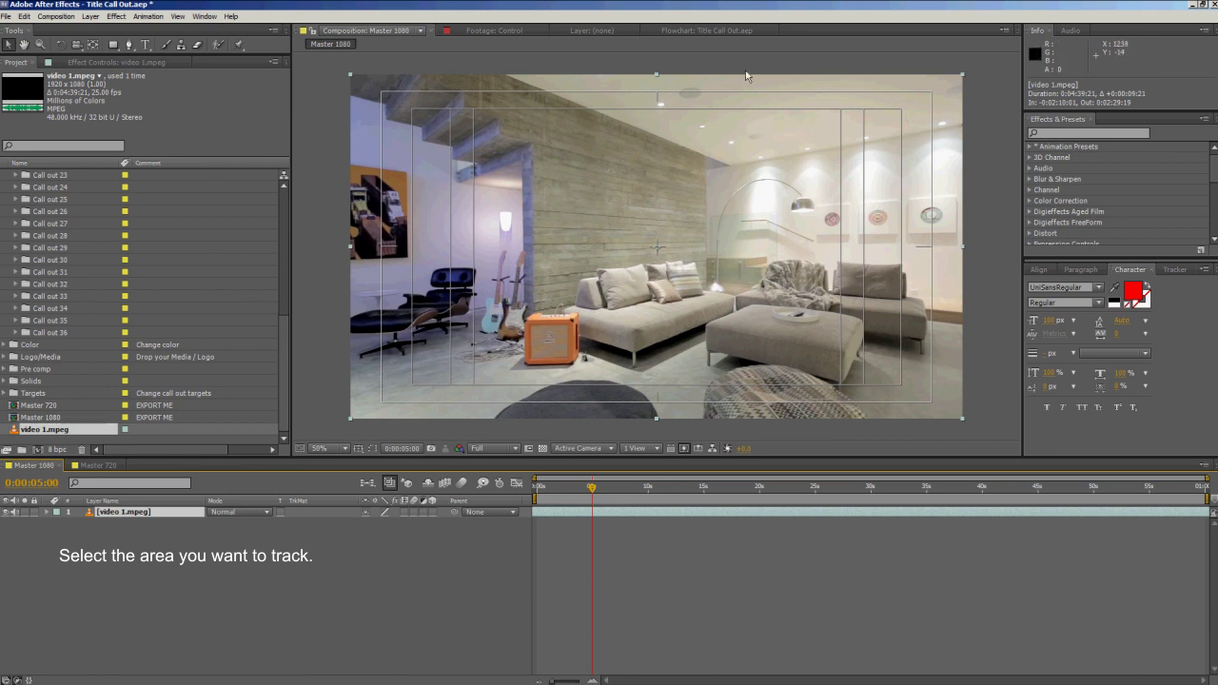
left_click_drag(576, 499, 527, 496)
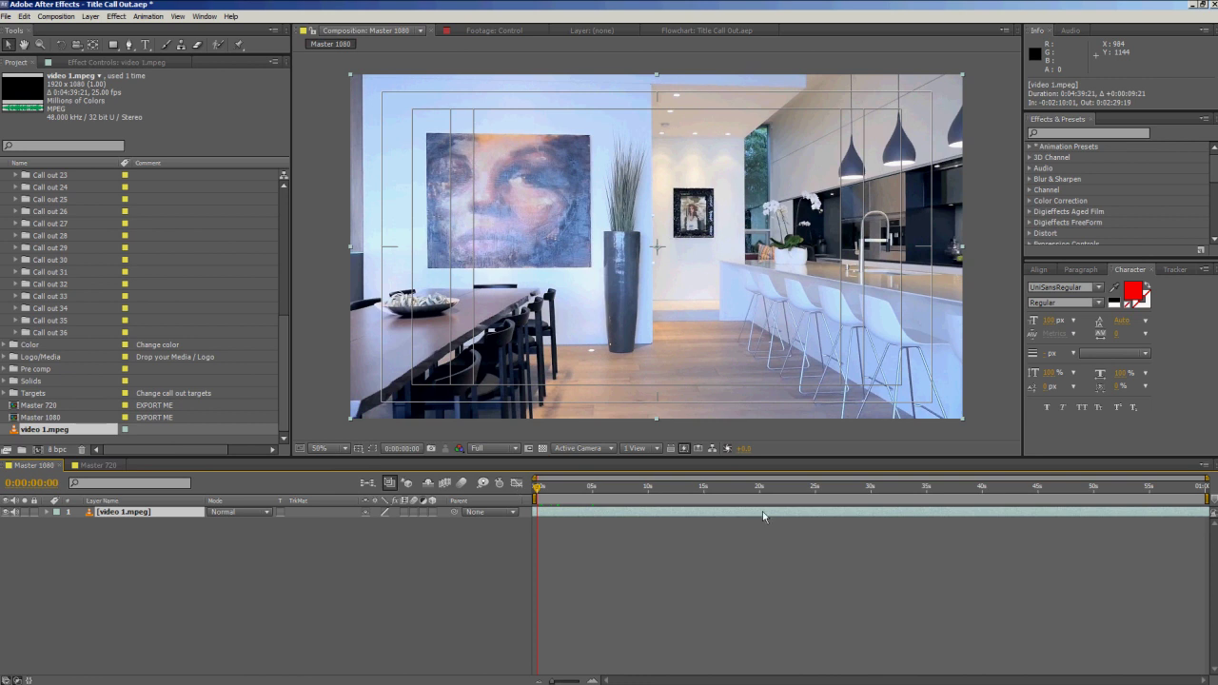
left_click_drag(763, 516, 708, 512)
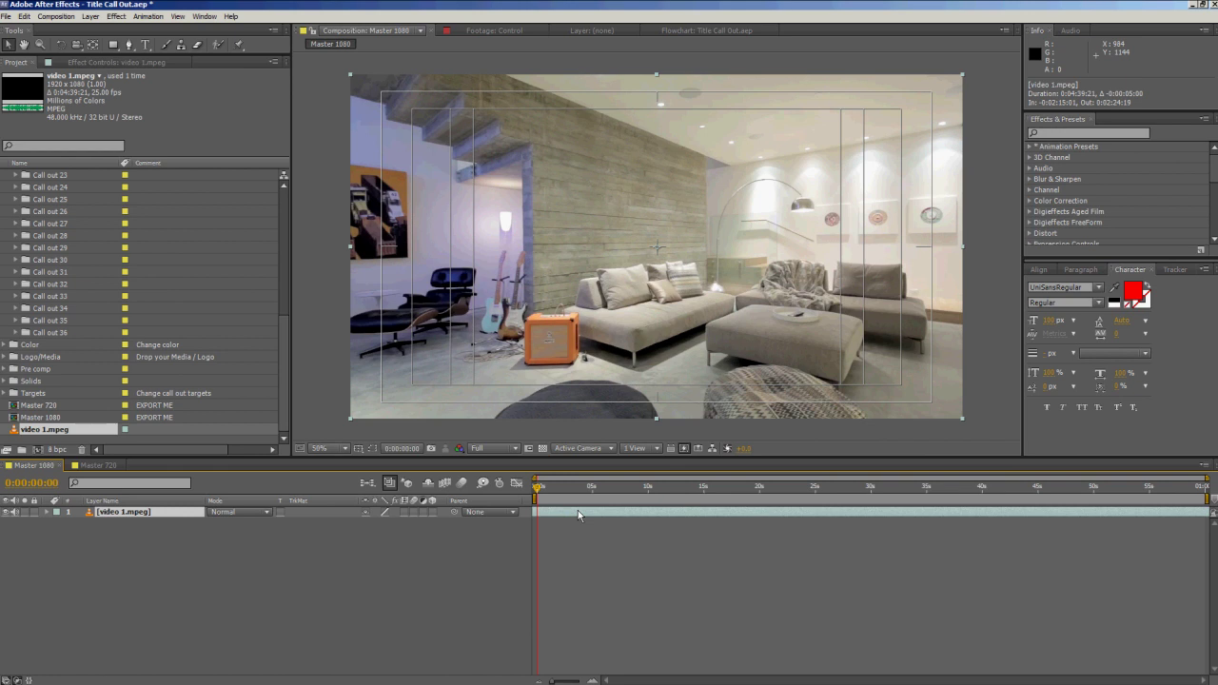
Split the video 1 layer at 0:00:00:00 and delete the portion before the composition start.
key("ctrl+d")
left_click(539, 523)
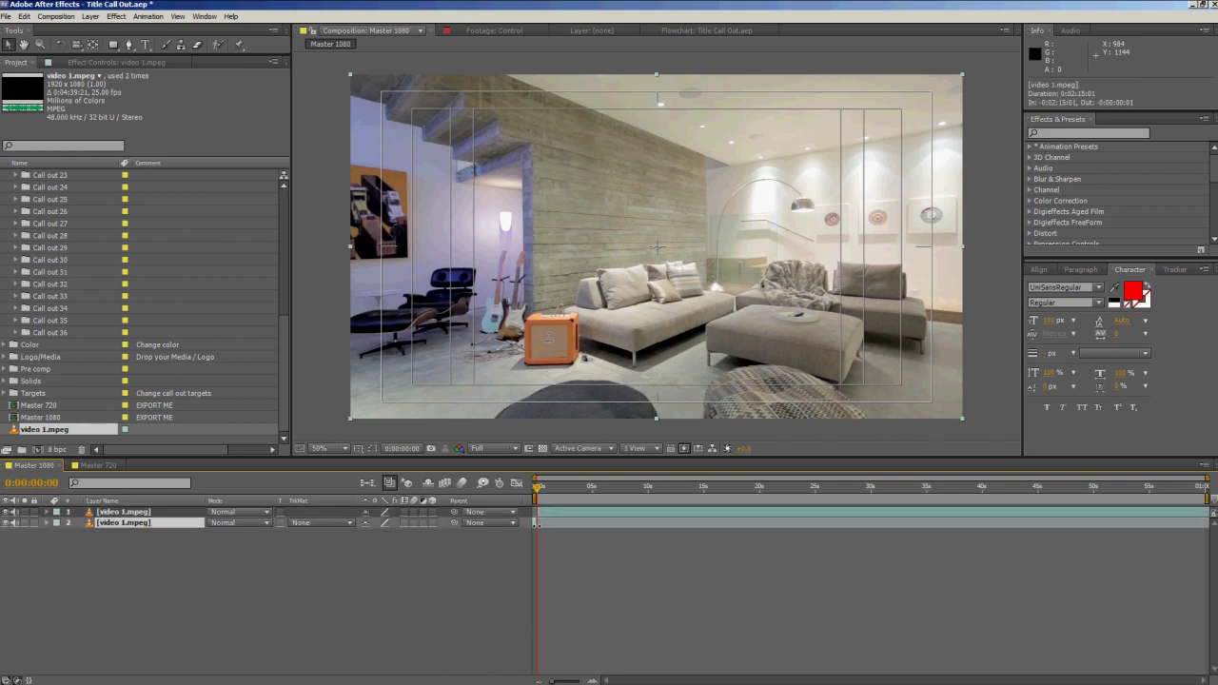
key("Delete")
Split the video 1 layer at 0:00:04:23, then select the first segment and return the playhead to 0:00:00:00.
left_click_drag(548, 493, 592, 507)
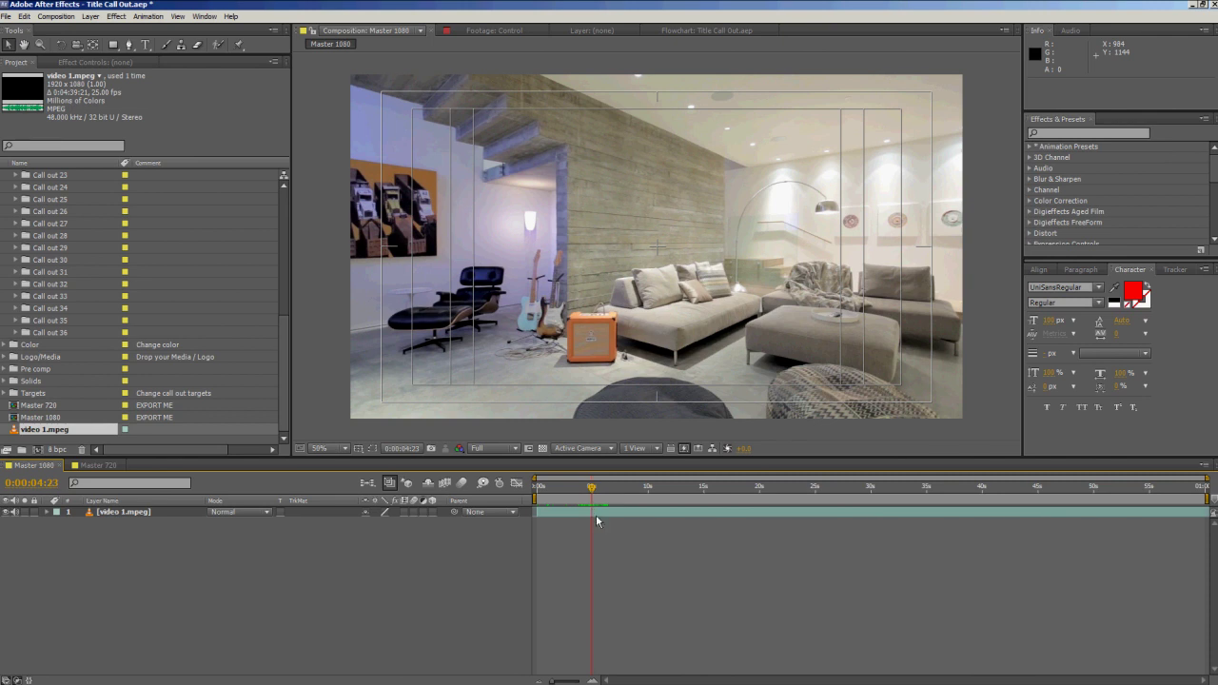
left_click(597, 514)
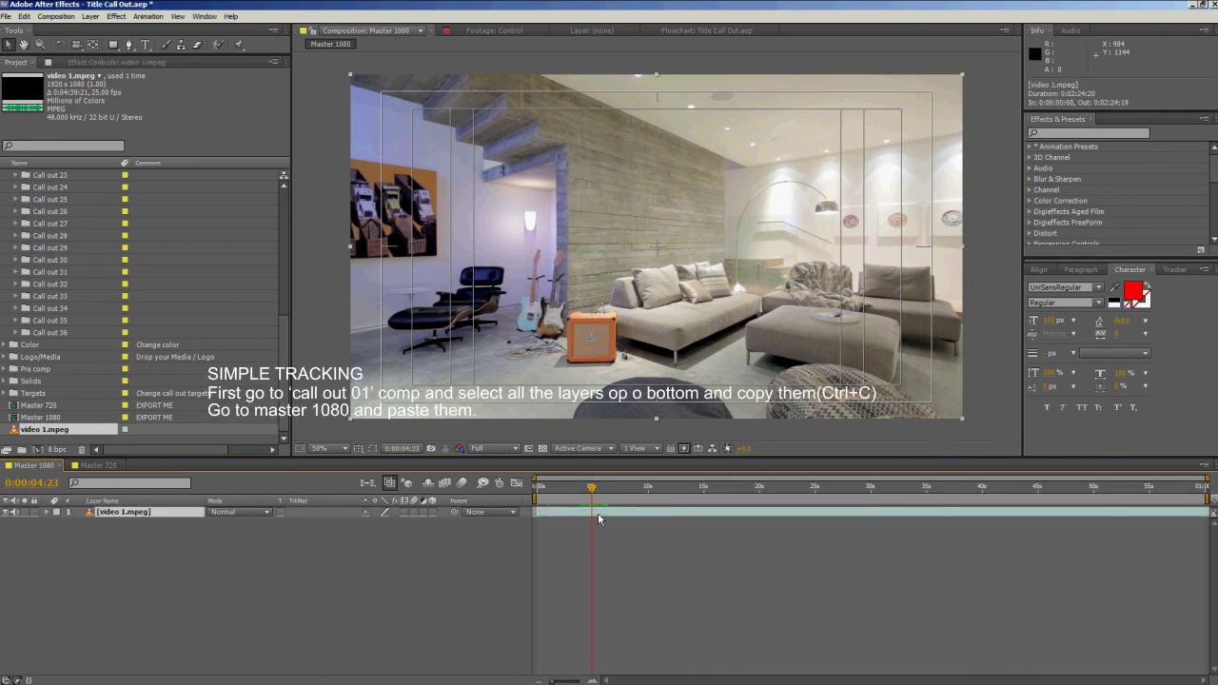
key("ctrl+shift+d")
left_click_drag(563, 491, 549, 491)
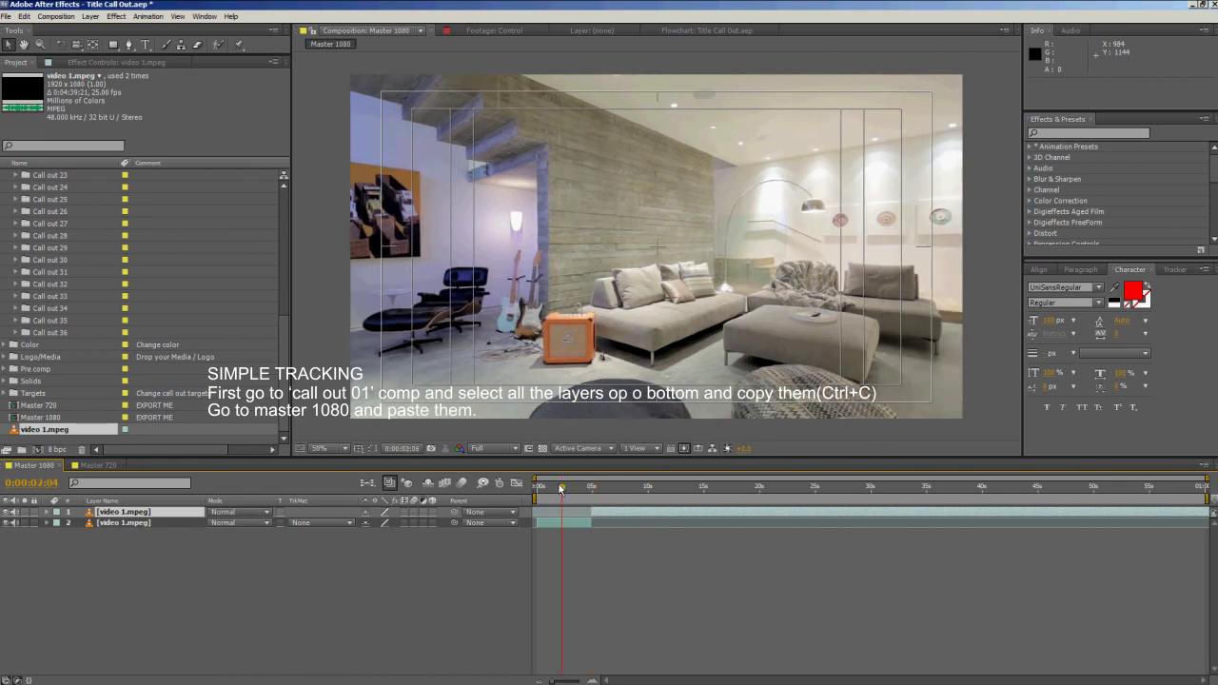
left_click(562, 522)
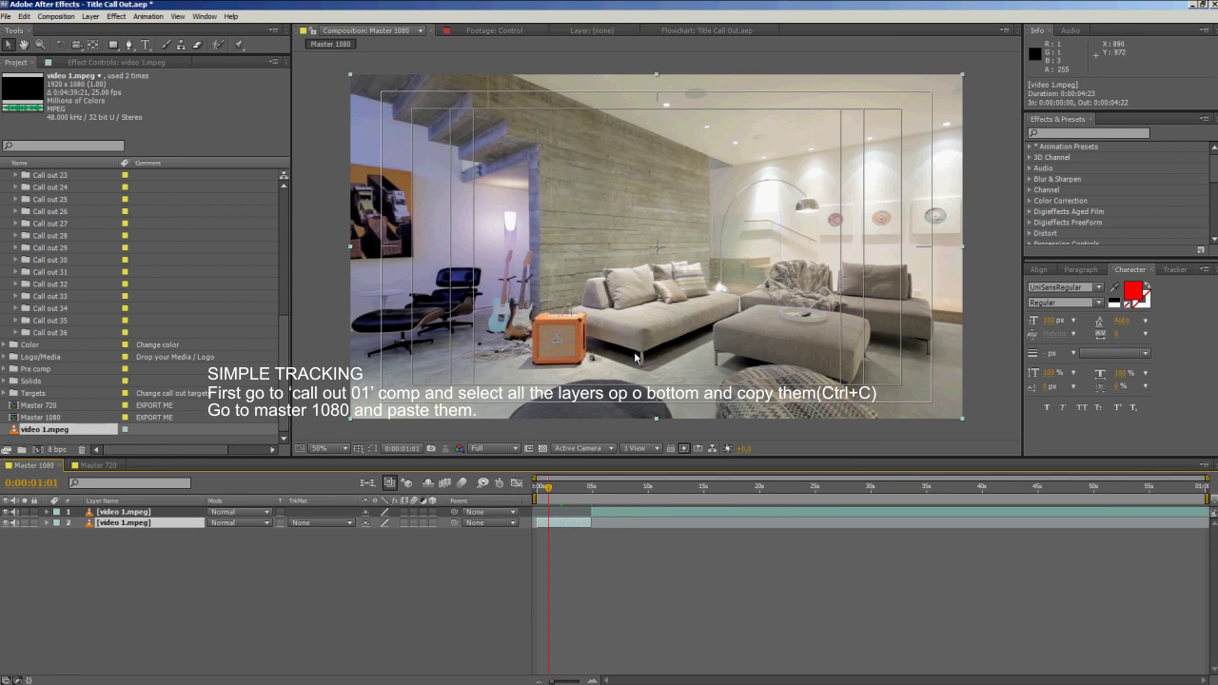
key("slash")
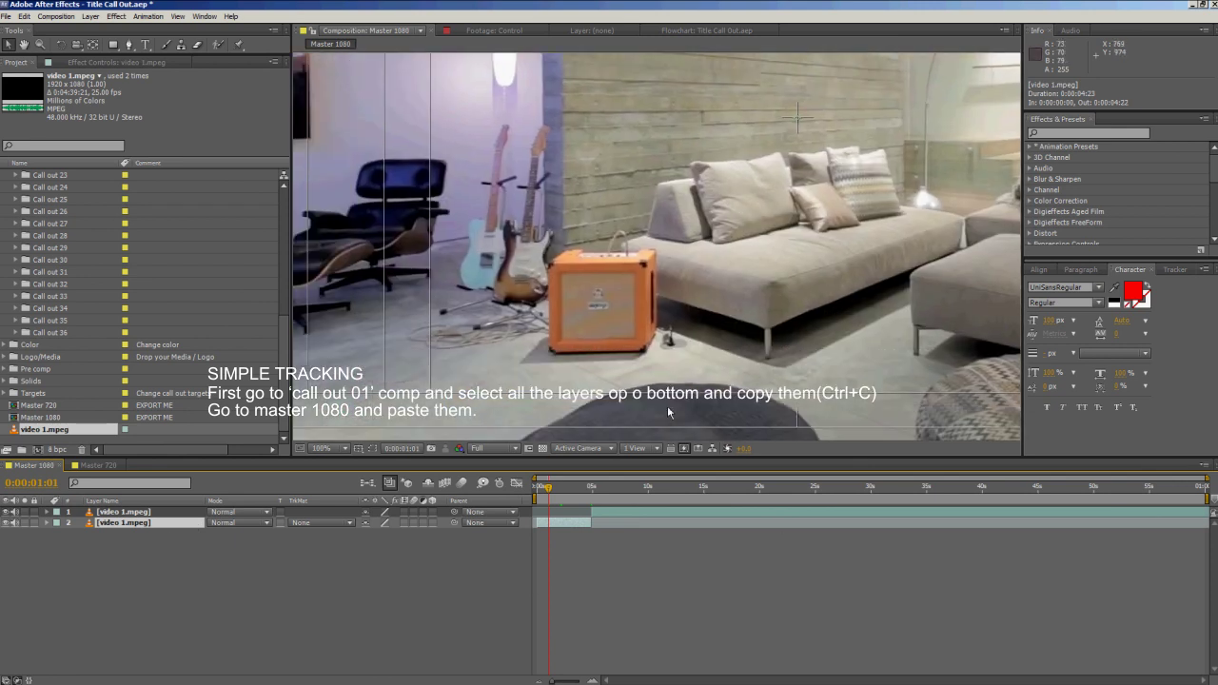
left_click_drag(550, 488, 534, 532)
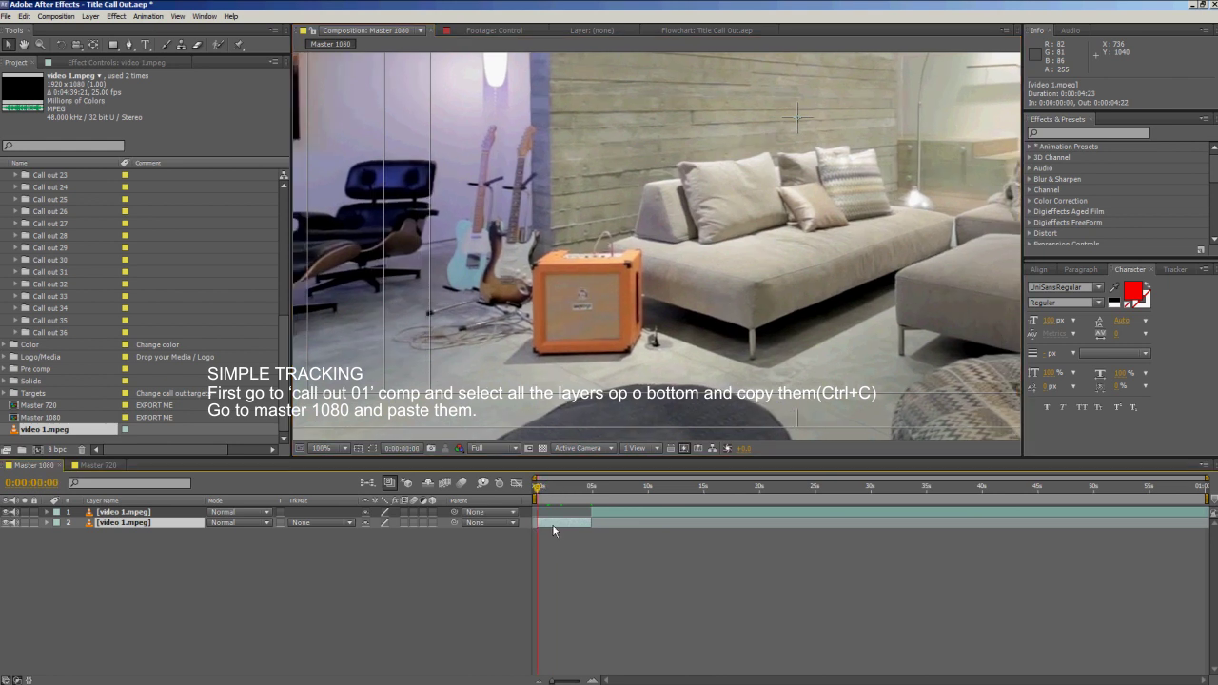
Open the Call Out 01 composition from the Call out 01 folder in the project.
scroll(80, 266, "up", 6)
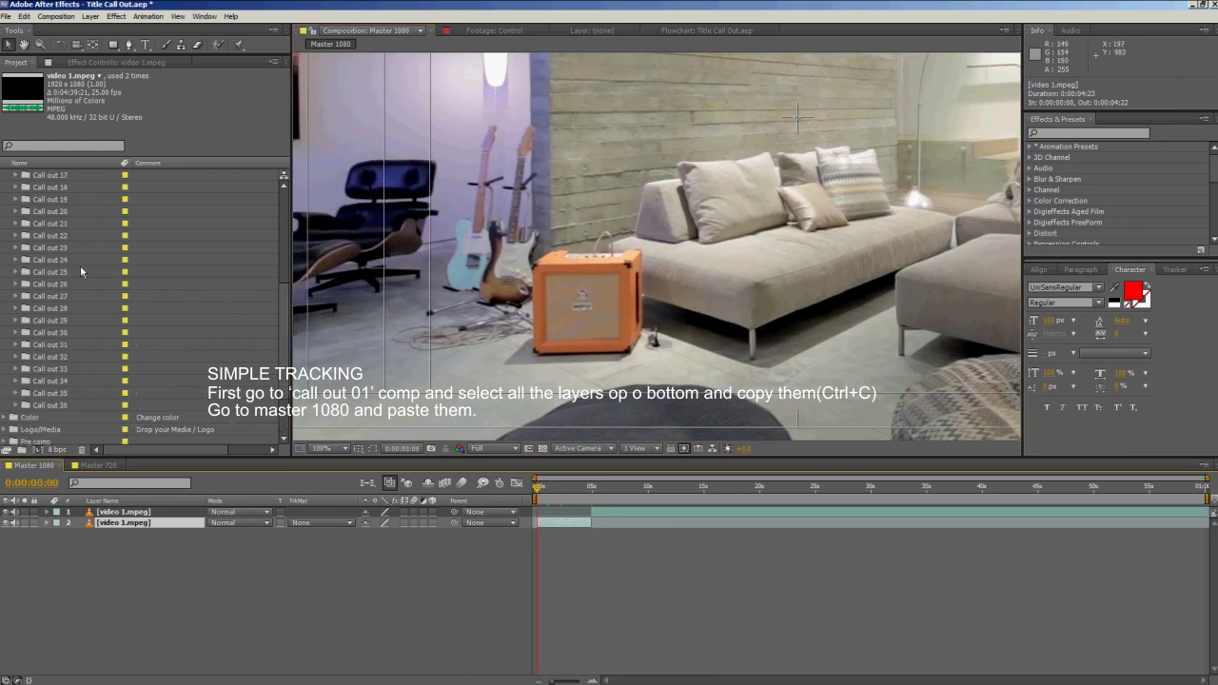
scroll(80, 264, "up", 2)
left_click(58, 188)
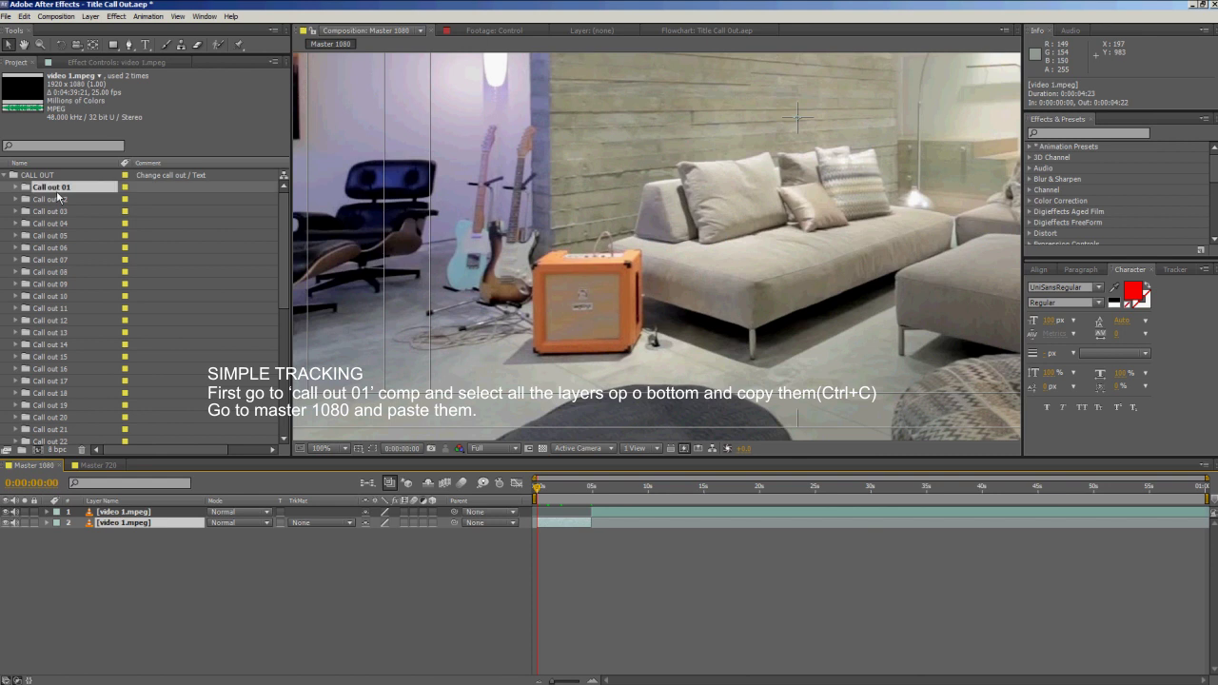
left_click(15, 188)
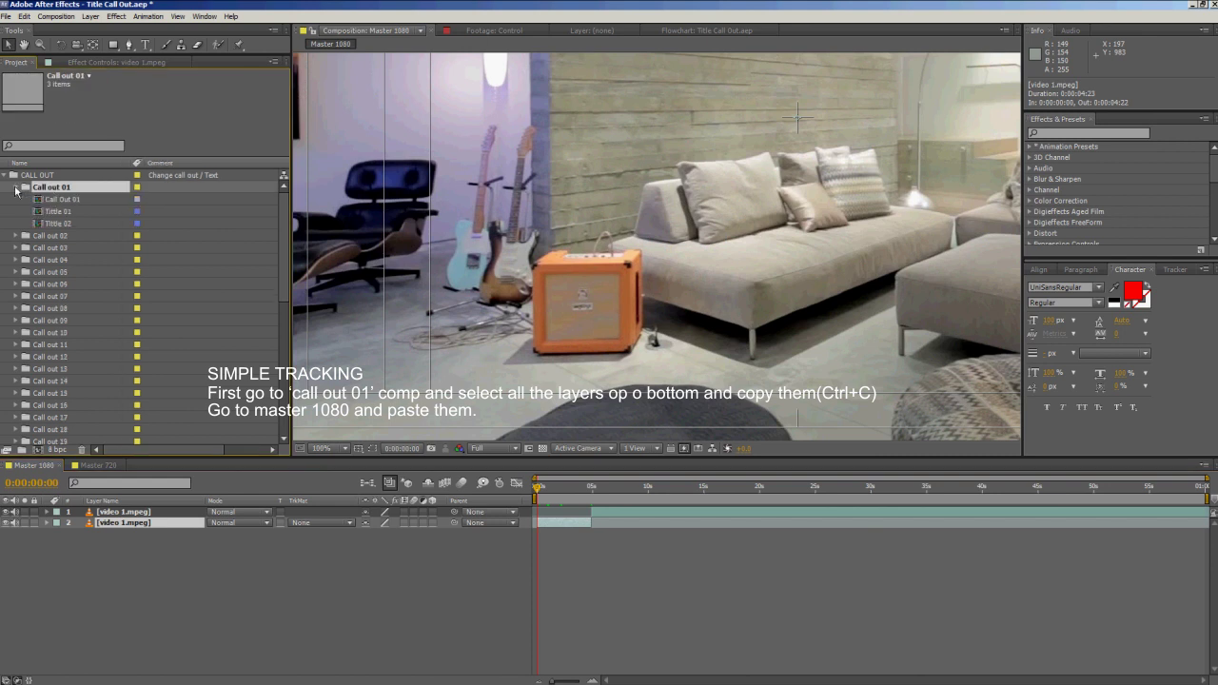
left_click(63, 200)
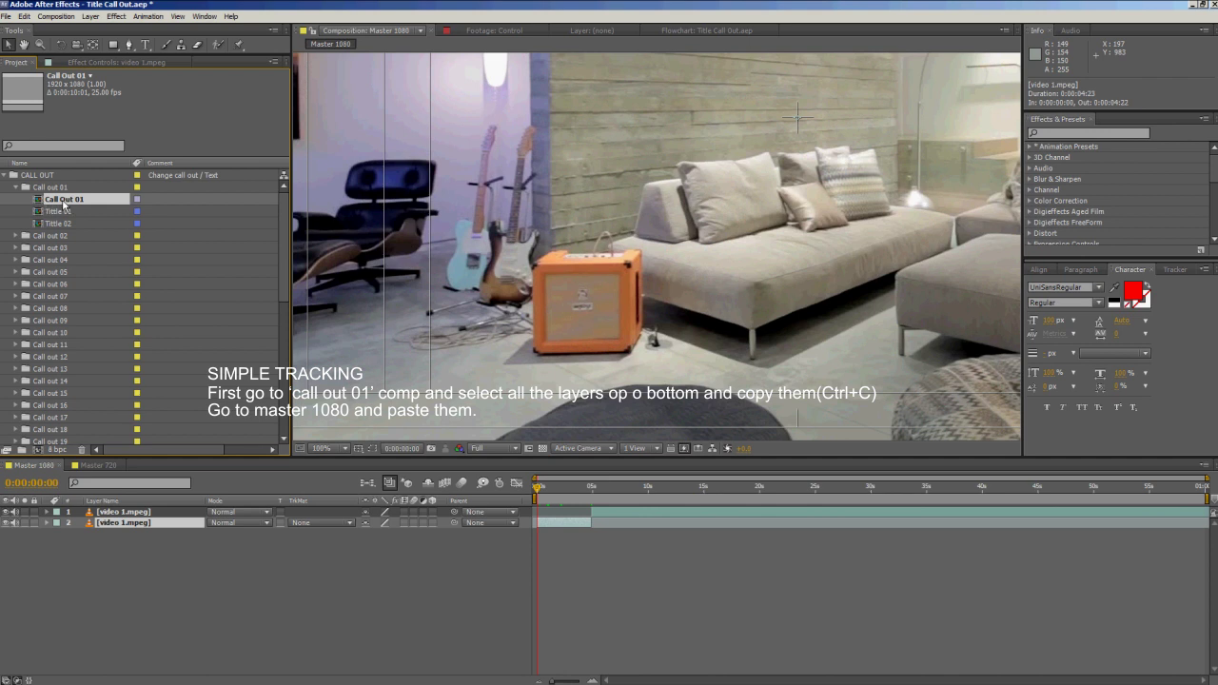
double_click(63, 201)
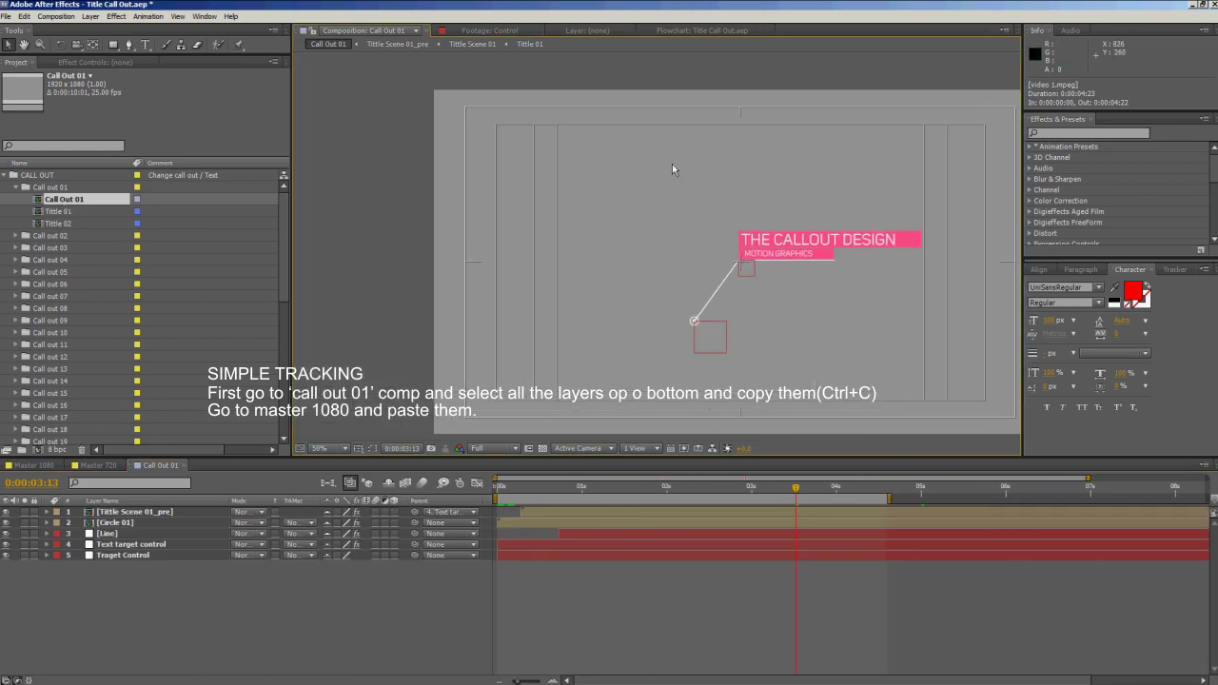
Copy all layers of the Call Out 01 composition and paste them into Master 1080 above the first video segment.
left_click_drag(837, 309, 756, 290)
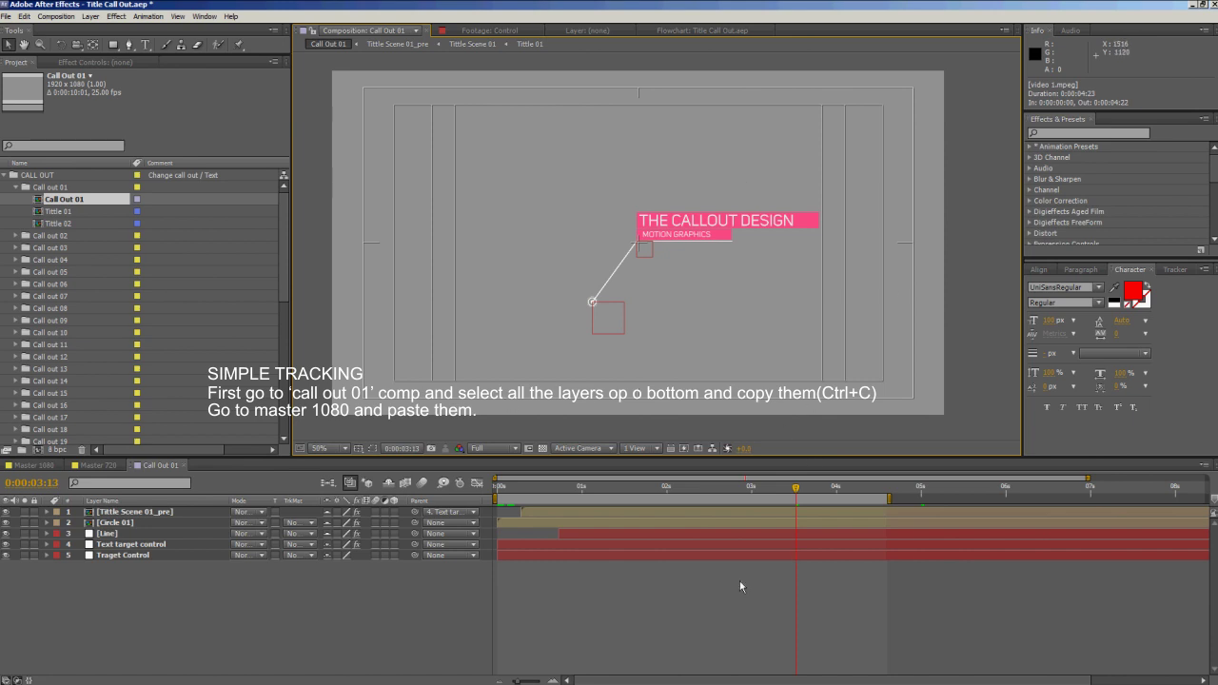
left_click(541, 511)
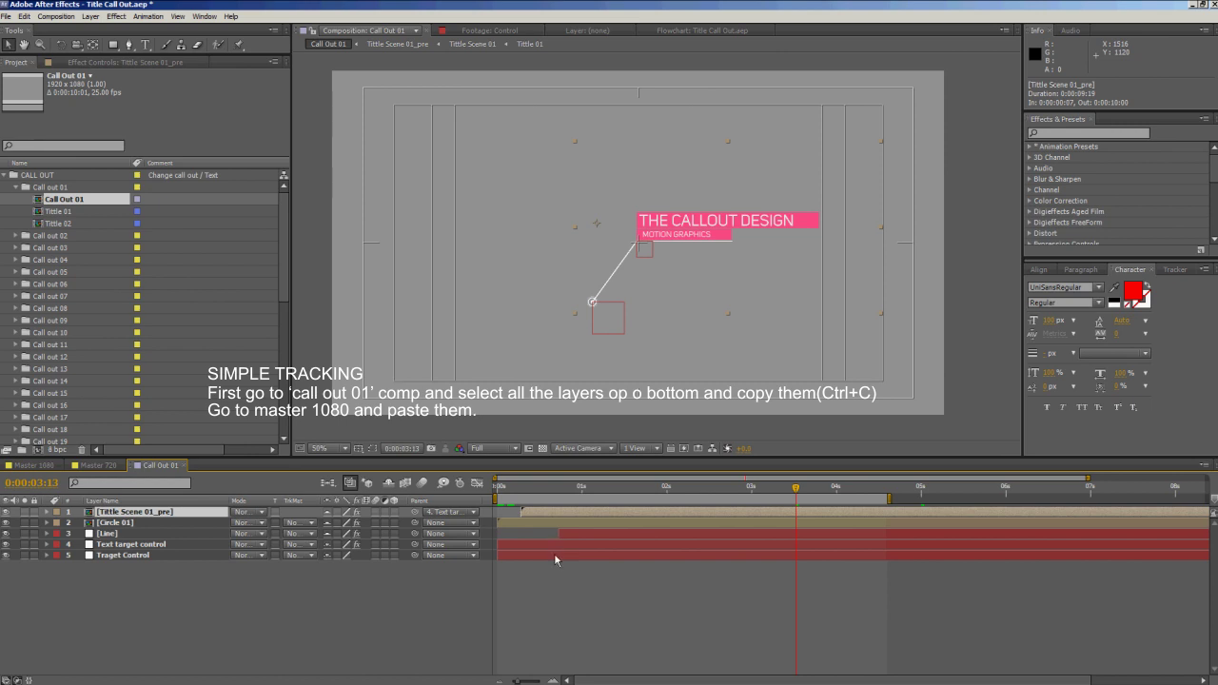
key("ctrl+a")
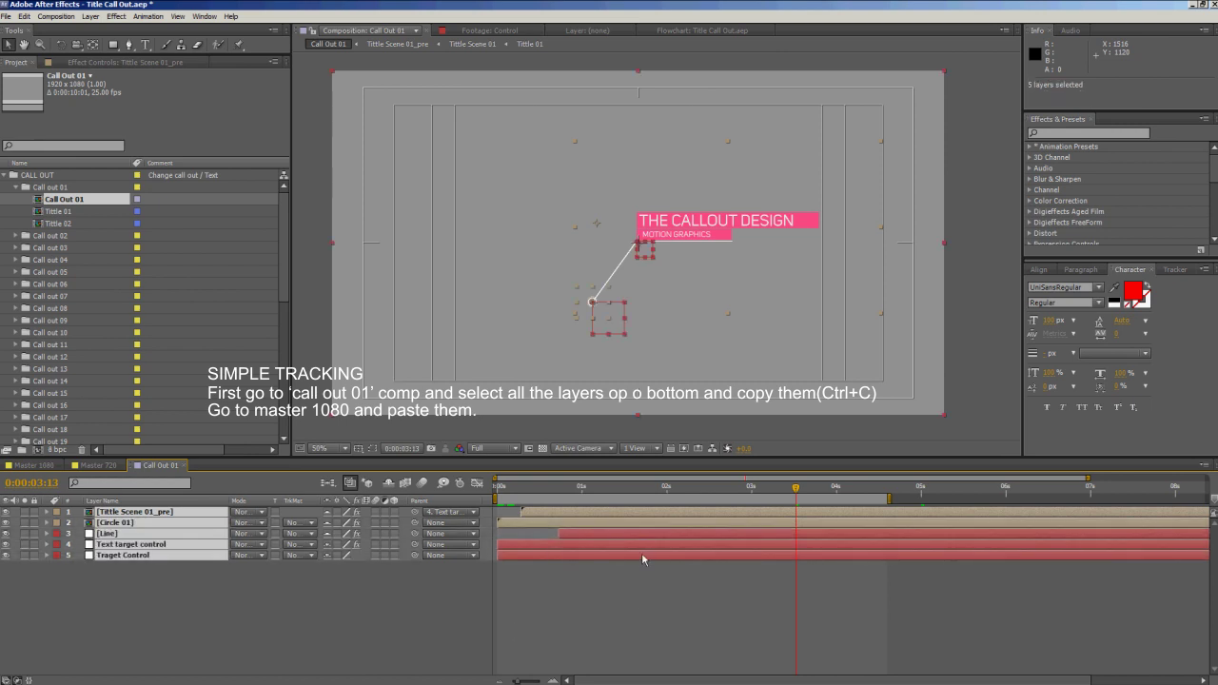
key("ctrl+c")
left_click(25, 465)
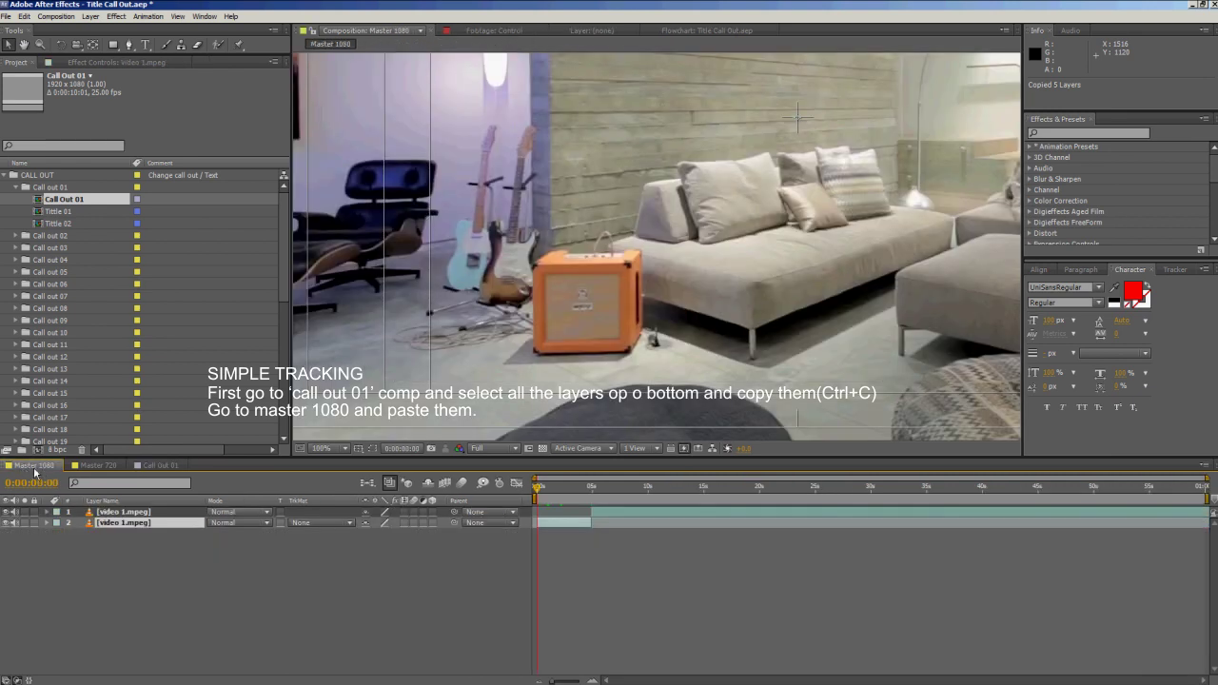
left_click(550, 525)
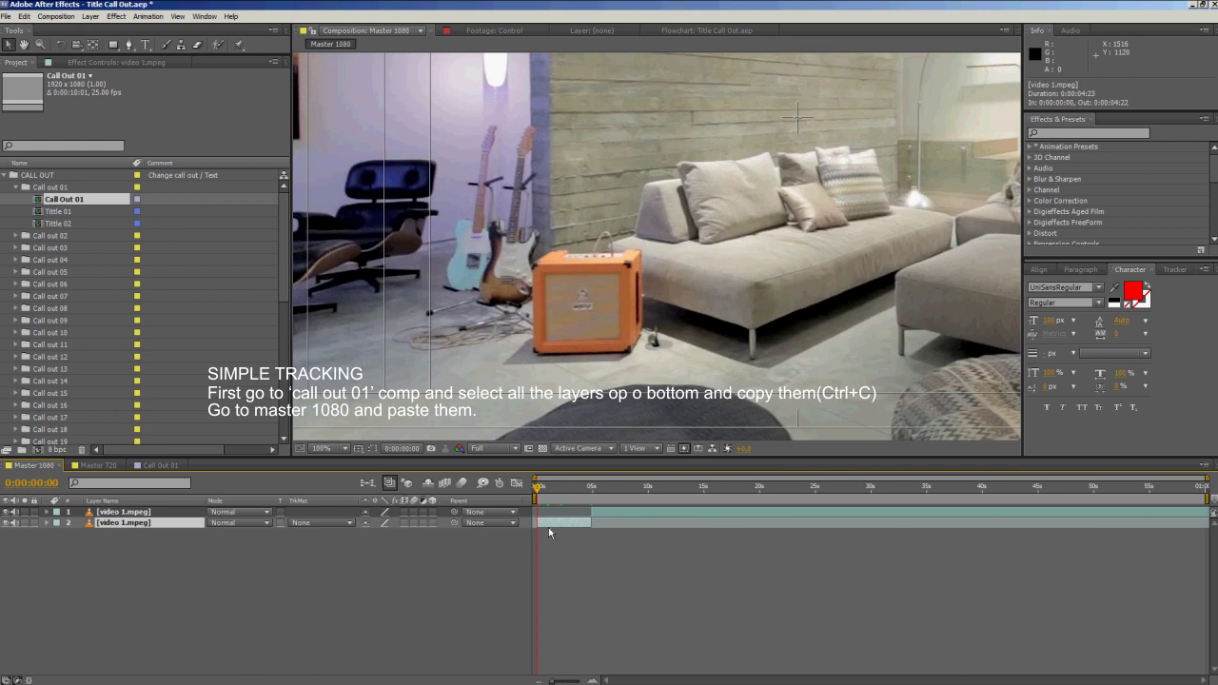
key("ctrl+v")
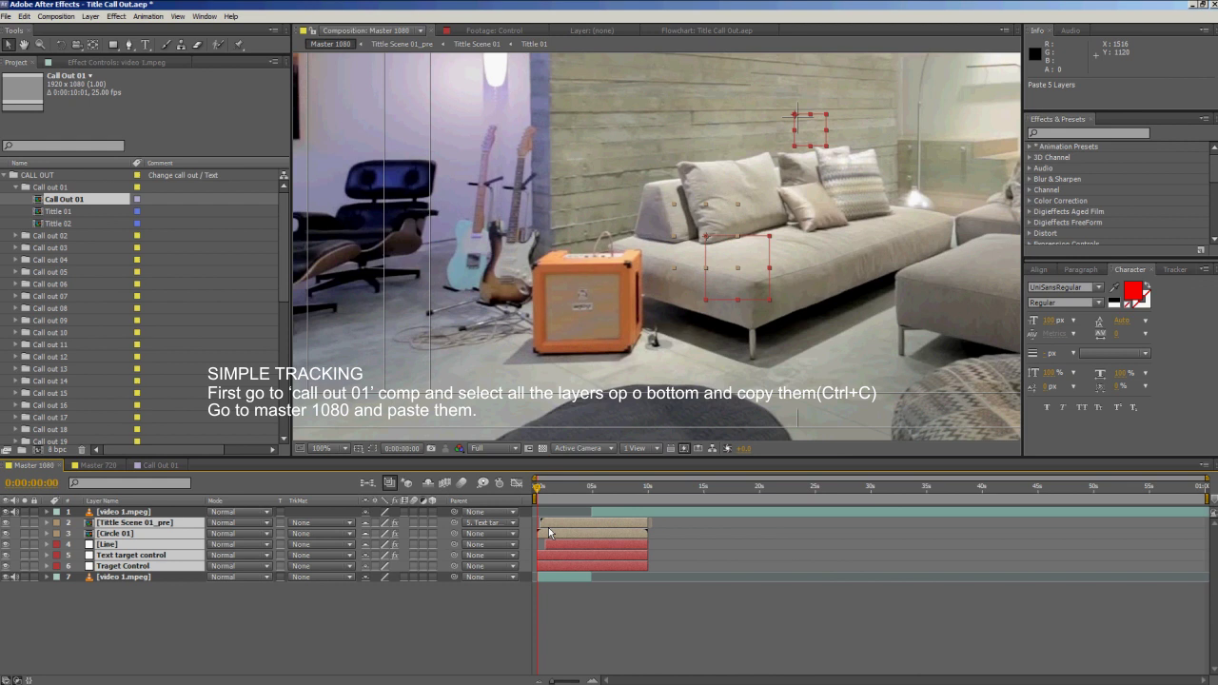
Scrub through the first seconds of Master 1080 to examine the pasted callout's animation over the footage.
key("equal")
key("equal")
key("equal")
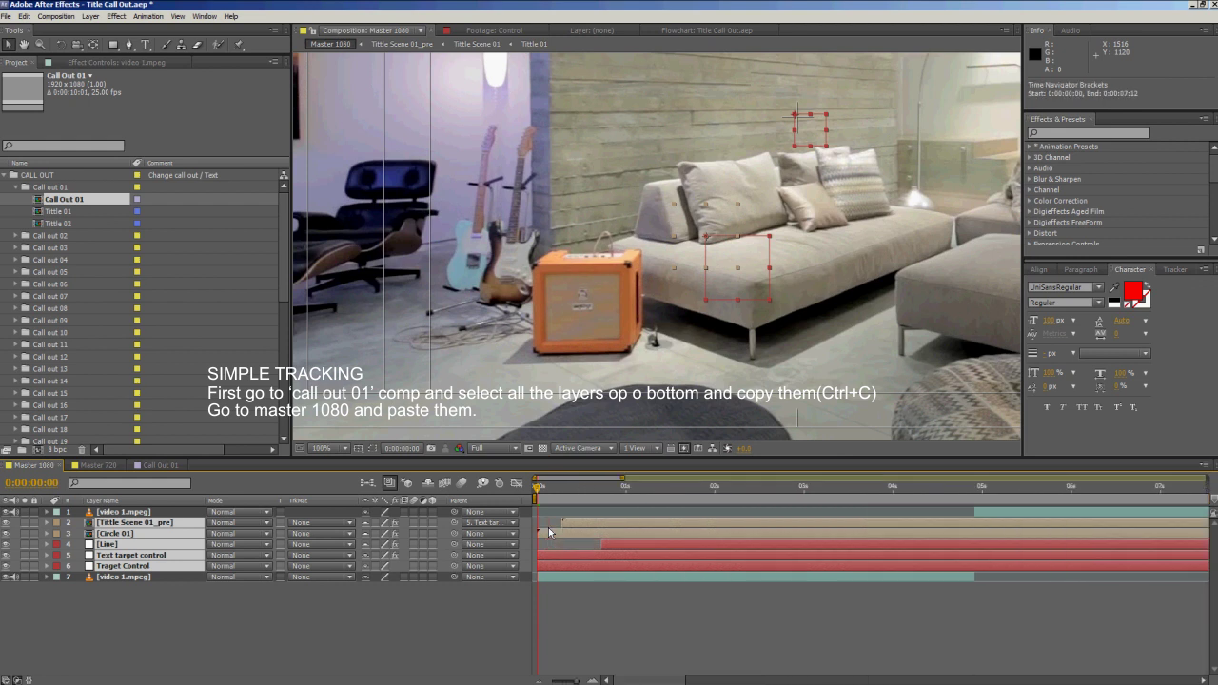
key("minus")
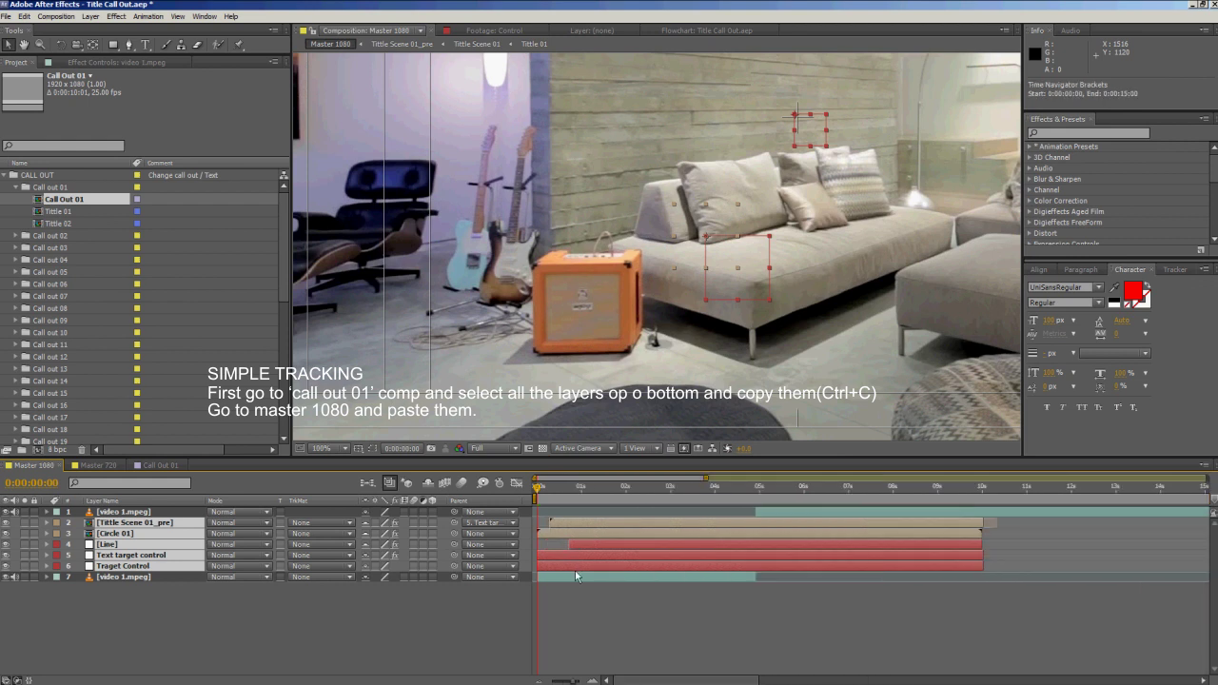
left_click(606, 663)
left_click(546, 489)
left_click_drag(547, 492, 667, 506)
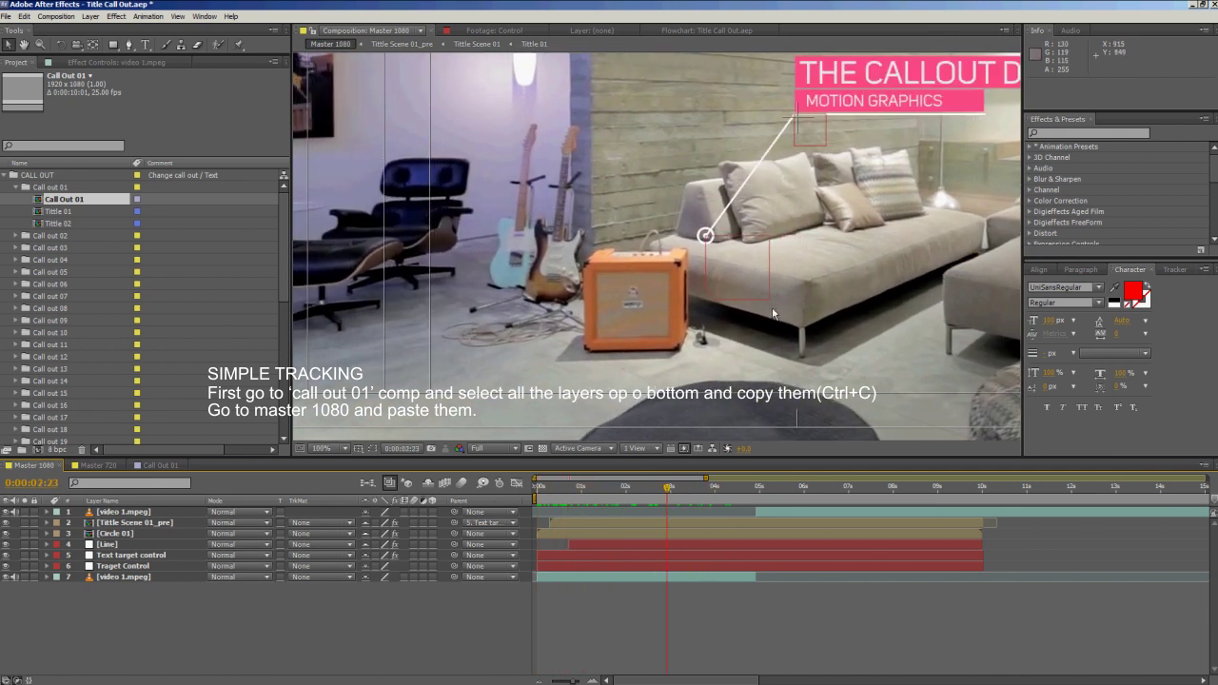
scroll(775, 301, "down", 2)
left_click(544, 493)
left_click_drag(544, 497, 688, 504)
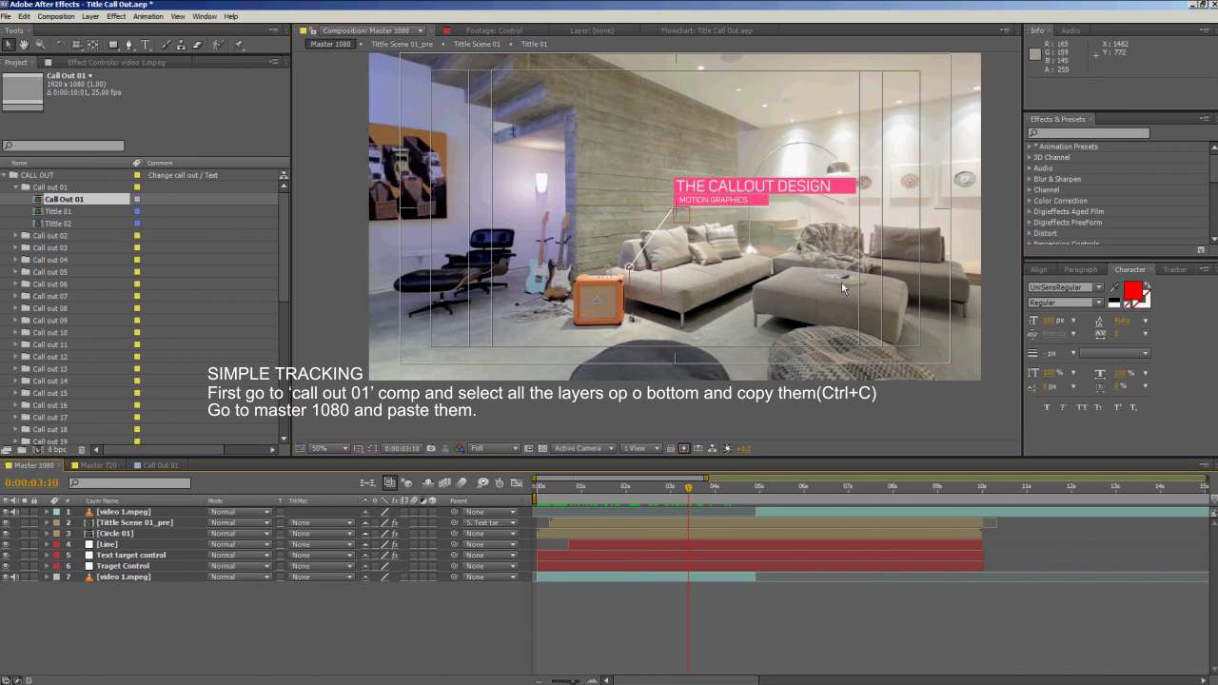
Lock the Tittle Scene 01_pre, Circle 01 and Line layers in Master 1080.
left_click(559, 526)
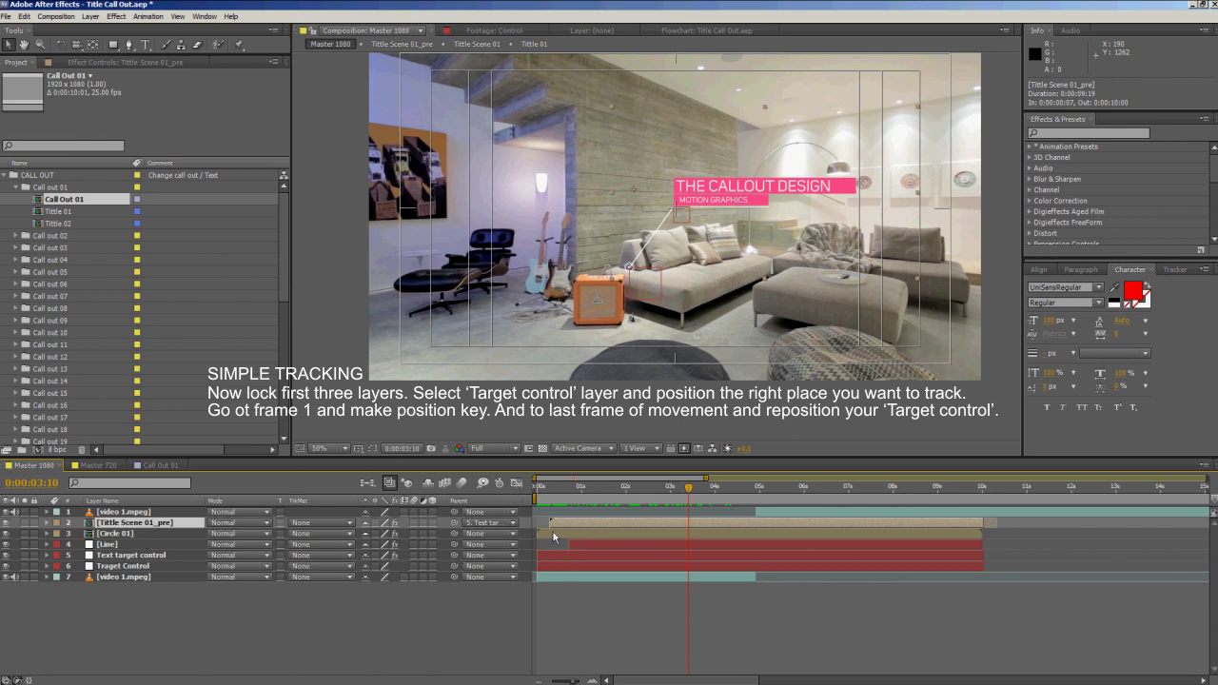
left_click(553, 532)
left_click(595, 542)
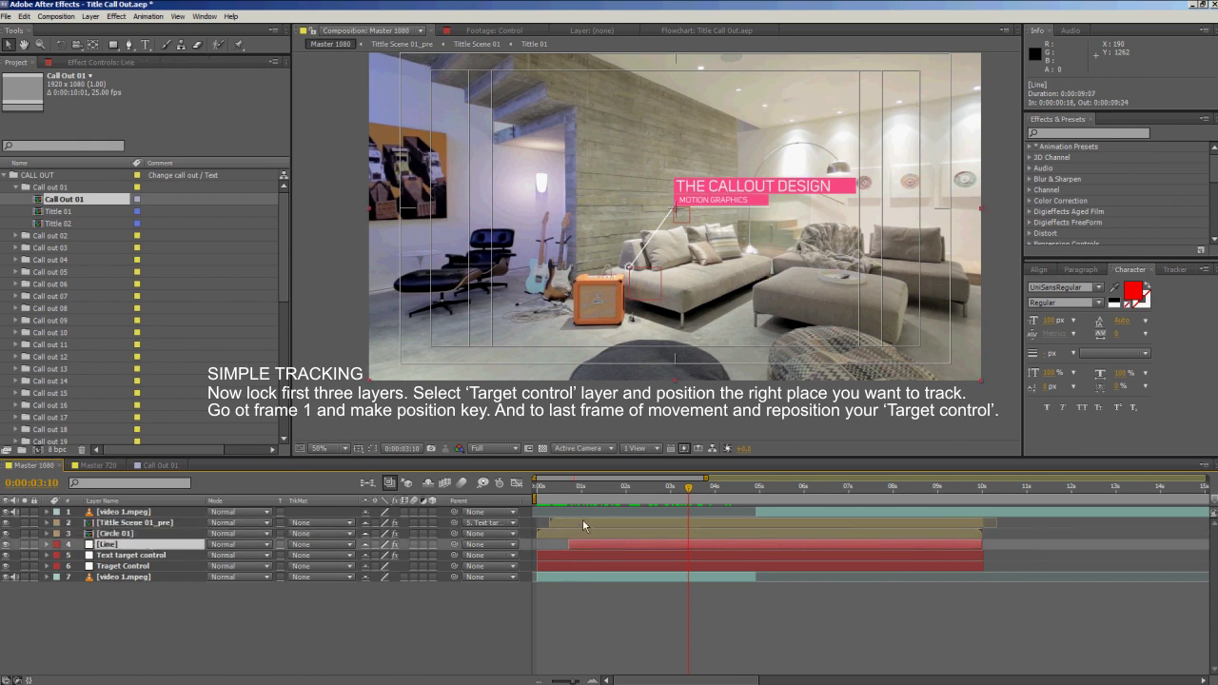
left_click(583, 521)
left_click(585, 537)
left_click(584, 546)
left_click(578, 520)
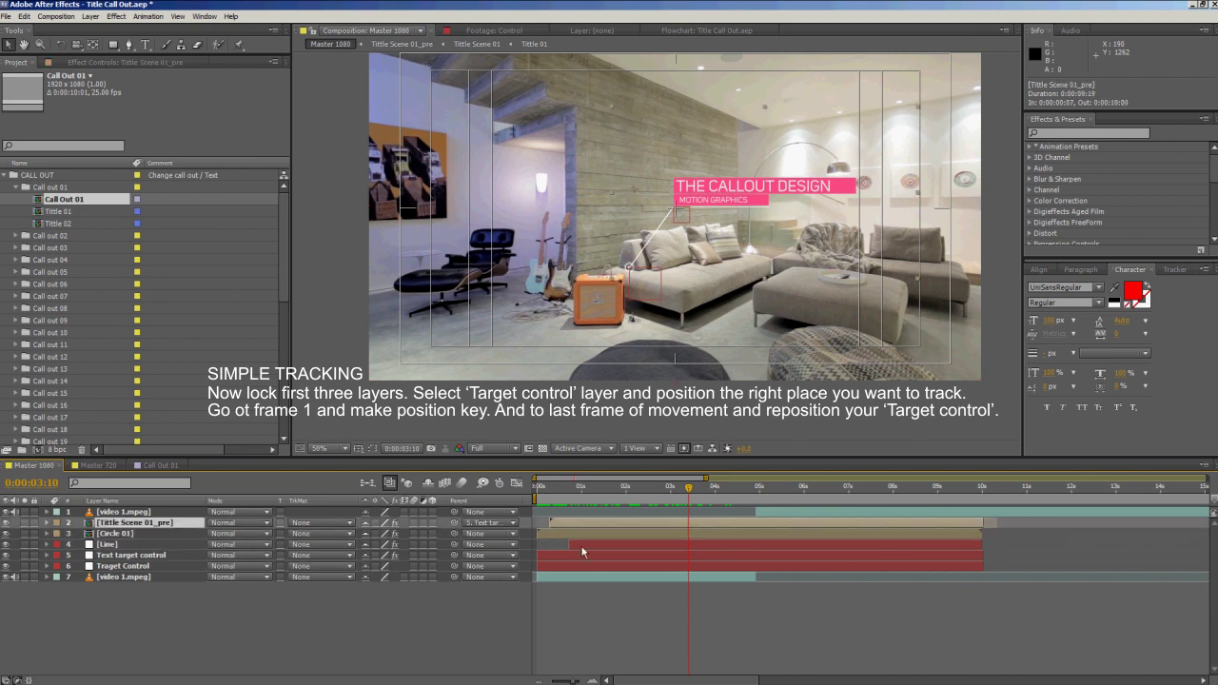
left_click(581, 546, "shift")
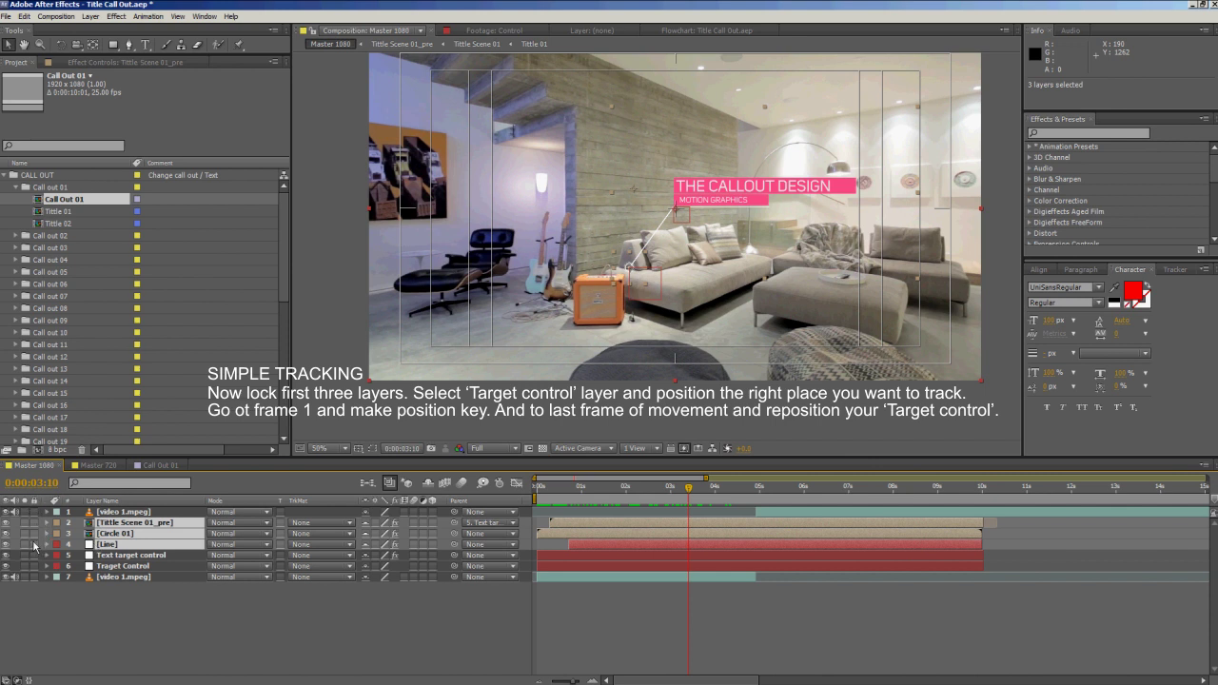
key("ctrl+l")
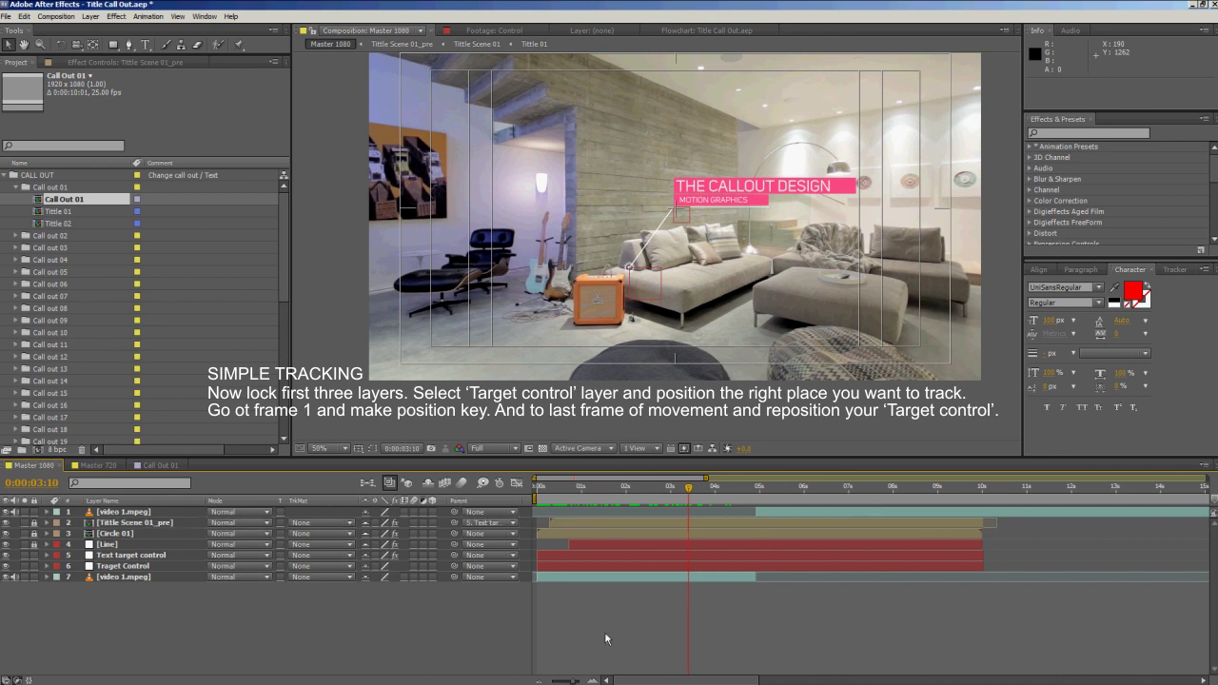
At the first frame of Master 1080, move the Traget Control layer onto the orange amplifier's upper-left corner, at about 549.5, 773.5.
scroll(640, 317, "up", 2)
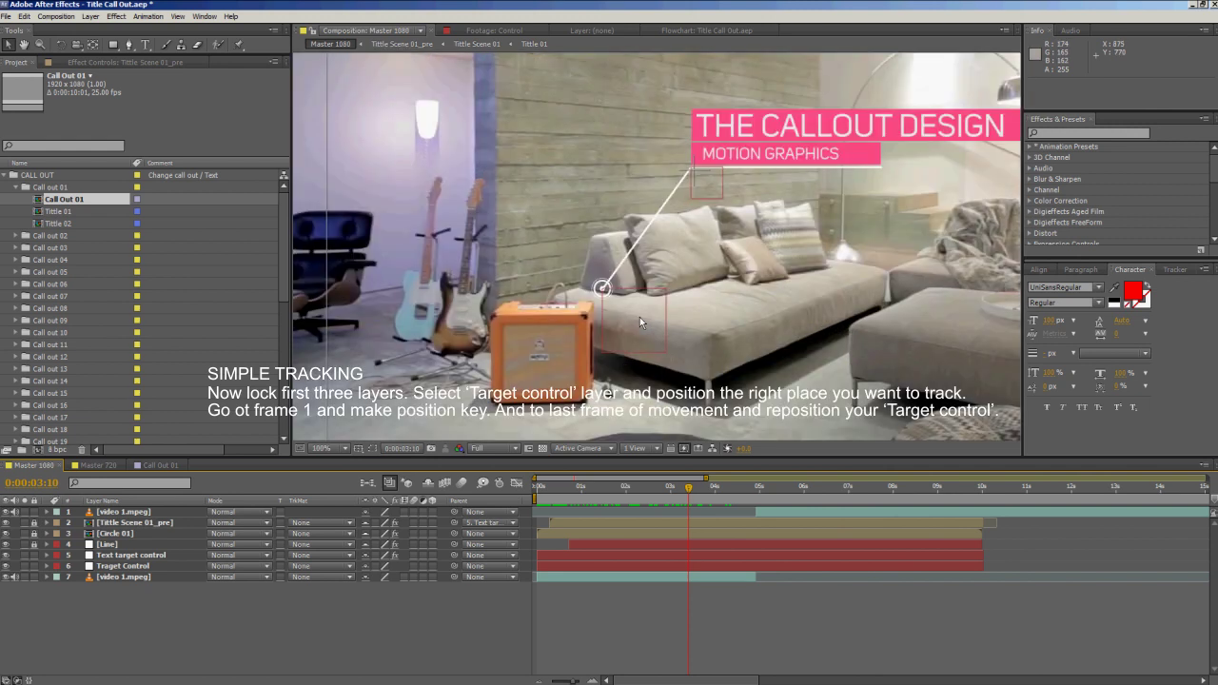
left_click_drag(639, 317, 712, 295)
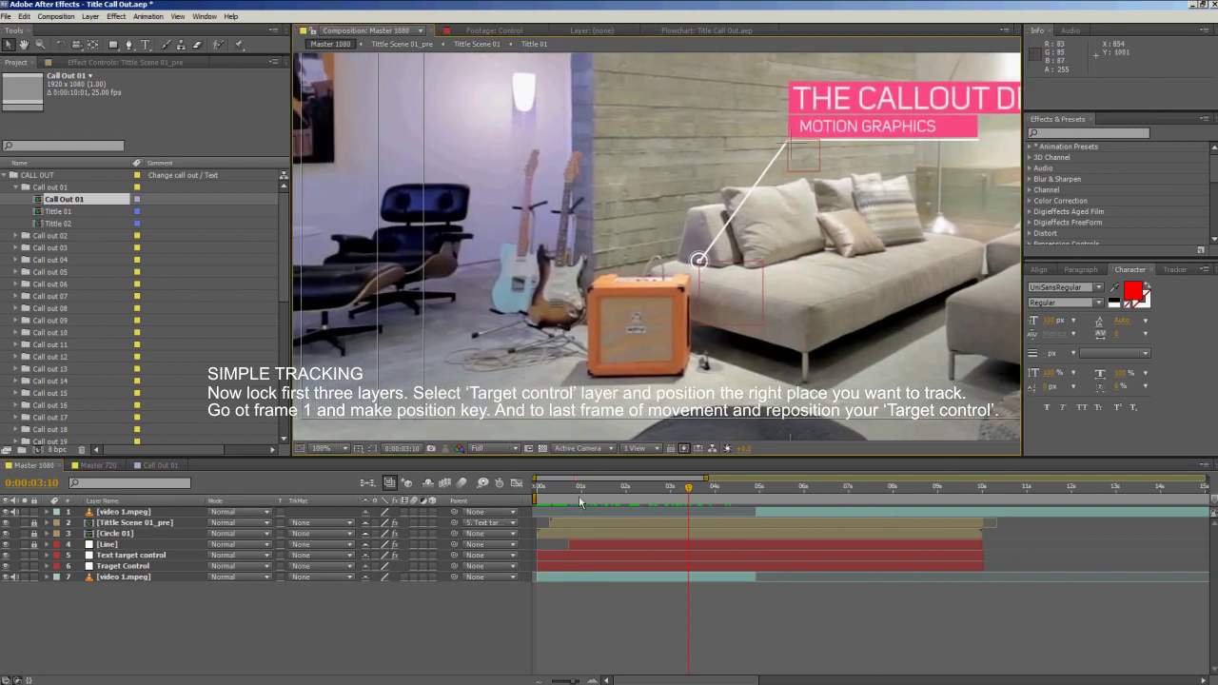
left_click_drag(577, 497, 511, 487)
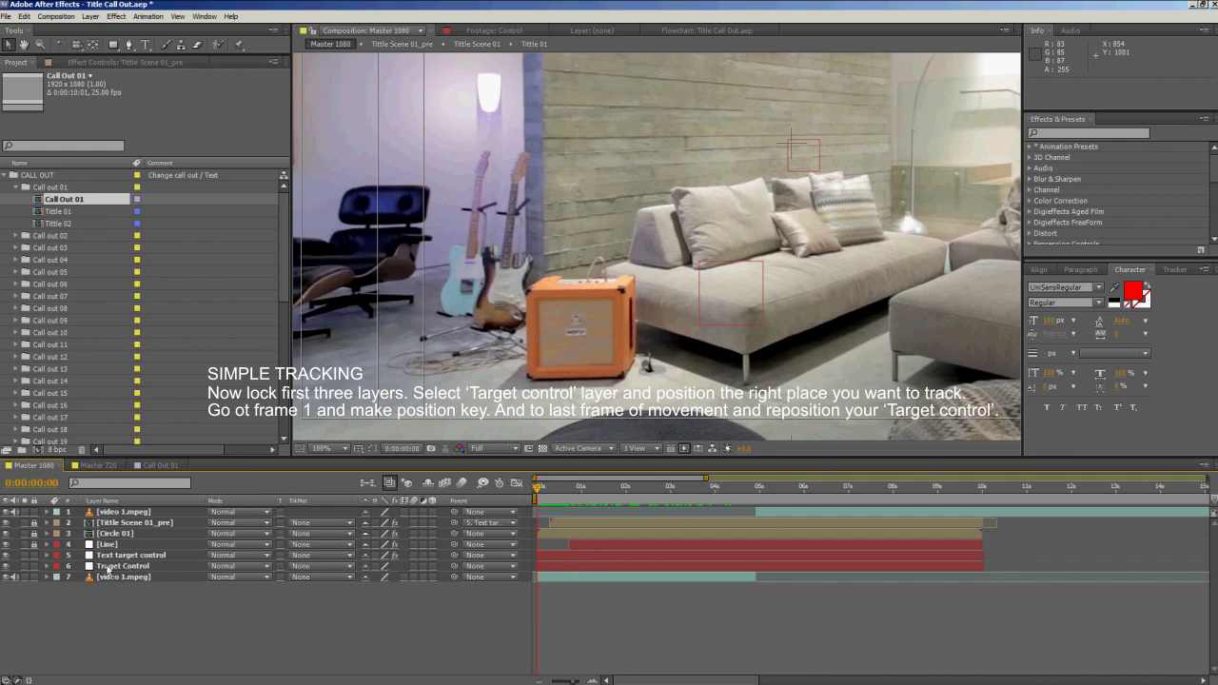
left_click(129, 568)
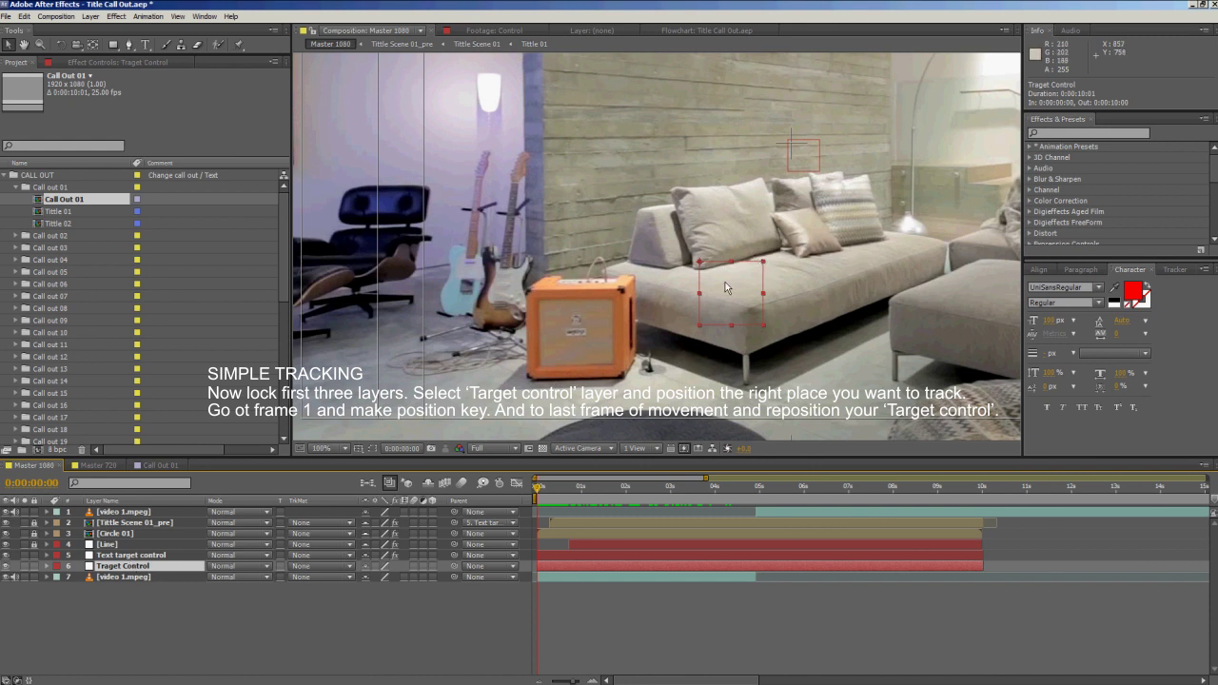
key("period")
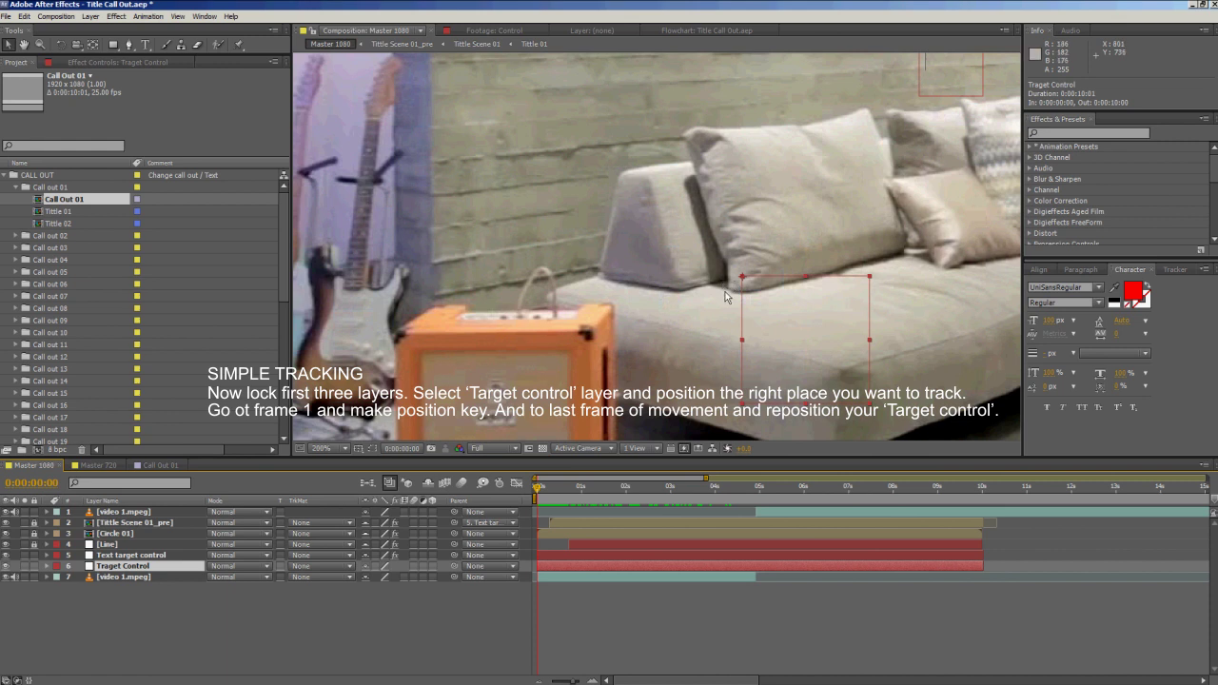
left_click_drag(778, 301, 439, 354)
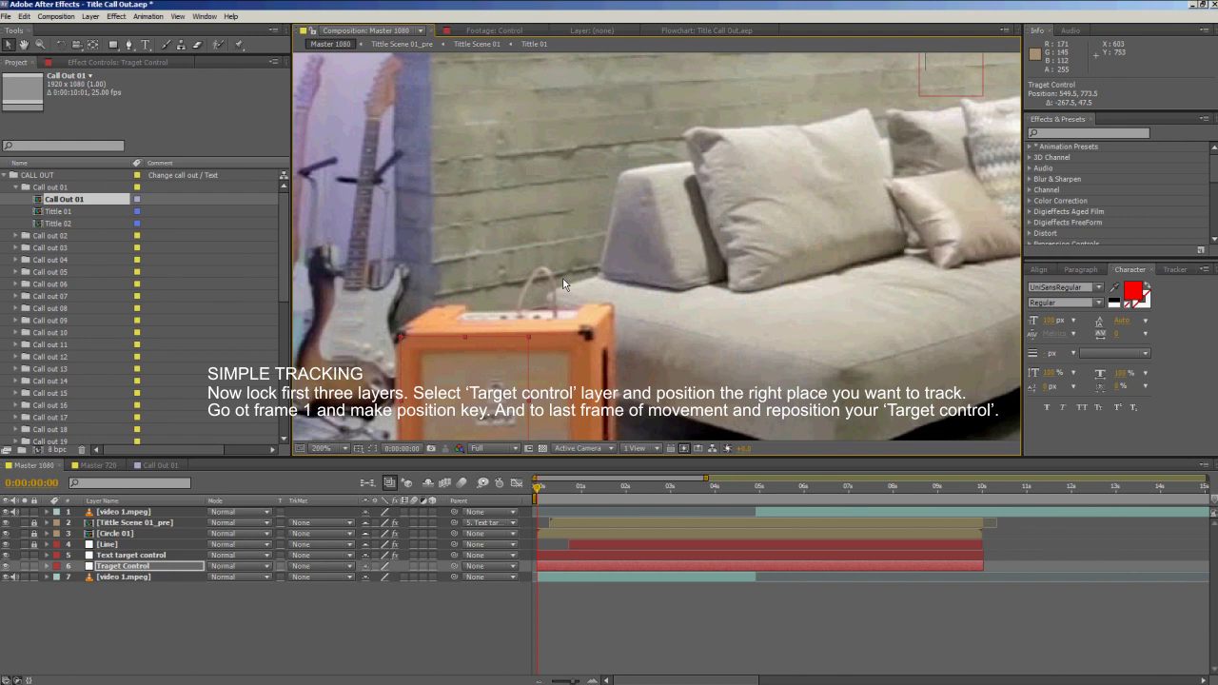
Add a Position keyframe to the Traget Control layer at 0:00:00:00.
scroll(558, 286, "down", 2)
scroll(552, 288, "up", 2)
left_click_drag(539, 301, 696, 256)
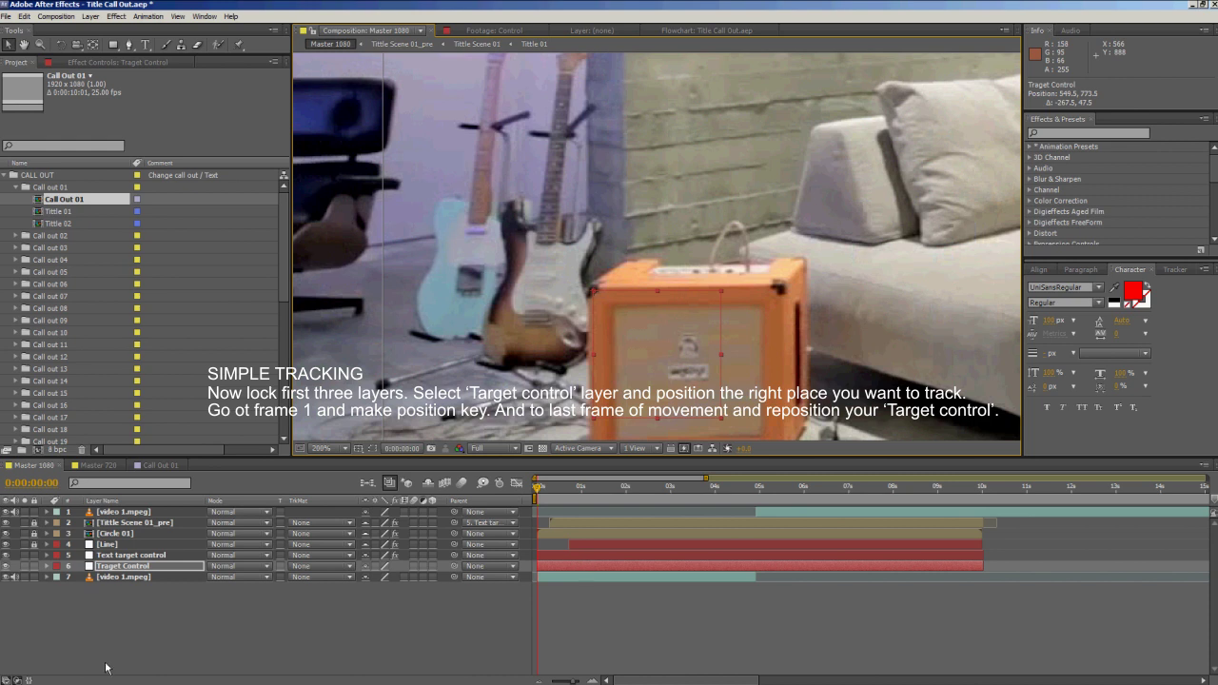
left_click(47, 566)
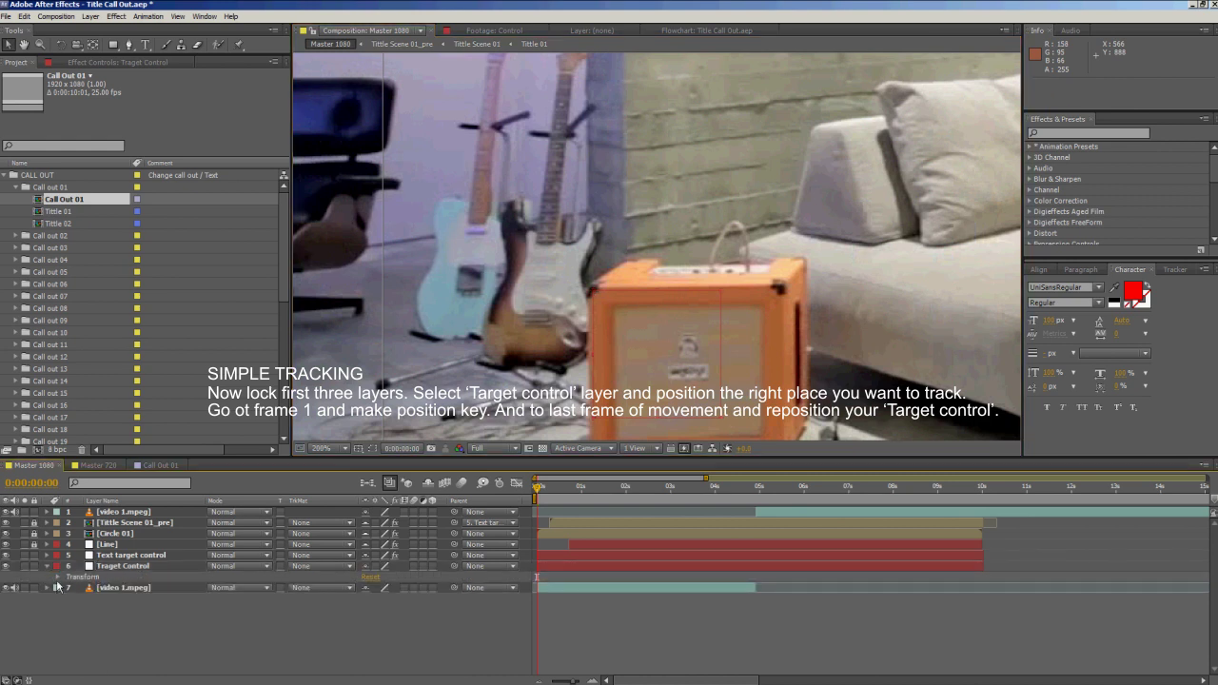
left_click(57, 577)
left_click(80, 599)
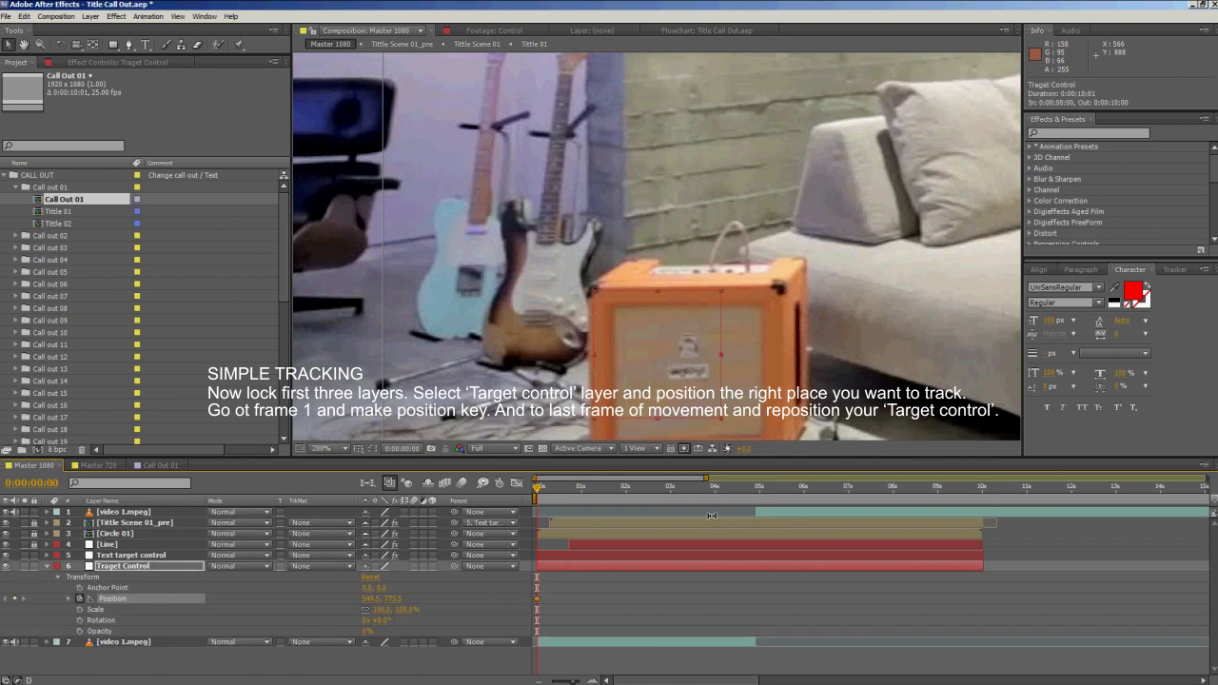
At 0:00:04:21, reposition Traget Control to about 681.5, 768.5 on the amplifier's upper-left corner and scrub back to check the tracking.
left_click_drag(540, 492, 754, 498)
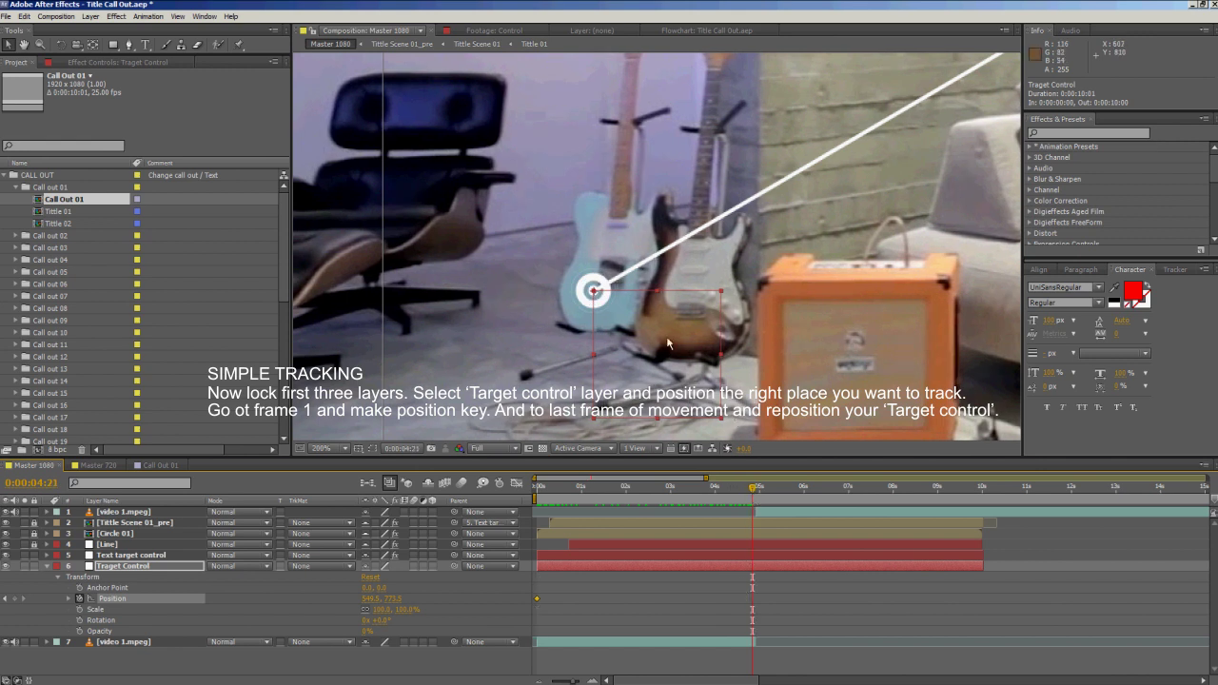
left_click_drag(617, 317, 776, 303)
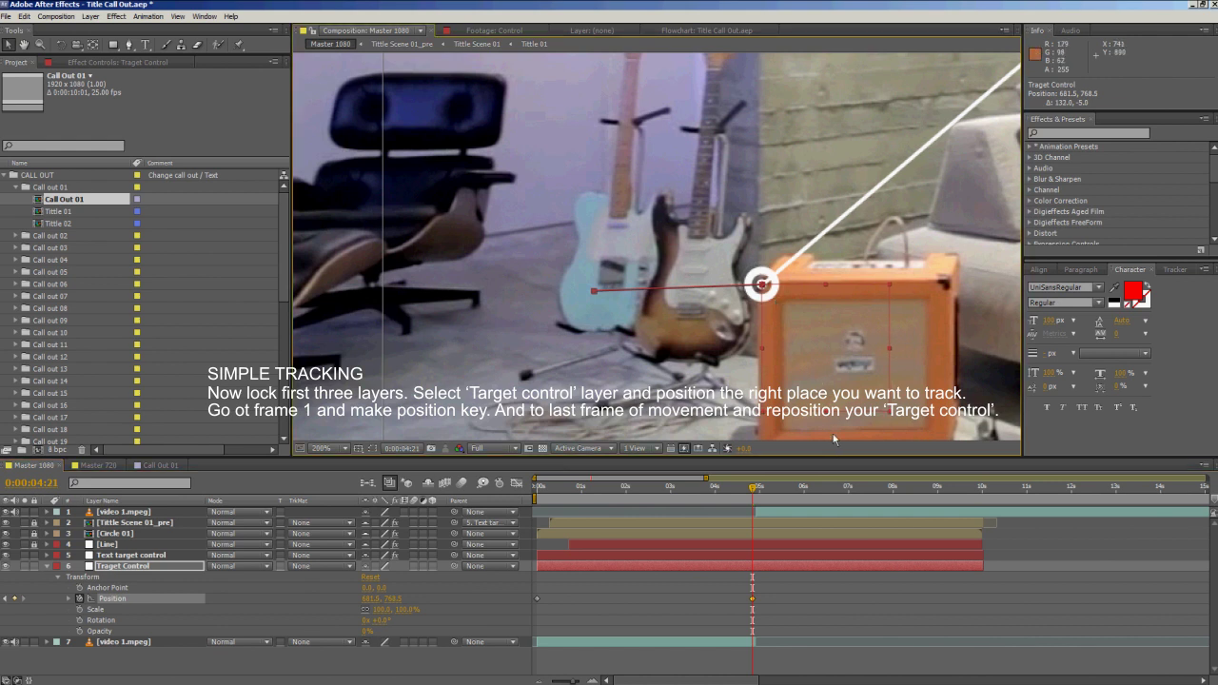
key("comma")
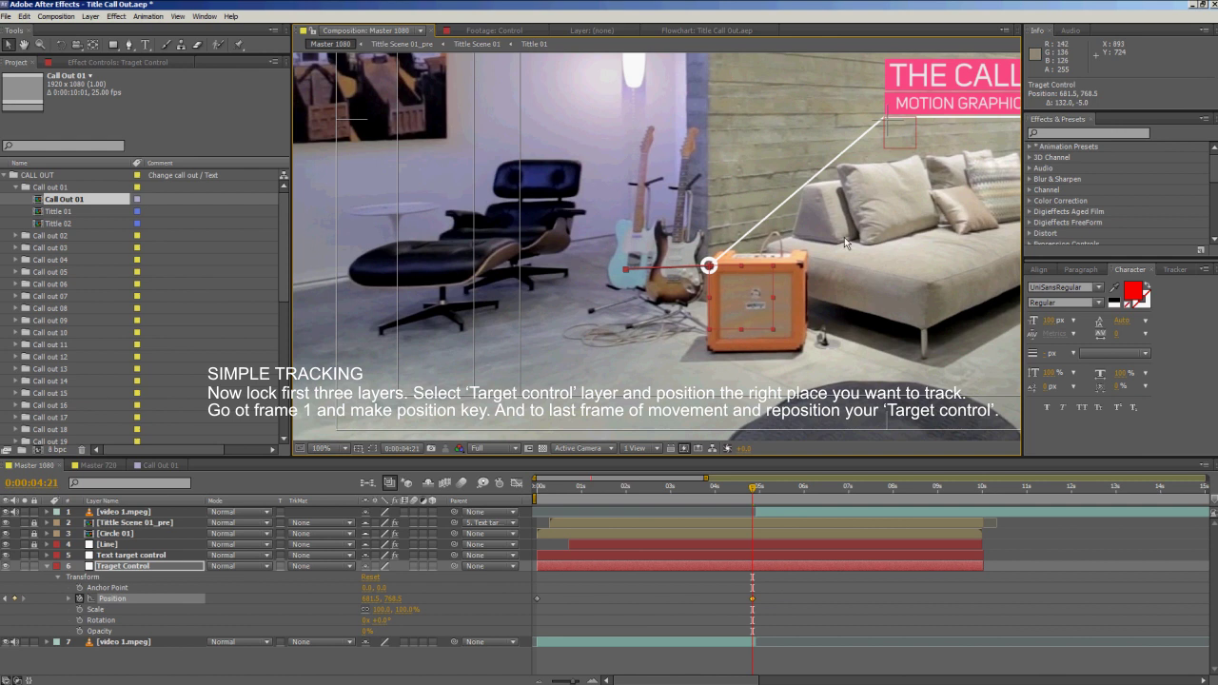
key("comma")
key("comma")
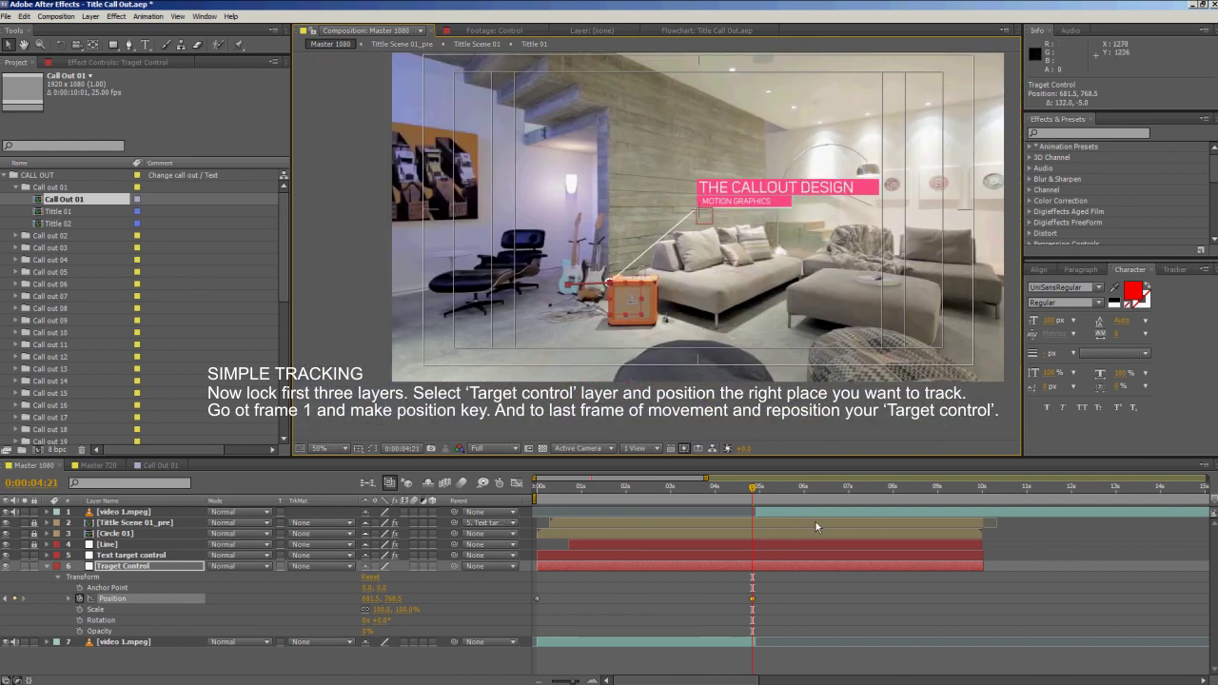
left_click_drag(753, 492, 728, 514)
left_click(623, 621)
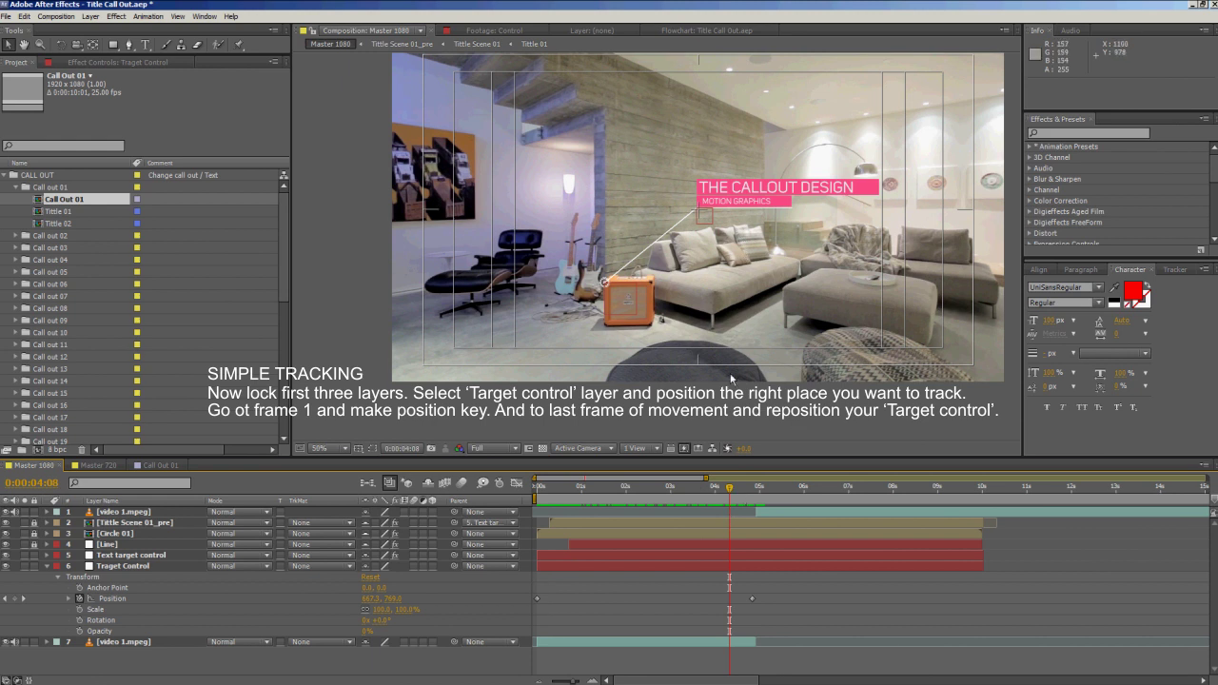
Move the Text target control layer to about 551, 463, placing the callout title above the guitars.
left_click(46, 566)
left_click(132, 557)
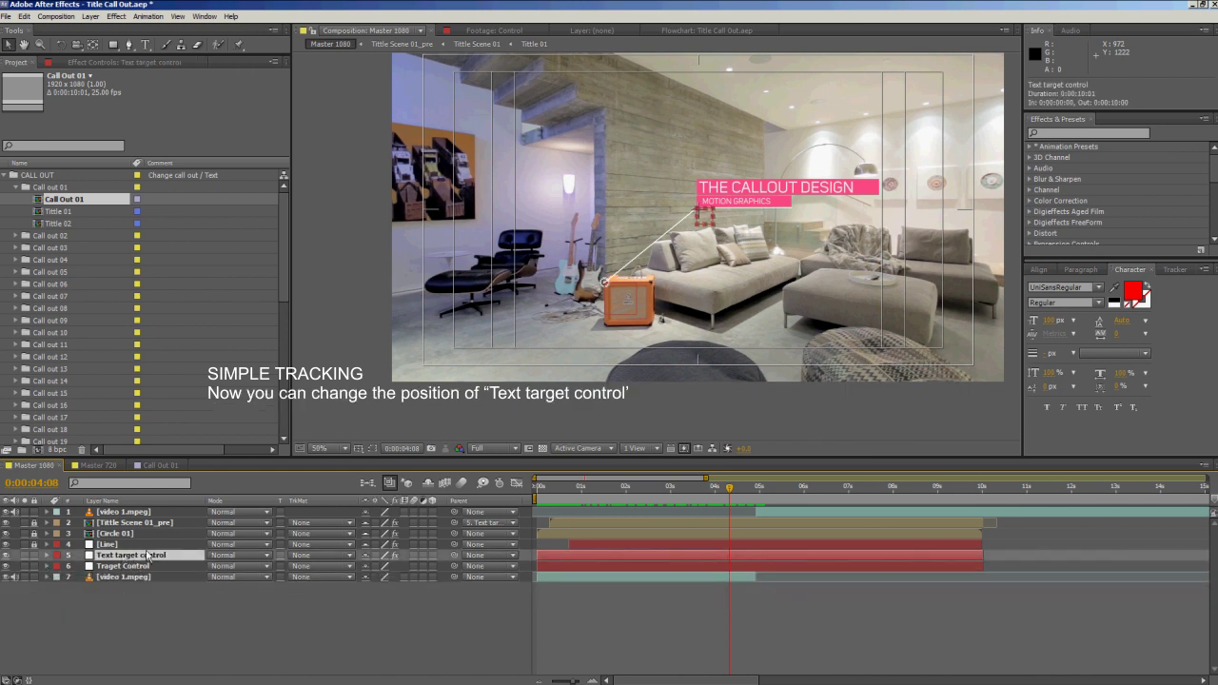
key("slash")
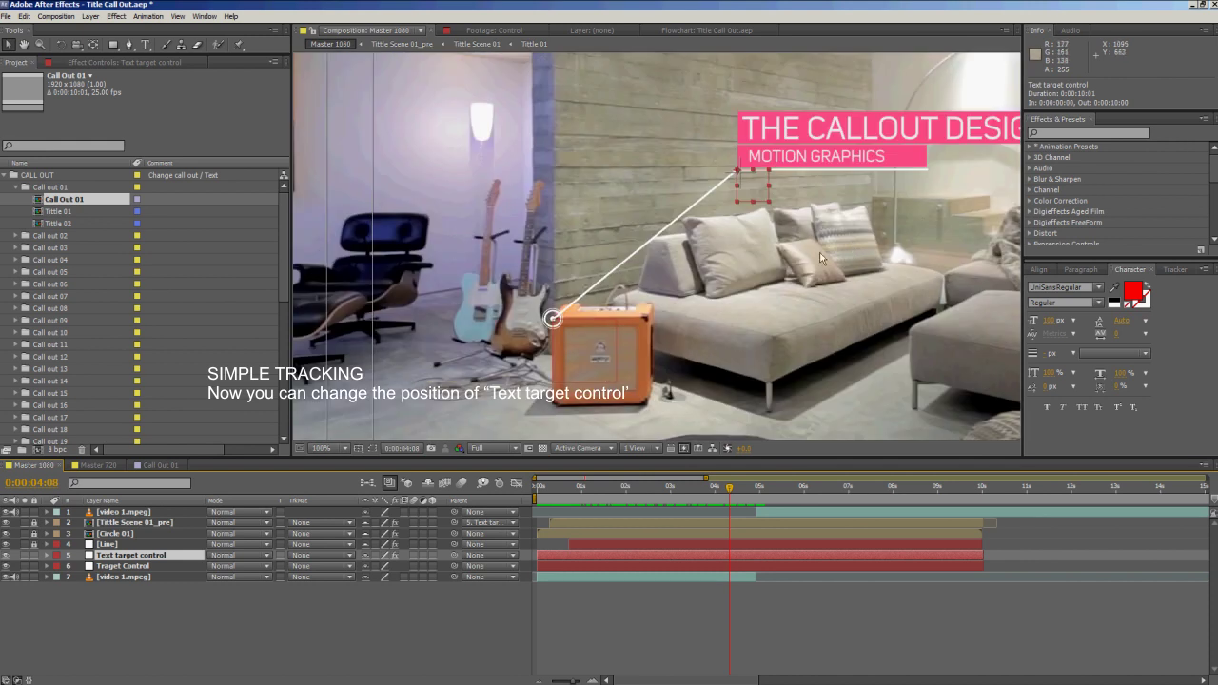
left_click_drag(754, 192, 459, 147)
scroll(678, 197, "down", 2)
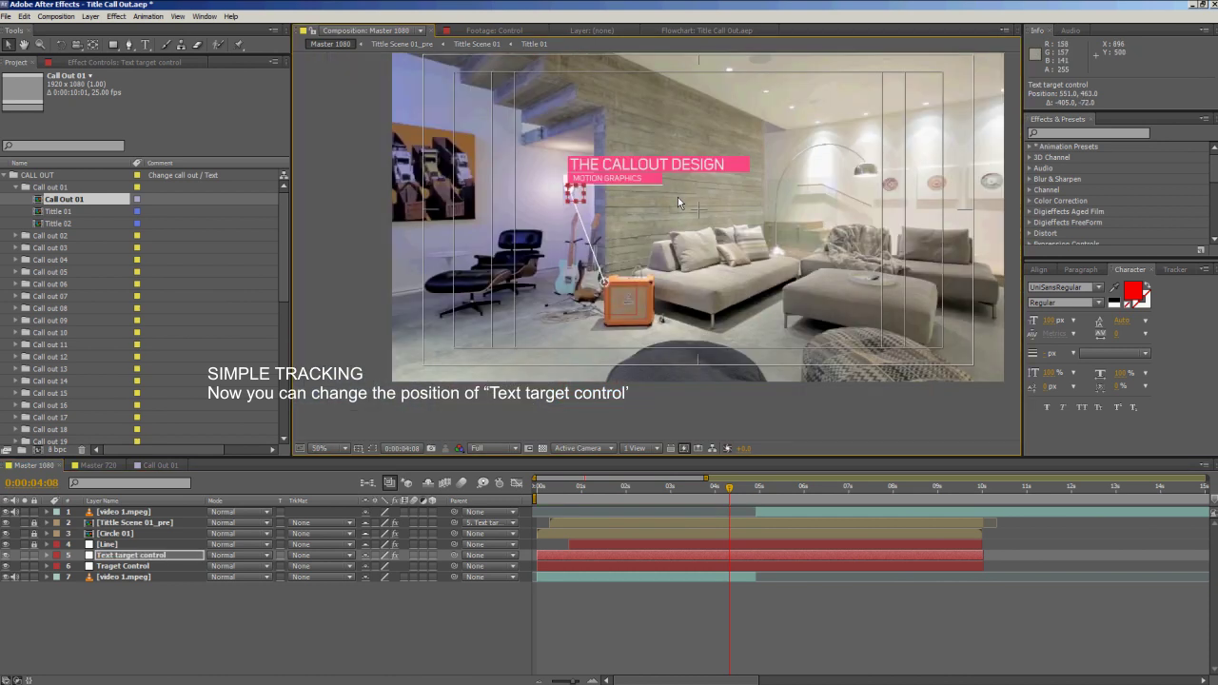
Play Master 1080 from around the first second to review the tracked callout with its moved title.
left_click(576, 488)
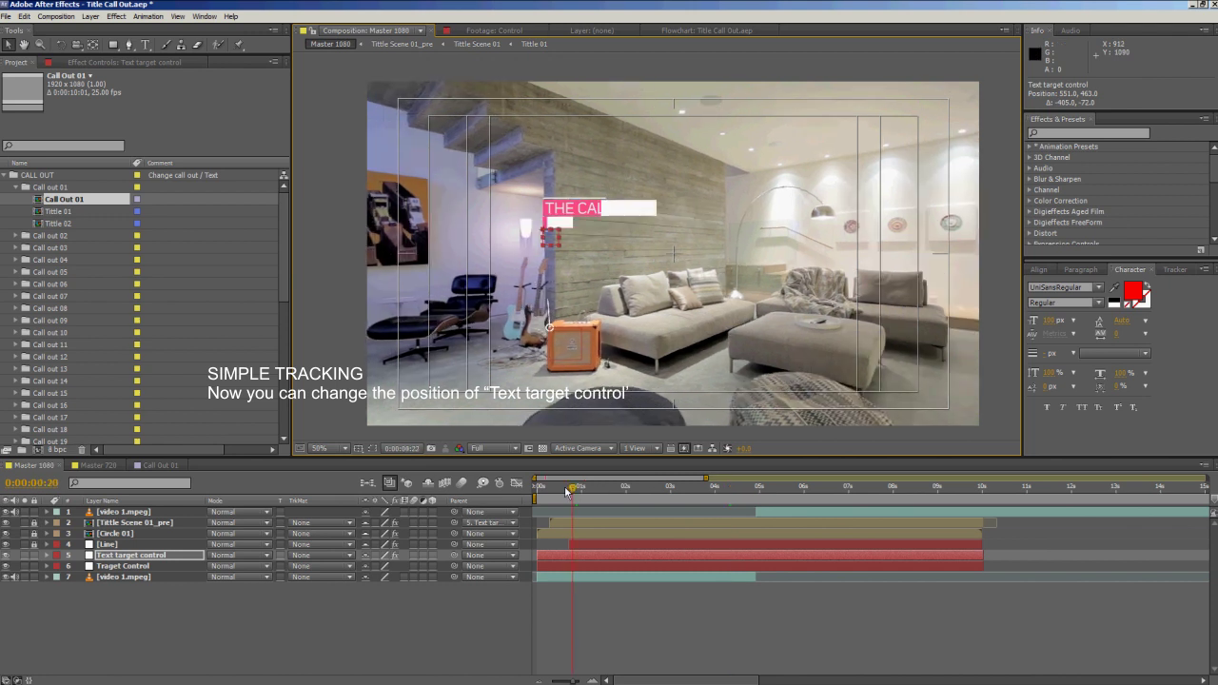
left_click(589, 486)
key("space")
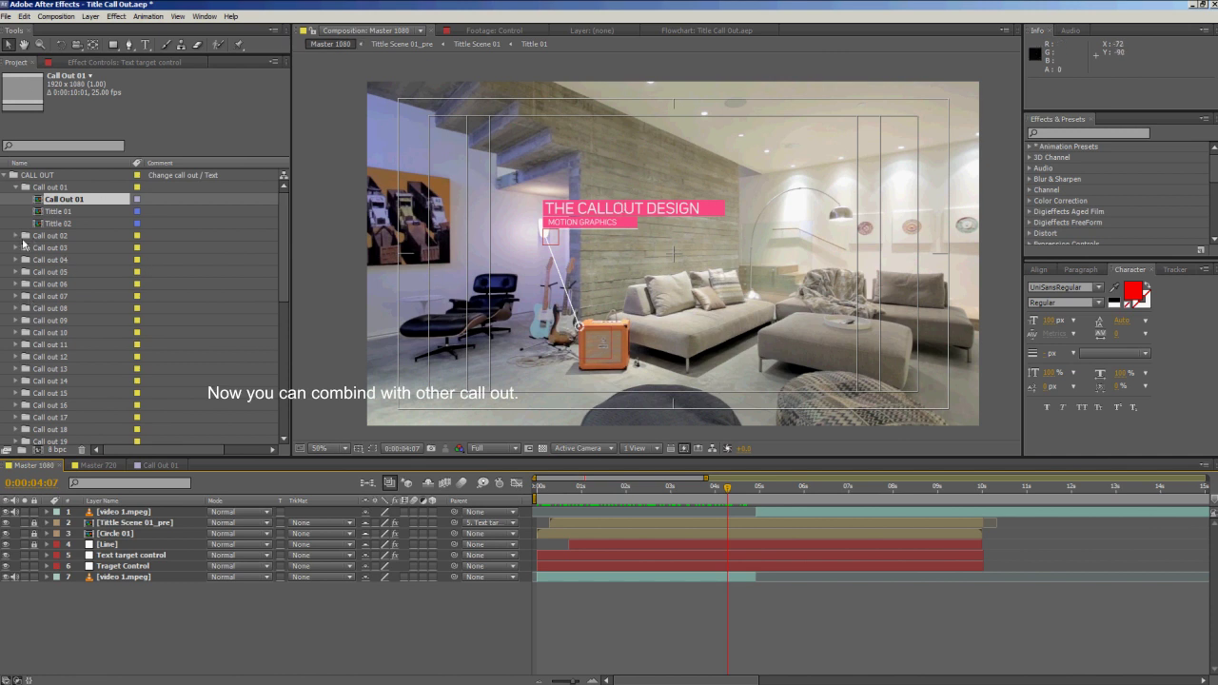
left_click(58, 236)
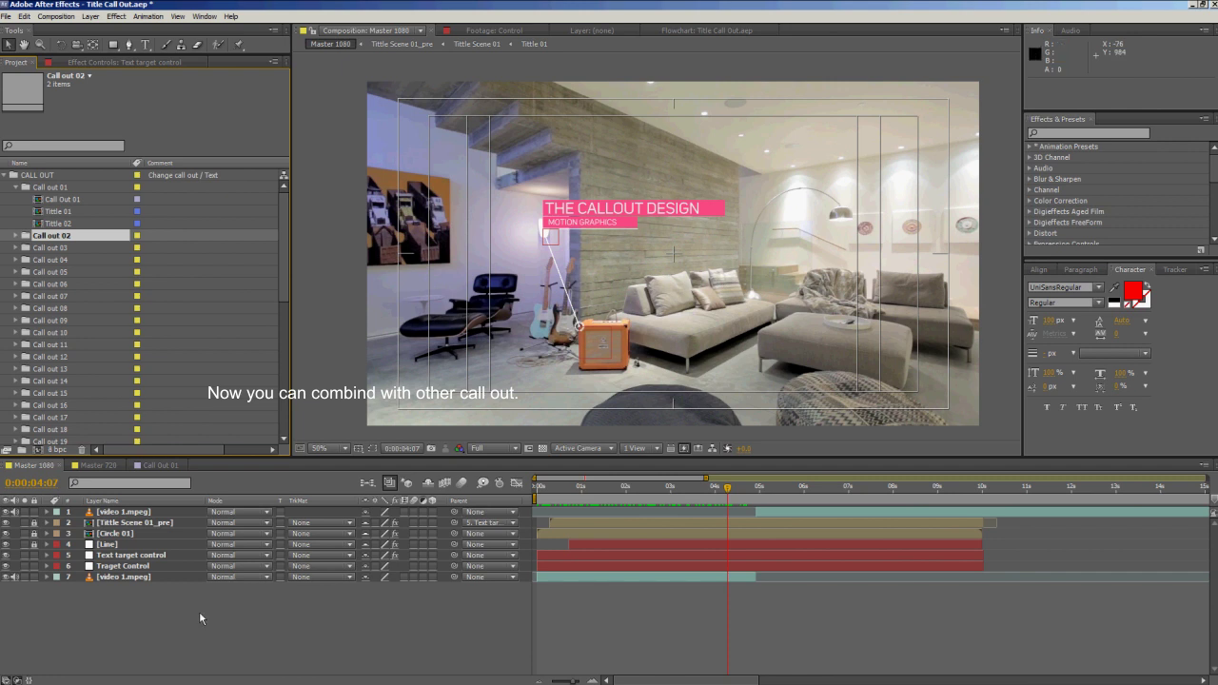
left_click(118, 560)
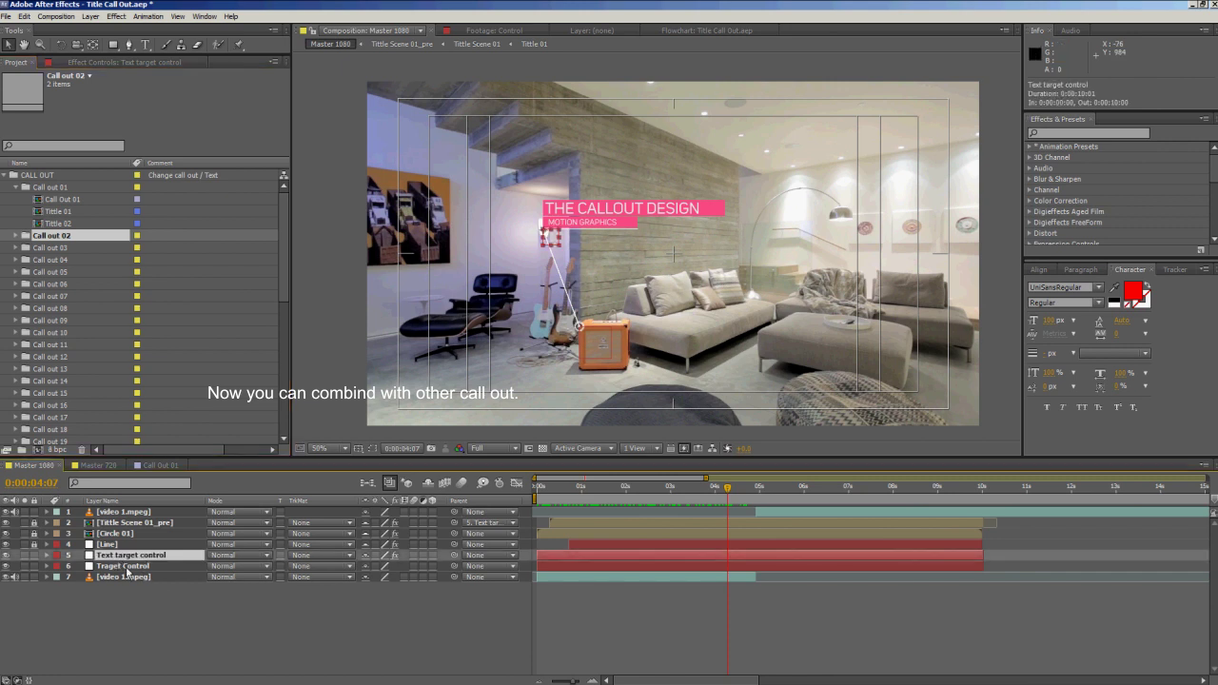
left_click(127, 564)
left_click(131, 556)
left_click(186, 609)
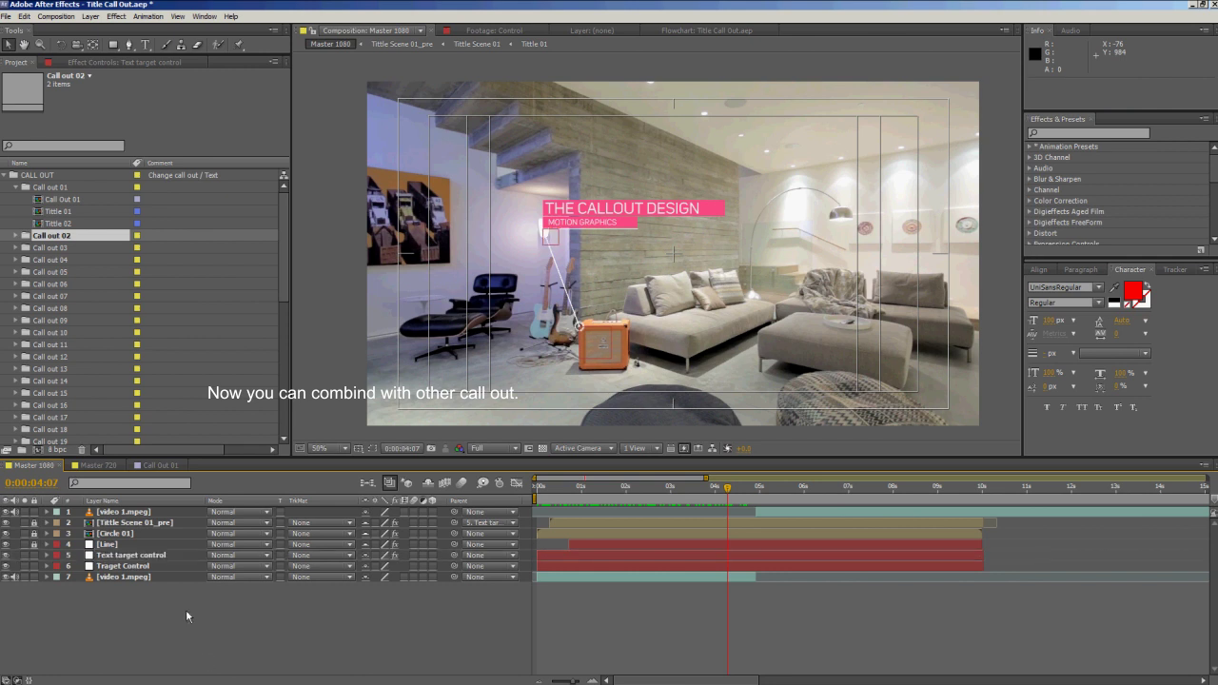
Rename the Text target control layer in Master 1080 as Text target control 1.
left_click(150, 558)
key("Return")
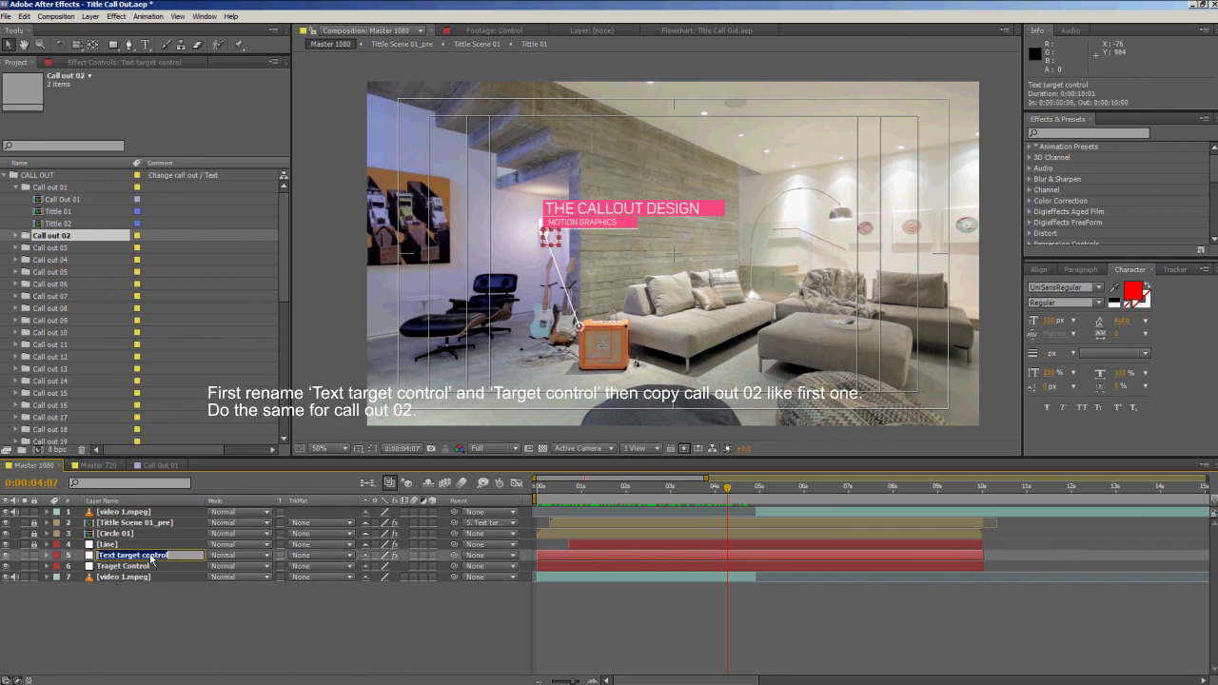
key("End")
key("Return")
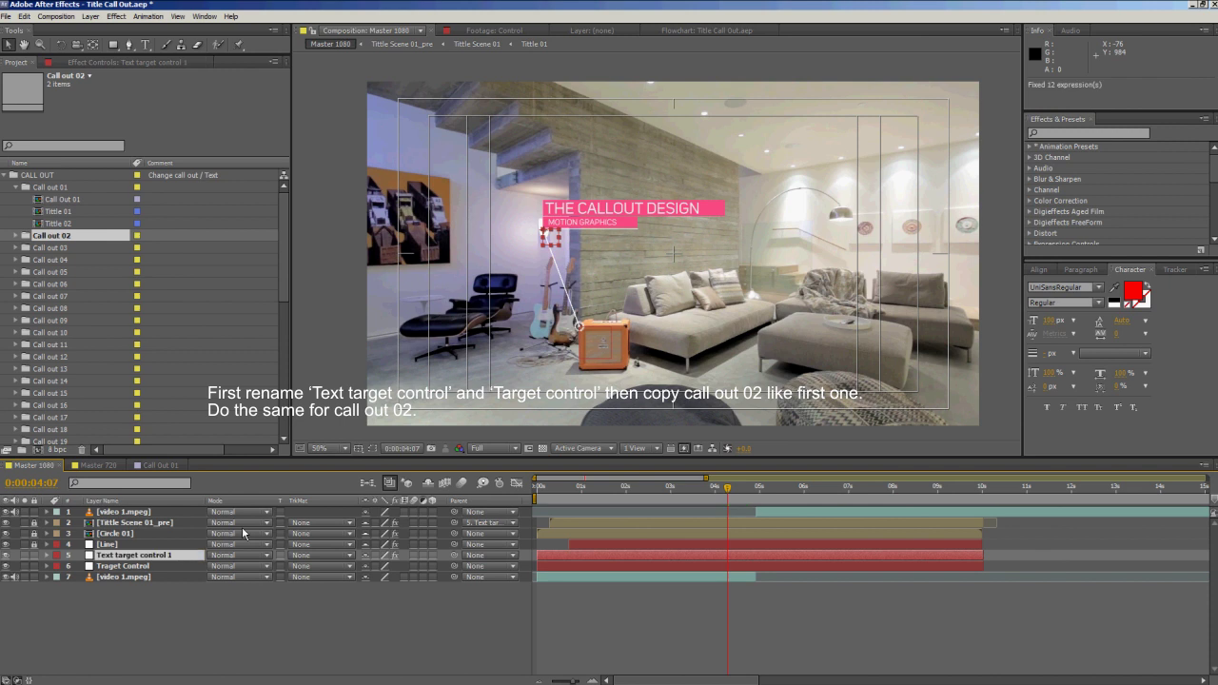
Rename the Traget Control layer in Master 1080 as Traget Control 1 and clear the layer selection.
left_click(137, 568)
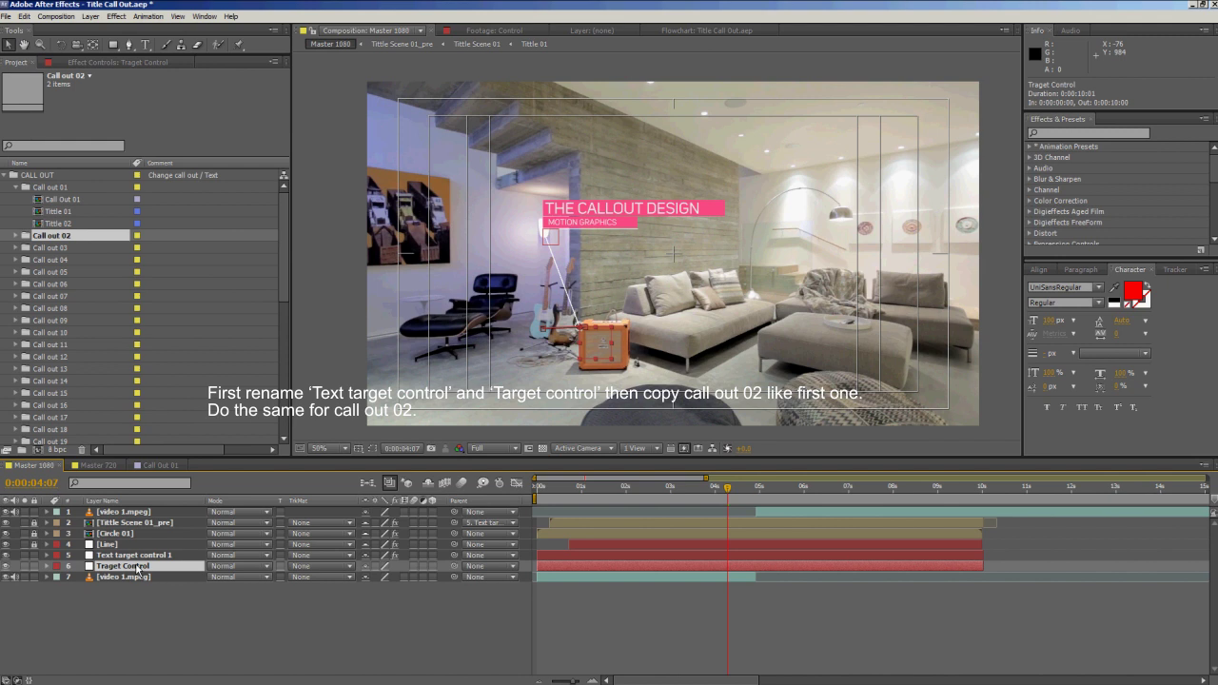
key("Return")
left_click(137, 567)
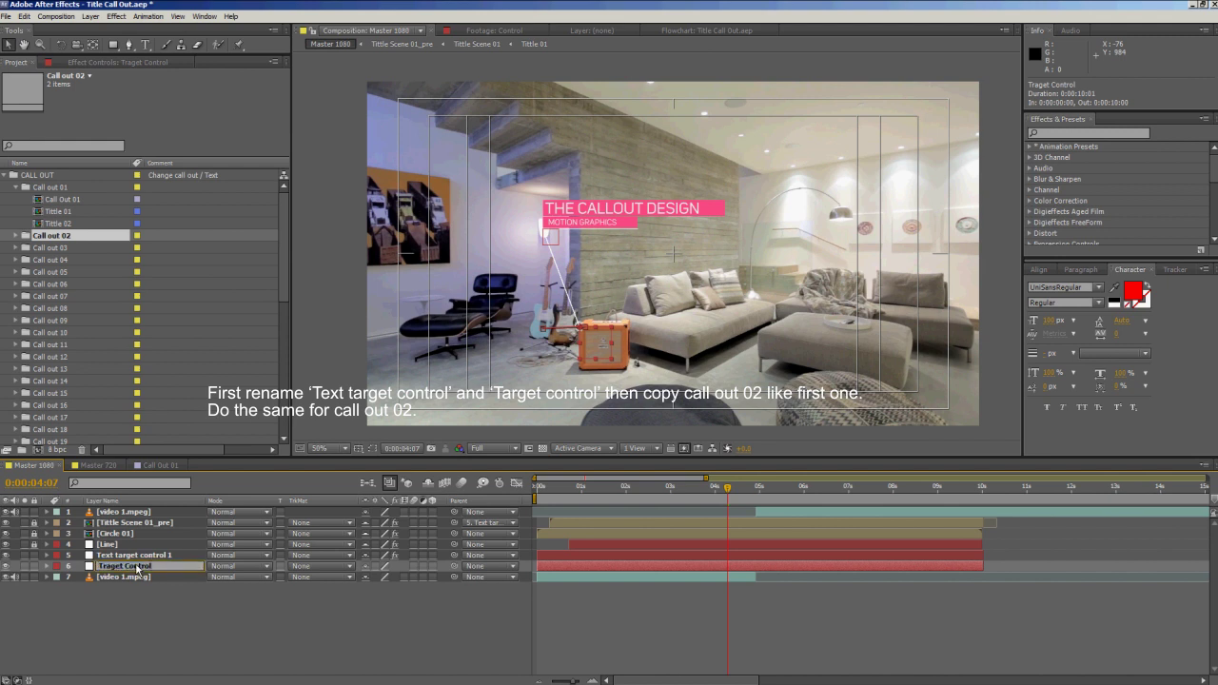
key("Return")
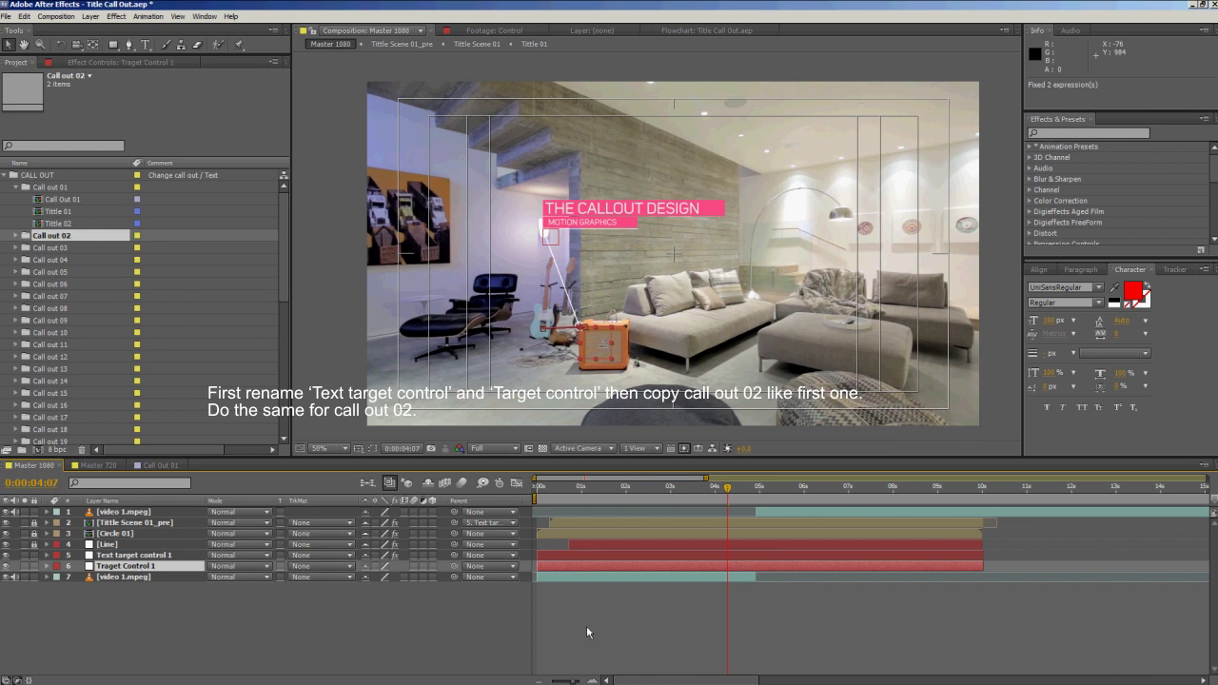
left_click(576, 520)
left_click(575, 555)
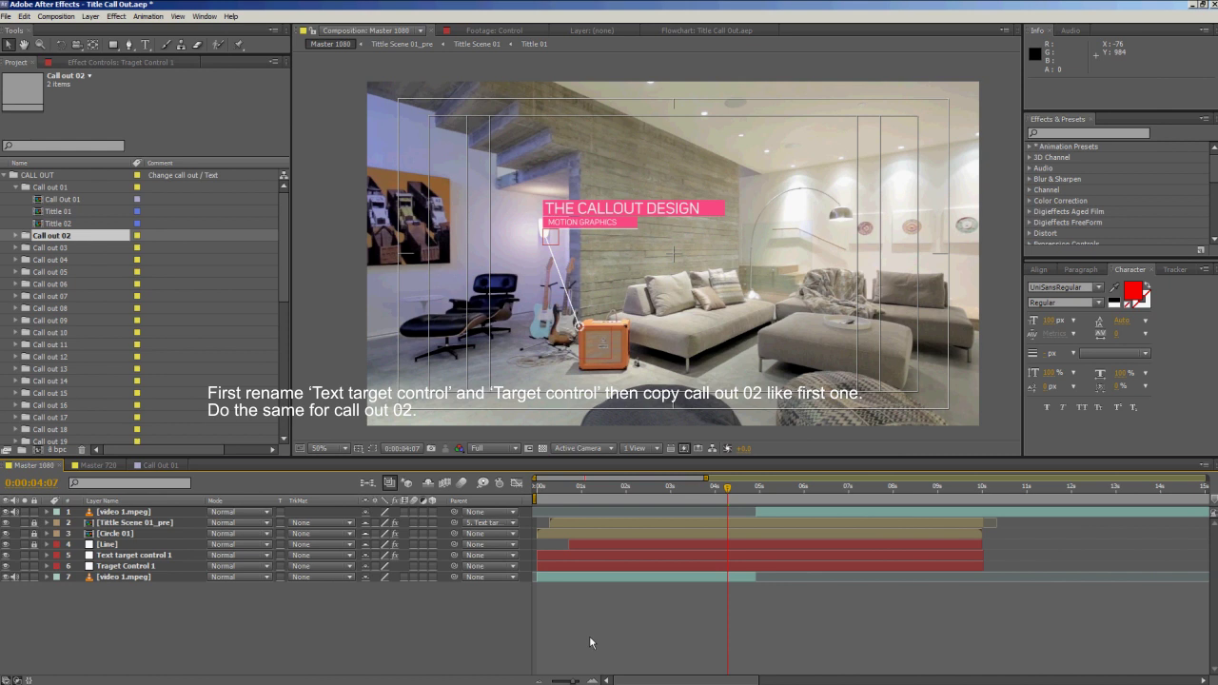
Open the Call Out 02 composition from the Call out 02 folder and copy all five of its layers.
left_click(16, 236)
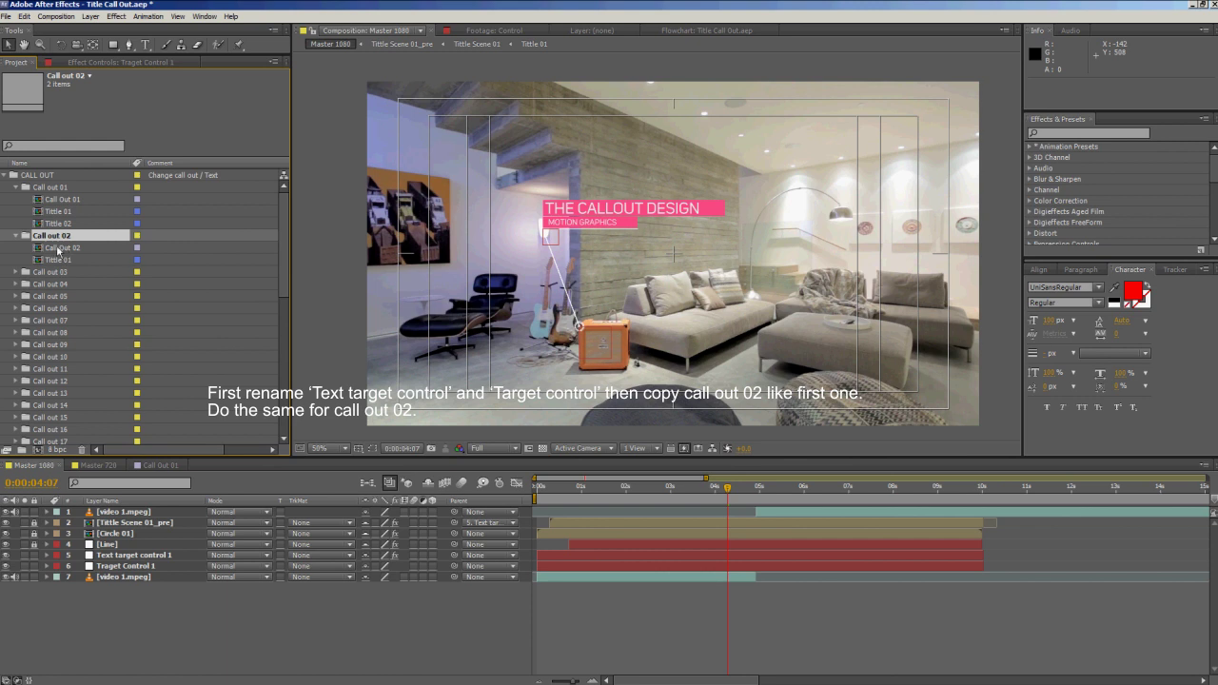
double_click(58, 248)
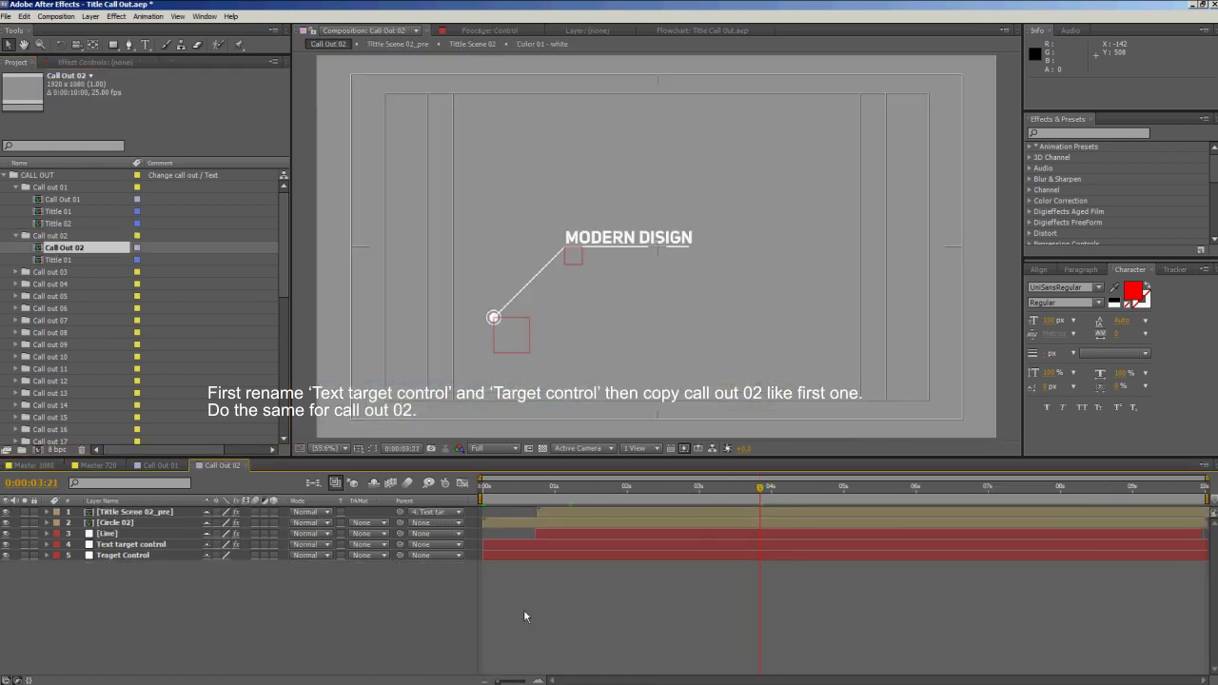
left_click(551, 511)
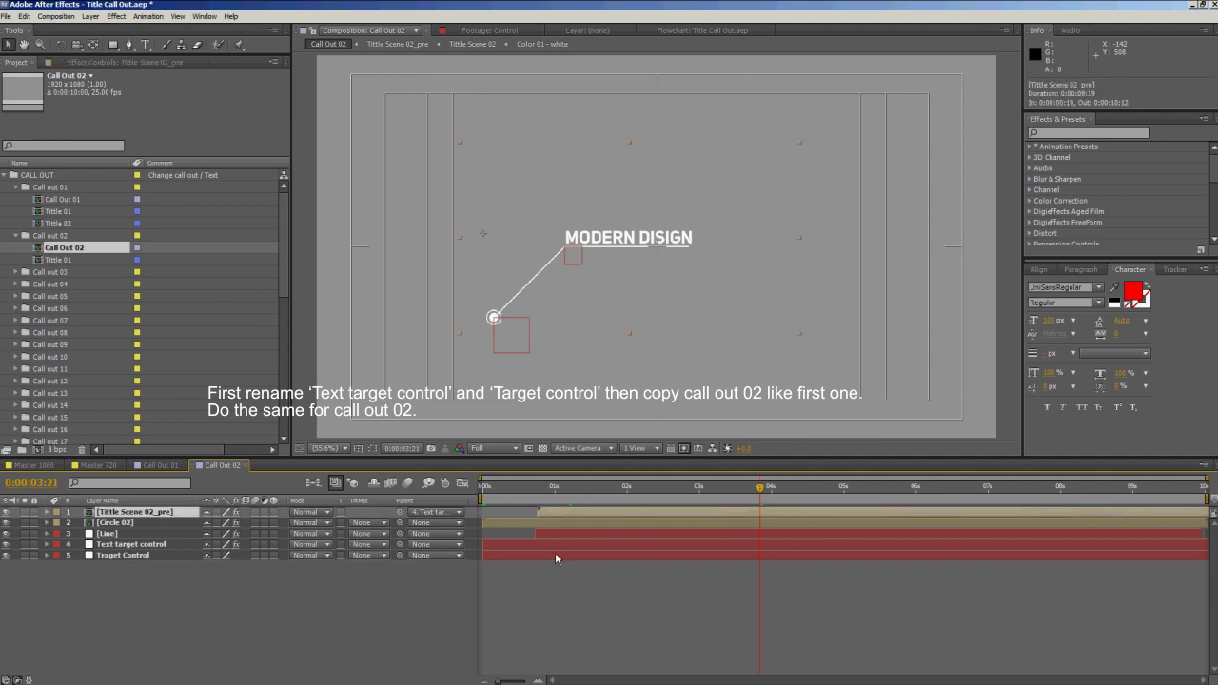
left_click(545, 556, "shift")
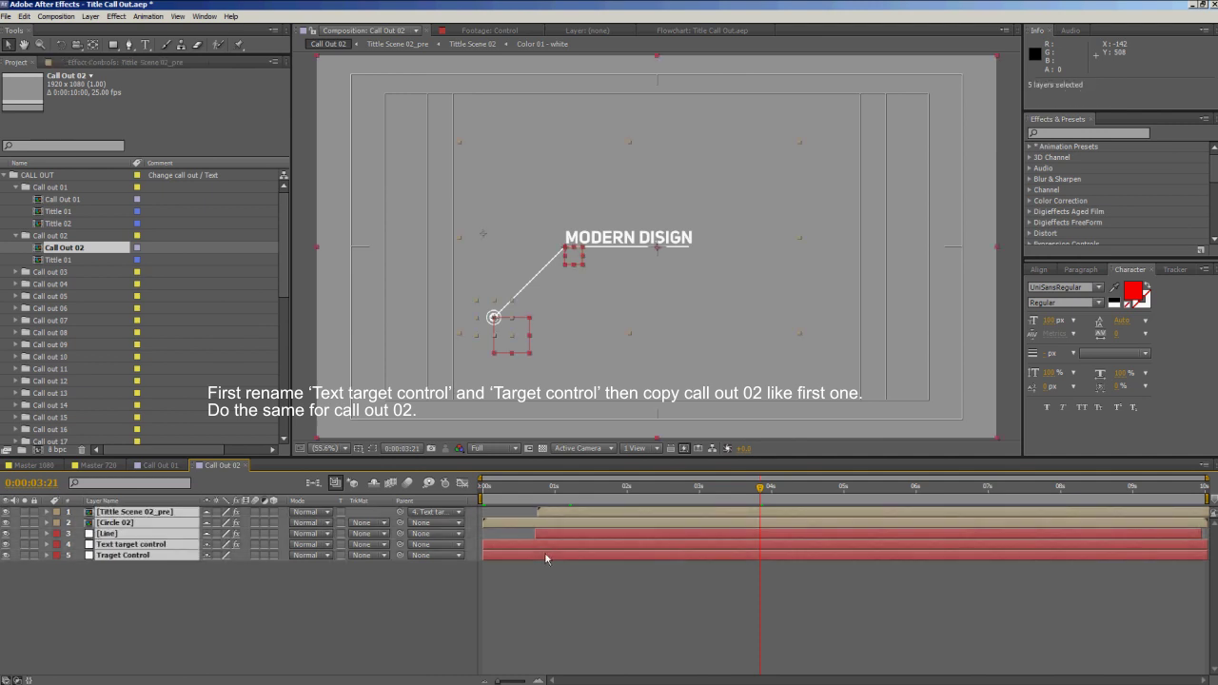
key("ctrl+c")
Paste the copied Call Out 02 layers into Master 1080 at 0:00:00:00.
left_click(34, 466)
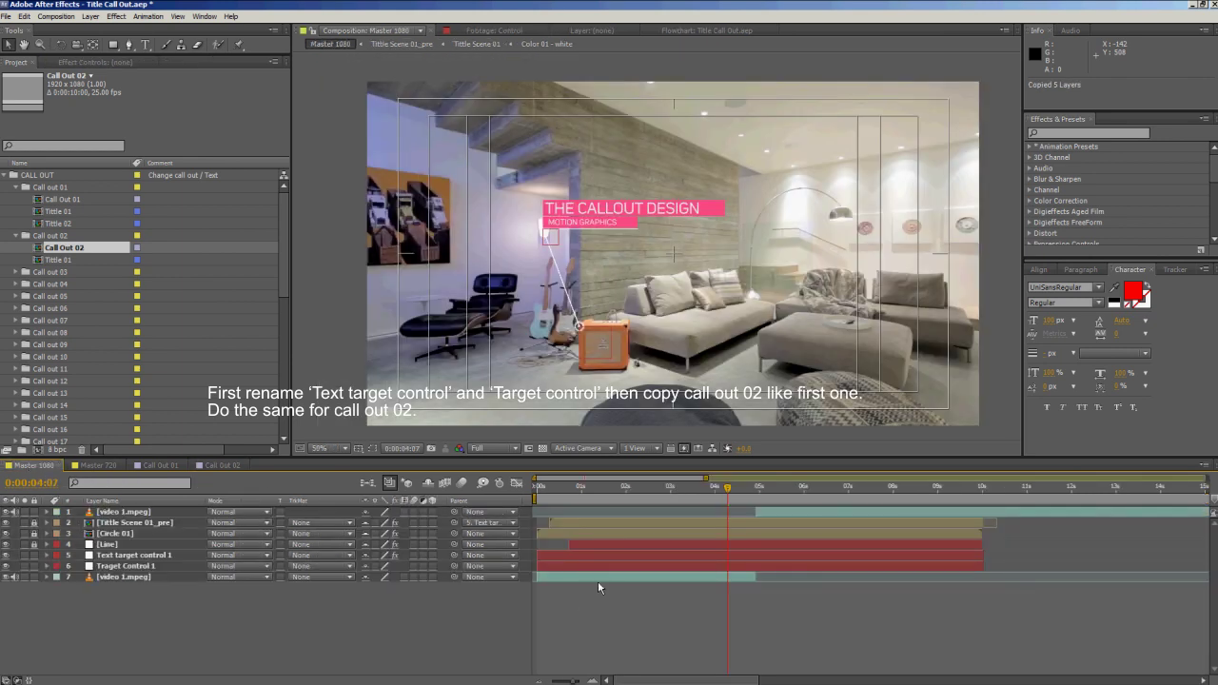
left_click_drag(546, 493, 514, 496)
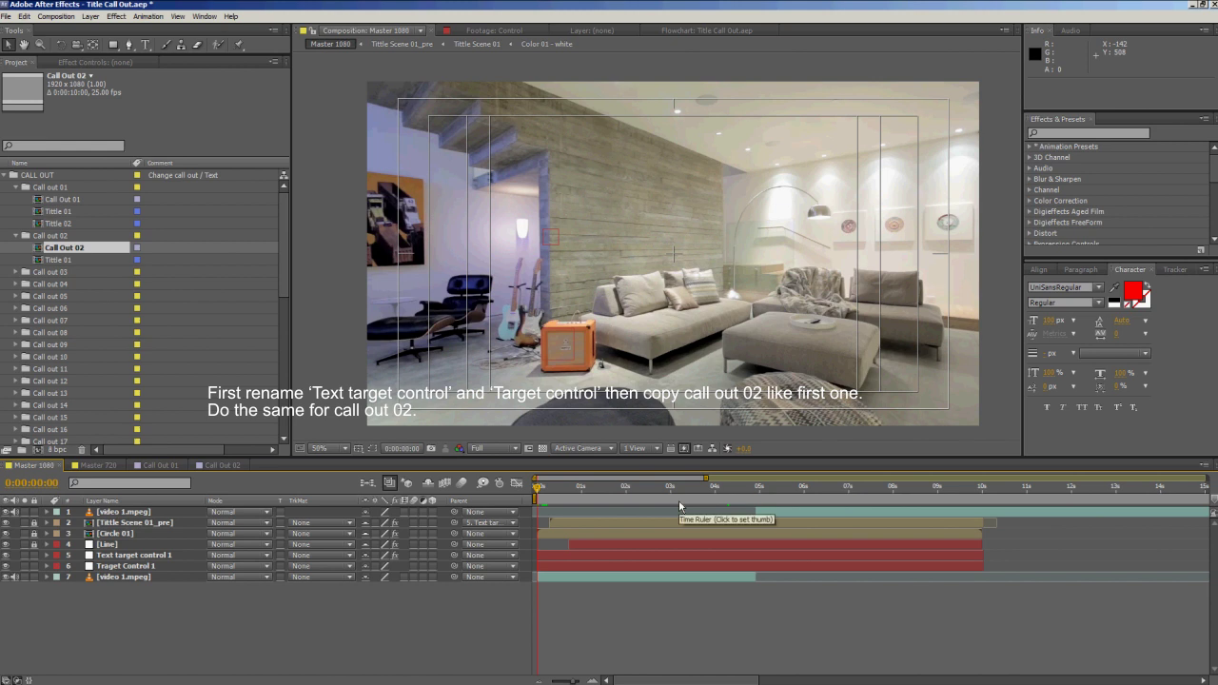
key("ctrl+v")
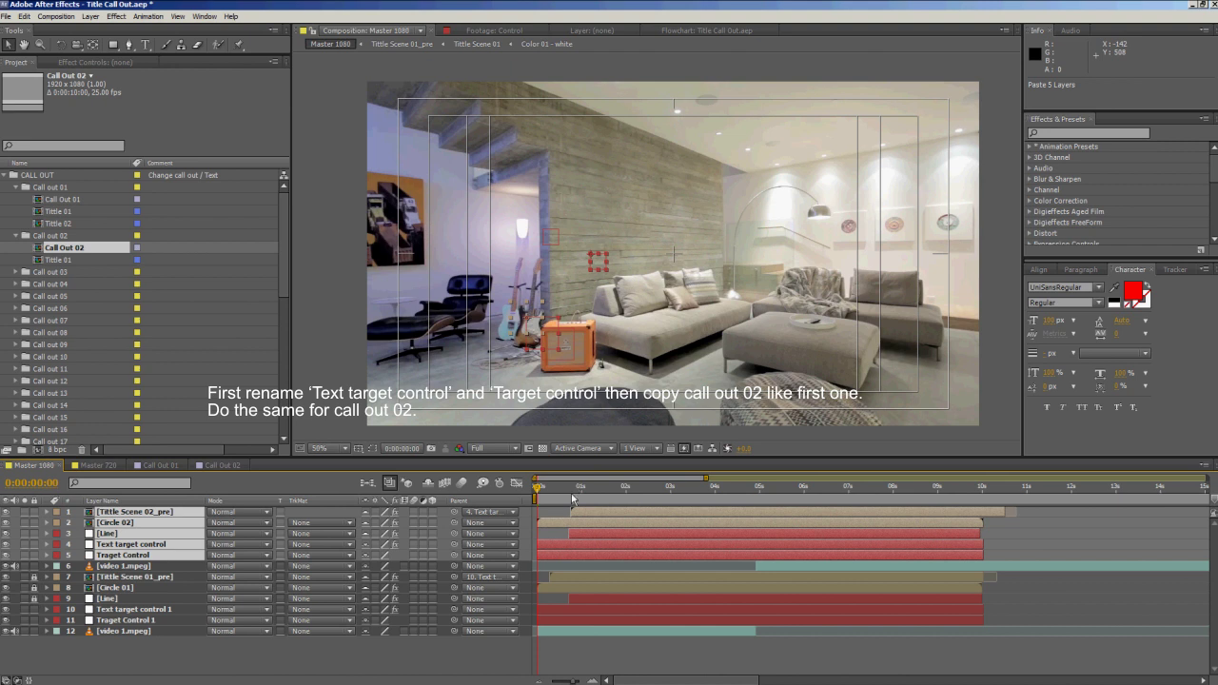
Move the five pasted Call Out 02 layers below the upper video 1.mpeg layer and preview the callouts at 0:00:03:01.
left_click_drag(125, 562, 129, 577)
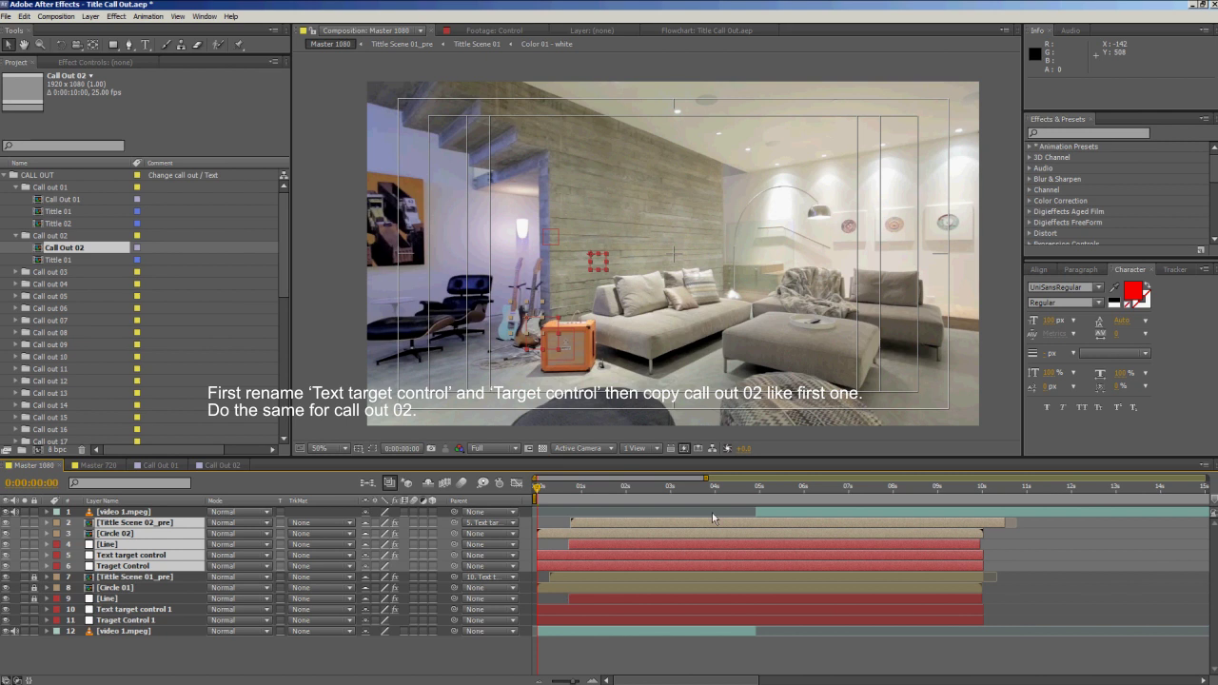
left_click(617, 655)
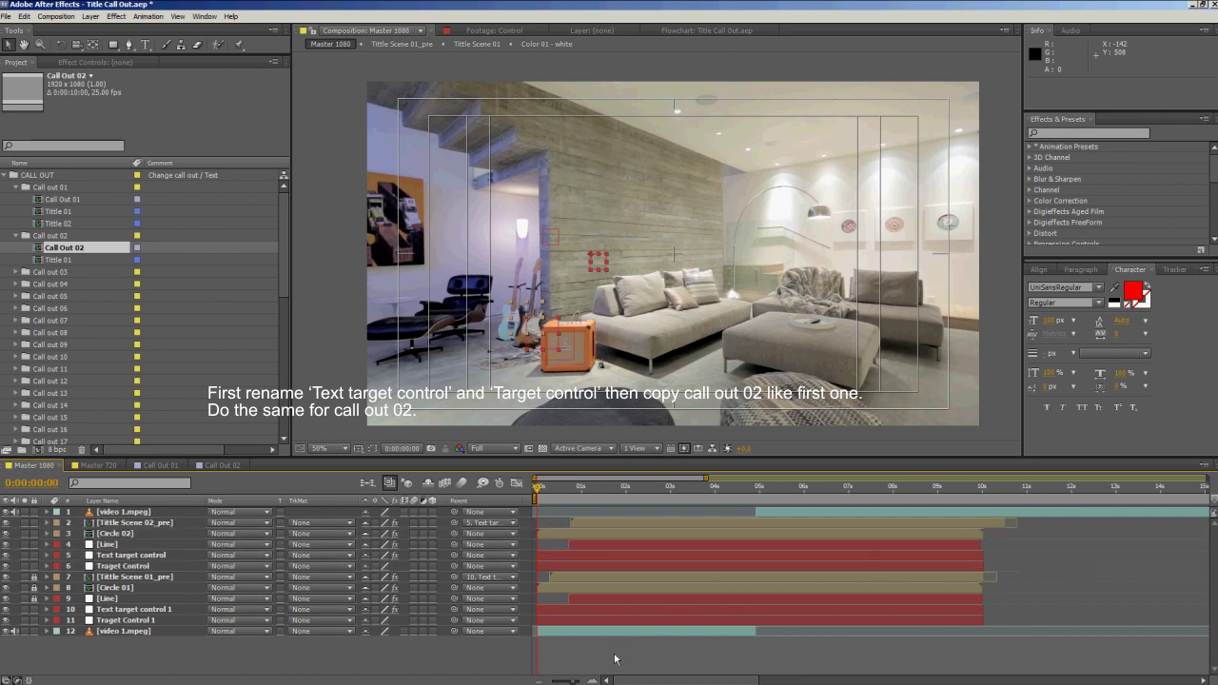
left_click_drag(545, 495, 671, 493)
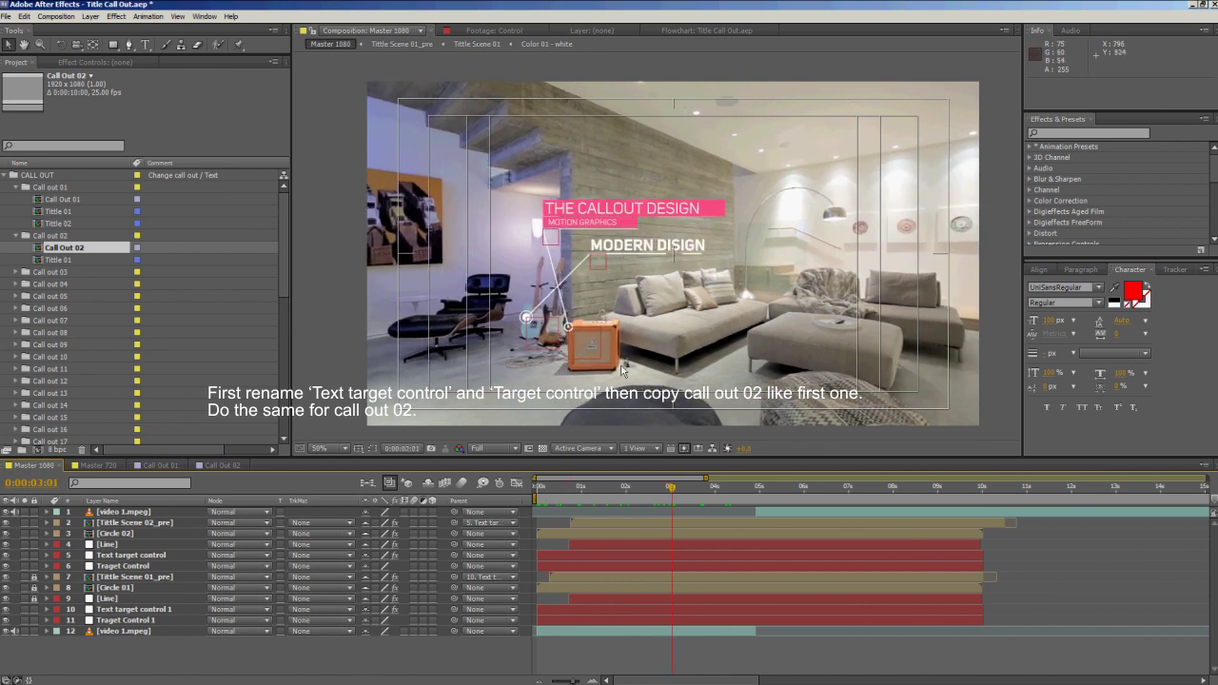
Lock the Tittle Scene 02_pre, Circle 02 and Line layers of the second callout.
left_click(585, 522)
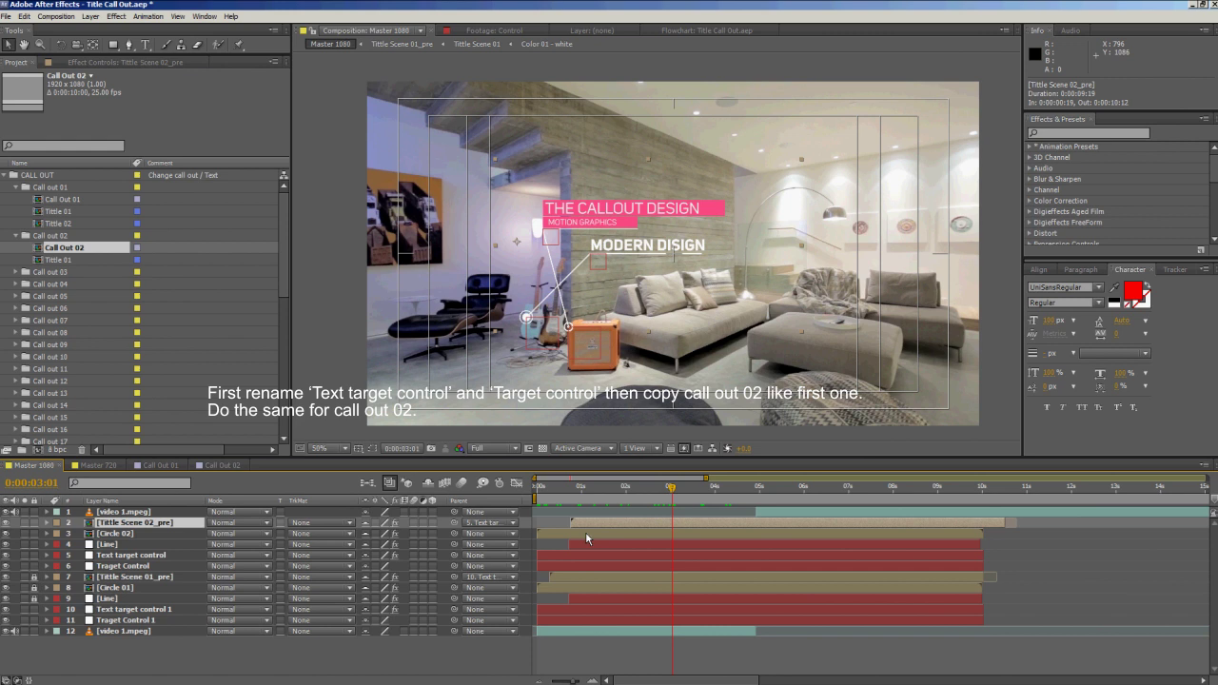
left_click(586, 534, "shift")
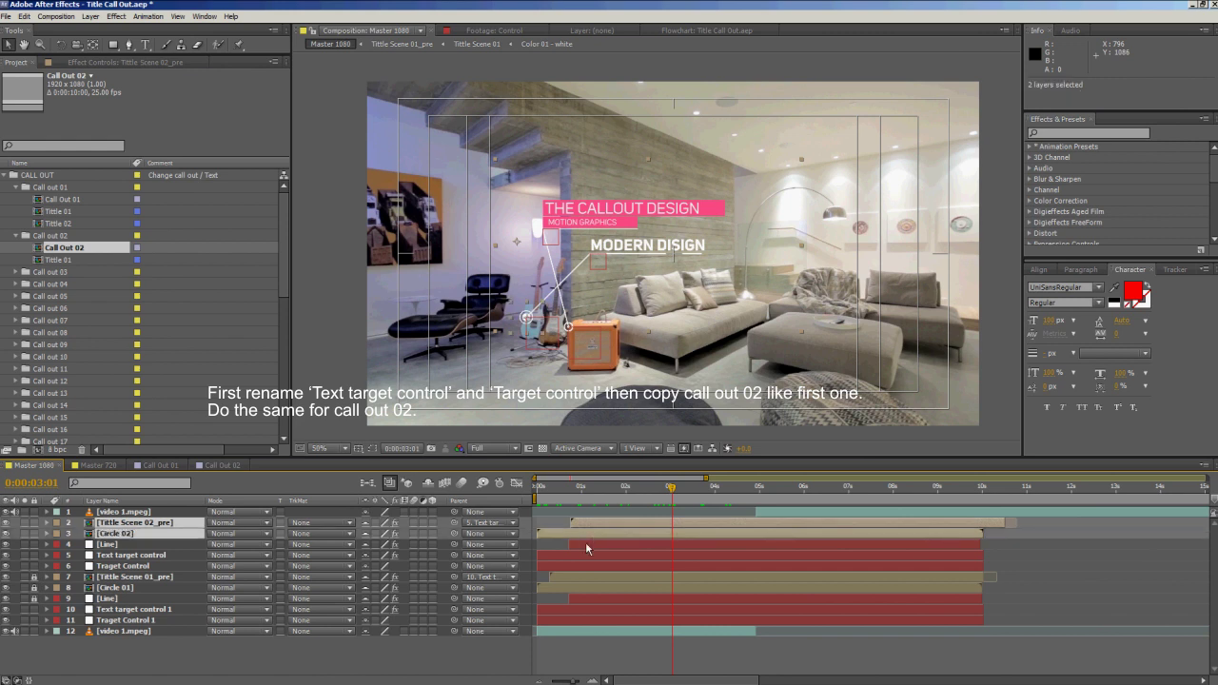
left_click(585, 542, "shift")
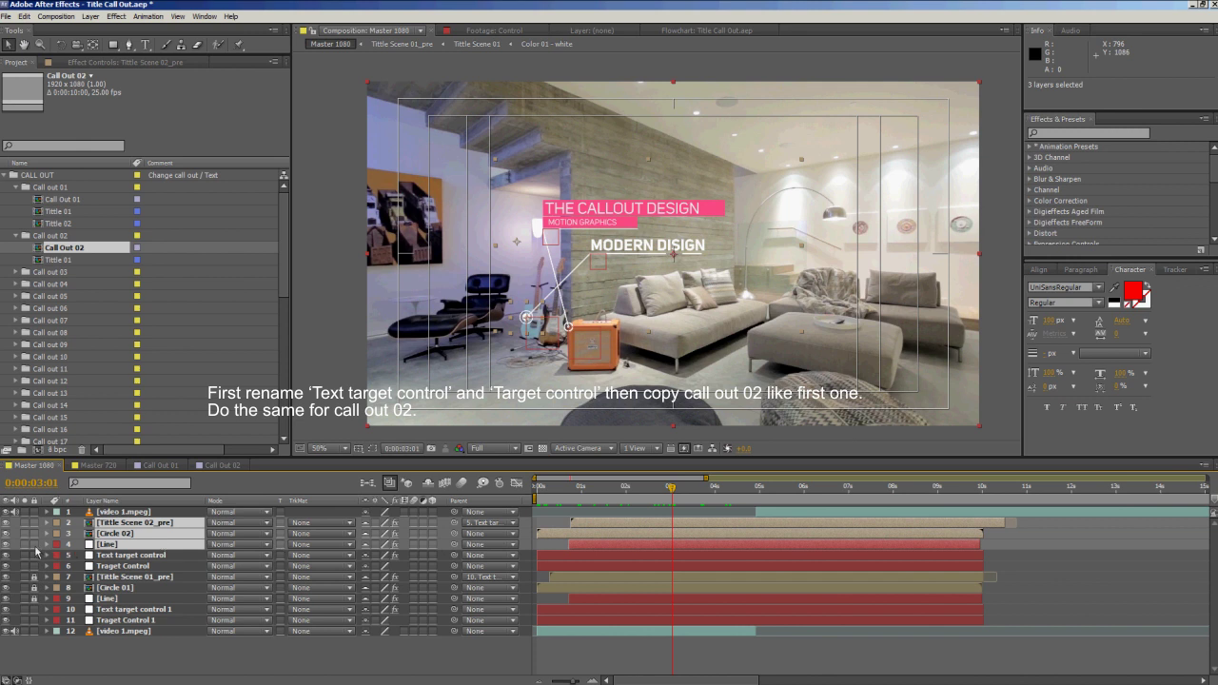
left_click(35, 522)
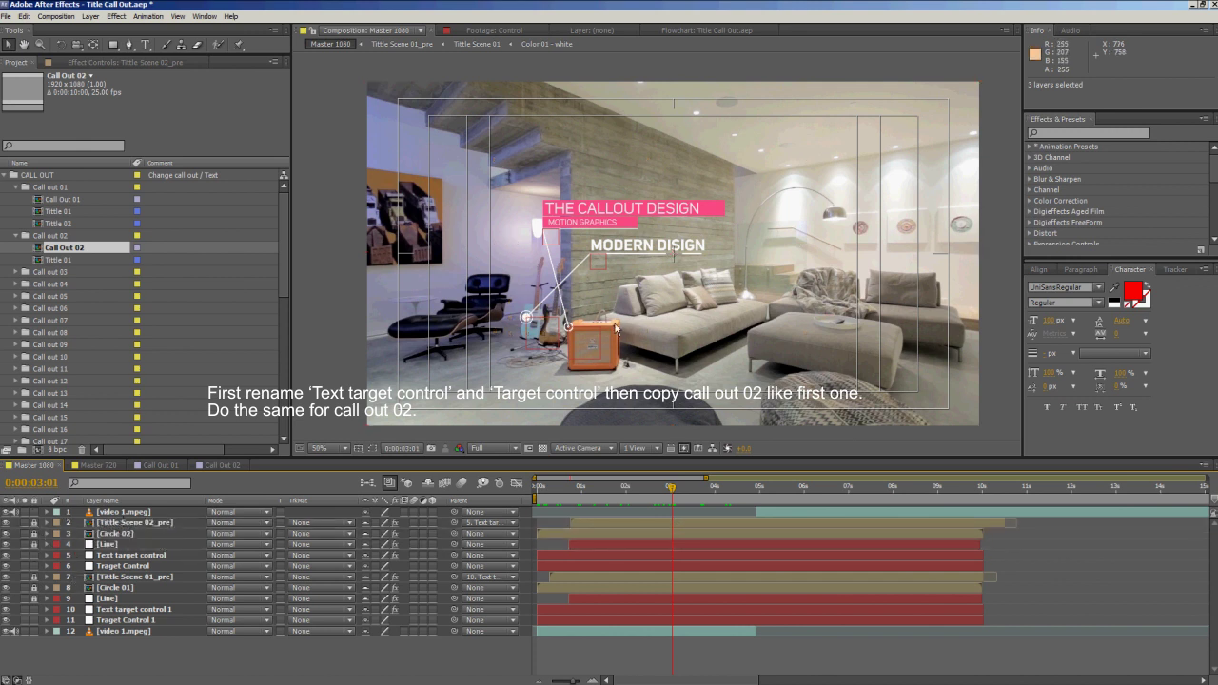
At 0:00:00:00, place the Traget Control null on the front corner of the sofa at position 894.5, 800.5.
left_click_drag(574, 493, 516, 493)
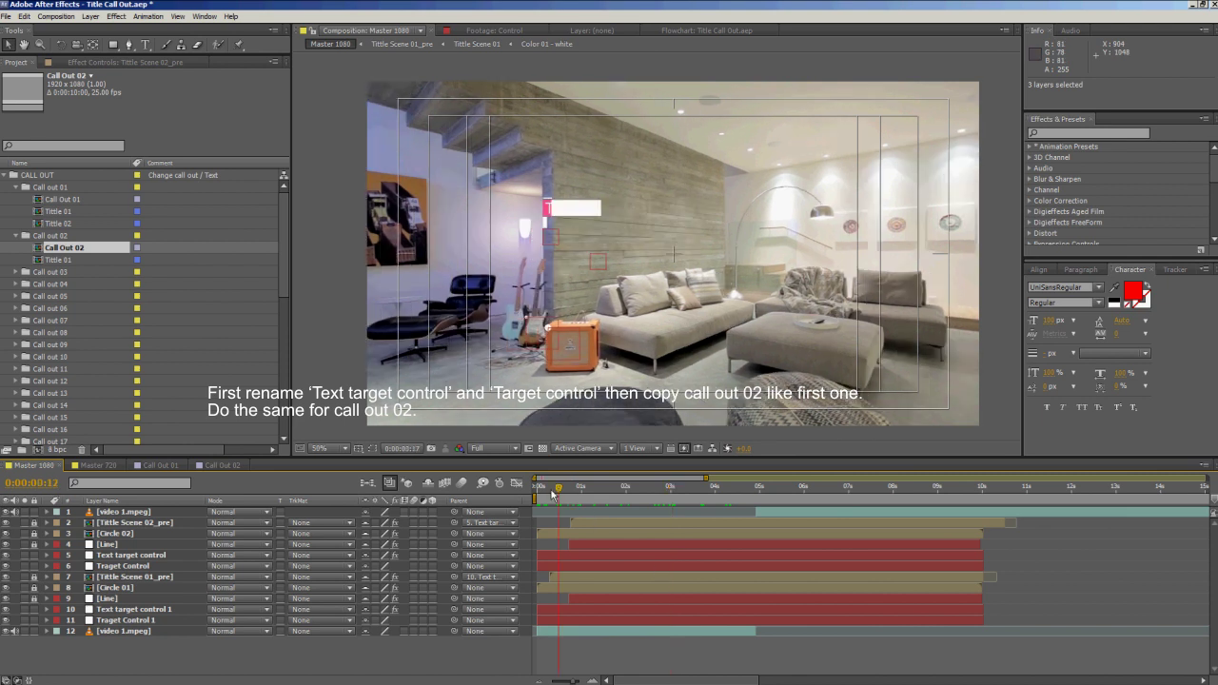
left_click(552, 564)
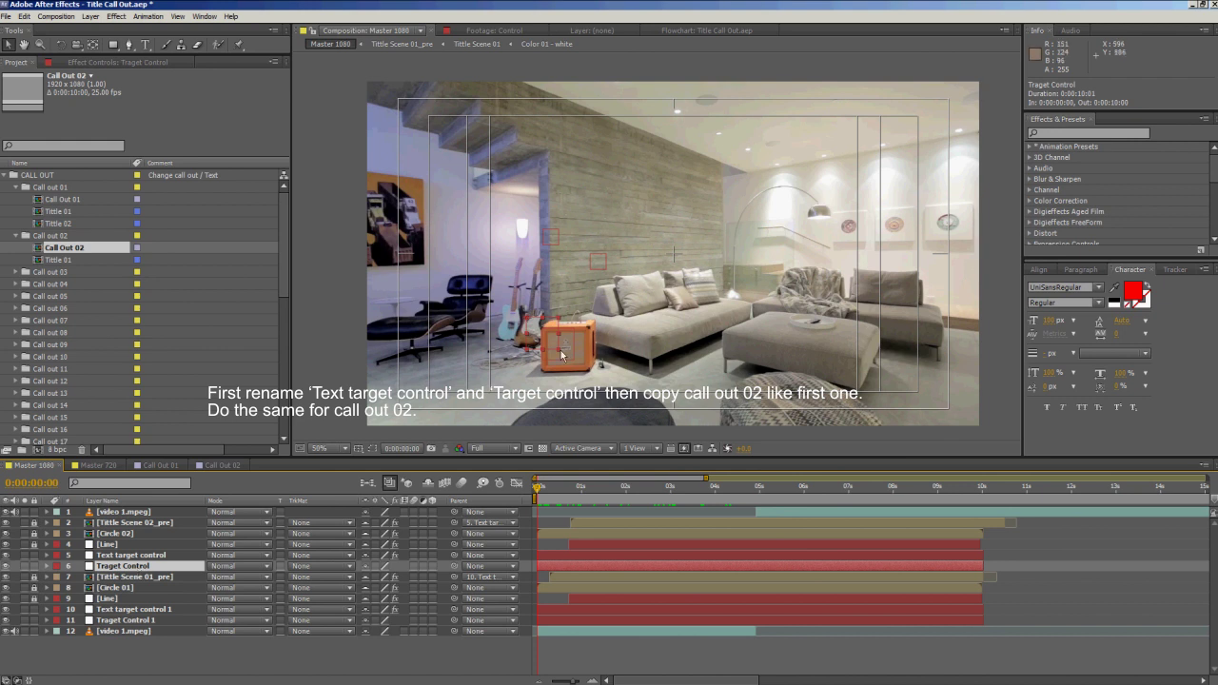
key("period")
left_click_drag(557, 345, 695, 231)
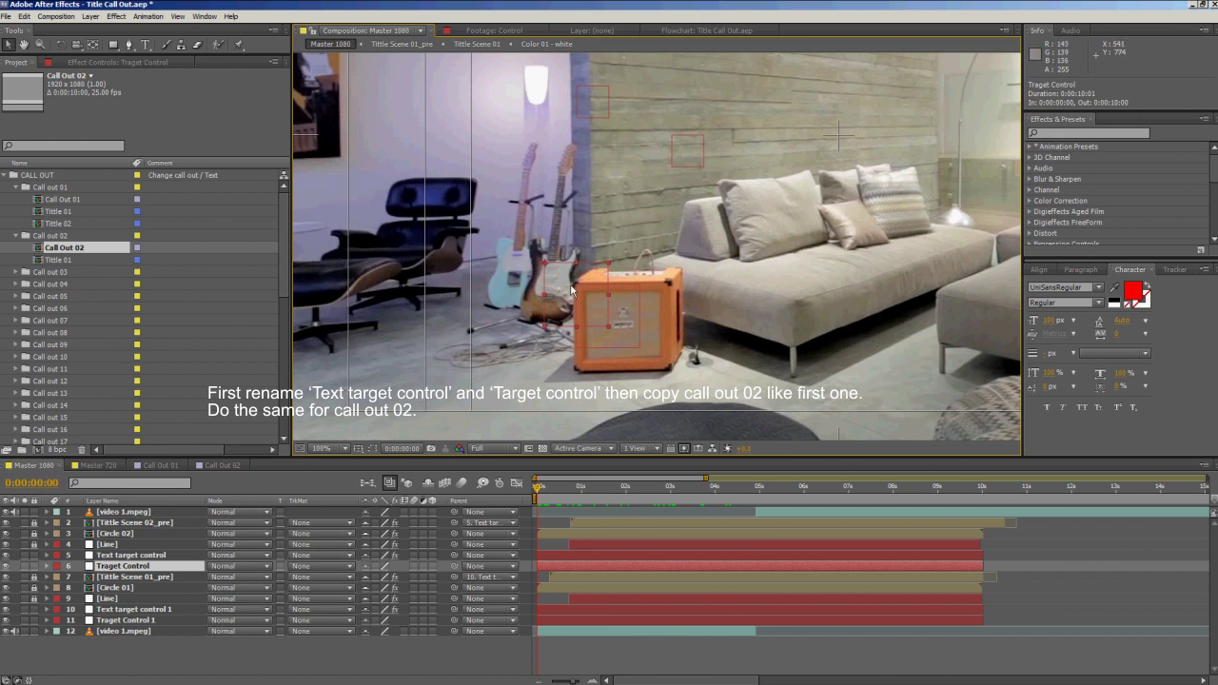
left_click_drag(561, 284, 807, 318)
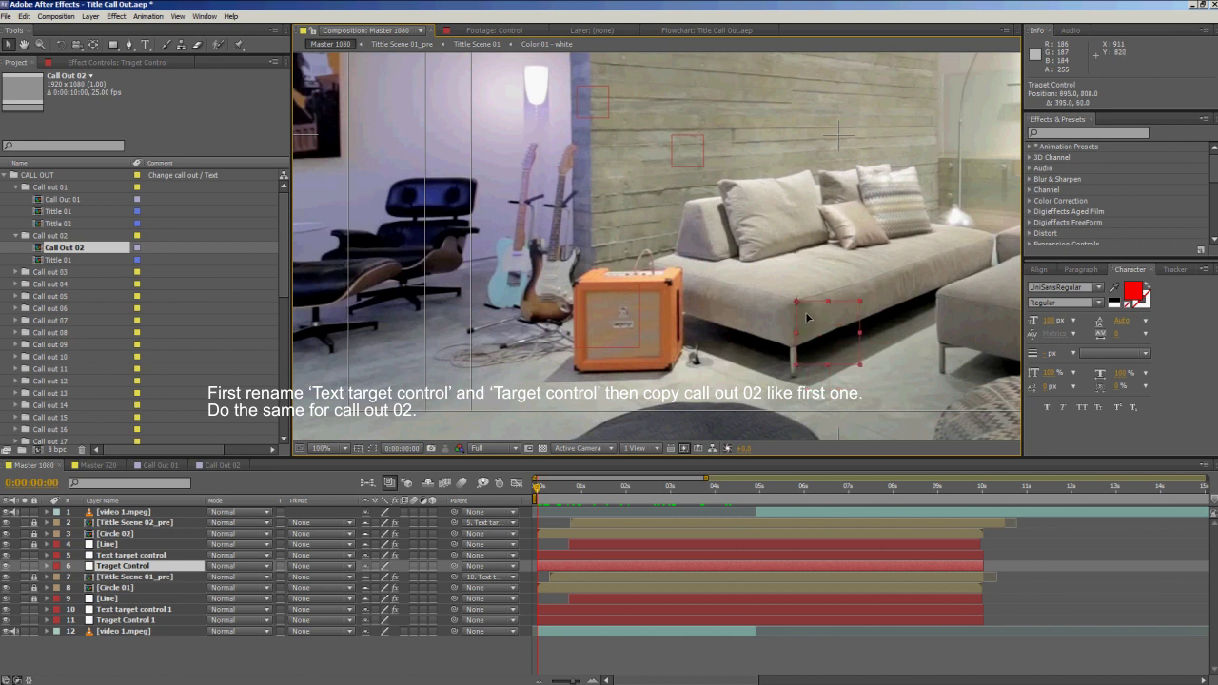
scroll(807, 318, "up", 2)
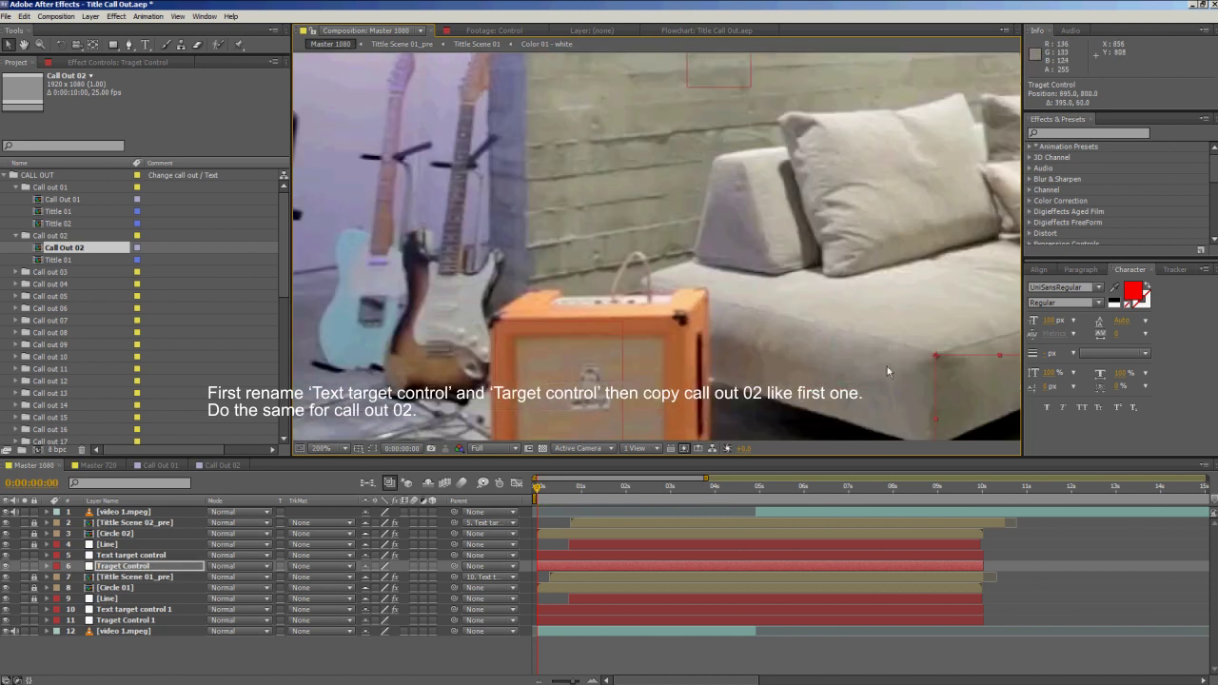
left_click_drag(887, 367, 648, 316)
left_click_drag(768, 352, 767, 353)
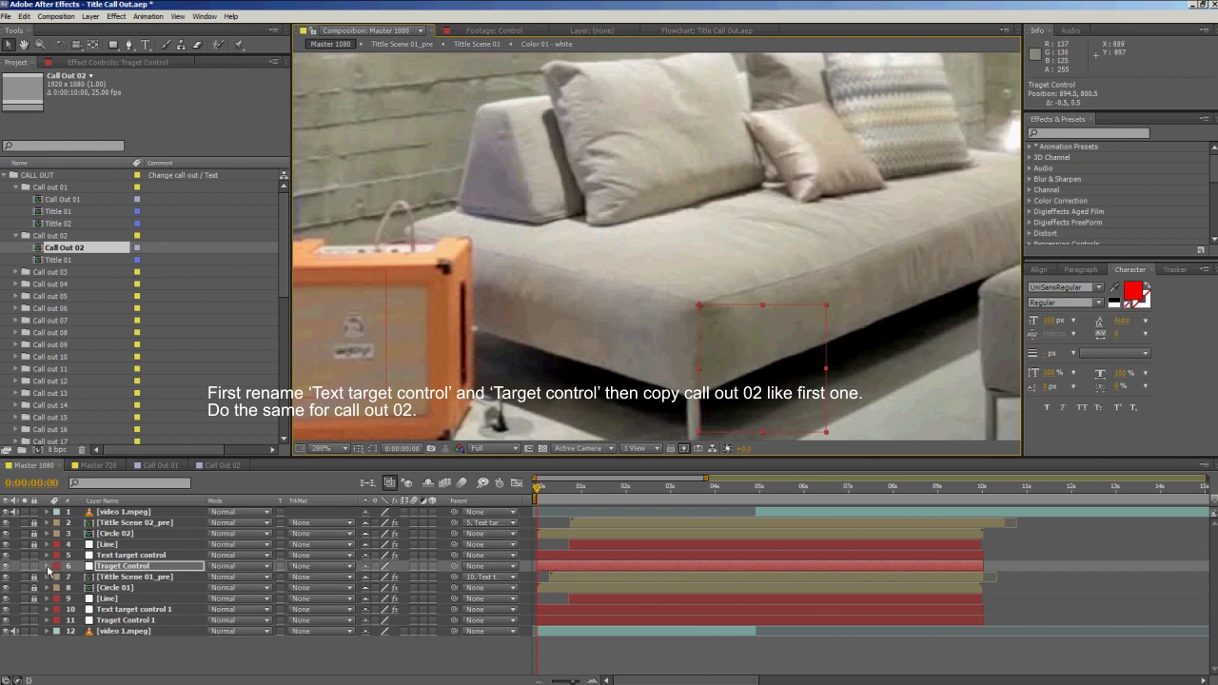
Reveal the Traget Control layer's transform properties and enable Position keyframing at 0:00:00:00.
left_click(47, 566)
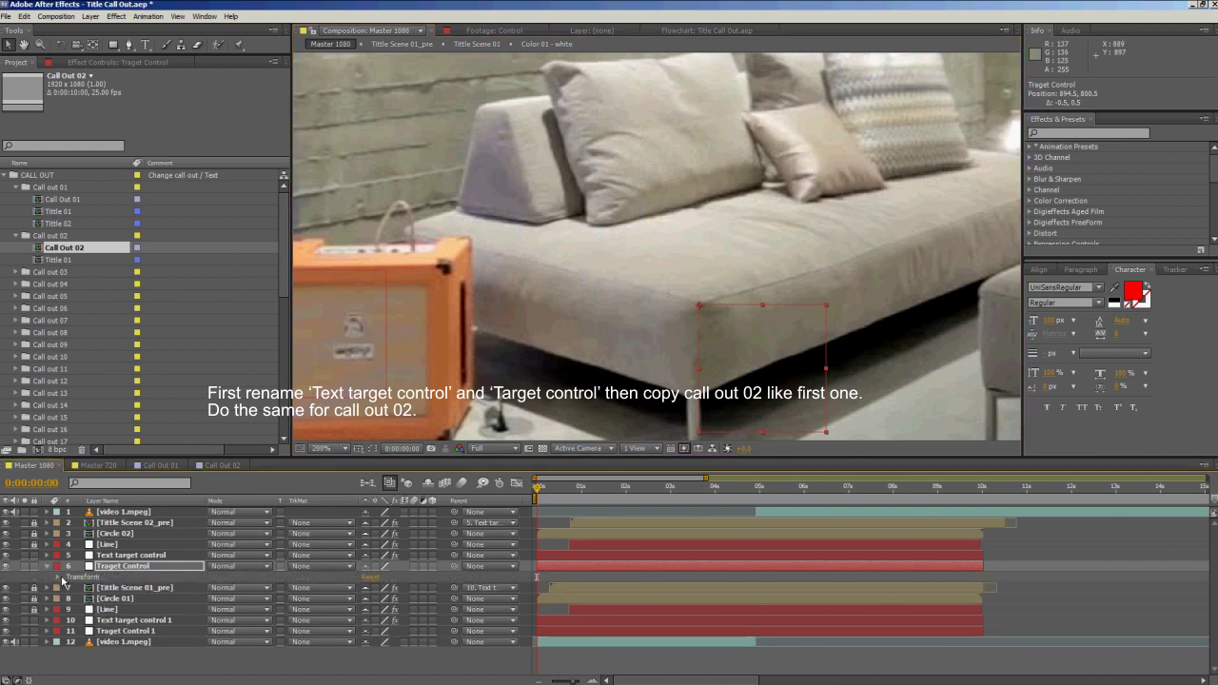
left_click(58, 577)
left_click(80, 599)
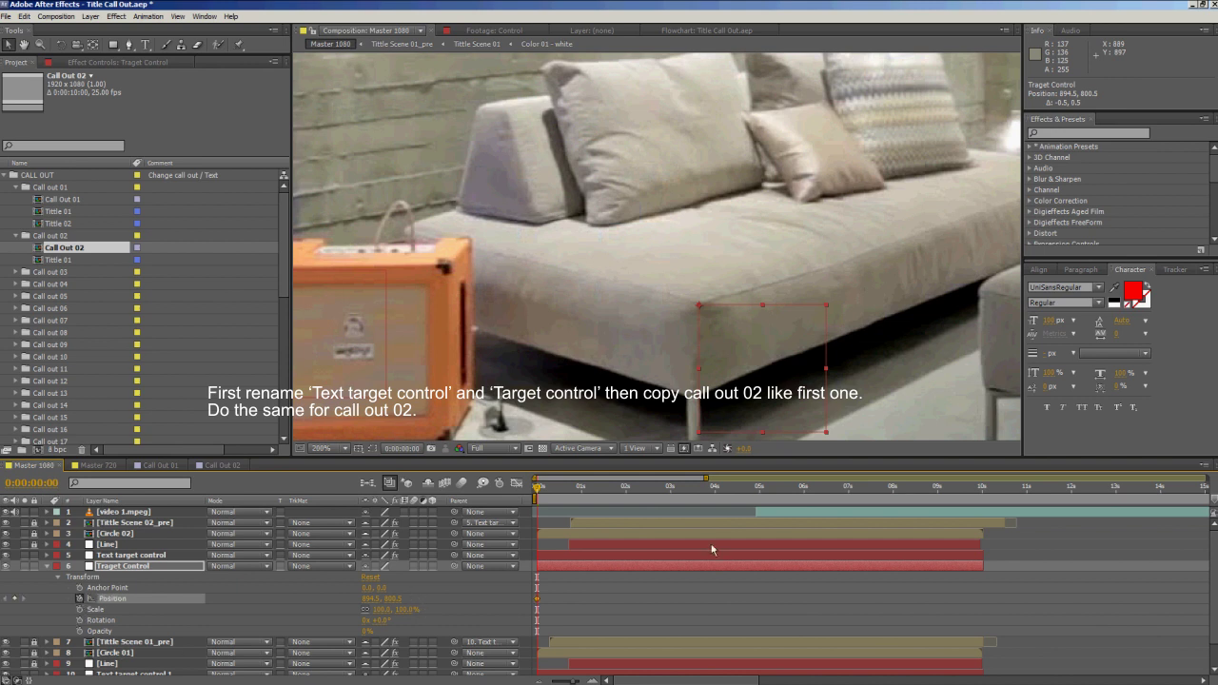
At 0:00:04:22, keyframe Traget Control onto the sofa's front corner at position 1026.0, 798.5 and check the tracking.
left_click_drag(547, 497, 755, 552)
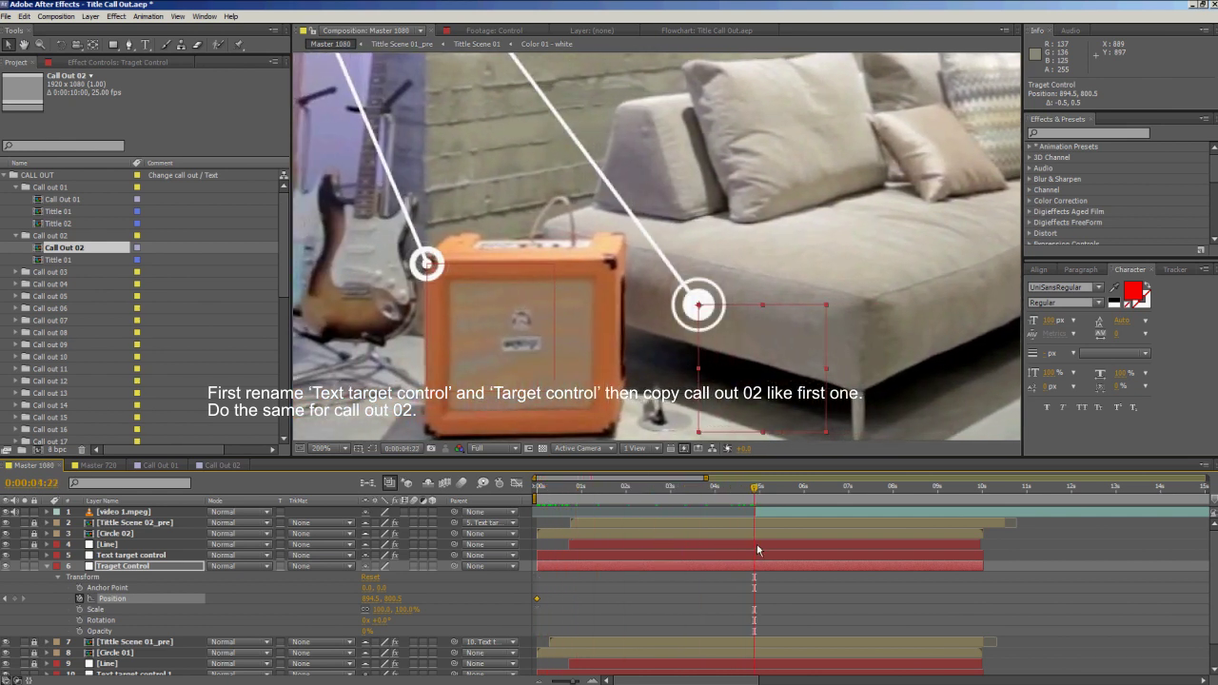
left_click_drag(742, 342, 908, 338)
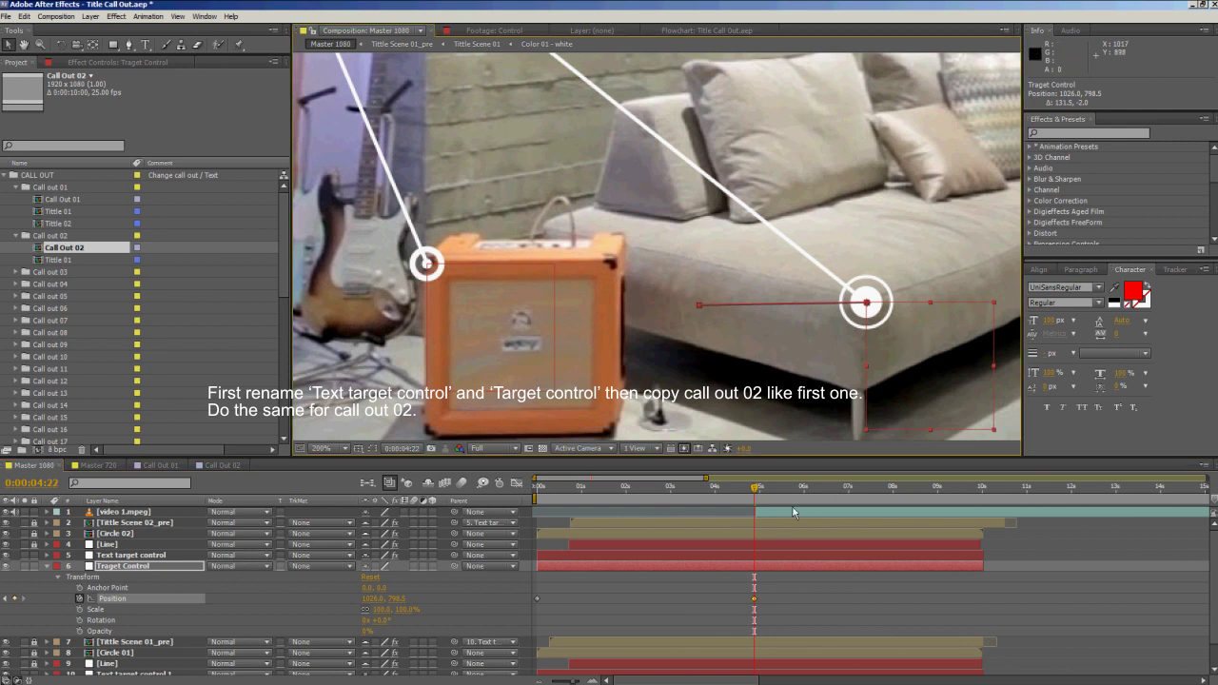
left_click_drag(754, 489, 751, 514)
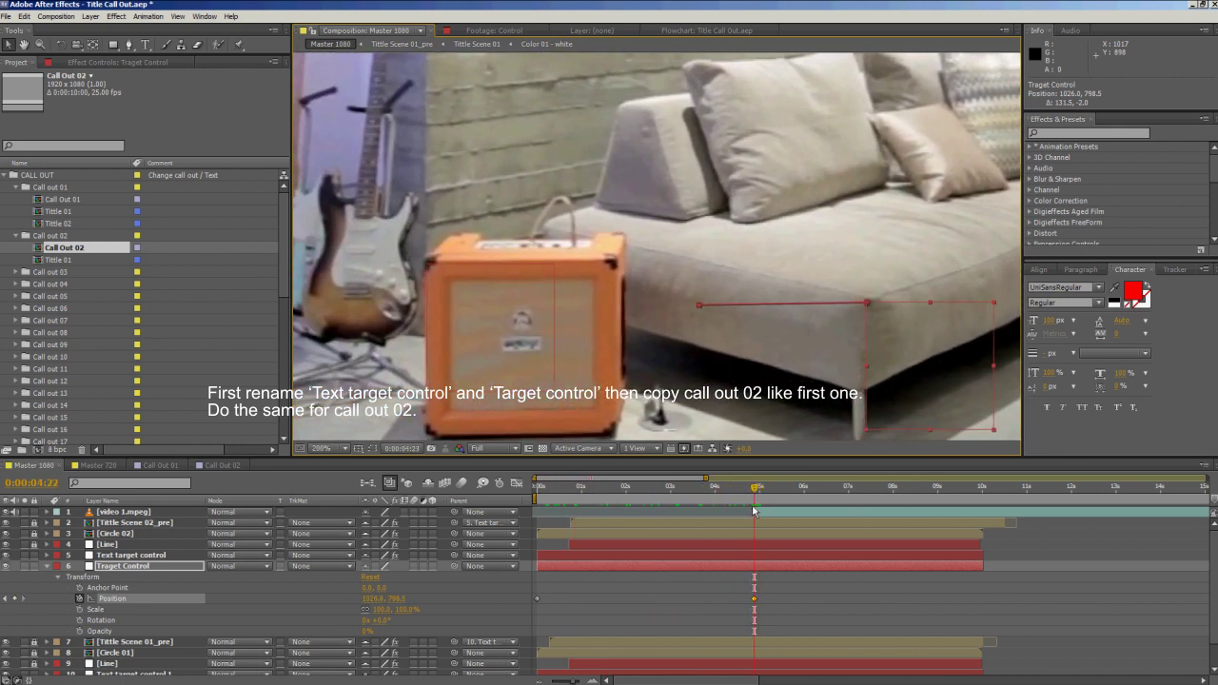
left_click_drag(751, 511, 755, 514)
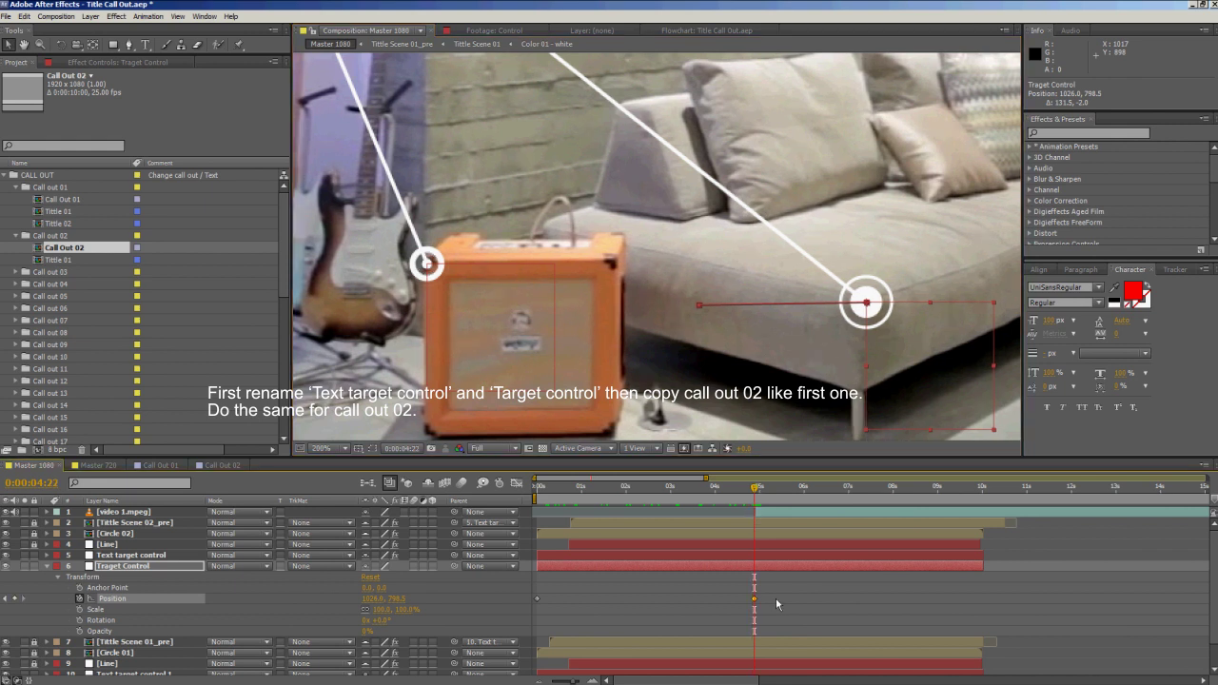
Collapse the Traget Control properties and move the Text target control null above the sofa to position 1055.0, 542.0.
scroll(776, 597, "down", 2)
key("comma")
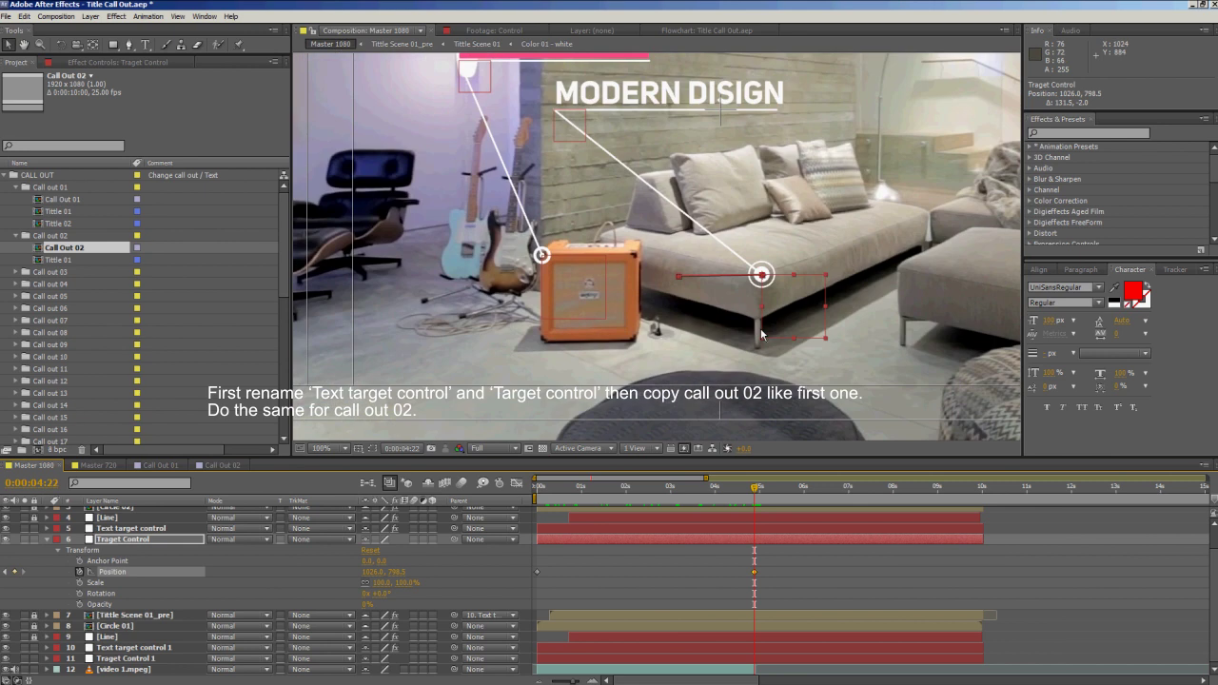
left_click_drag(762, 278, 690, 332)
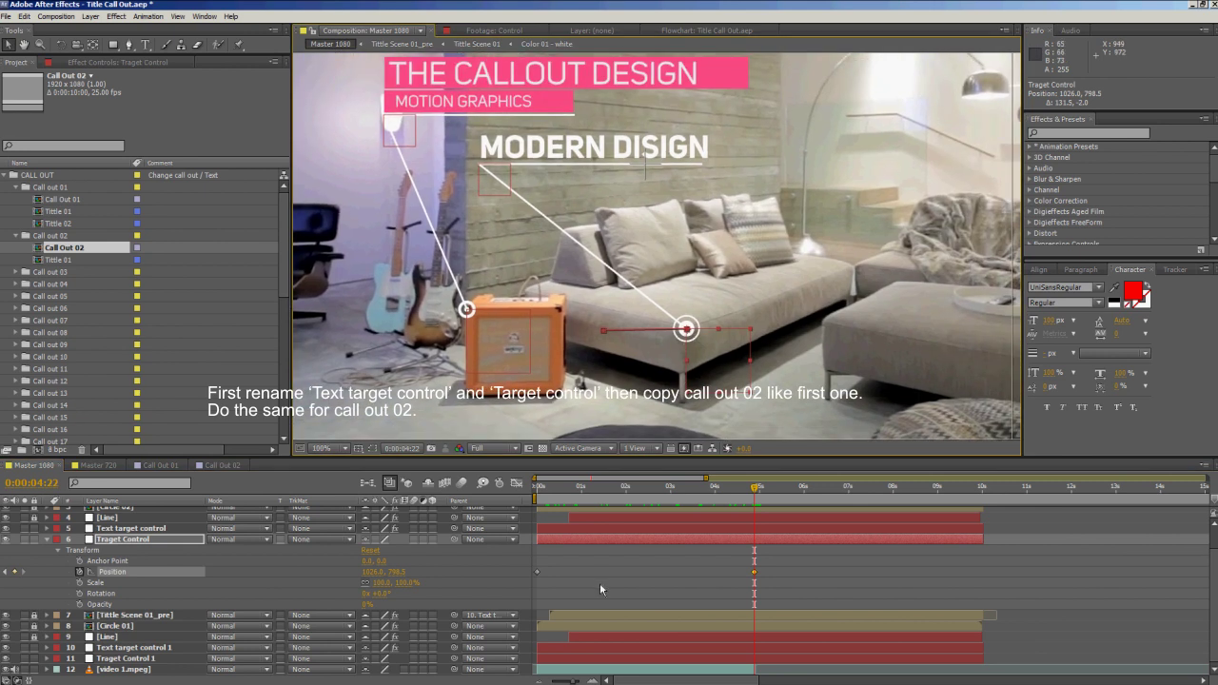
left_click(599, 583)
left_click(555, 530)
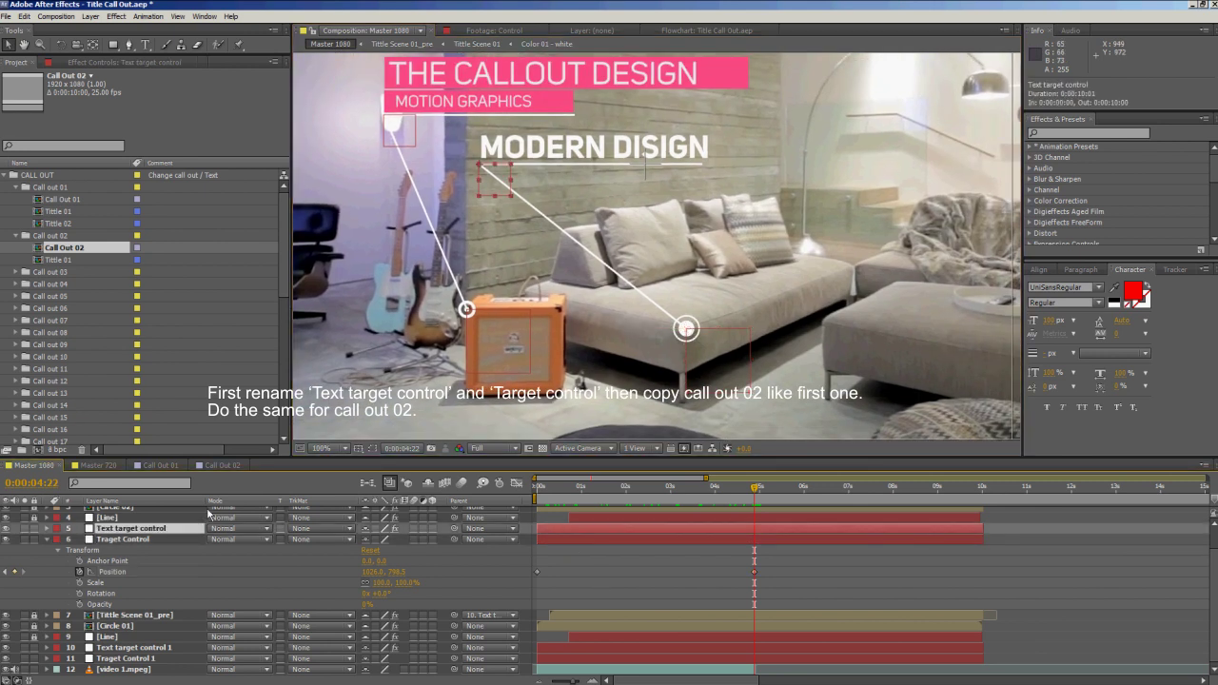
left_click(48, 539)
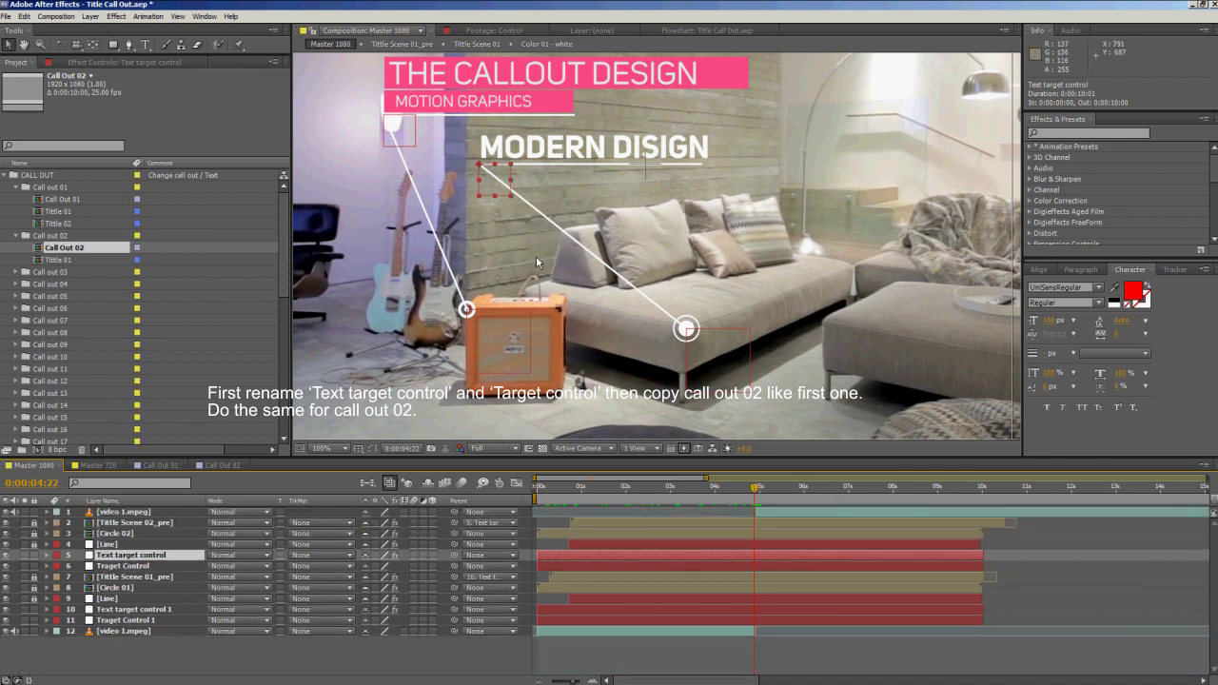
left_click_drag(497, 183, 723, 184)
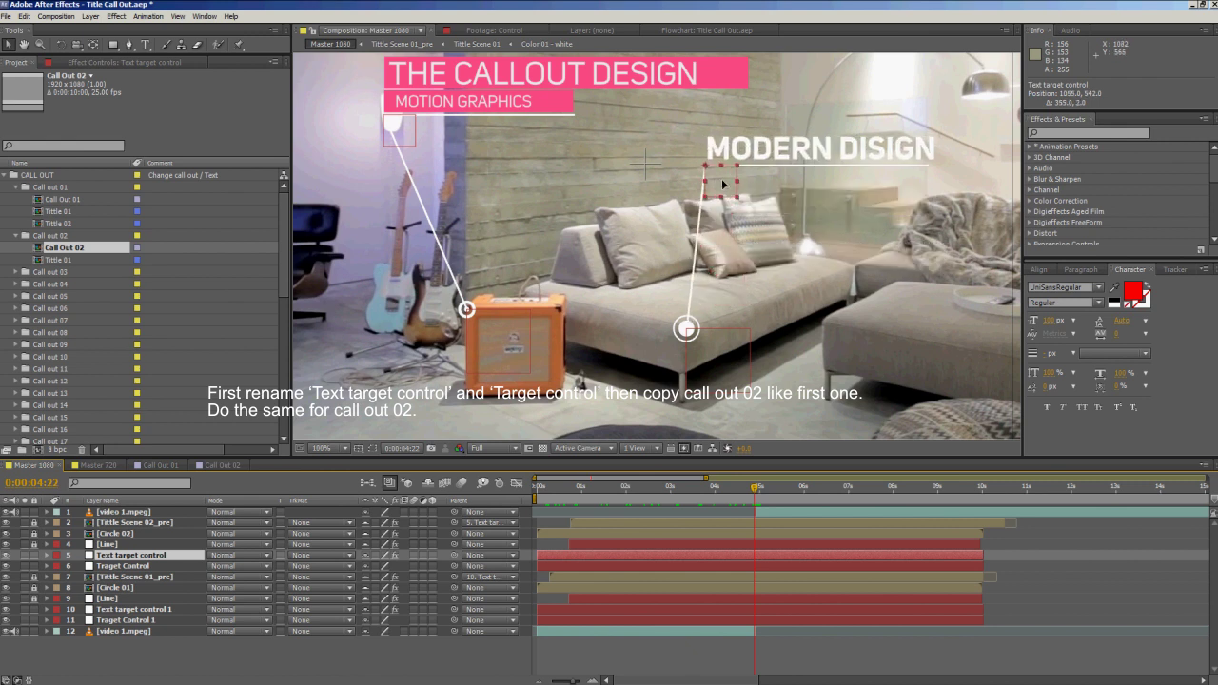
scroll(778, 263, "down", 2)
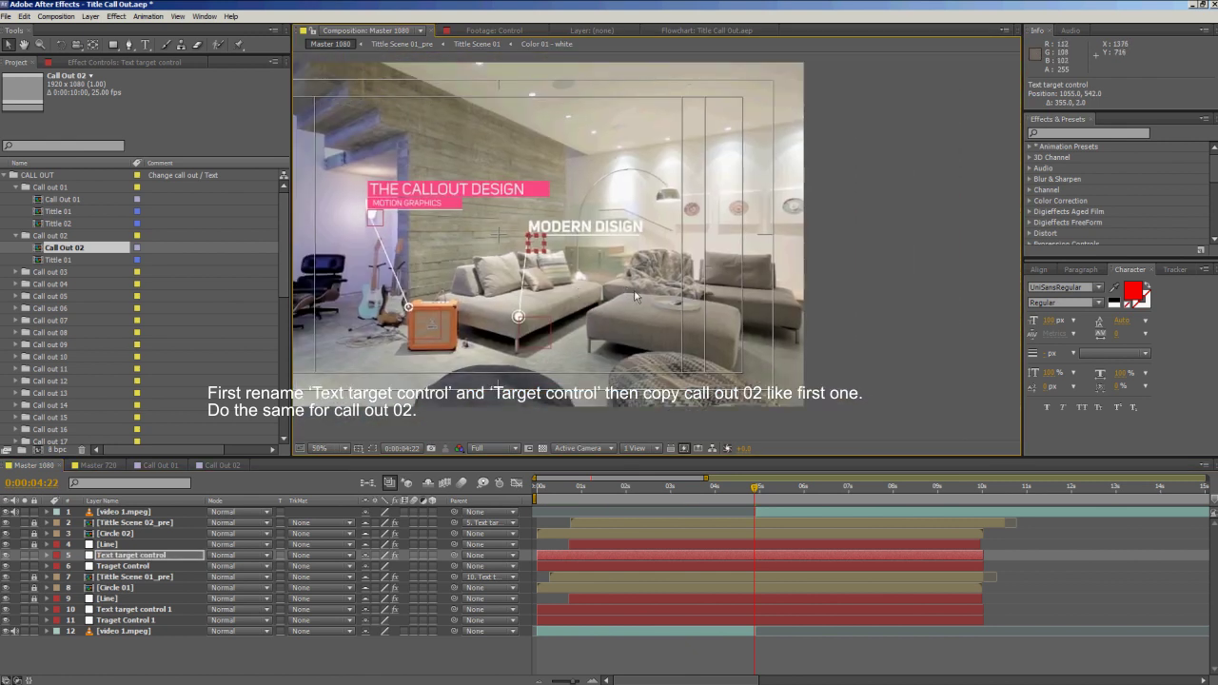
left_click(620, 663)
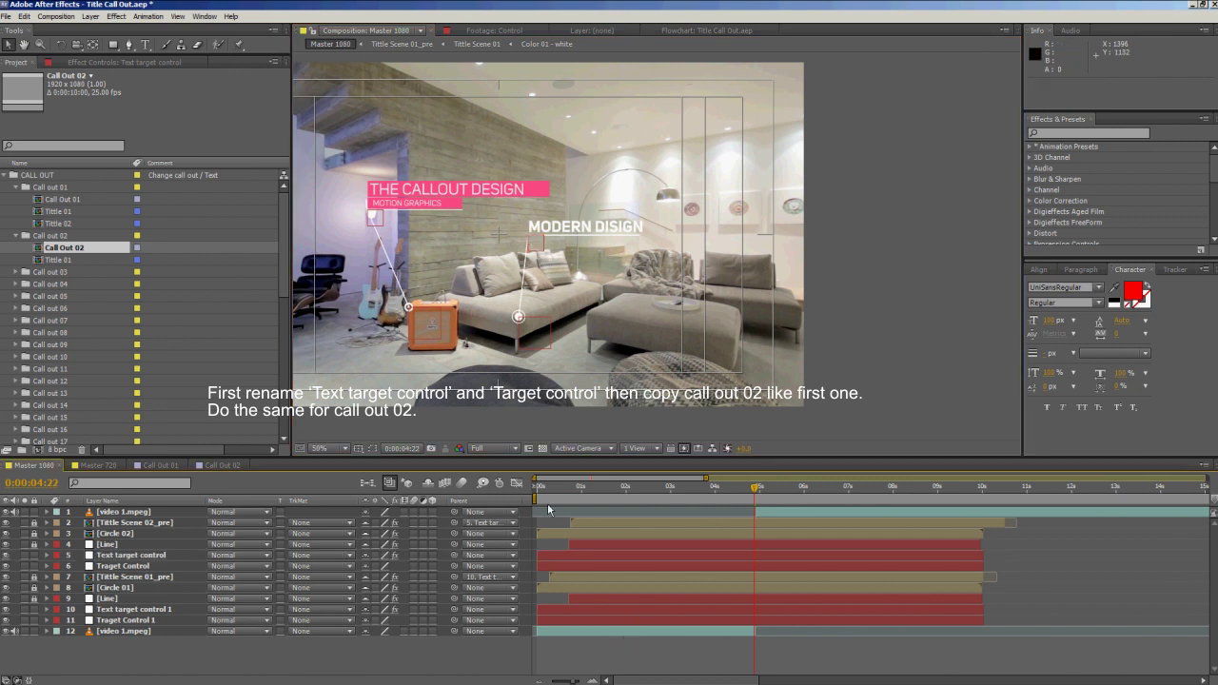
Preview both callouts over the moving footage from the start to 0:00:04:07.
left_click_drag(543, 500, 653, 487)
key("space")
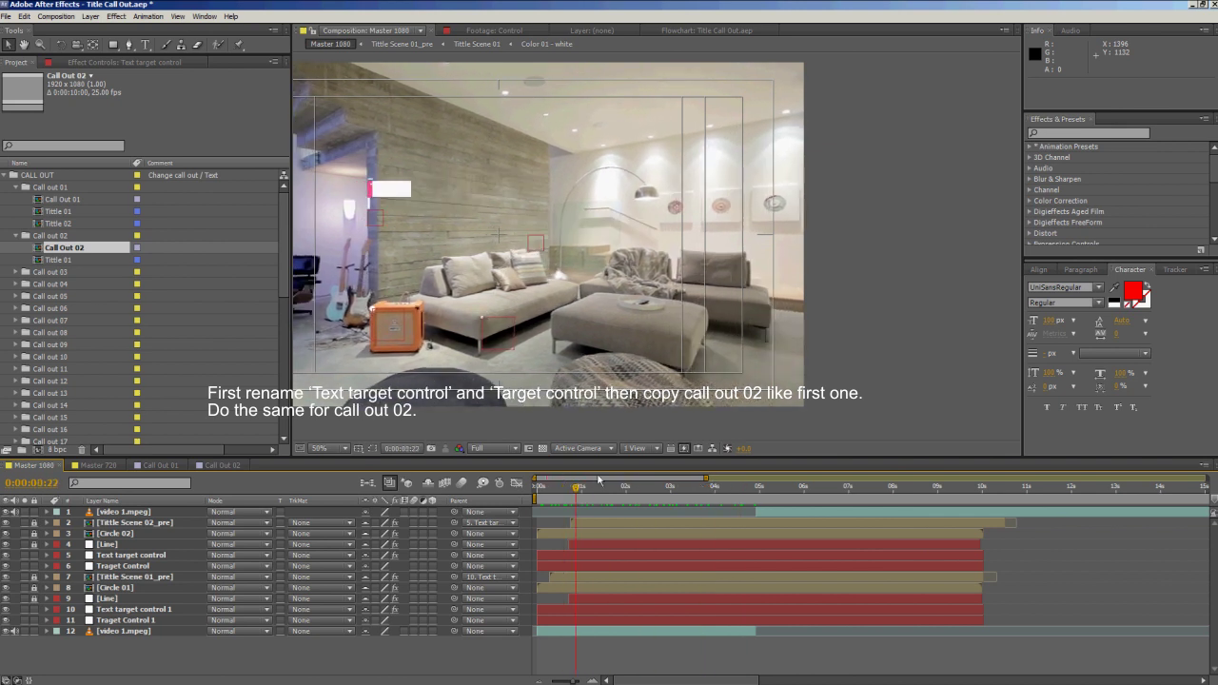
left_click_drag(454, 245, 587, 258)
left_click_drag(536, 496, 728, 501)
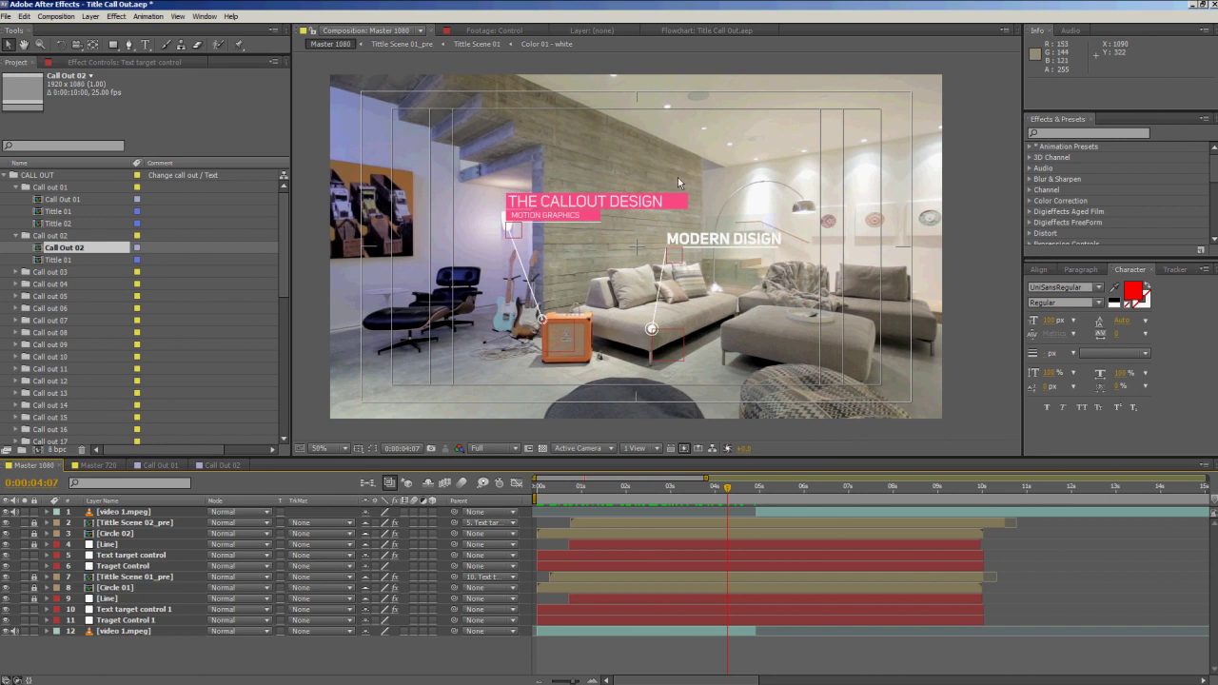
Open the effect controls of the Text target control 1 layer with the first callout's title in view.
left_click_drag(669, 245, 645, 179)
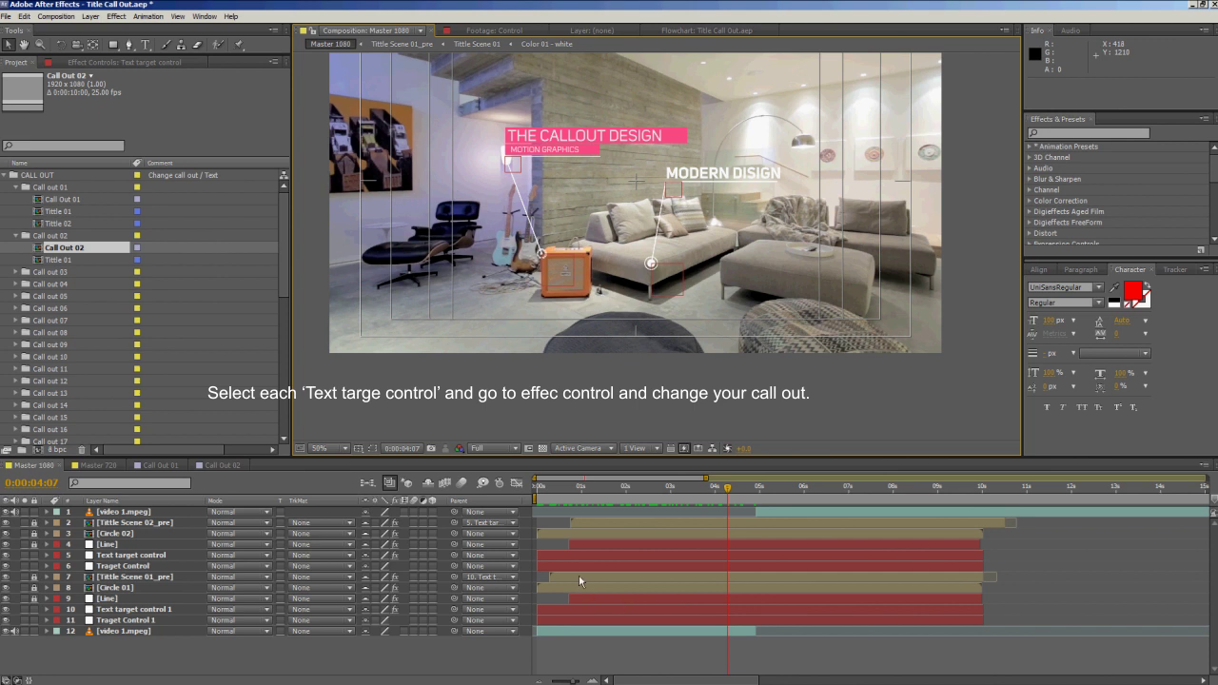
left_click(571, 617)
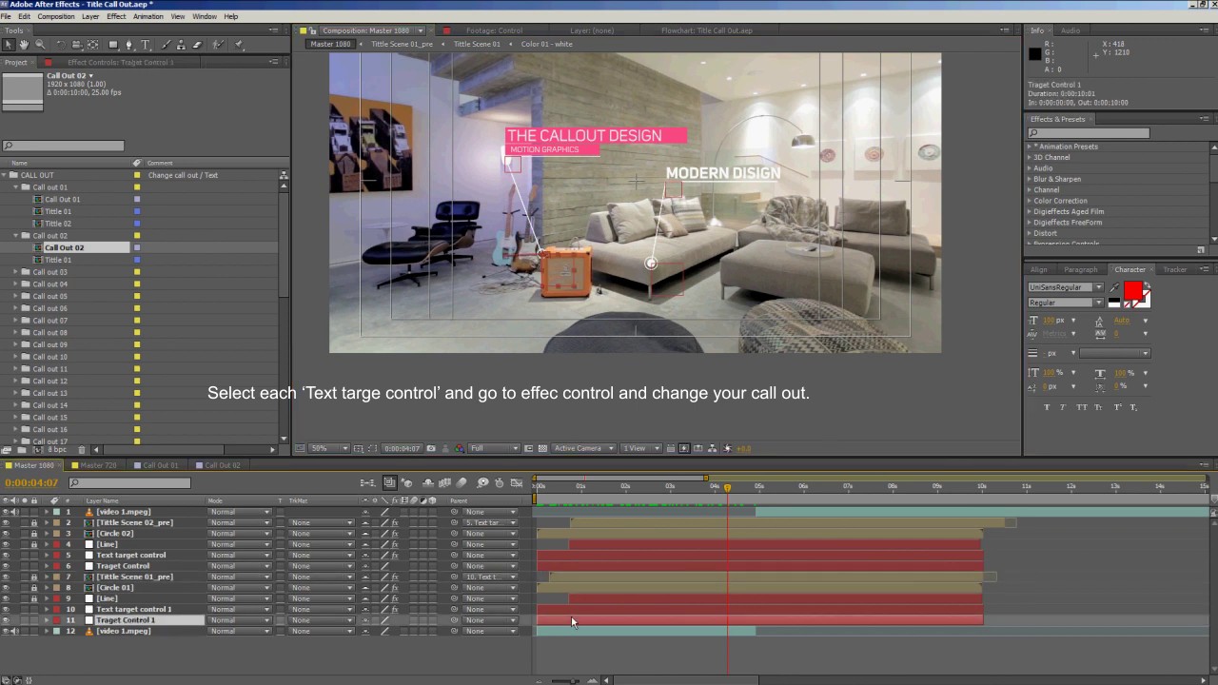
left_click(559, 613)
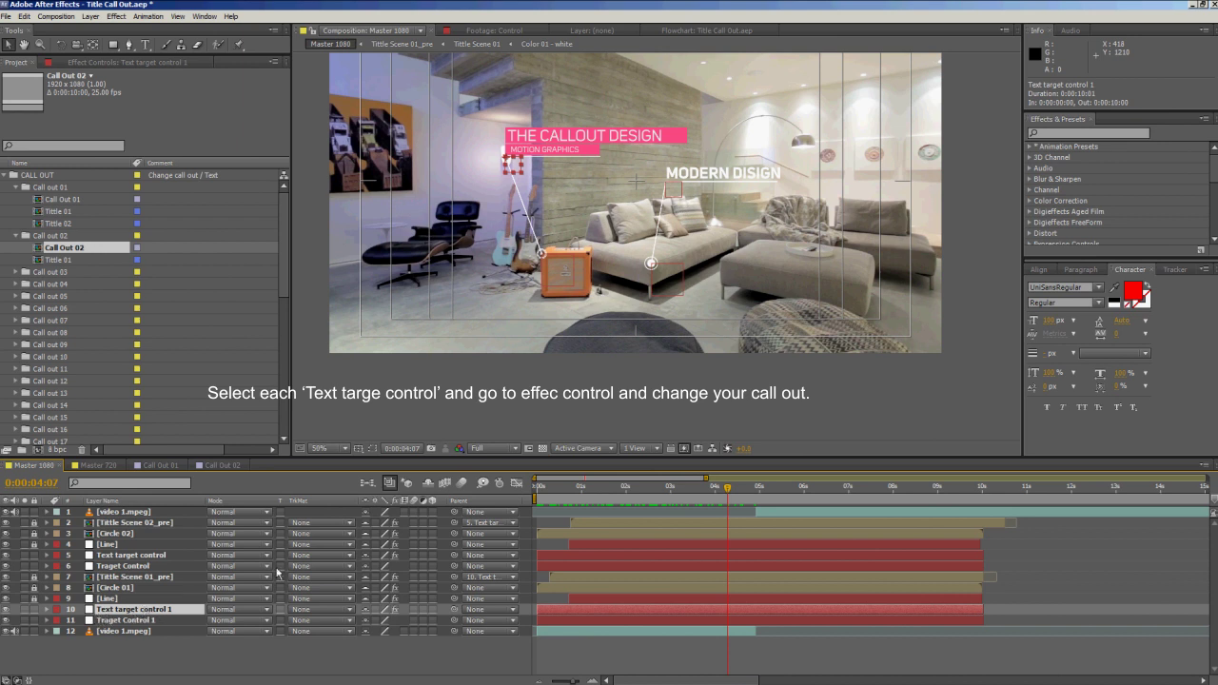
left_click(110, 64)
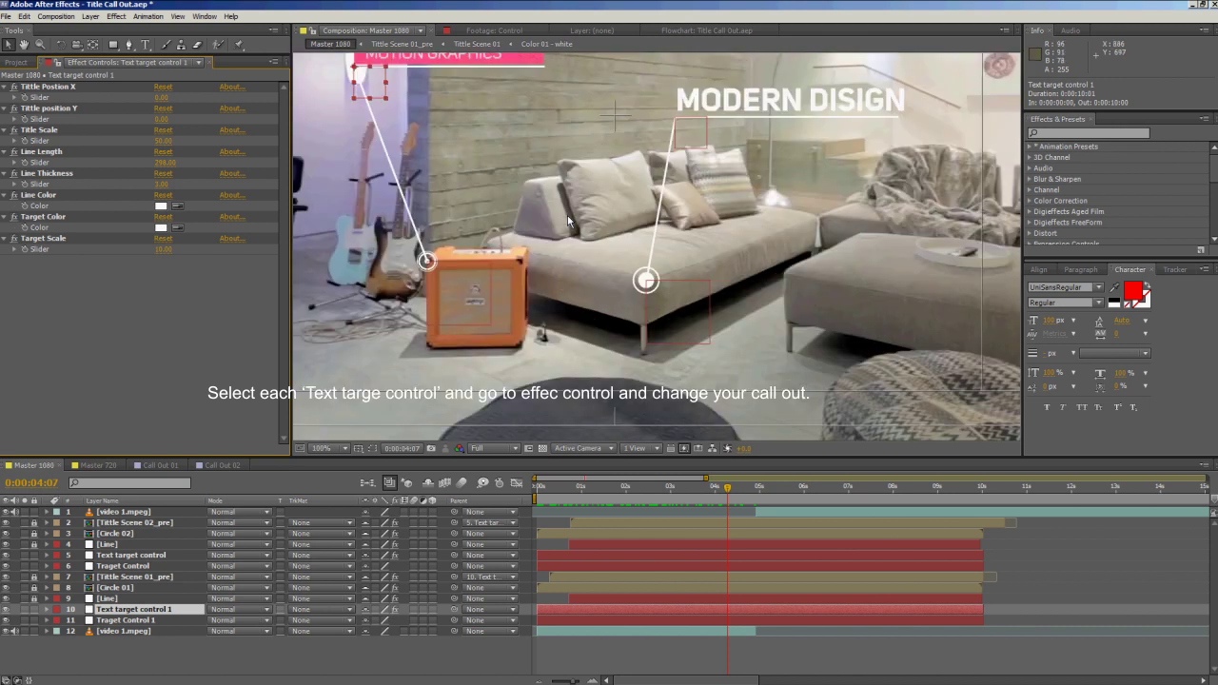
key("period")
left_click_drag(456, 159, 576, 298)
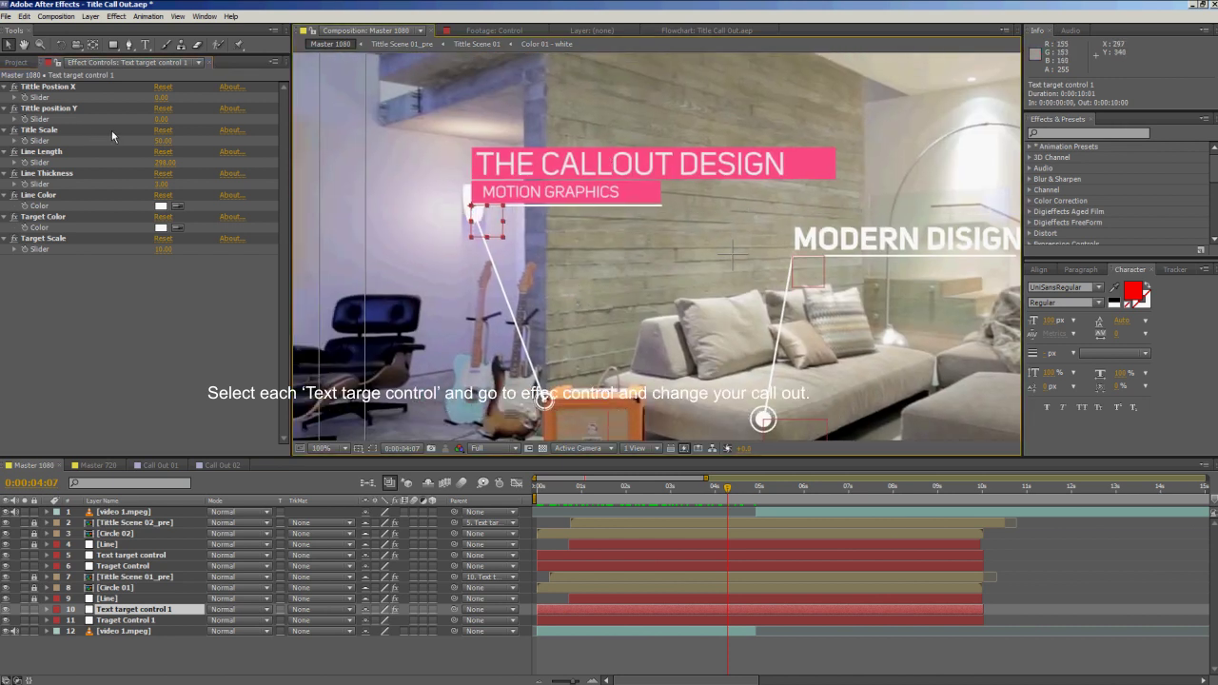
Shift the first callout's title horizontally with Tittle Postion X so it extends to the left of its anchor null.
mouse_move(164, 98)
left_mouse_down()
mouse_move(445, 96)
mouse_move(143, 97)
mouse_move(316, 98)
mouse_move(181, 98)
left_mouse_up()
left_click_drag(449, 205, 560, 218)
left_click_drag(166, 96, 32, 105)
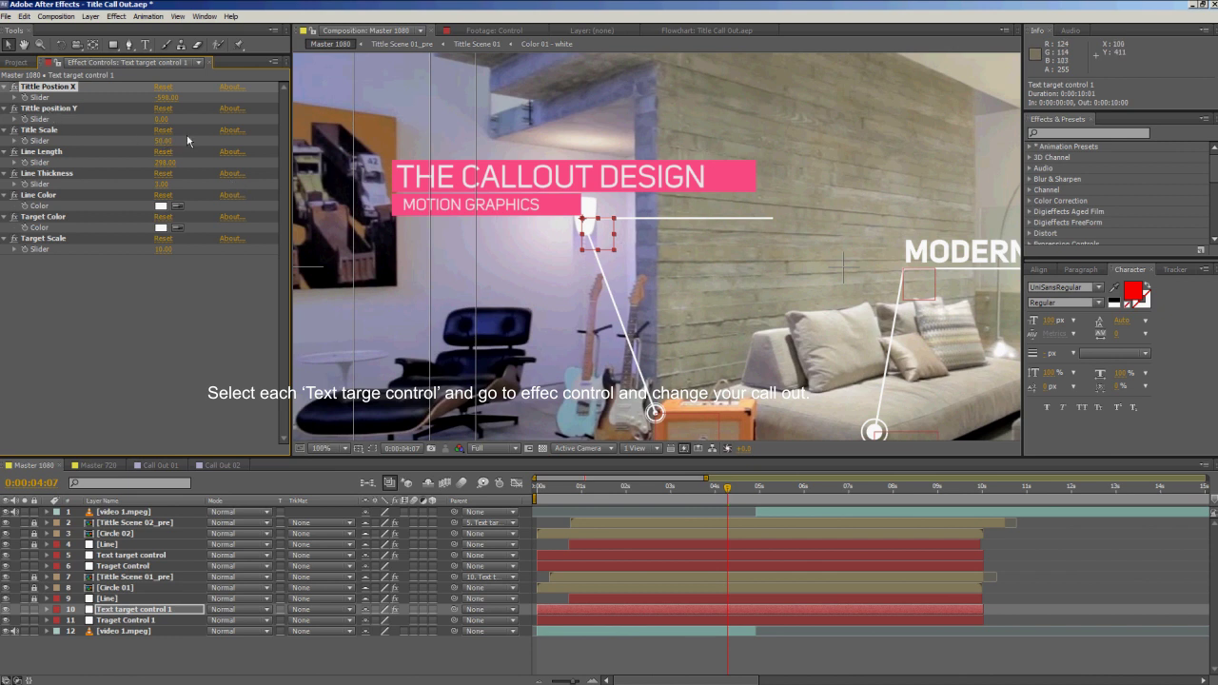
Try different Tittle position Y and Title Scale values on the first callout, undoing each change.
mouse_move(160, 119)
left_mouse_down()
mouse_move(117, 114)
mouse_move(195, 113)
mouse_move(102, 114)
mouse_move(157, 111)
left_mouse_up()
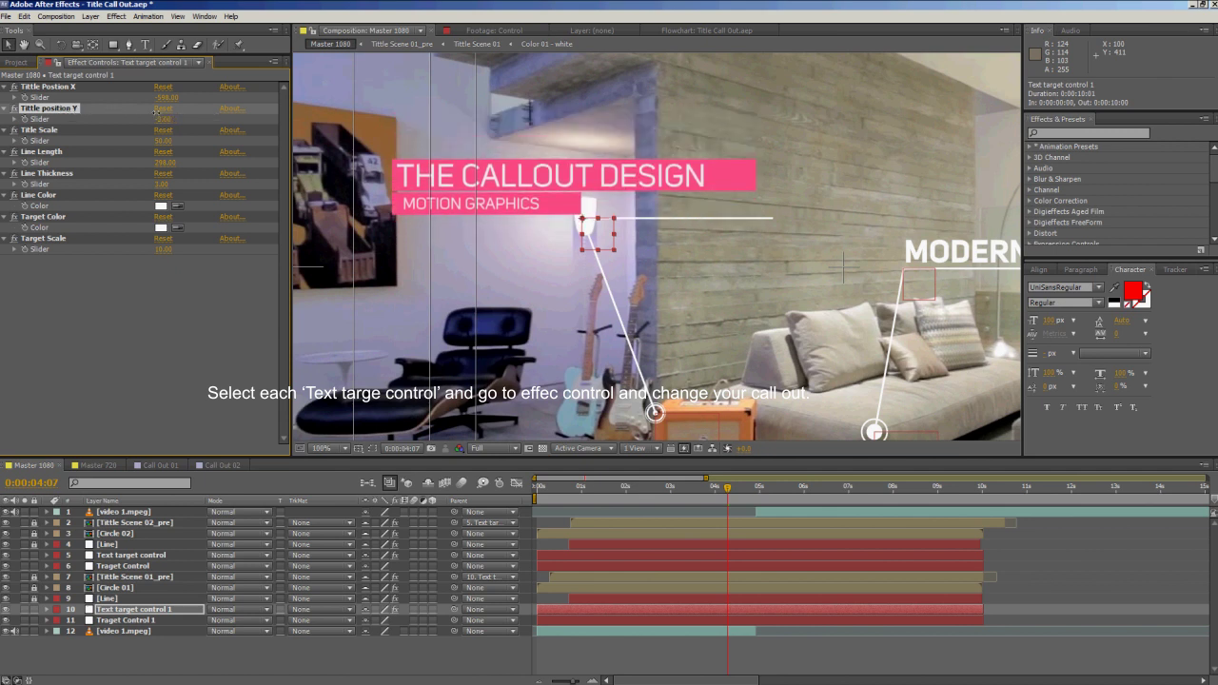
key("ctrl+z")
key("ctrl+z")
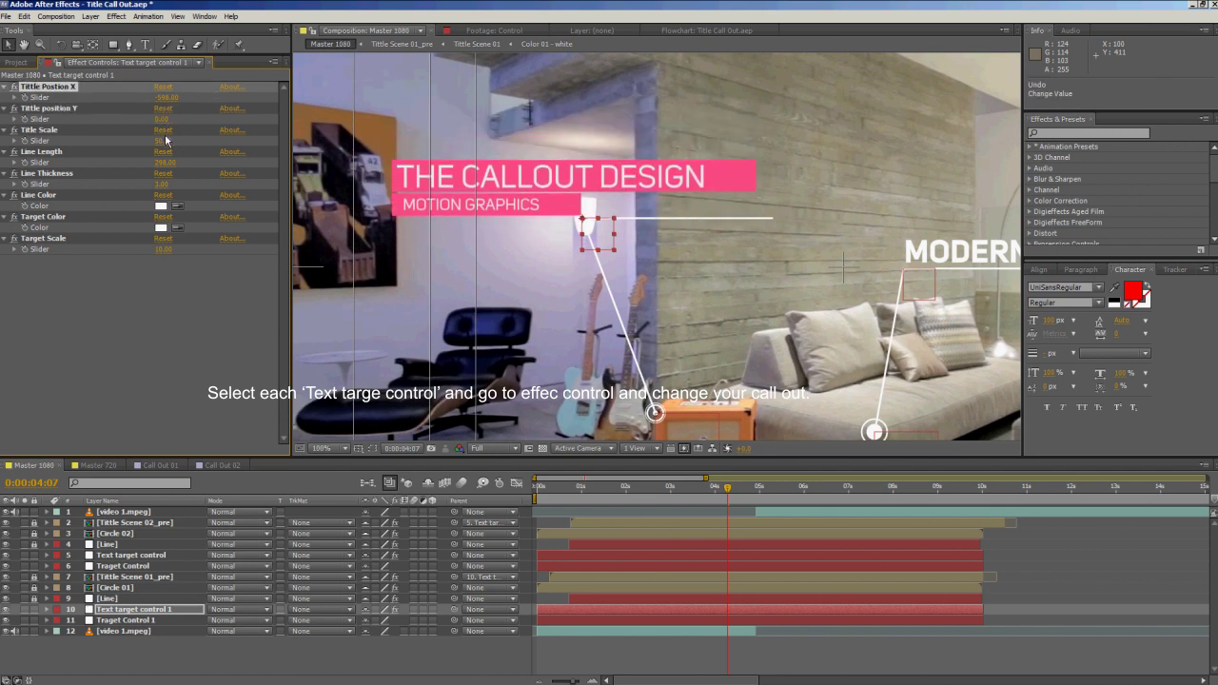
mouse_move(164, 146)
left_mouse_down()
mouse_move(219, 142)
mouse_move(134, 134)
mouse_move(185, 134)
mouse_move(133, 138)
mouse_move(163, 143)
left_mouse_up()
key("ctrl+z")
Set the first callout's Line Length to -299 so the underline runs beneath the shifted title.
left_click_drag(166, 167, 95, 162)
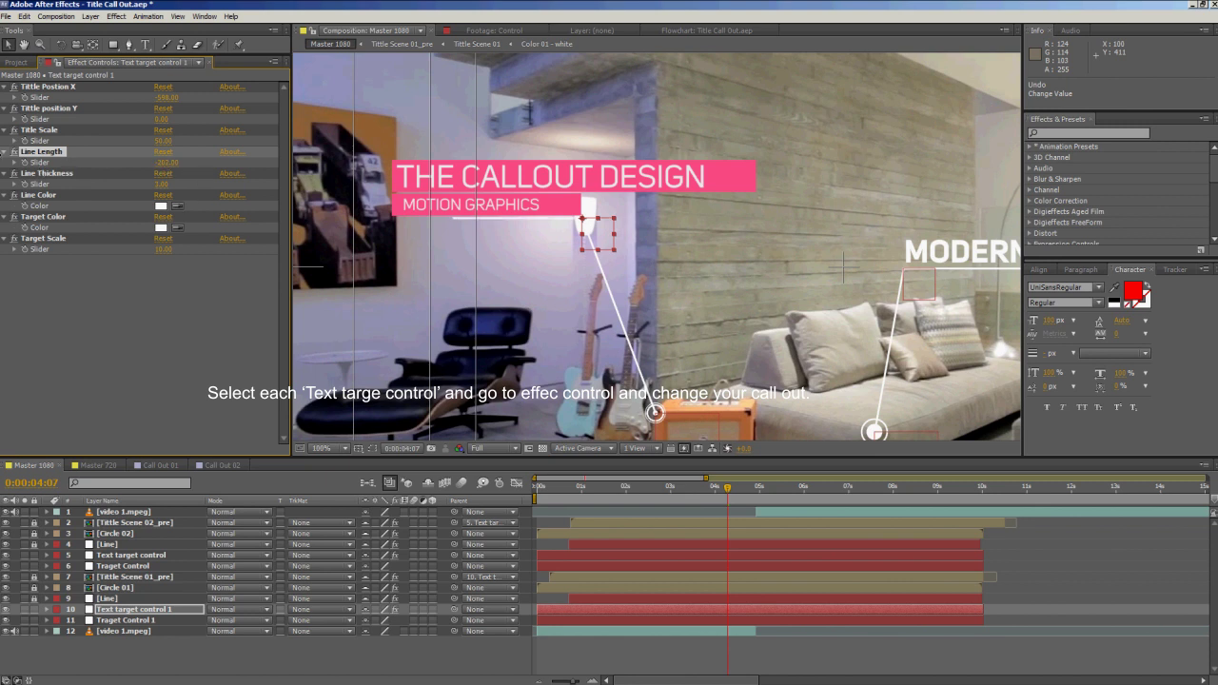
left_click_drag(143, 160, 112, 160)
left_click_drag(313, 264, 303, 254)
Try another Line Thickness and the light red Line Color FF6060 on the first callout, discarding the changes.
mouse_move(164, 183)
left_mouse_down()
mouse_move(196, 181)
mouse_move(158, 174)
left_mouse_up()
left_click(161, 207)
left_click_drag(893, 432, 843, 391)
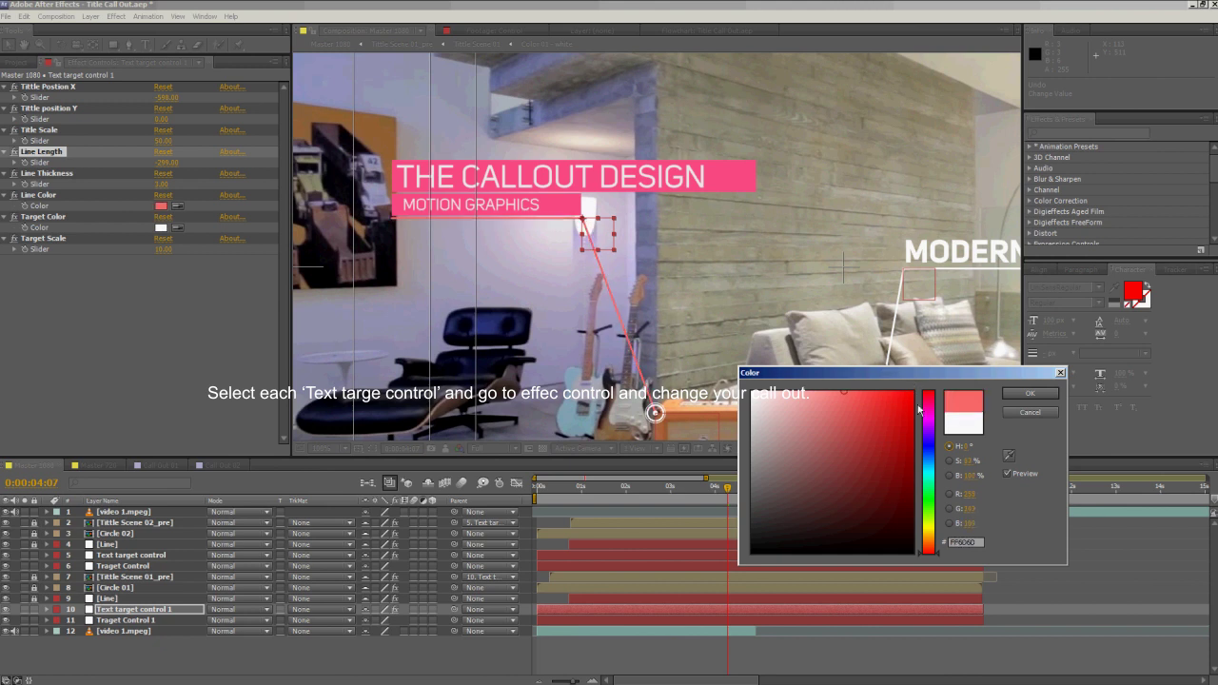
left_click(1028, 414)
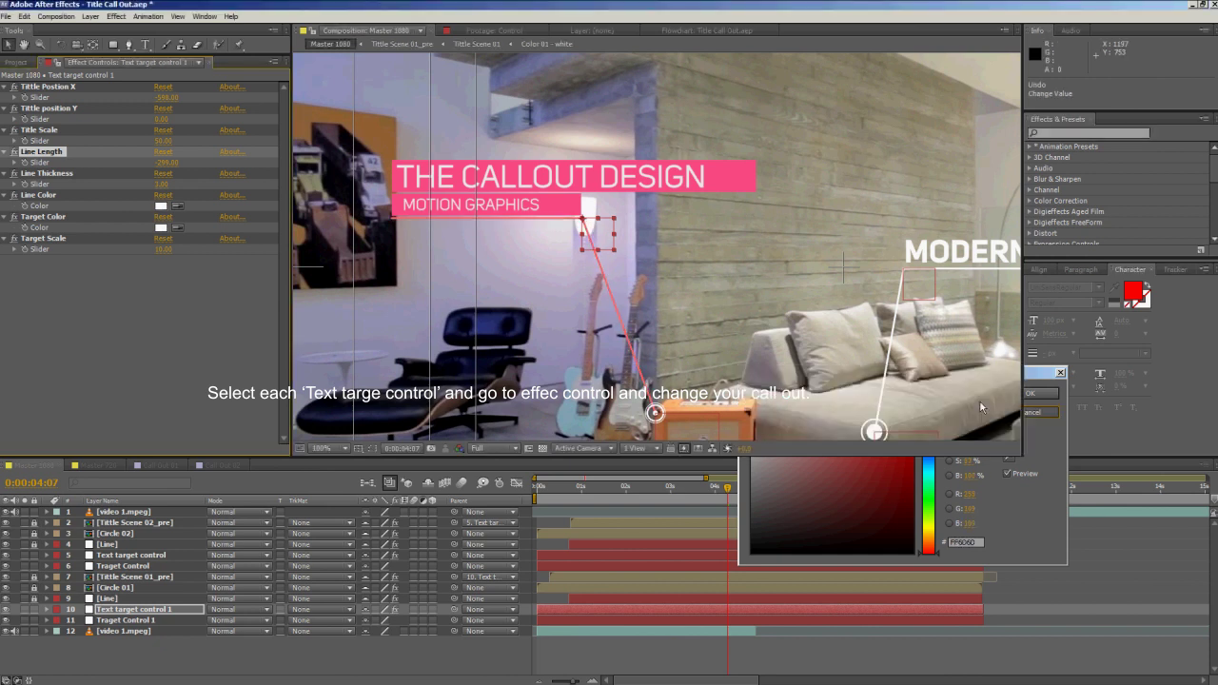
Try the red Target Color FF1616 on the first callout and discard it.
left_click(161, 228)
left_click(814, 436)
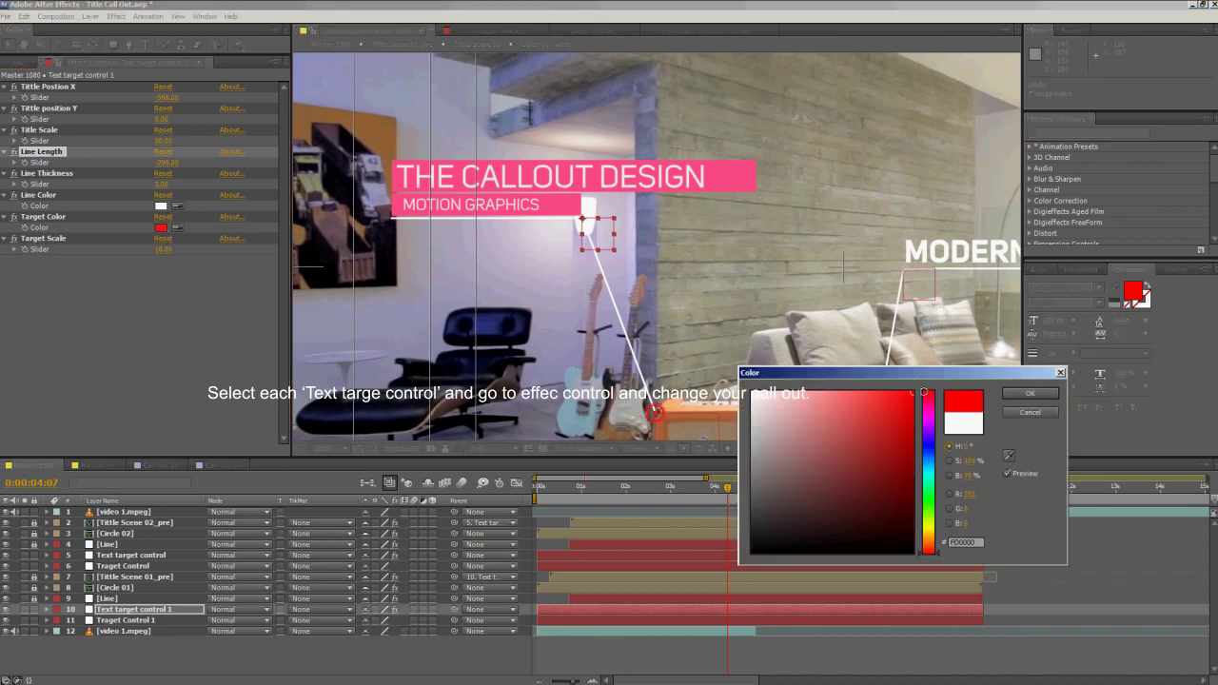
left_click_drag(815, 435, 899, 392)
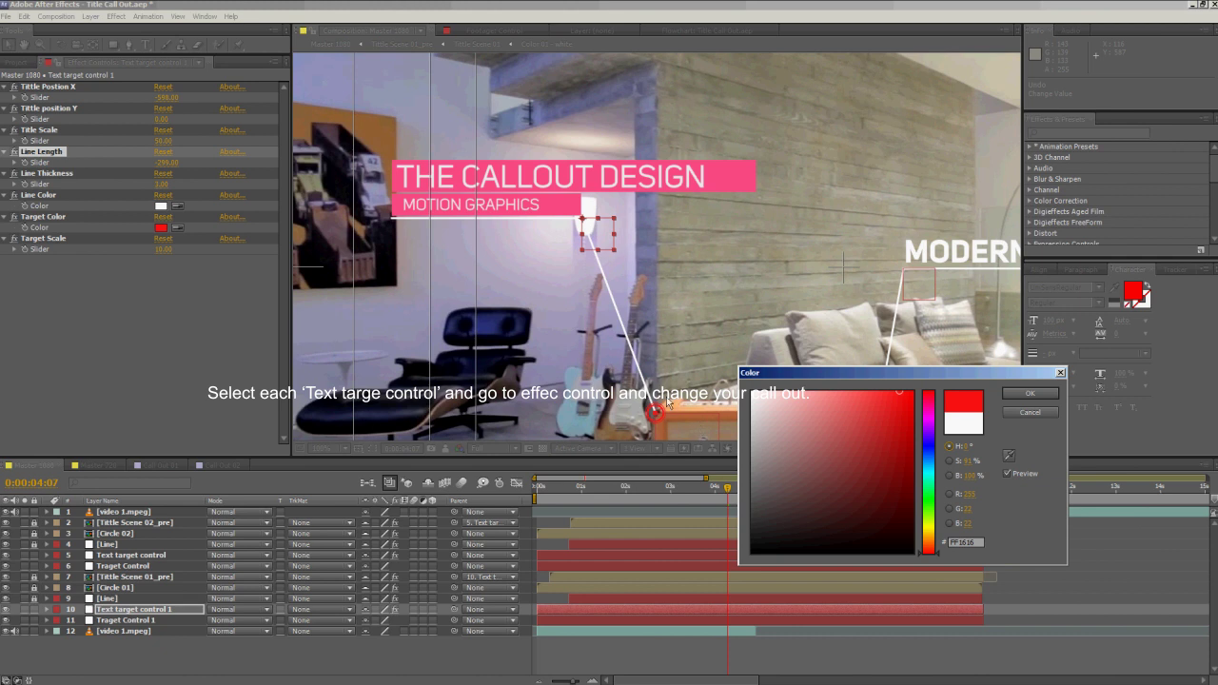
left_click(1026, 411)
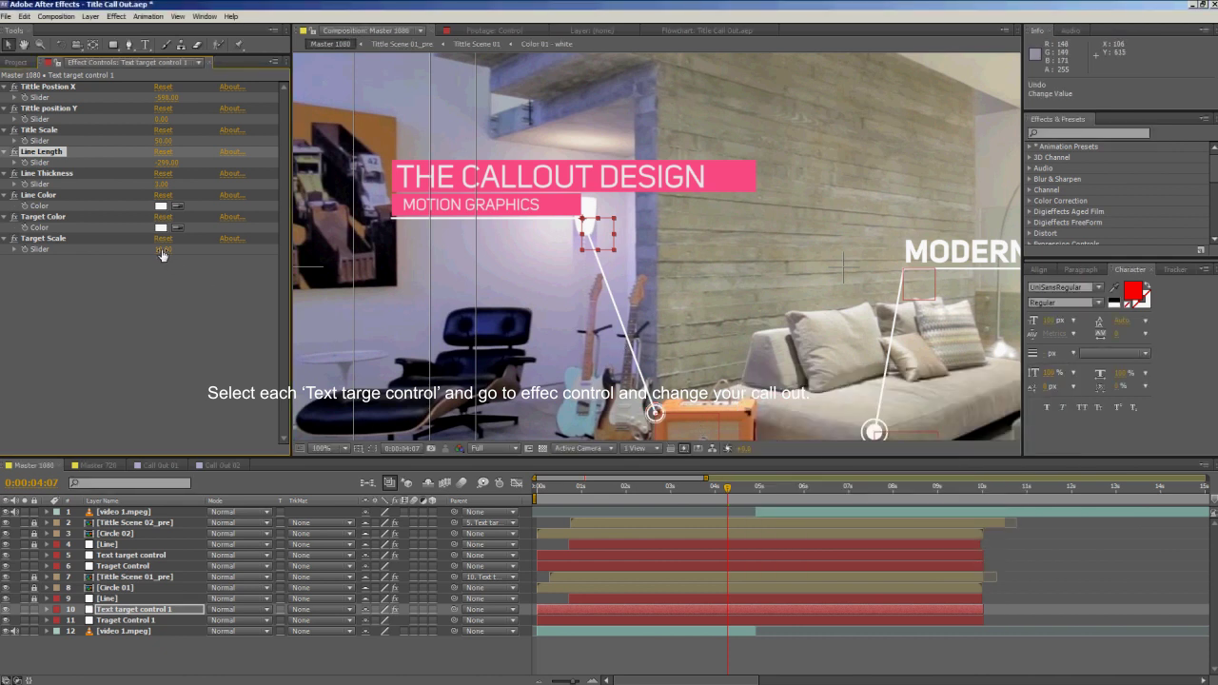
Try a Target Scale of 37 on the first callout, compare both targets, and undo the change.
mouse_move(162, 254)
left_mouse_down()
mouse_move(223, 251)
mouse_move(159, 249)
mouse_move(202, 252)
mouse_move(183, 253)
left_mouse_up()
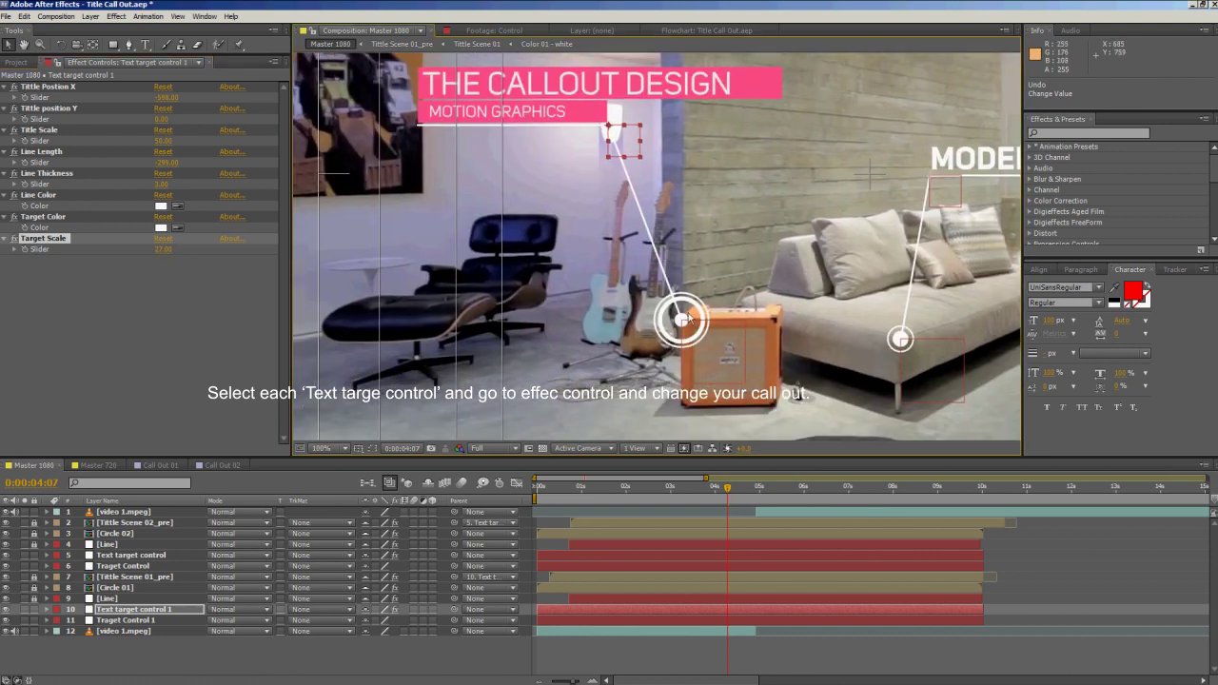
scroll(701, 198, "down", 2)
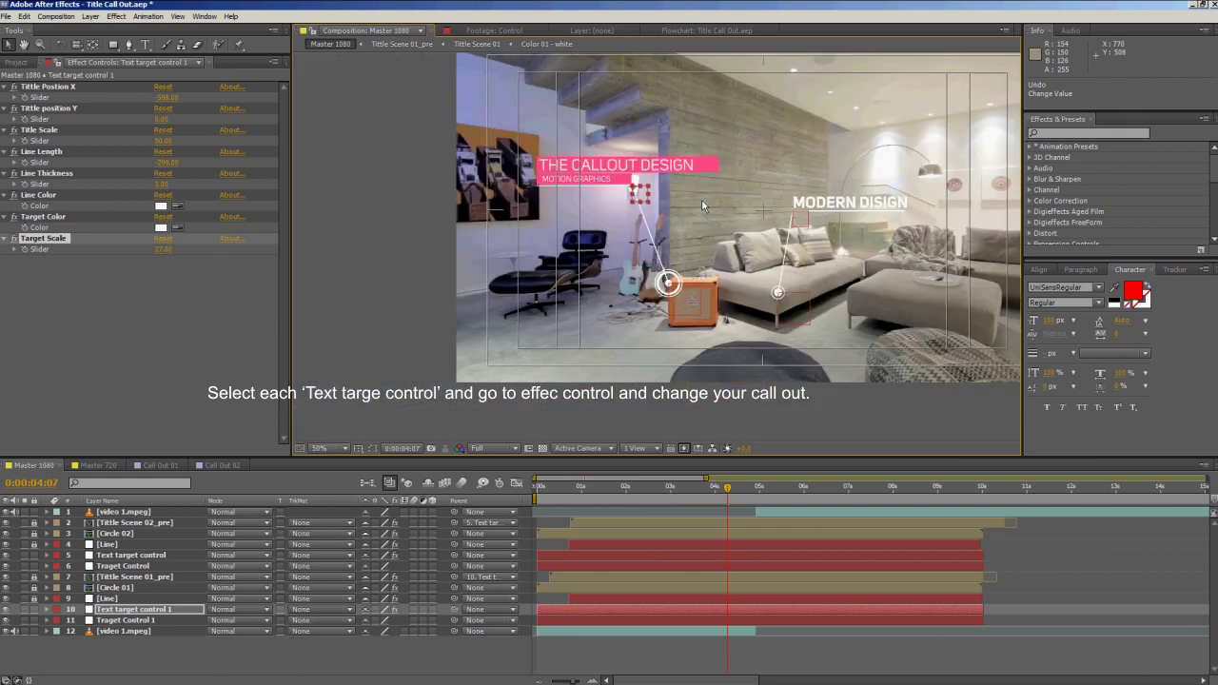
left_click_drag(701, 198, 671, 231)
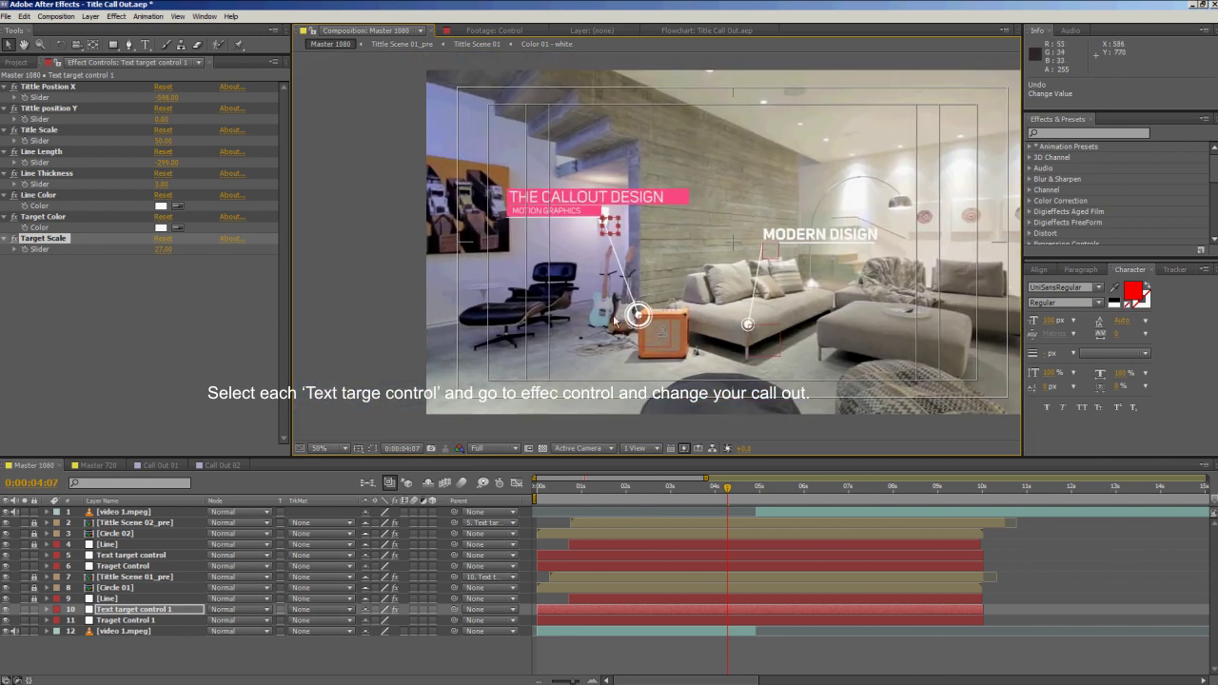
key("ctrl+z")
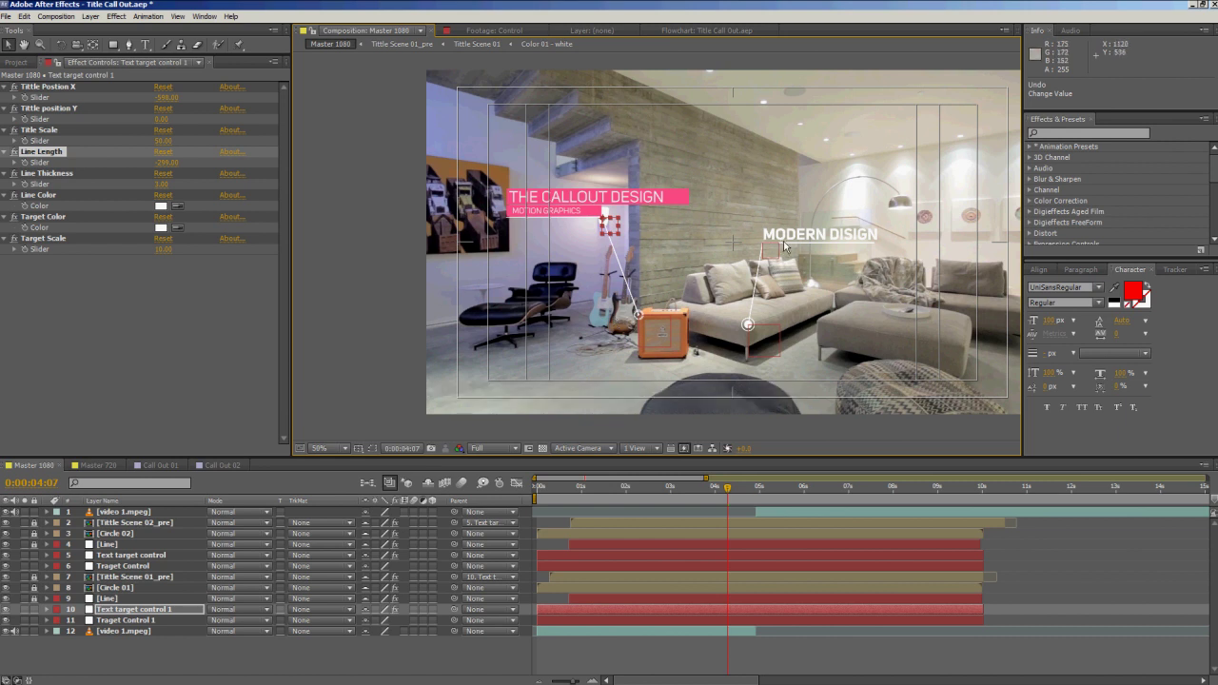
Bring the project items back into view and examine the first callout's target at the amplifier's corner.
key("ctrl+0")
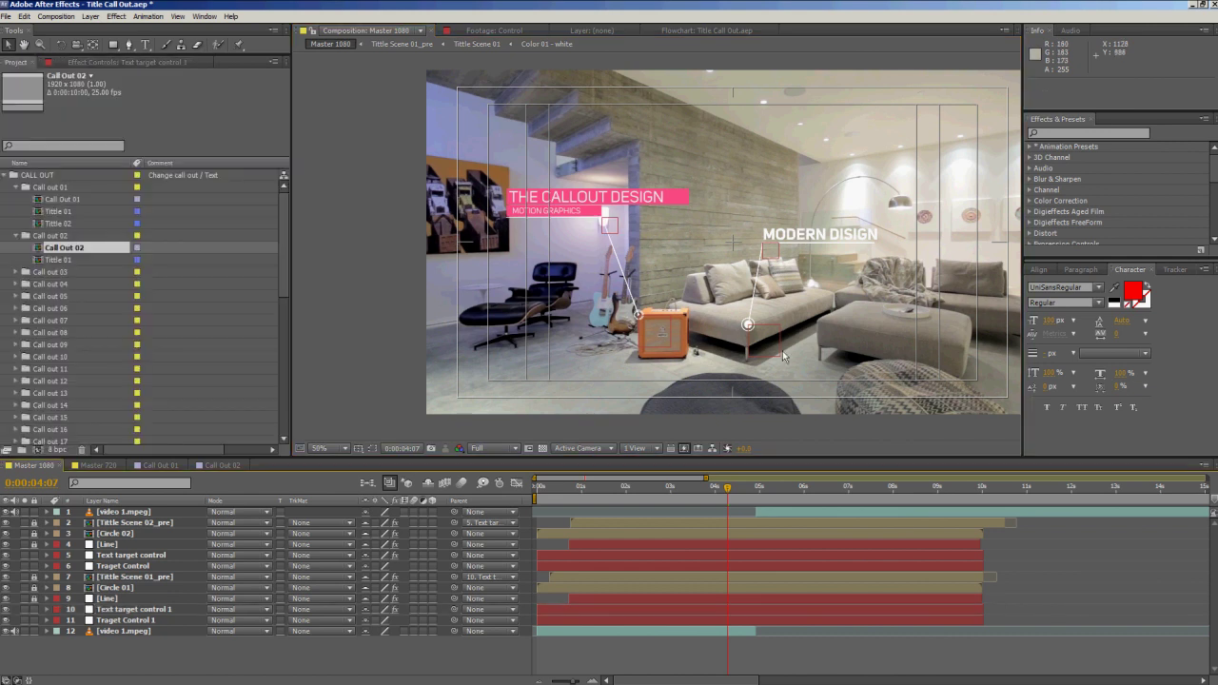
scroll(655, 295, "up", 2)
left_click_drag(600, 331, 651, 164)
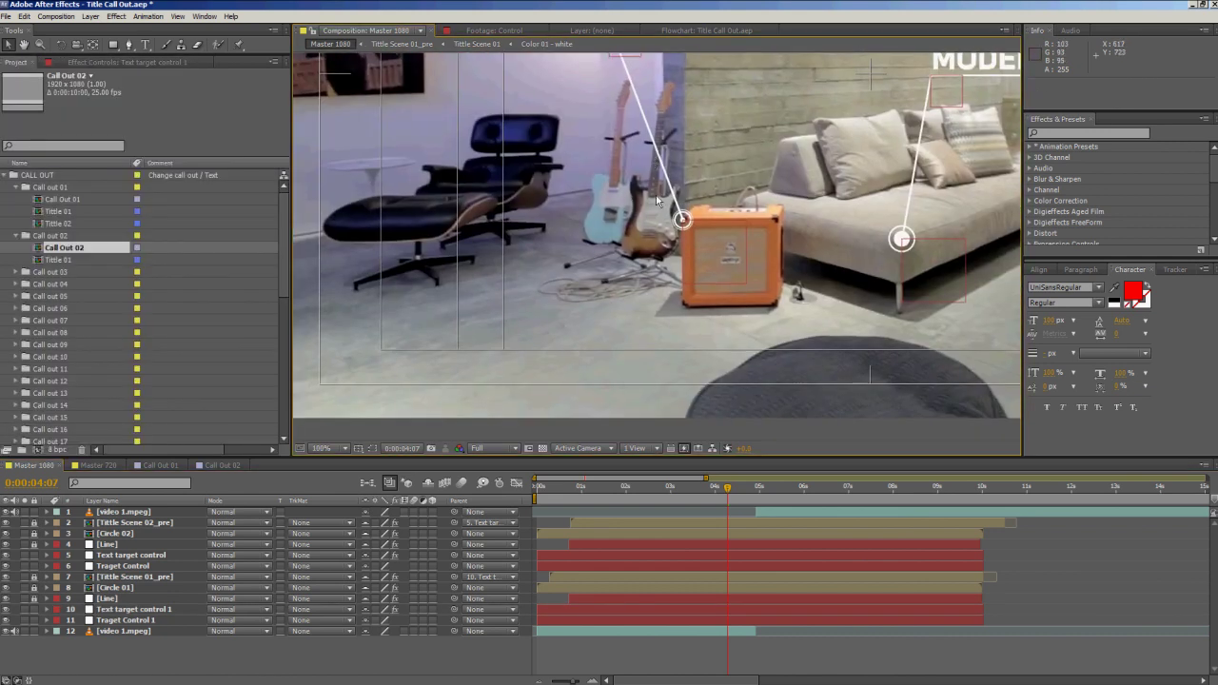
scroll(652, 253, "up", 2)
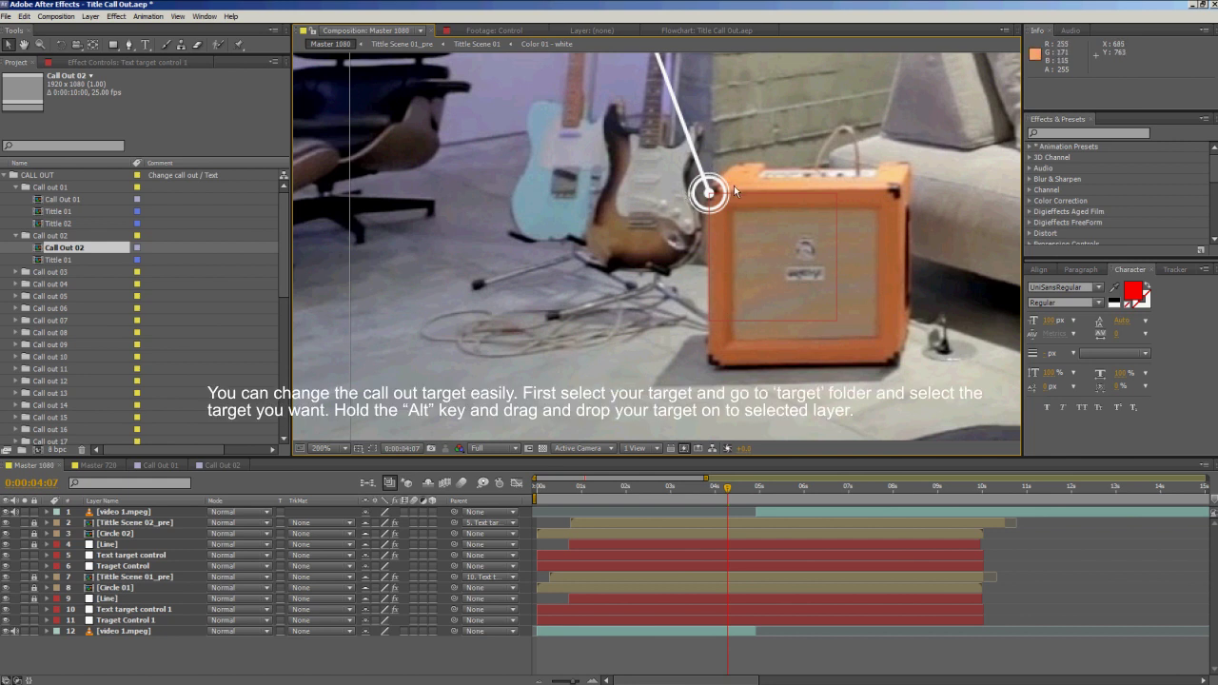
scroll(735, 192, "down", 3)
scroll(733, 194, "down", 1)
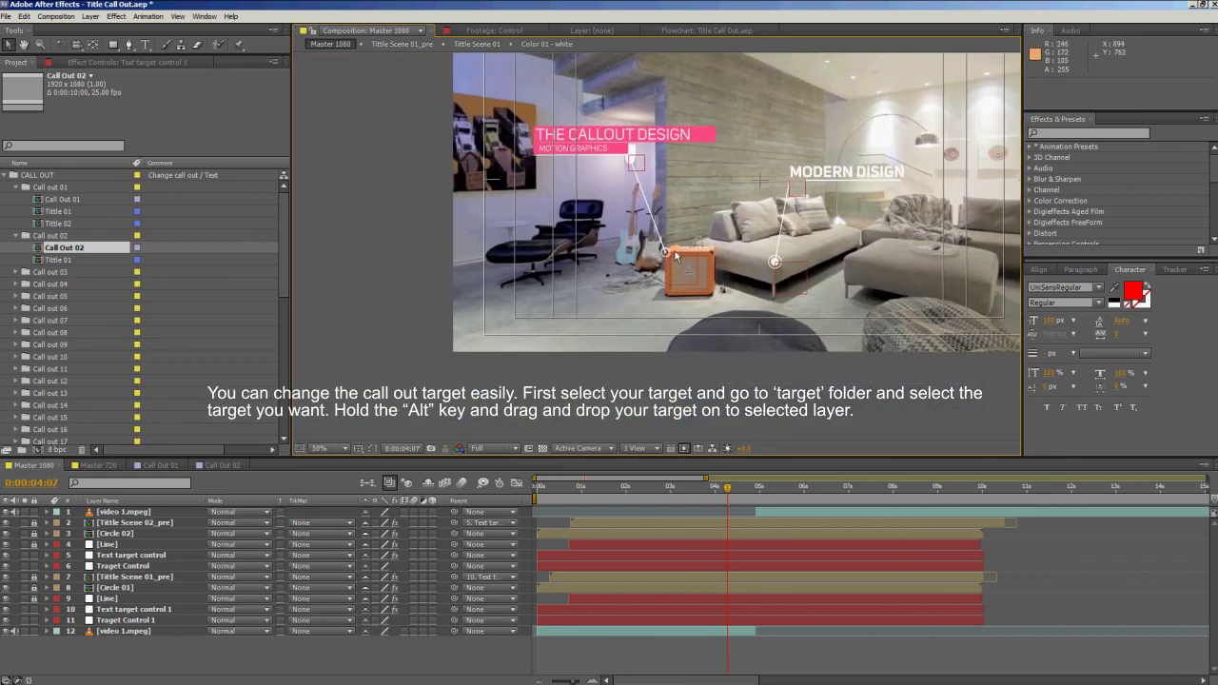
scroll(676, 255, "up", 2)
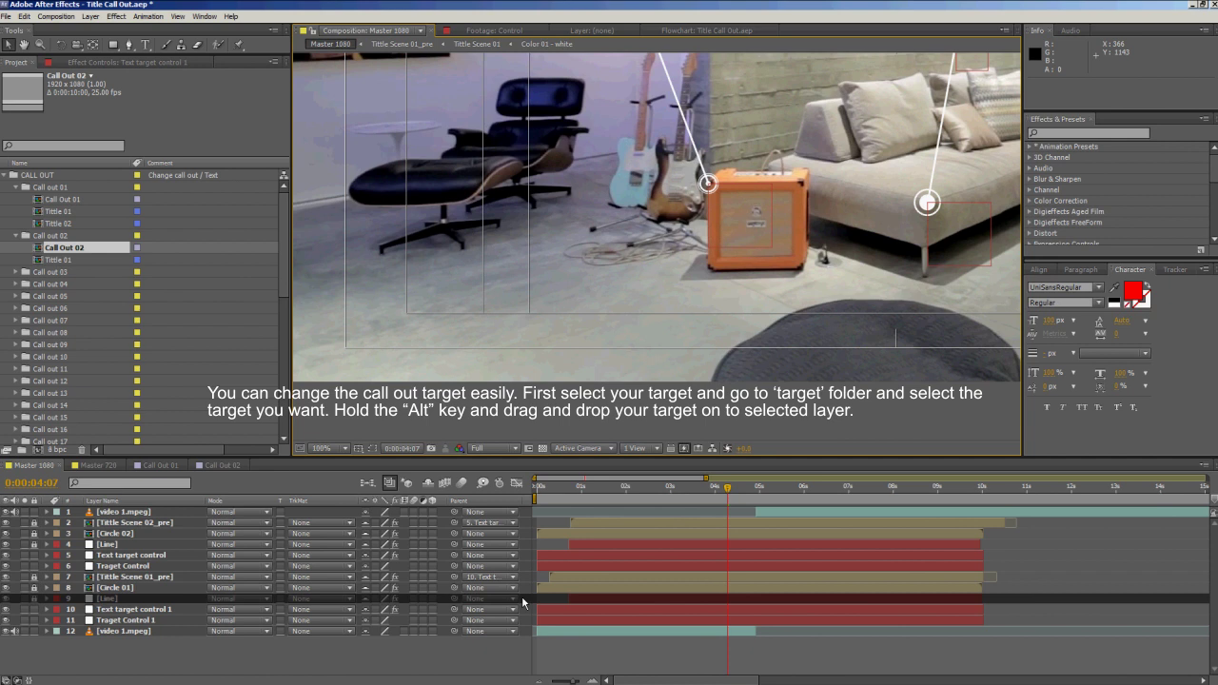
Select the Circle 01 layer, the first callout's target, and check it at the amplifier's corner.
left_click(111, 588)
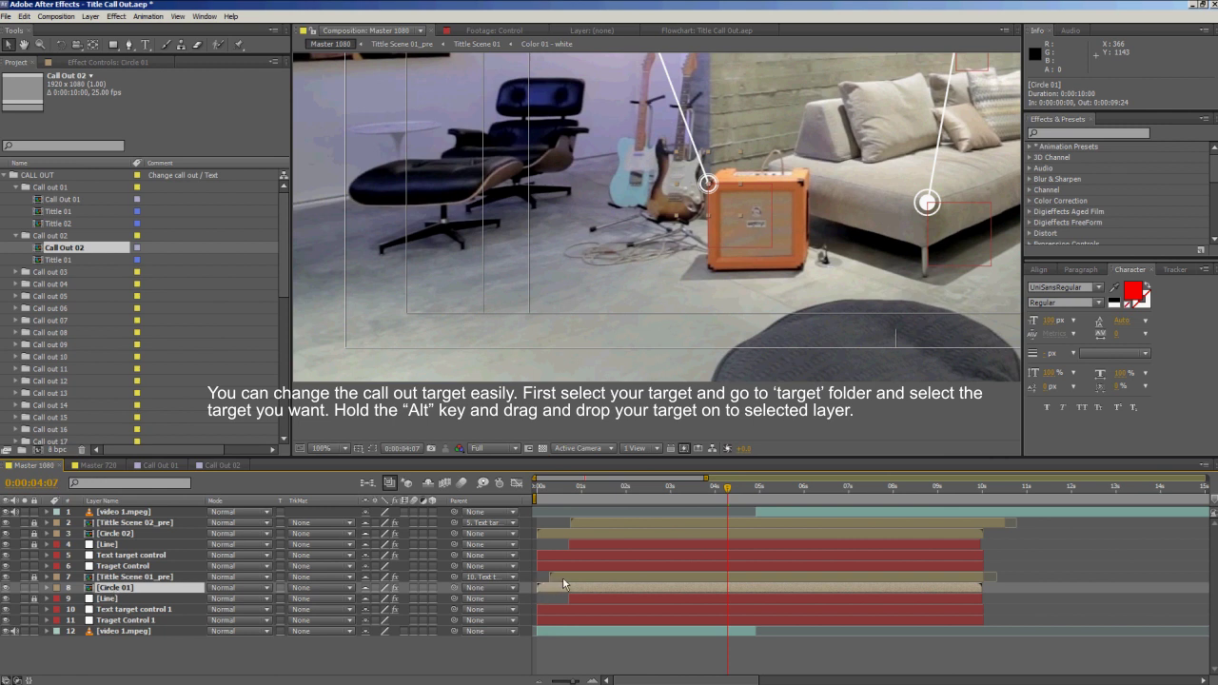
left_click(561, 623)
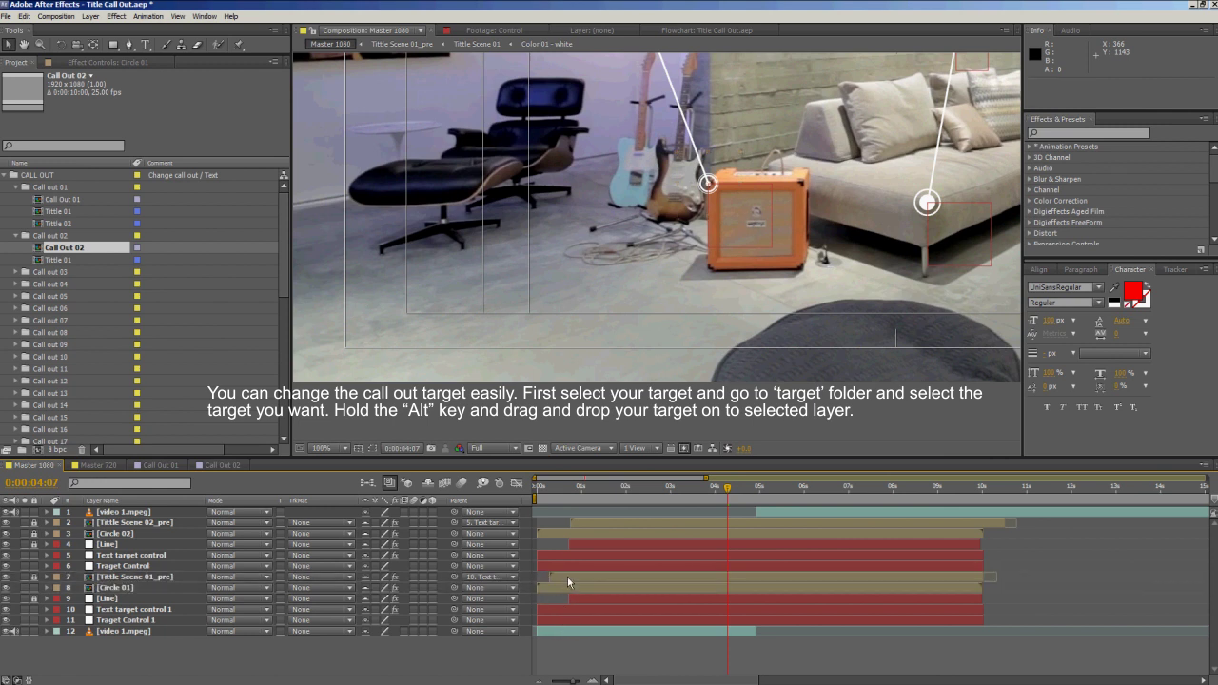
left_click(549, 590)
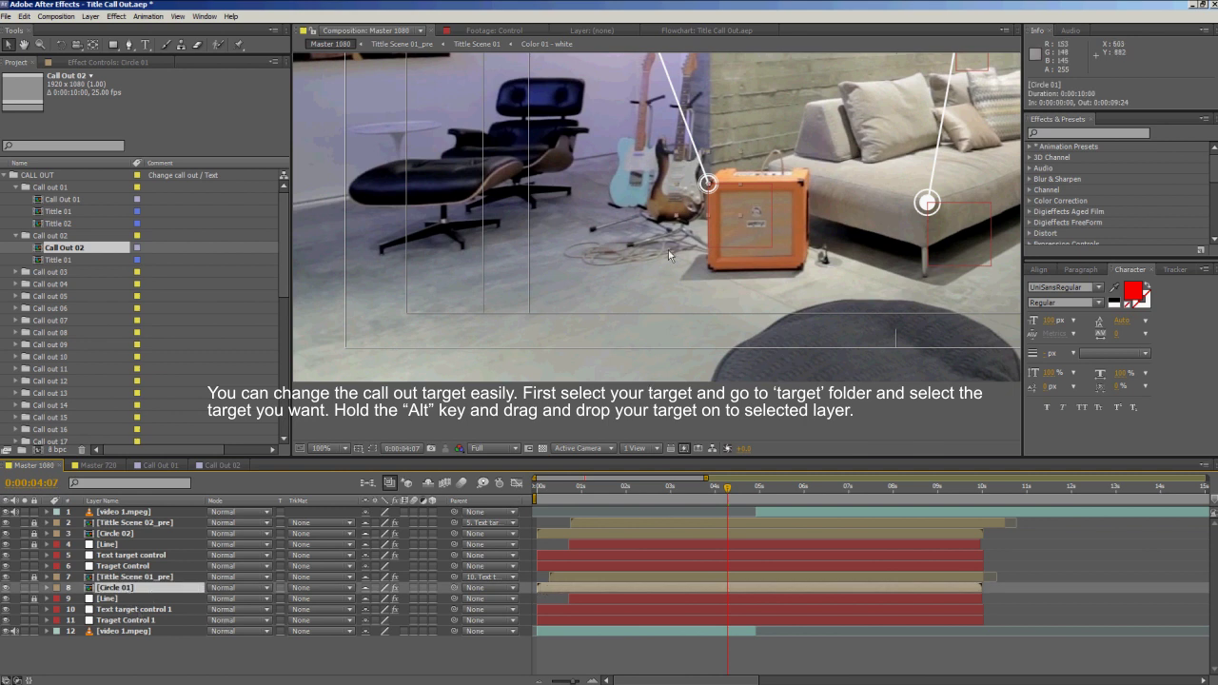
scroll(676, 242, "up", 2)
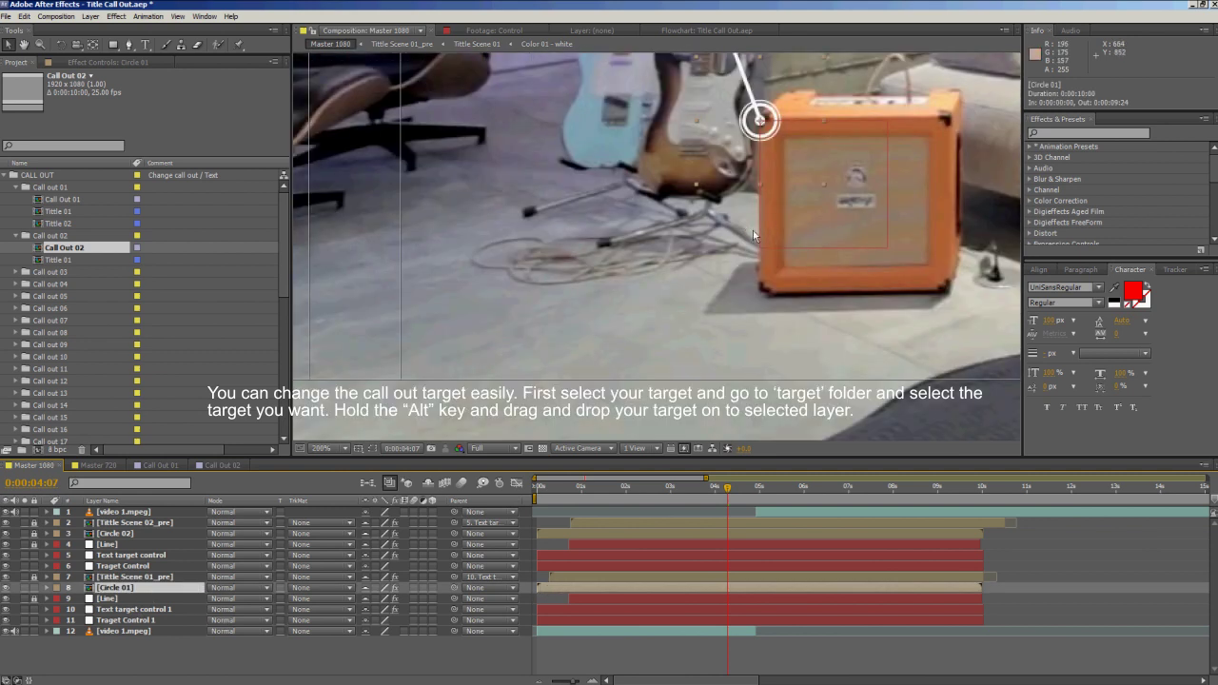
left_click_drag(753, 230, 694, 304)
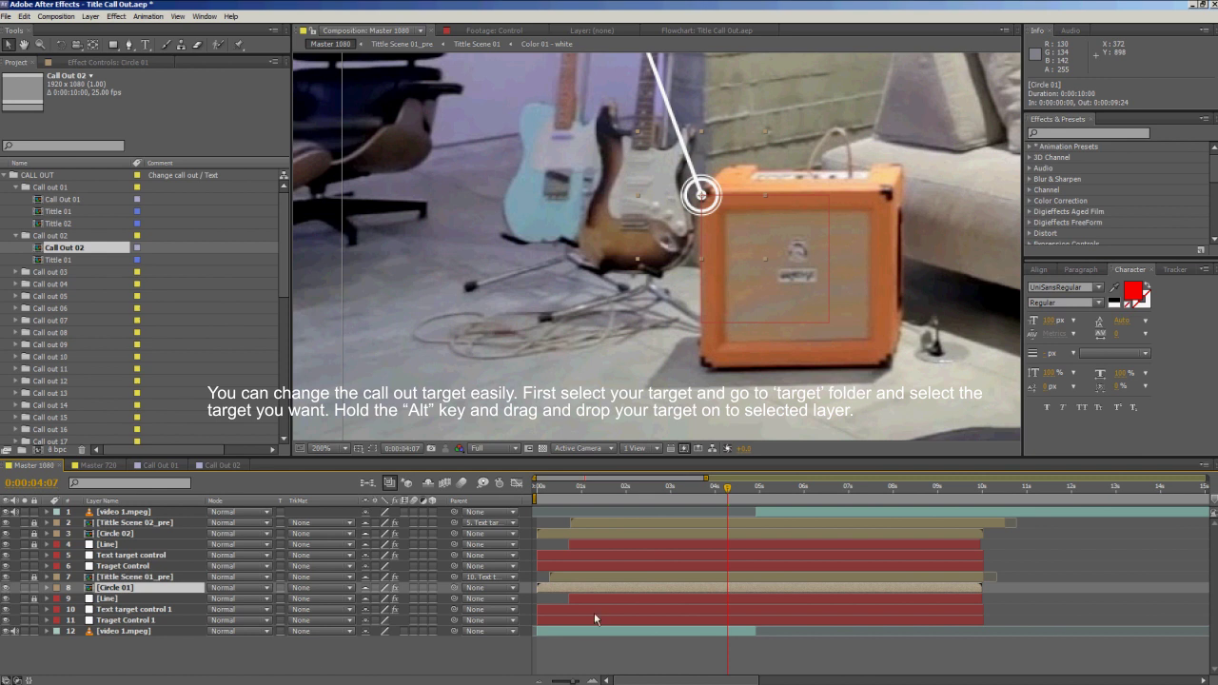
left_click(565, 646)
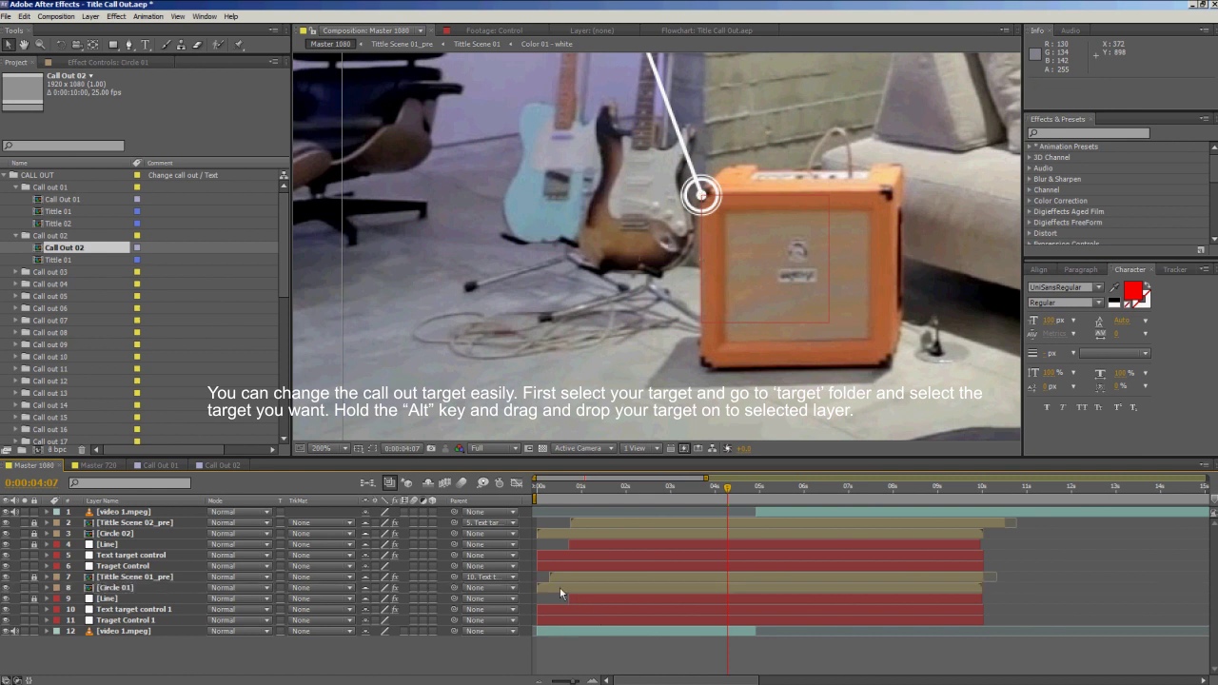
left_click(593, 591)
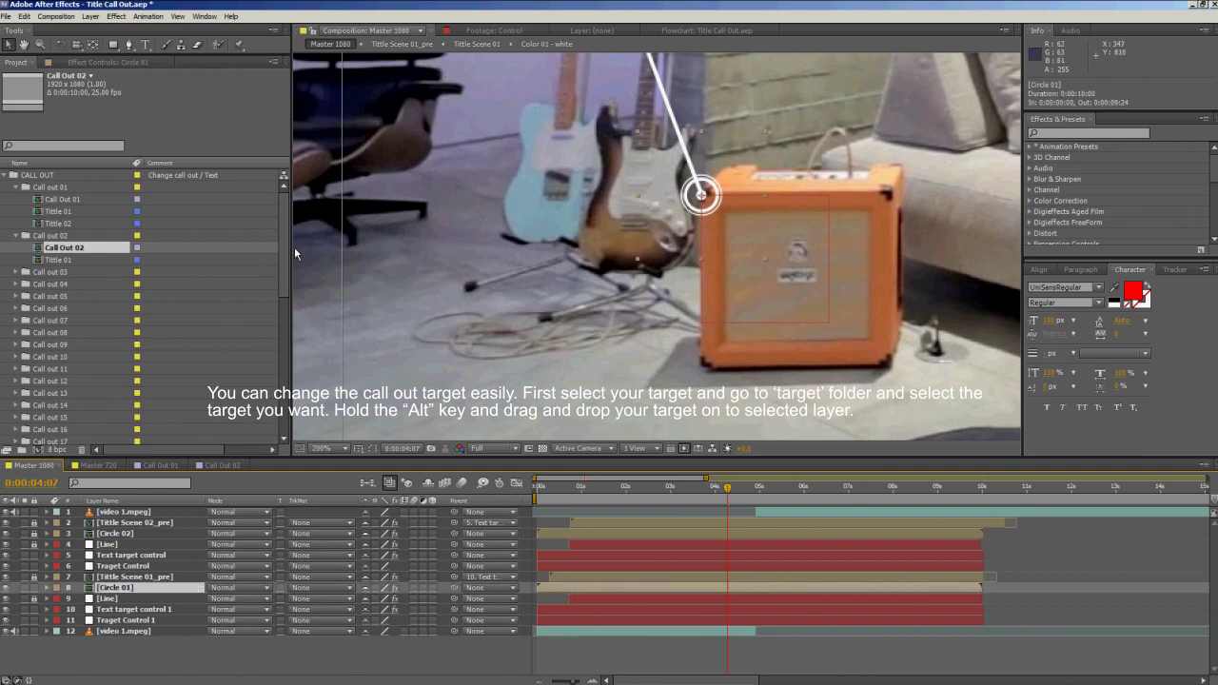
Expand the Targets folder among the project items to show its target compositions.
left_click_drag(283, 250, 283, 393)
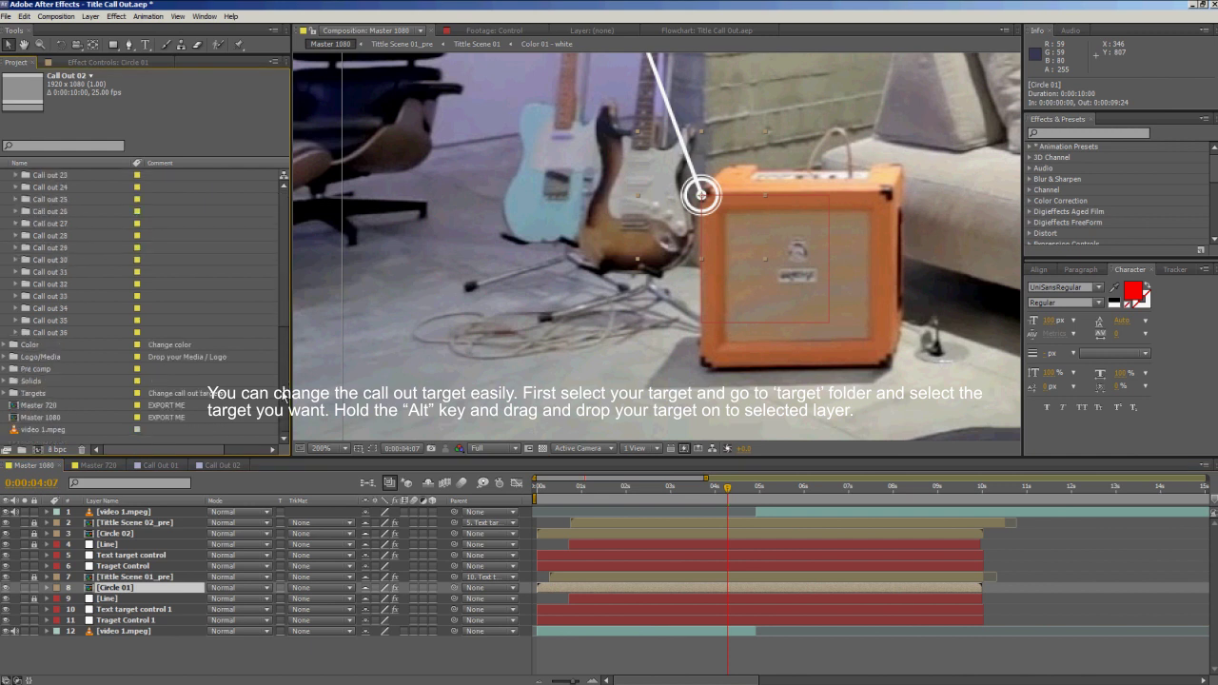
left_click(34, 393)
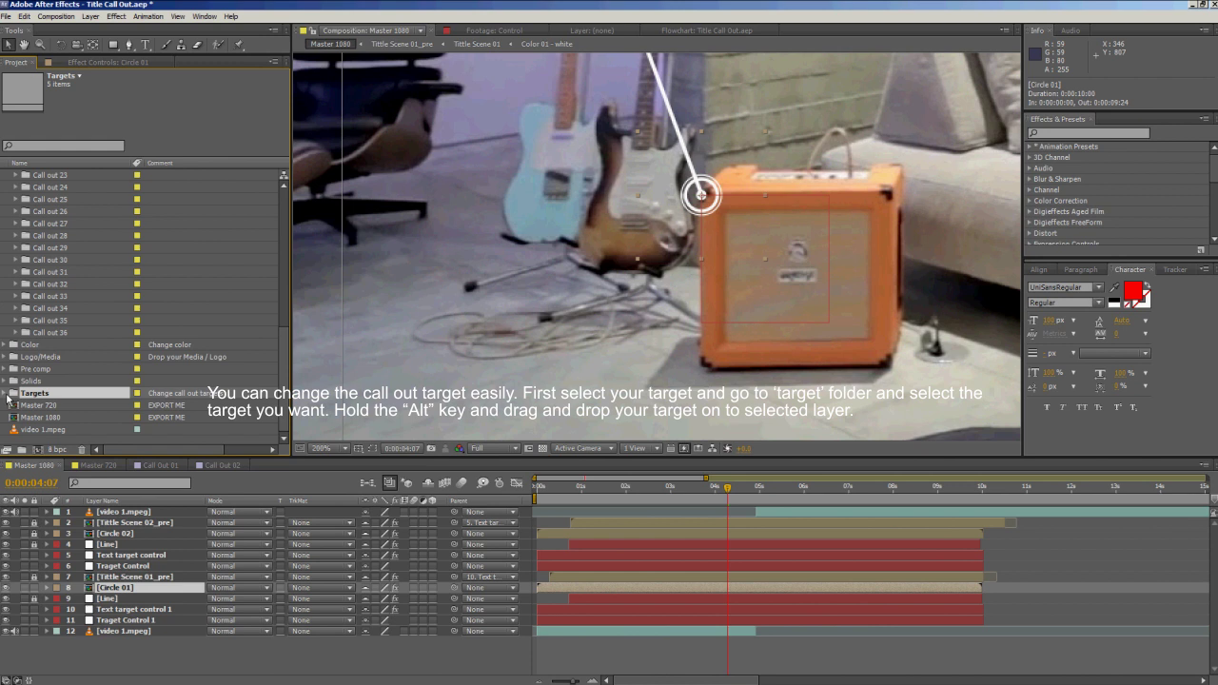
left_click(8, 395)
scroll(105, 334, "down", 2)
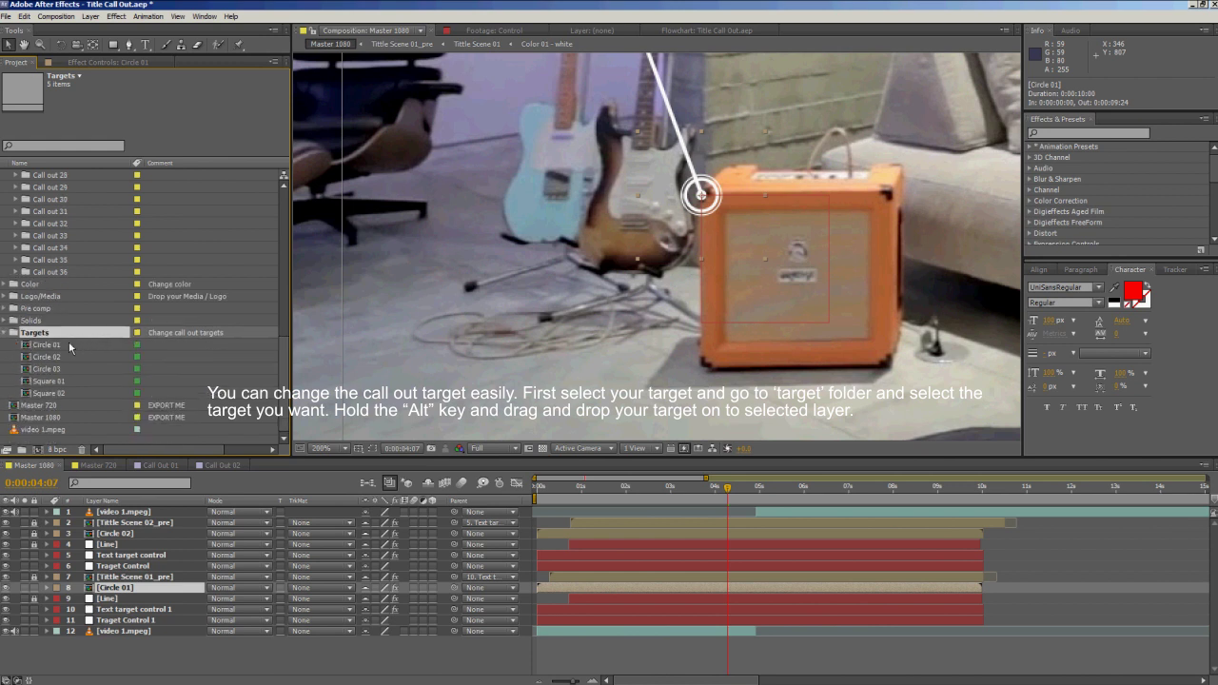
Look through the target compositions Circle 01, Circle 02, Circle 03, Square 01 and Square 02.
left_click(60, 346)
left_click(61, 357)
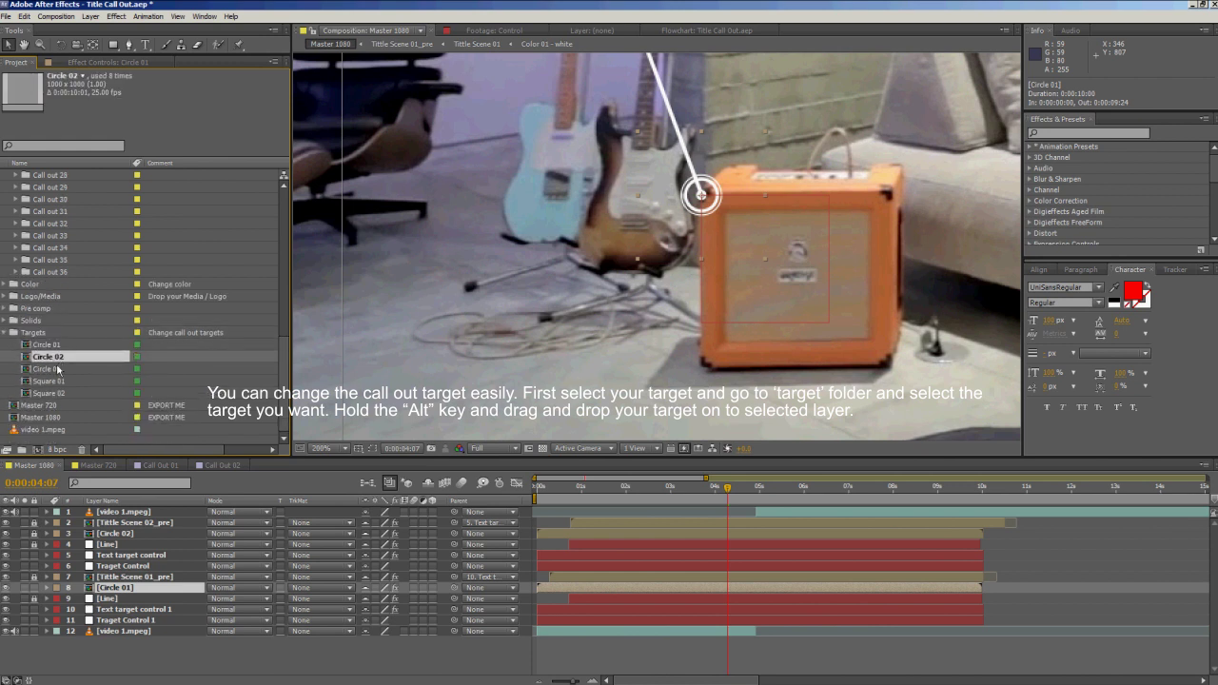
left_click(58, 369)
left_click(61, 381)
left_click(60, 394)
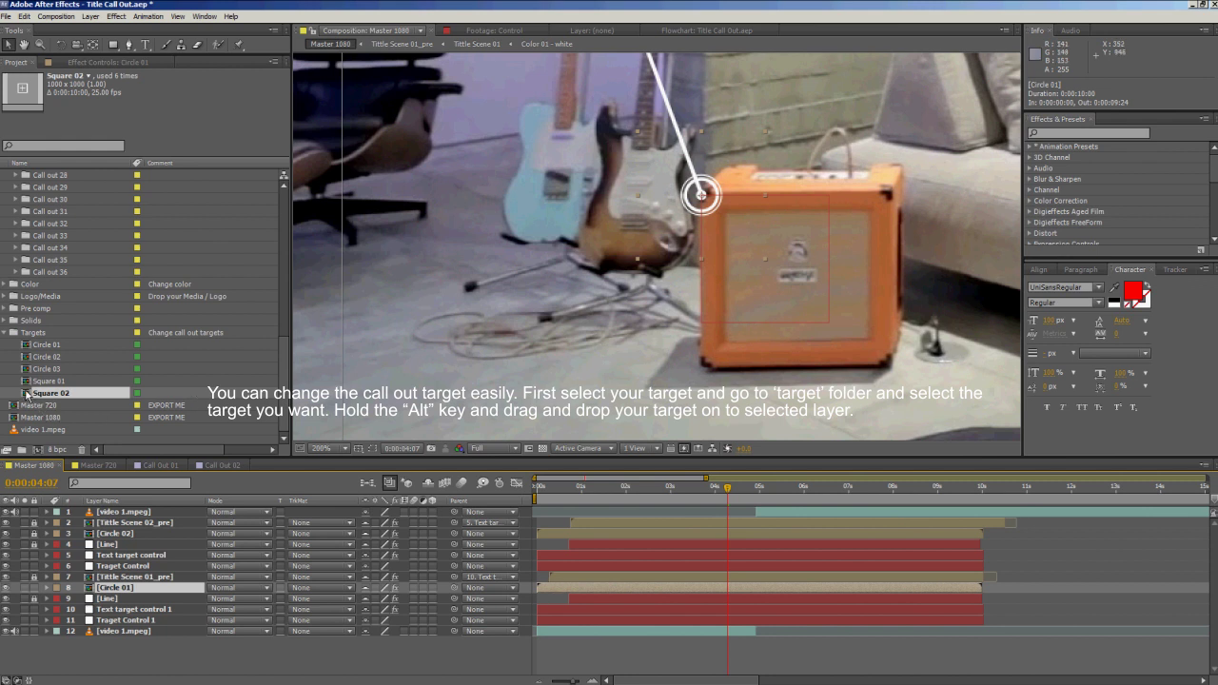
Try Square 02 and Square 01 in turn as replacements for the first callout's Circle 01 target.
left_click_drag(27, 392, 552, 591)
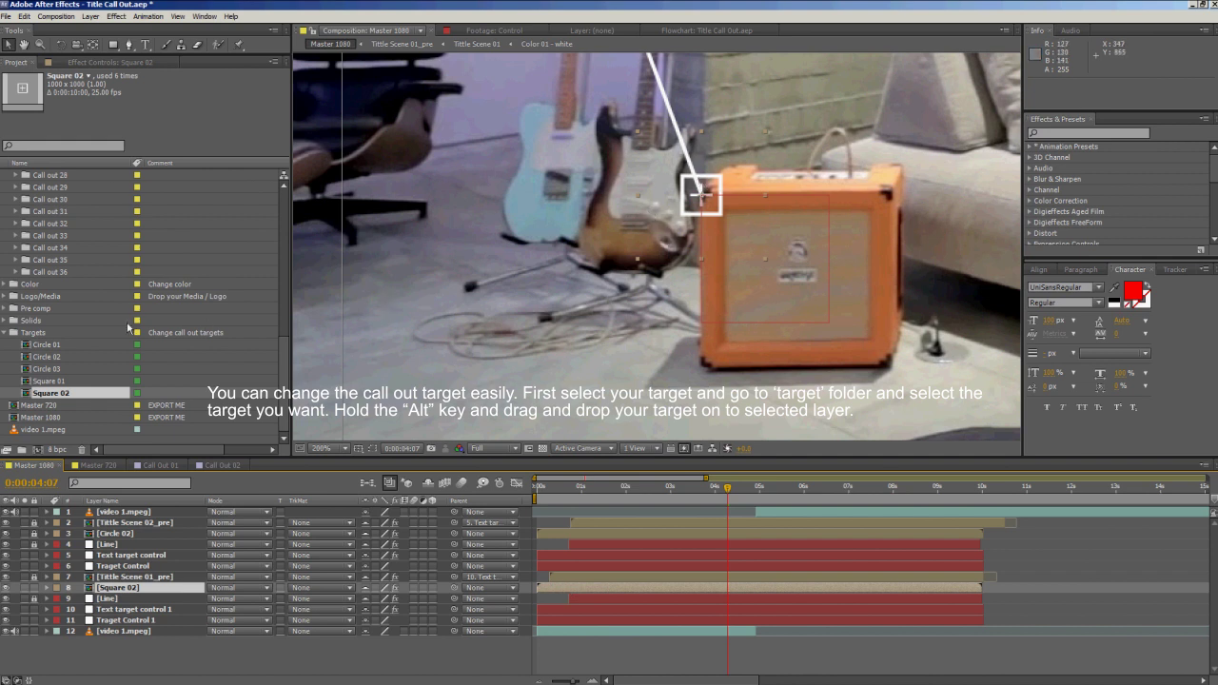
left_click_drag(38, 384, 140, 592)
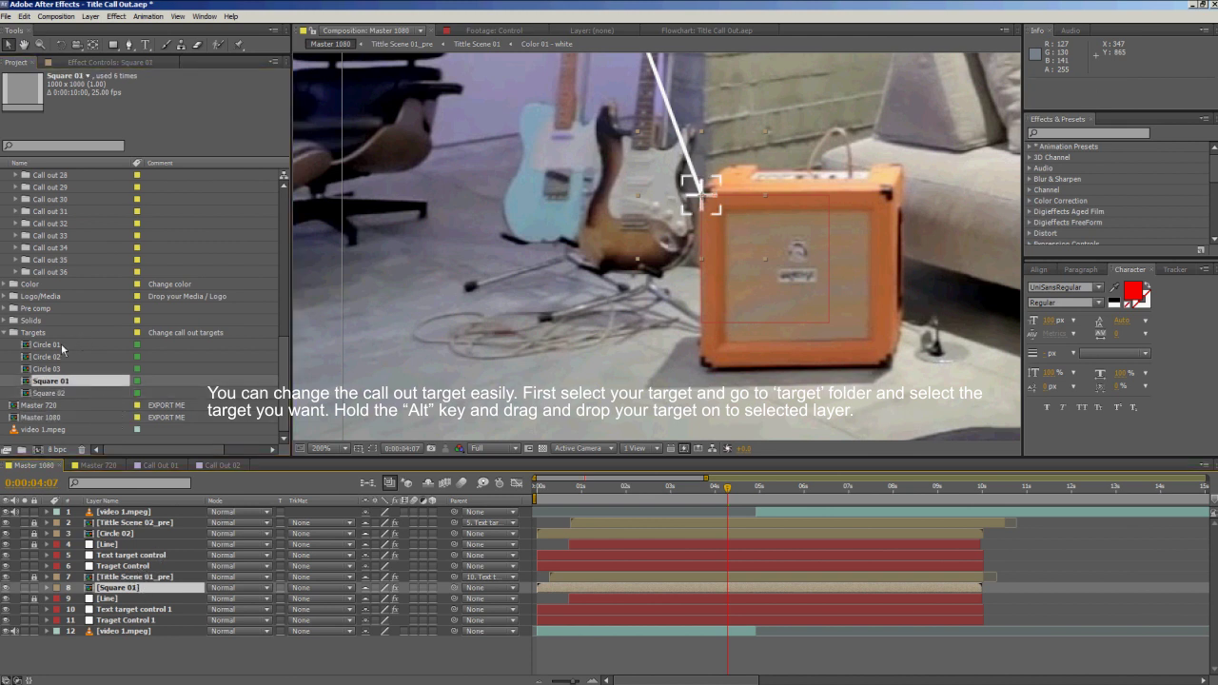
Replace the first callout's target layer with Circle 03, check it in the whole frame, and deselect it.
left_click_drag(42, 372, 145, 592)
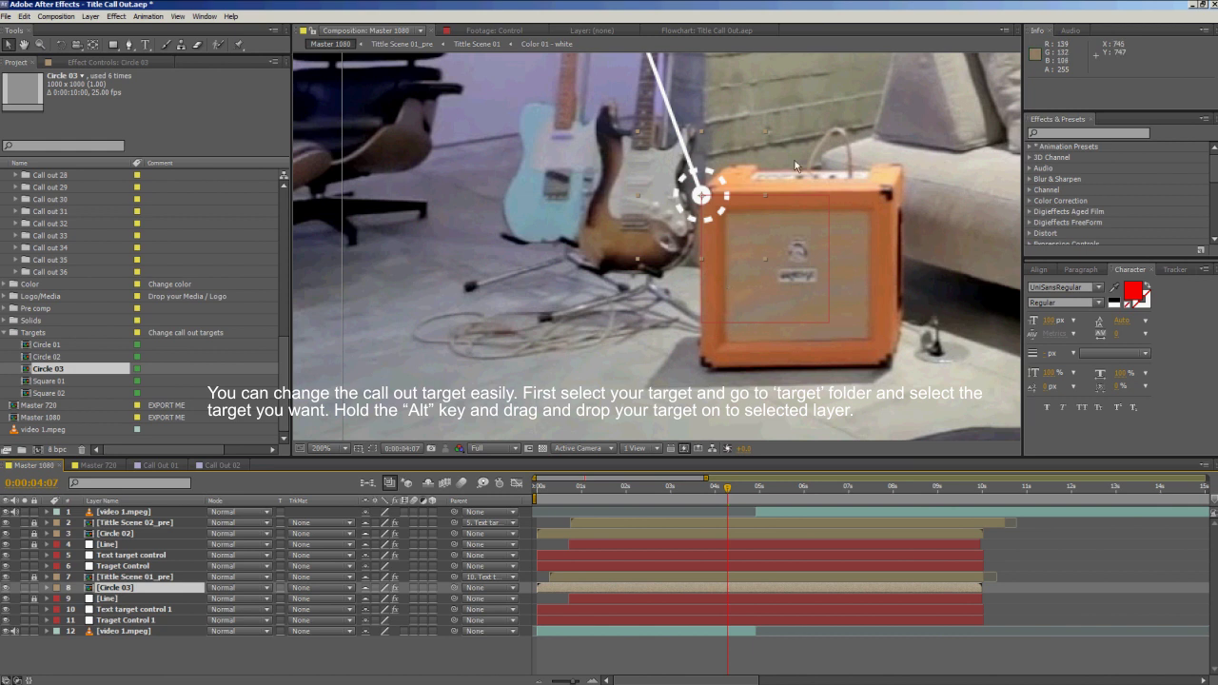
scroll(755, 153, "down", 2)
left_click_drag(783, 149, 711, 321)
scroll(705, 270, "down", 2)
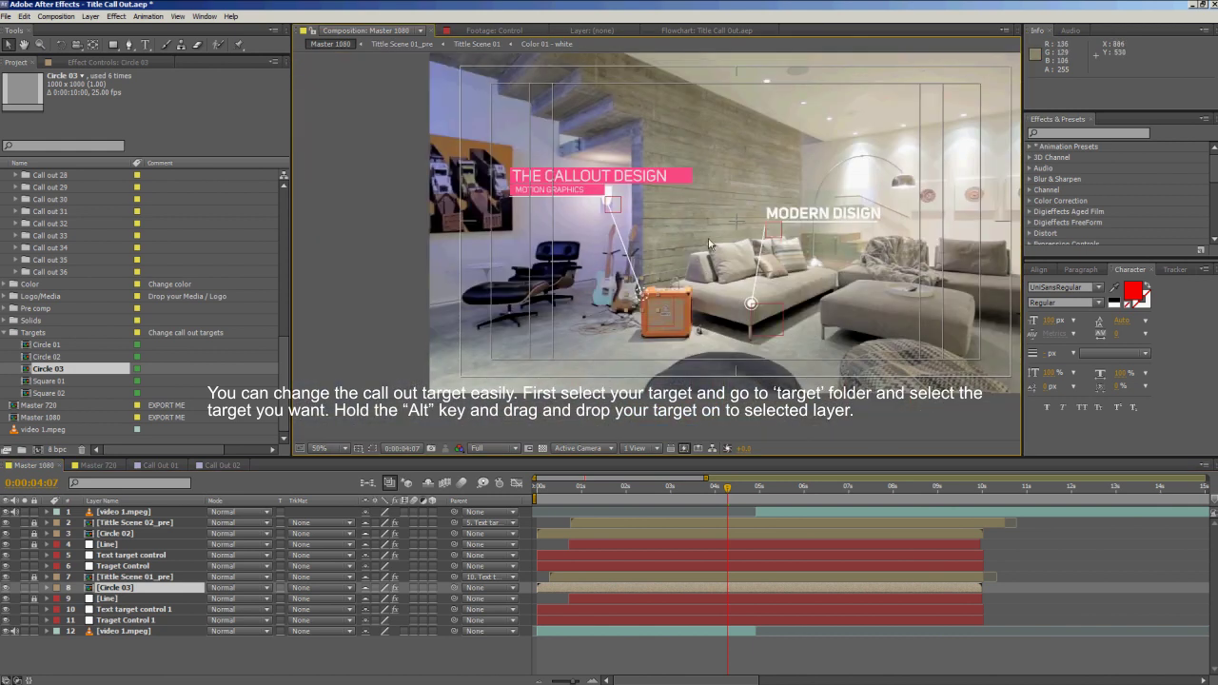
left_click(630, 657)
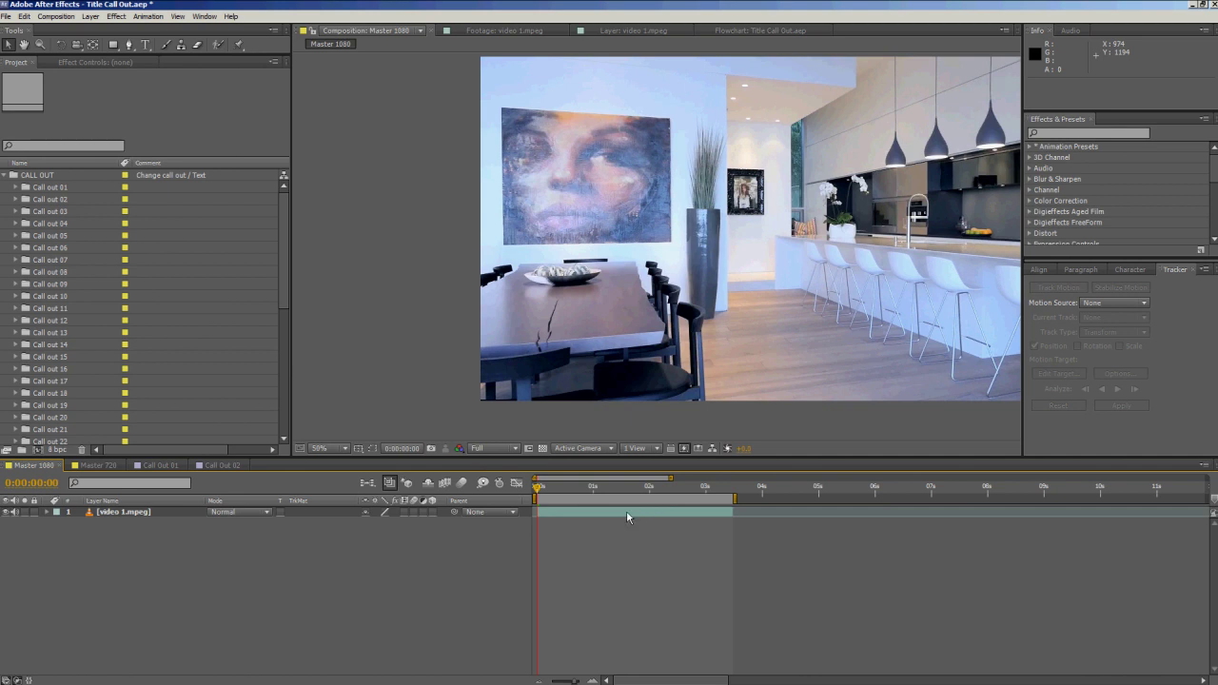
Open the Call Out 01 composition from the project items and copy all of its layers.
left_click(627, 512)
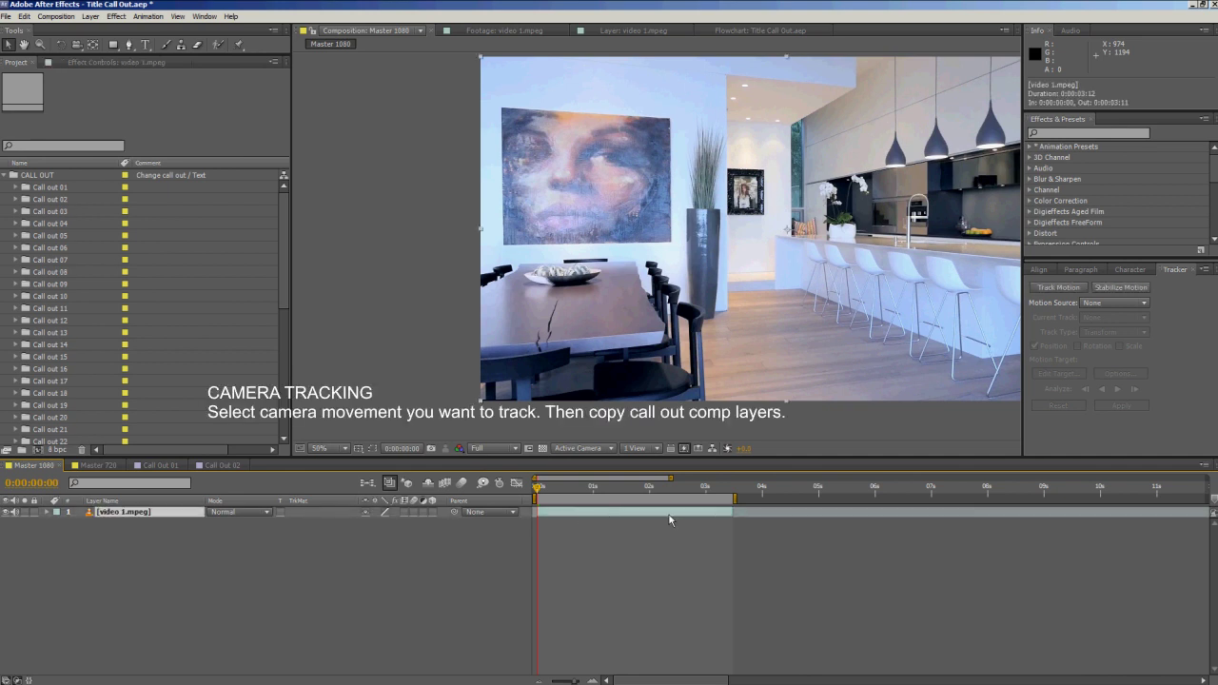
left_click(15, 187)
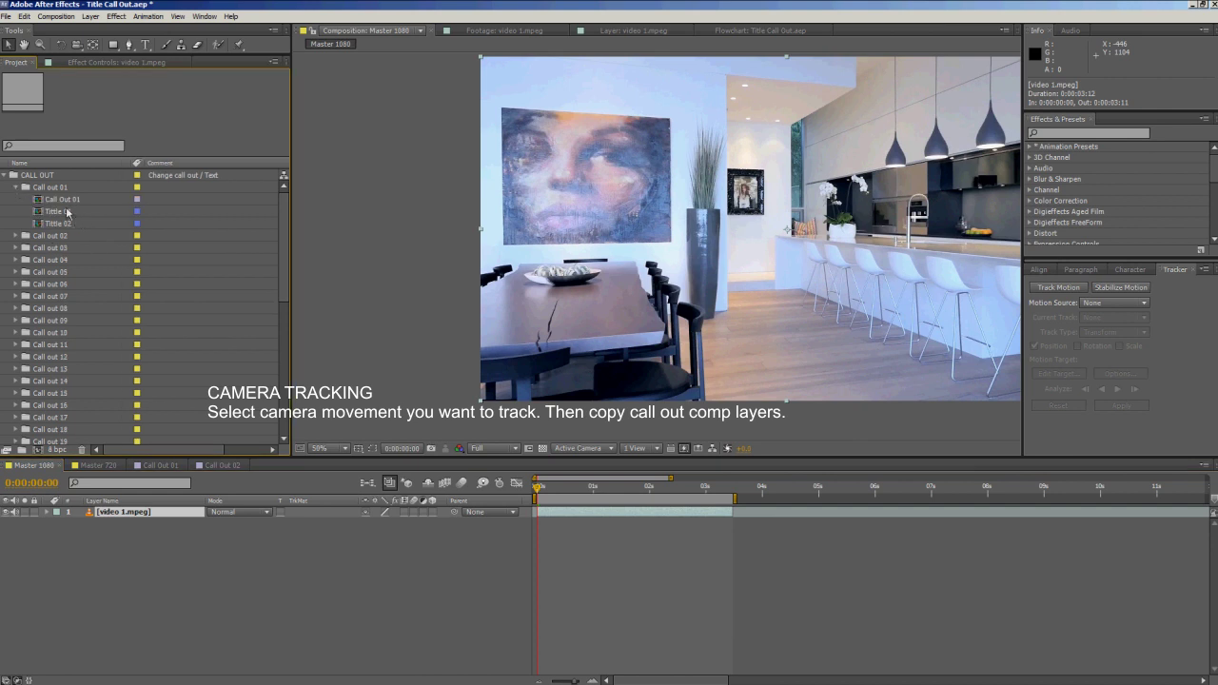
double_click(61, 200)
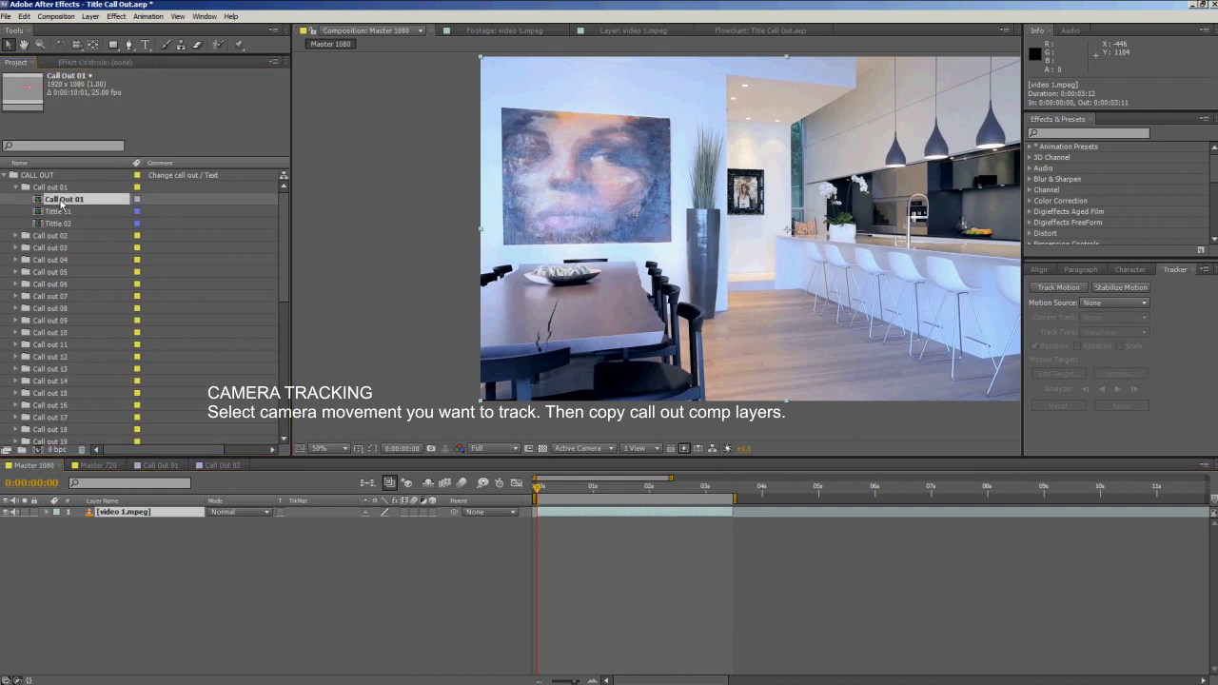
left_click(566, 592)
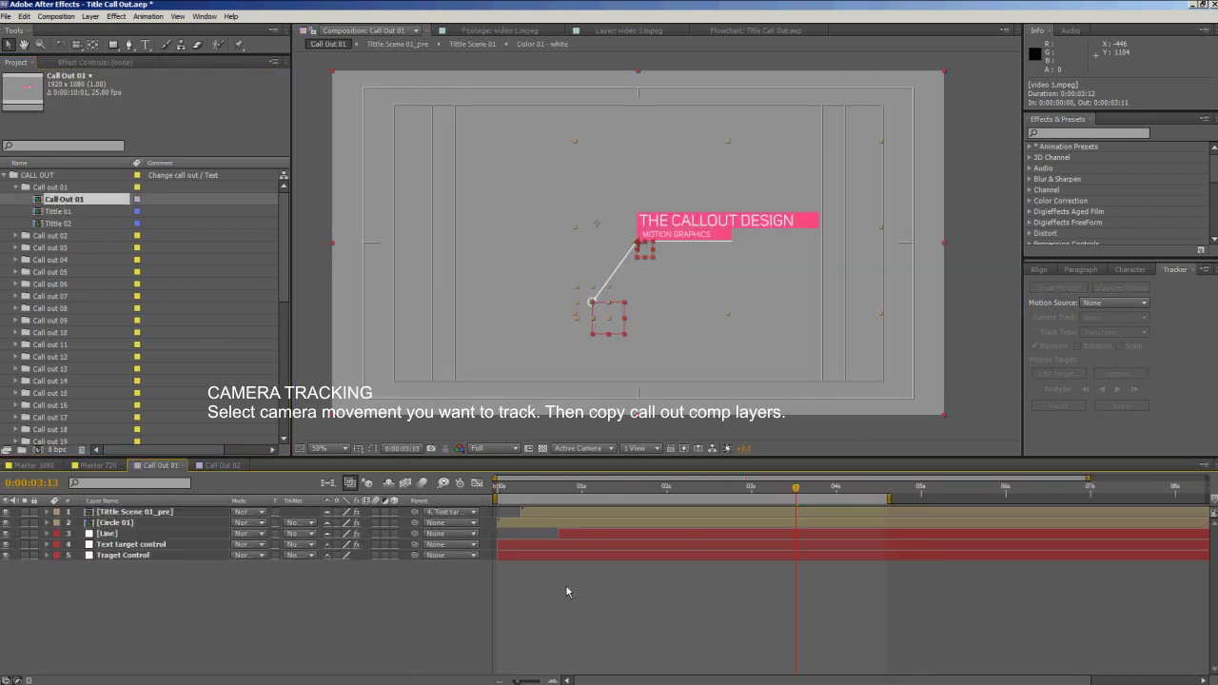
left_click(534, 515)
key("ctrl+a")
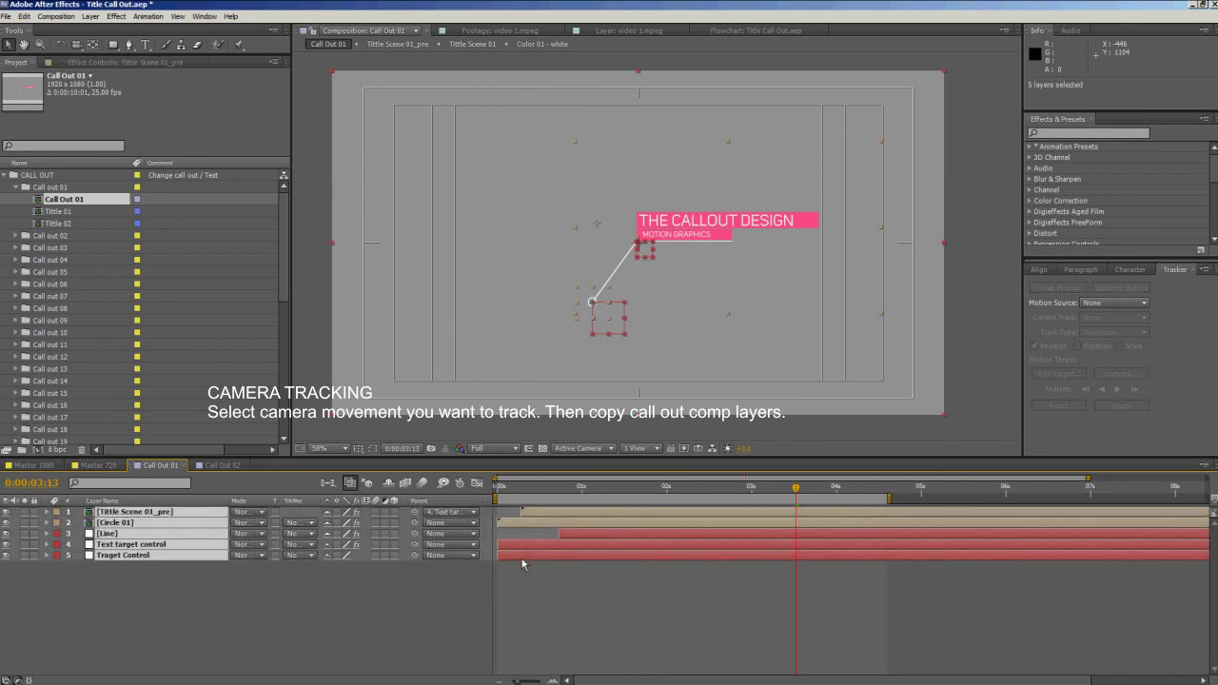
key("ctrl+c")
Paste the copied callout layers into the Master 1080 composition above the video and scrub to a frame showing the full callout.
left_click(45, 465)
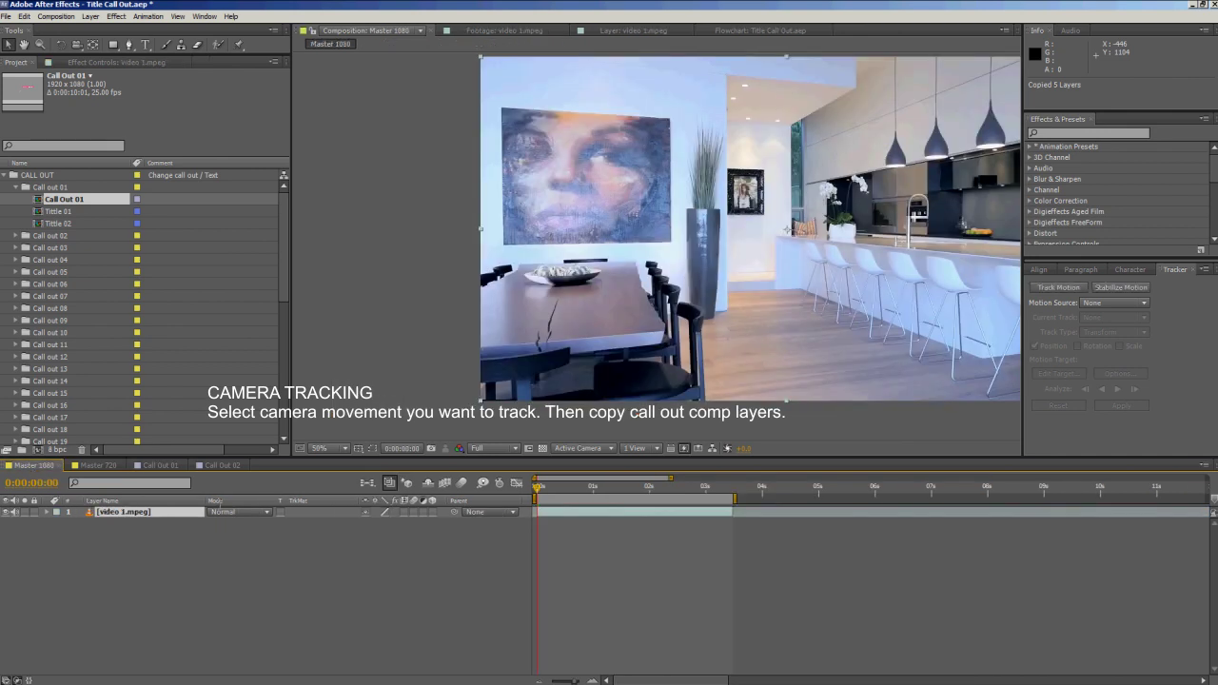
key("ctrl+v")
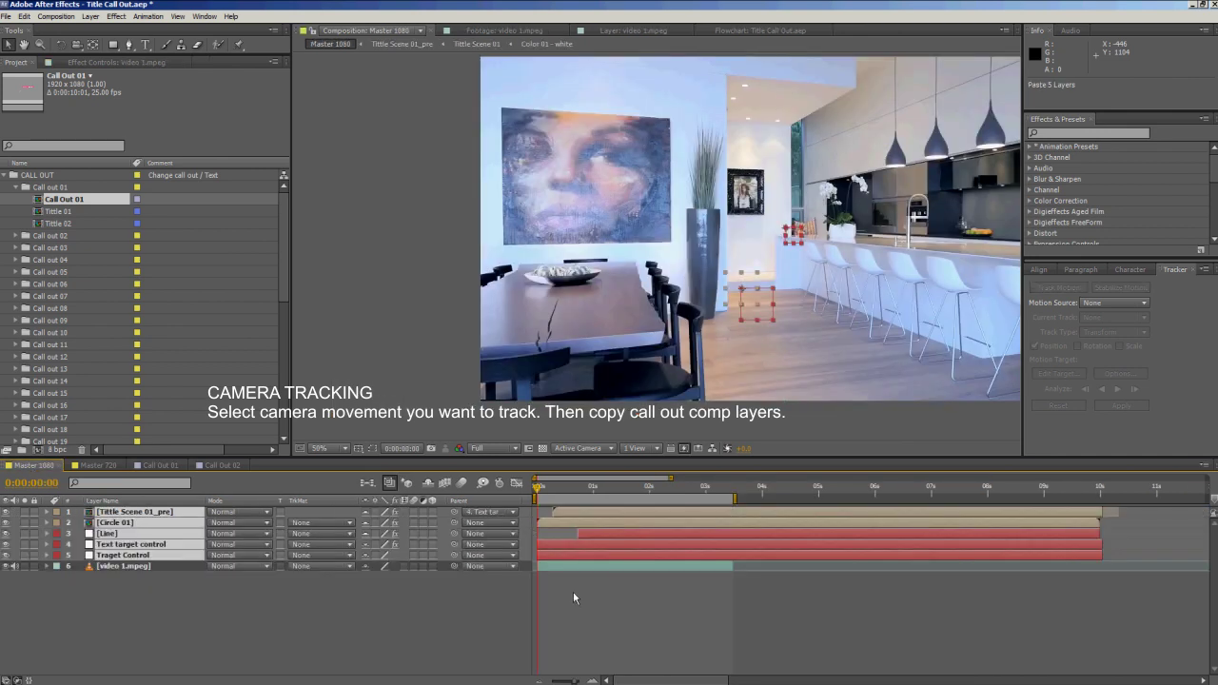
left_click(644, 644)
left_click_drag(555, 496, 702, 506)
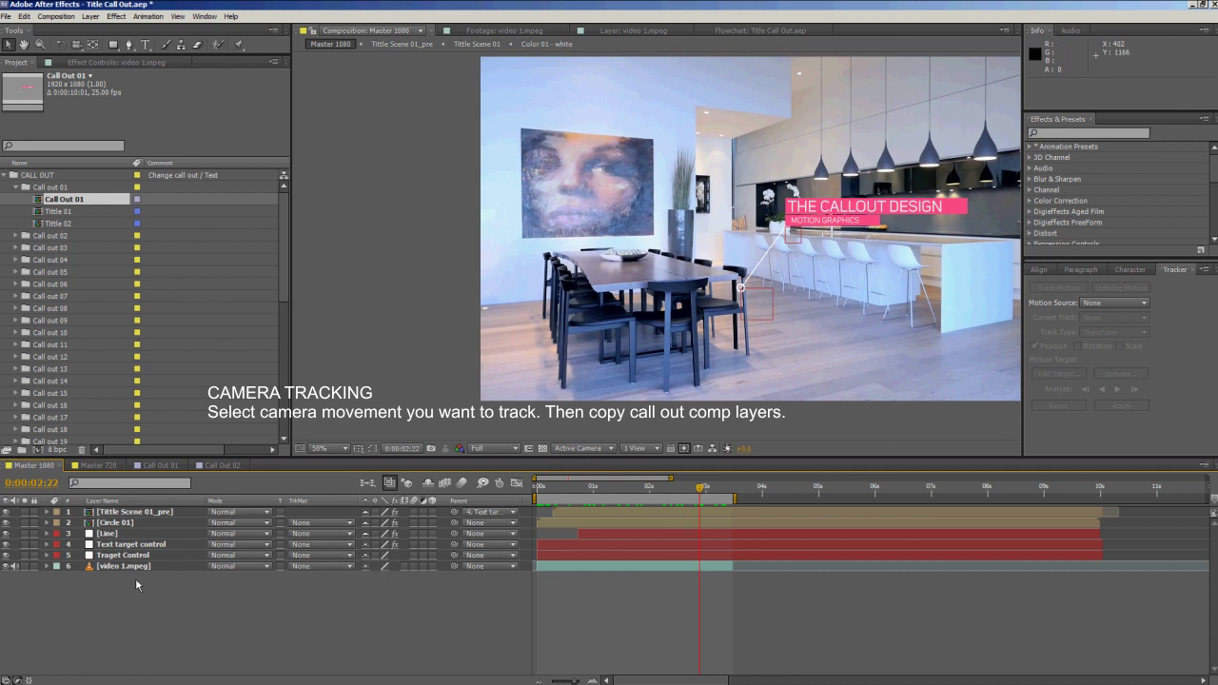
Lock the Tittle Scene 01_pre, Circle 01 and Line layers in Master 1080.
left_click(119, 512)
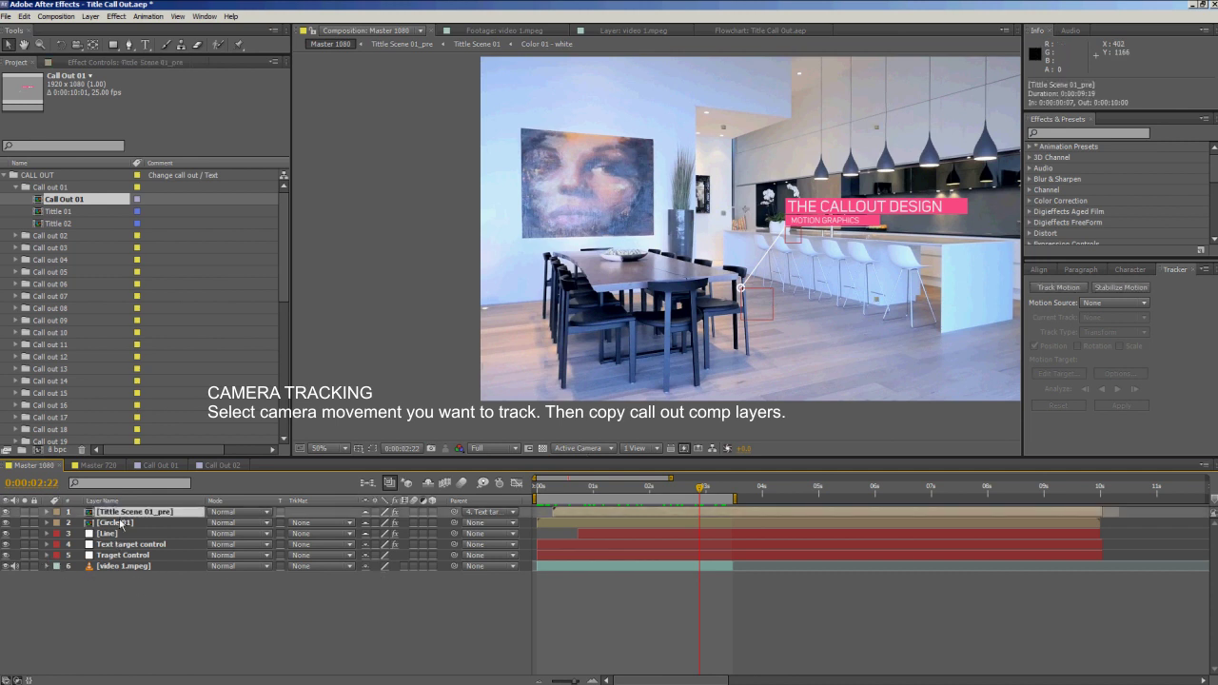
left_click(107, 533, "shift")
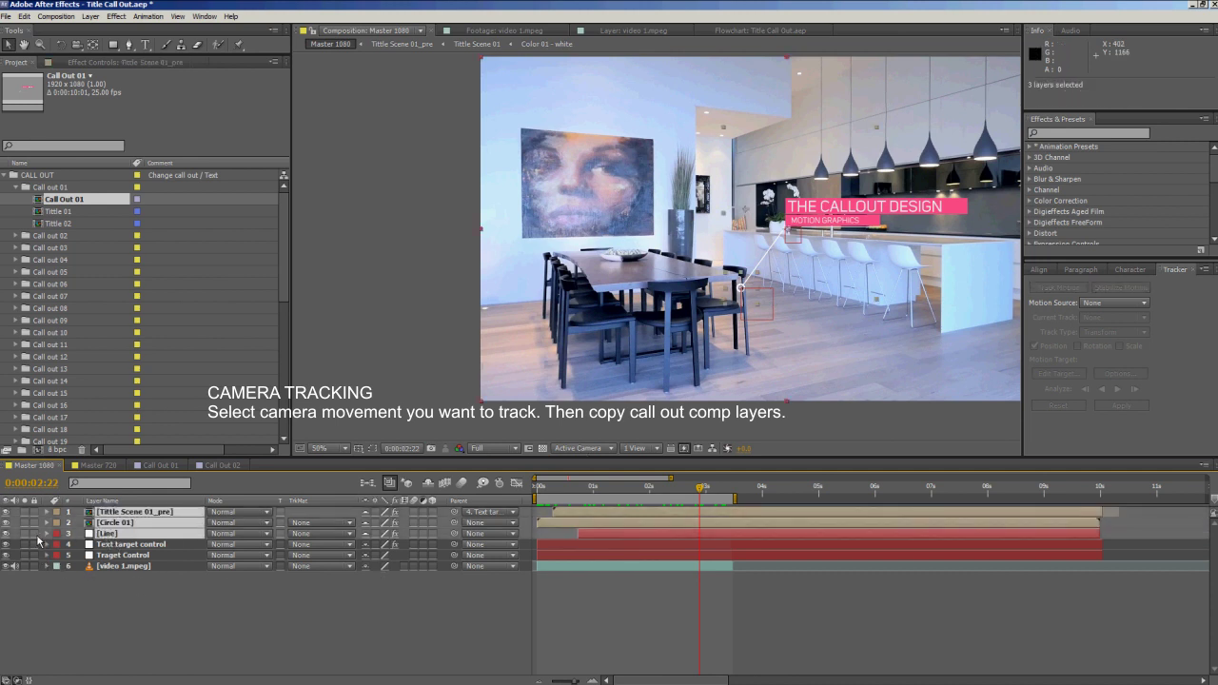
left_click(35, 534)
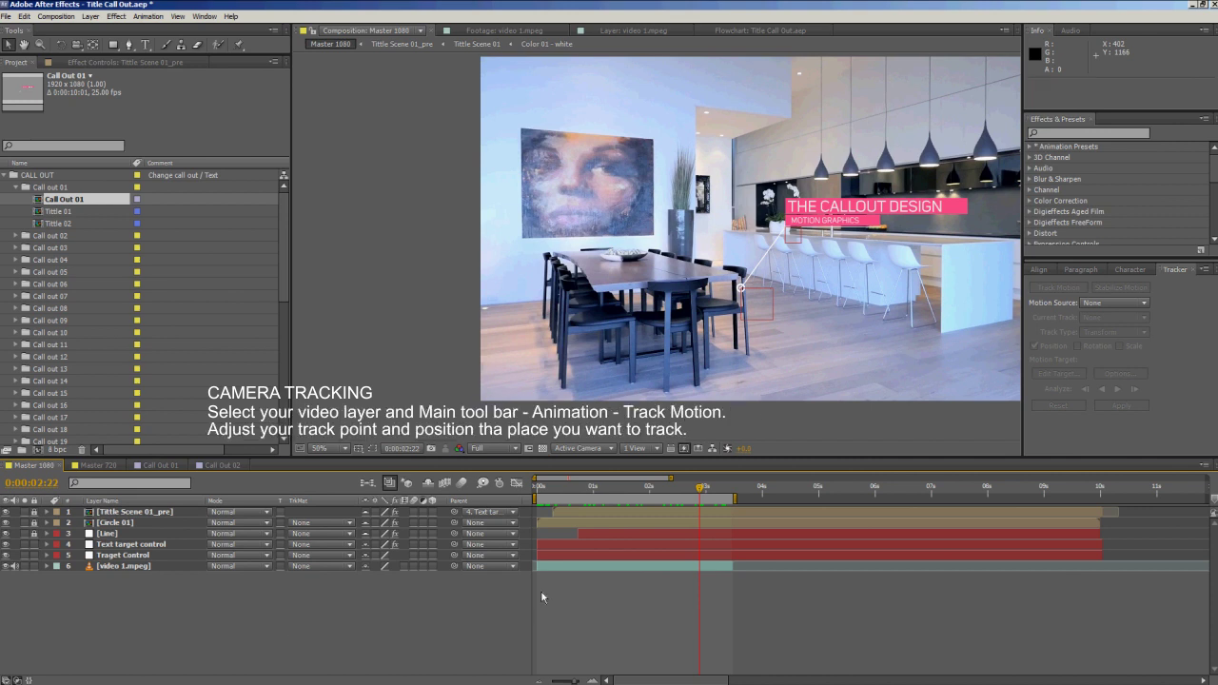
Return to the first frame and start Track Motion on the video 1.mpeg layer.
left_click(668, 568)
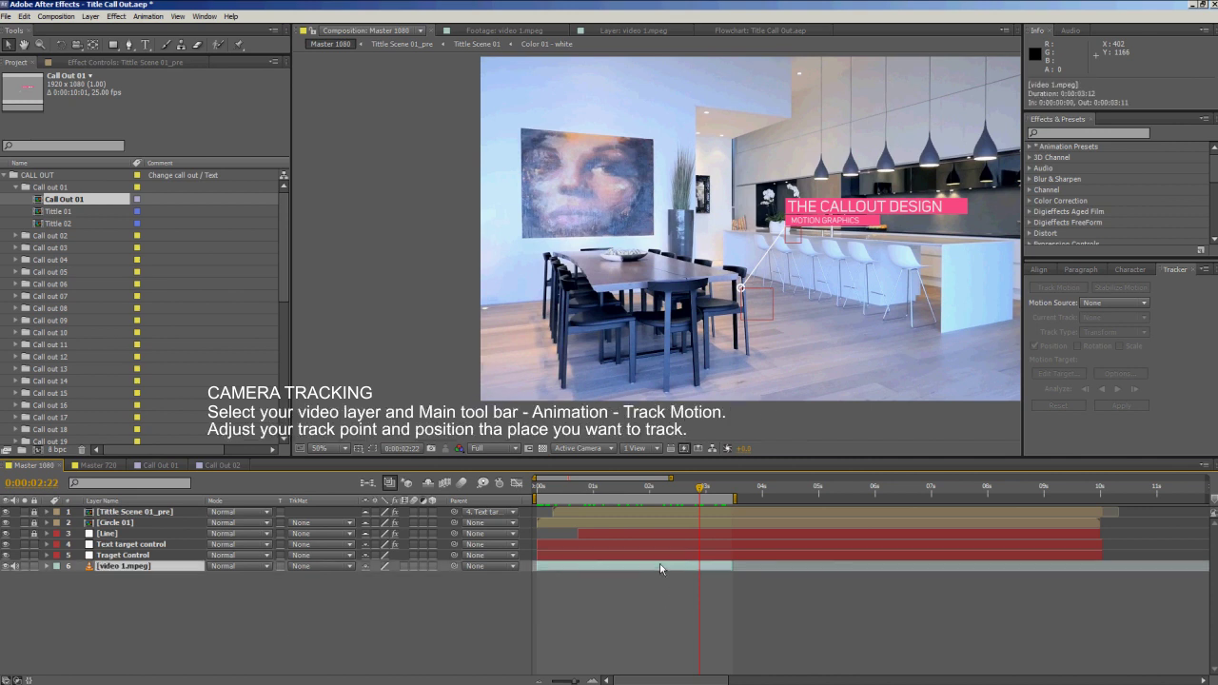
left_click_drag(705, 488, 519, 491)
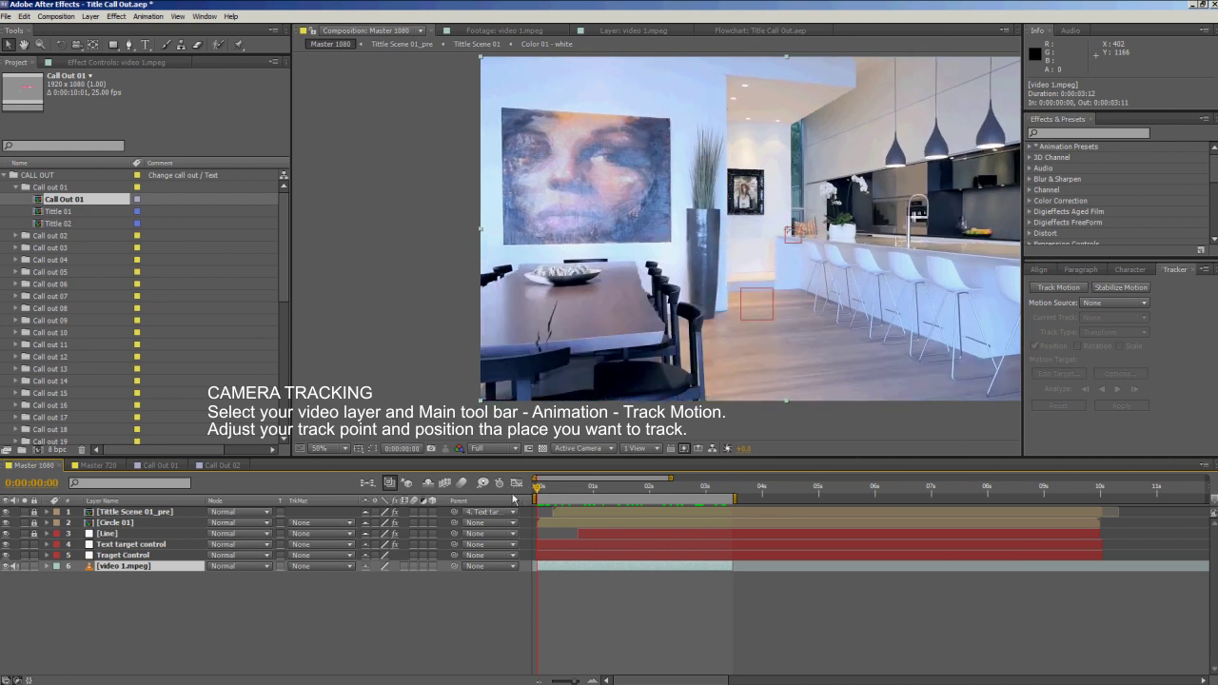
left_click(618, 587)
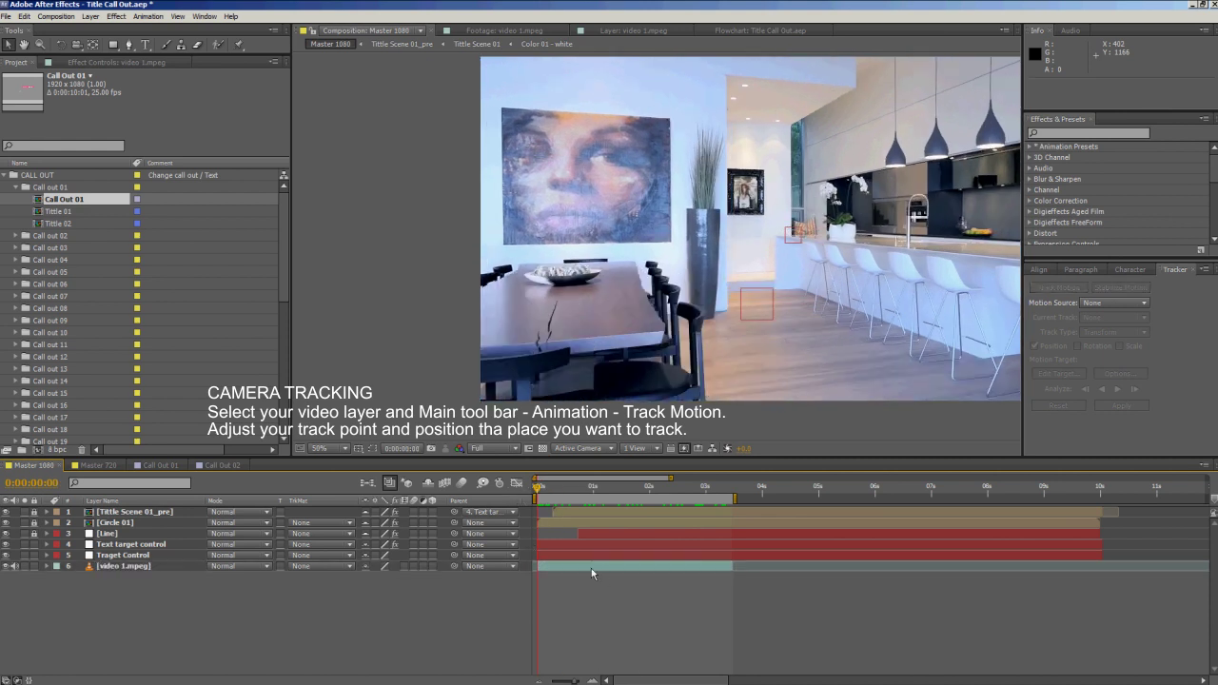
left_click(591, 568)
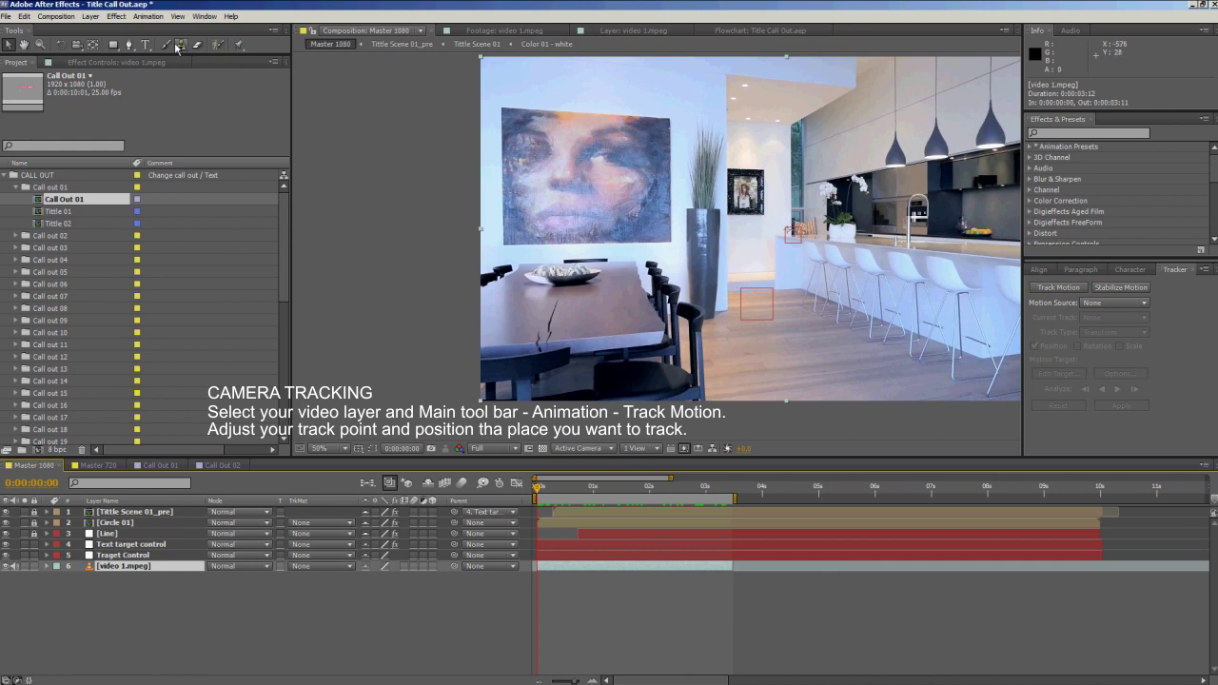
left_click(149, 17)
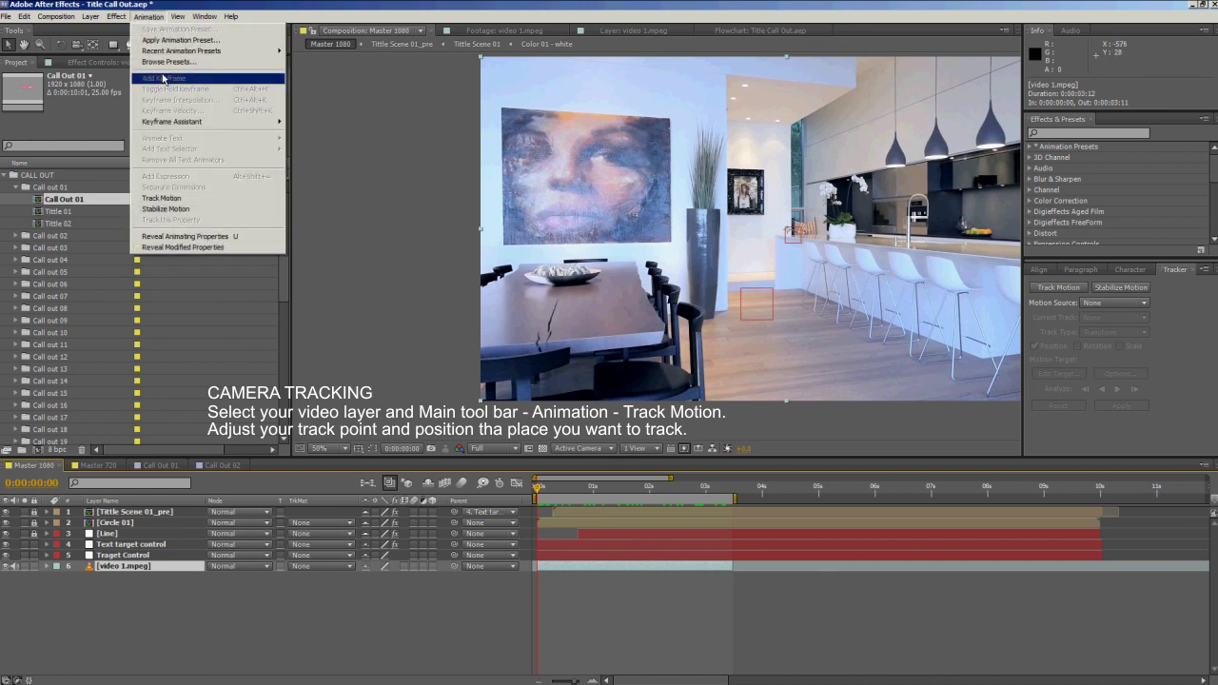
left_click(190, 200)
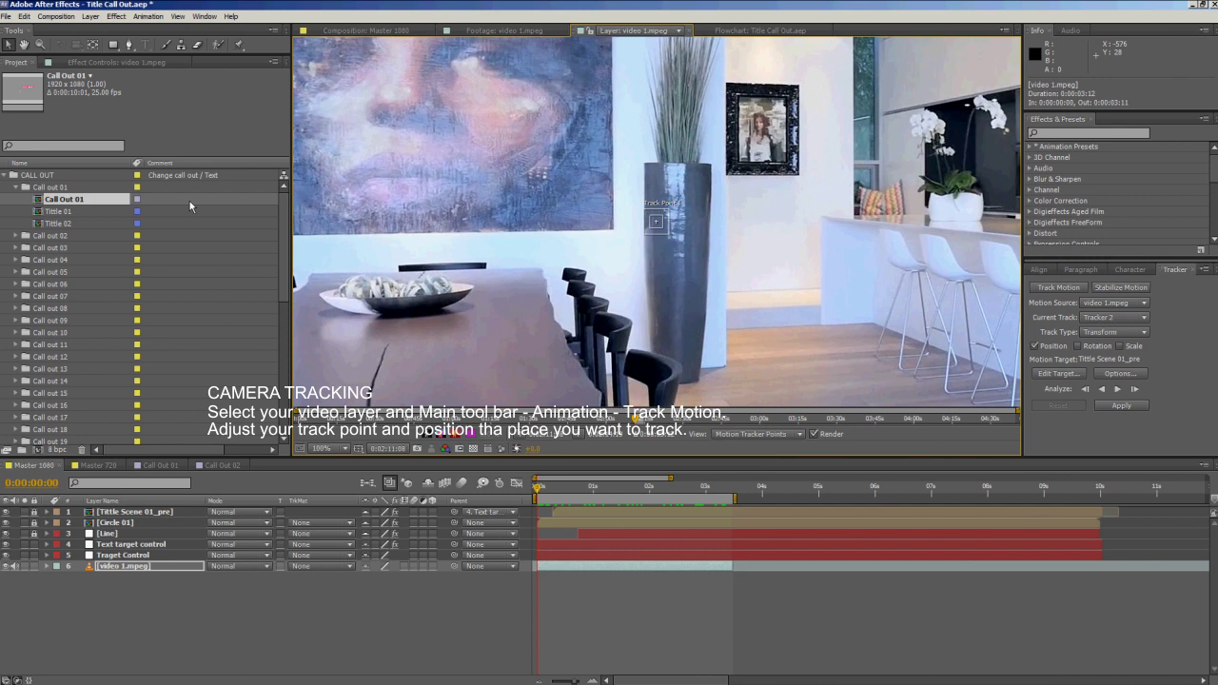
Enlarge the track point's search and feature regions and place it on the rim of the bowl on the table.
left_click_drag(530, 236, 668, 220)
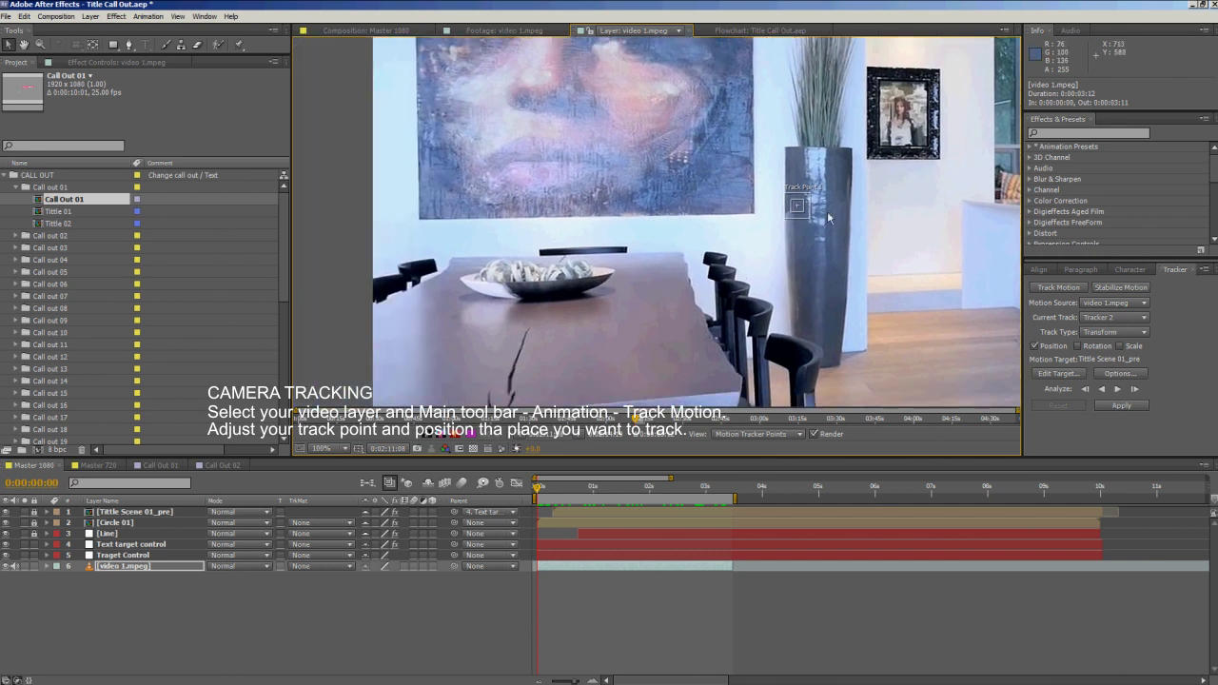
left_click_drag(809, 217, 850, 256)
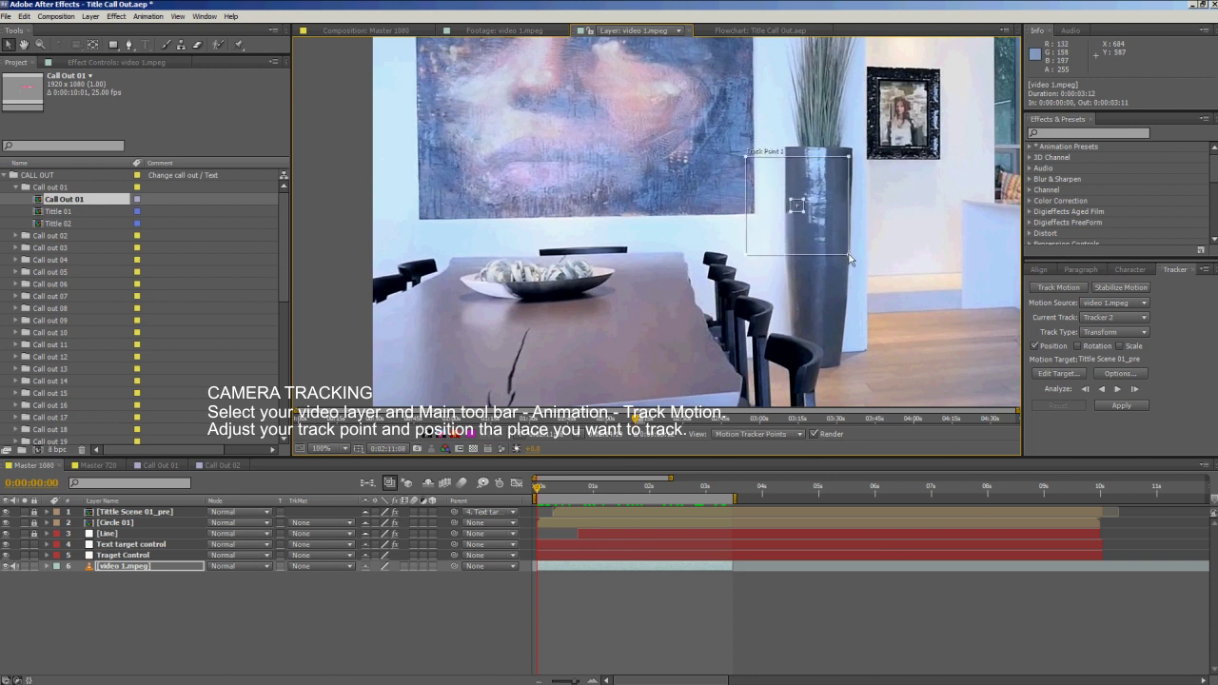
left_click_drag(806, 216, 817, 221)
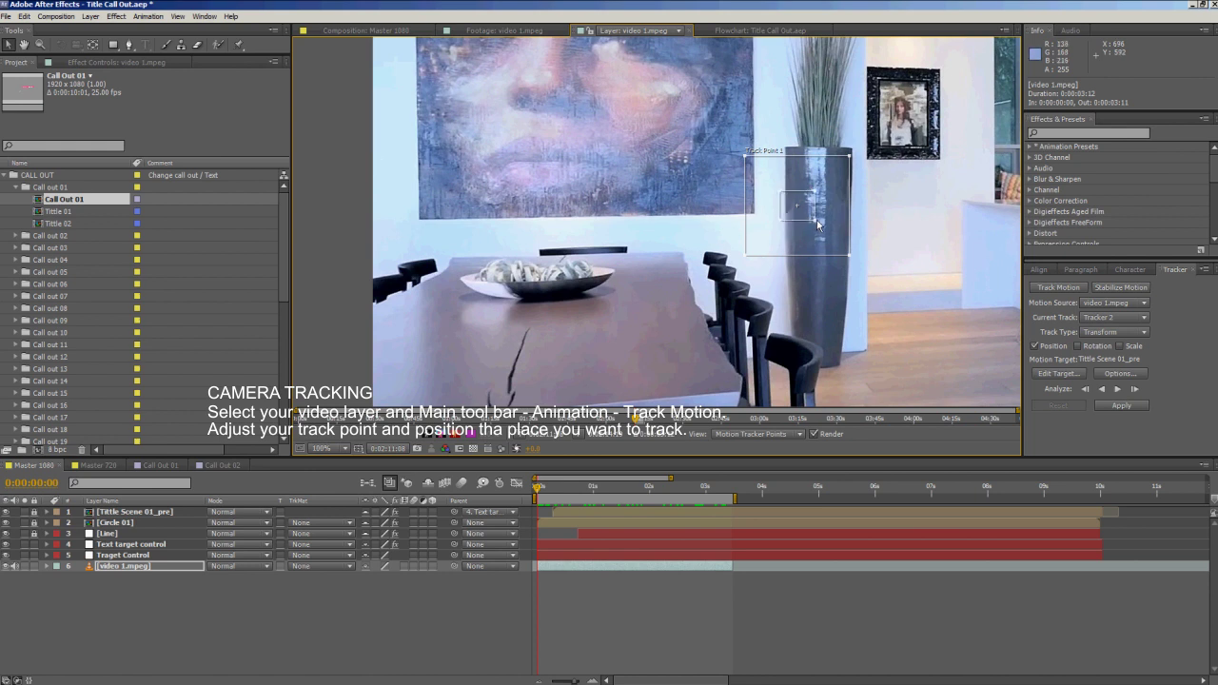
left_click_drag(851, 260, 658, 306)
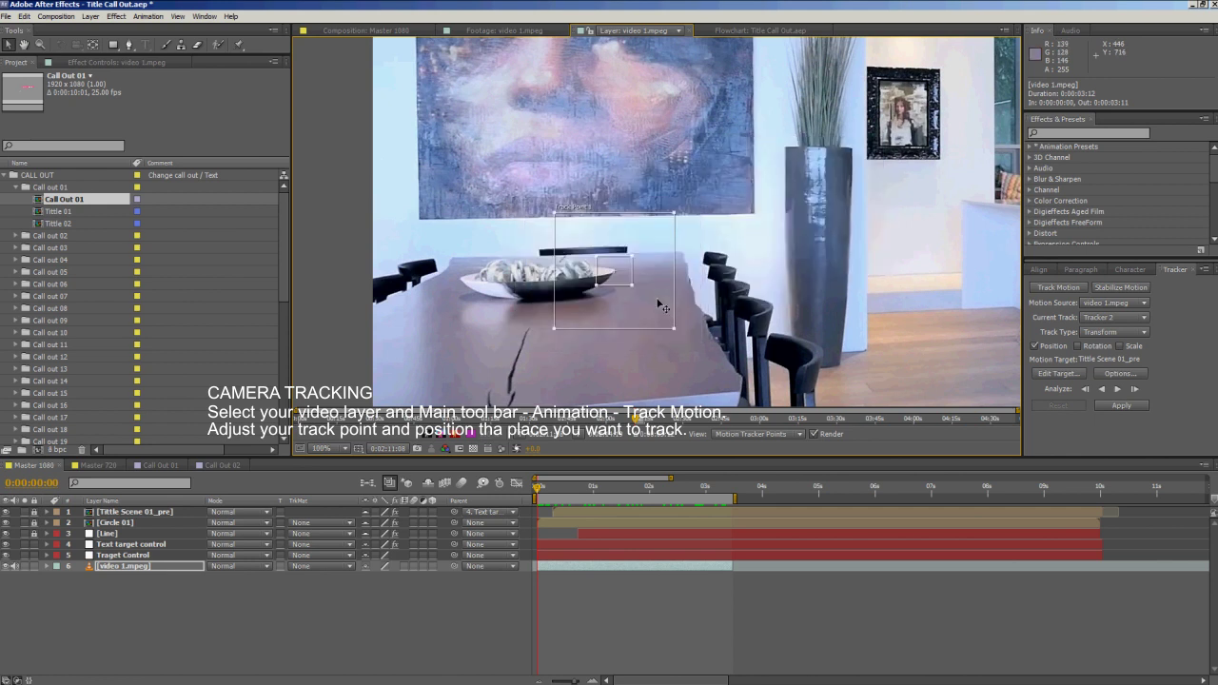
Assign the Traget Control layer as the motion target and analyze the track forward to the end of the clip.
left_click(1055, 373)
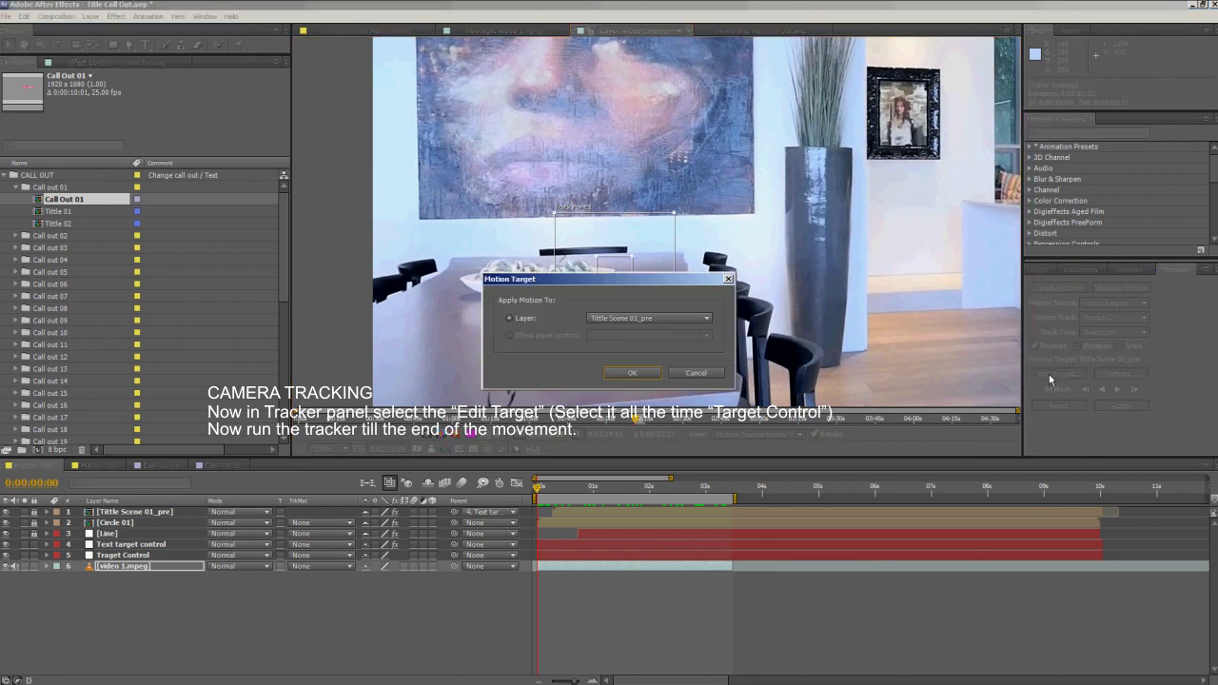
left_click(671, 321)
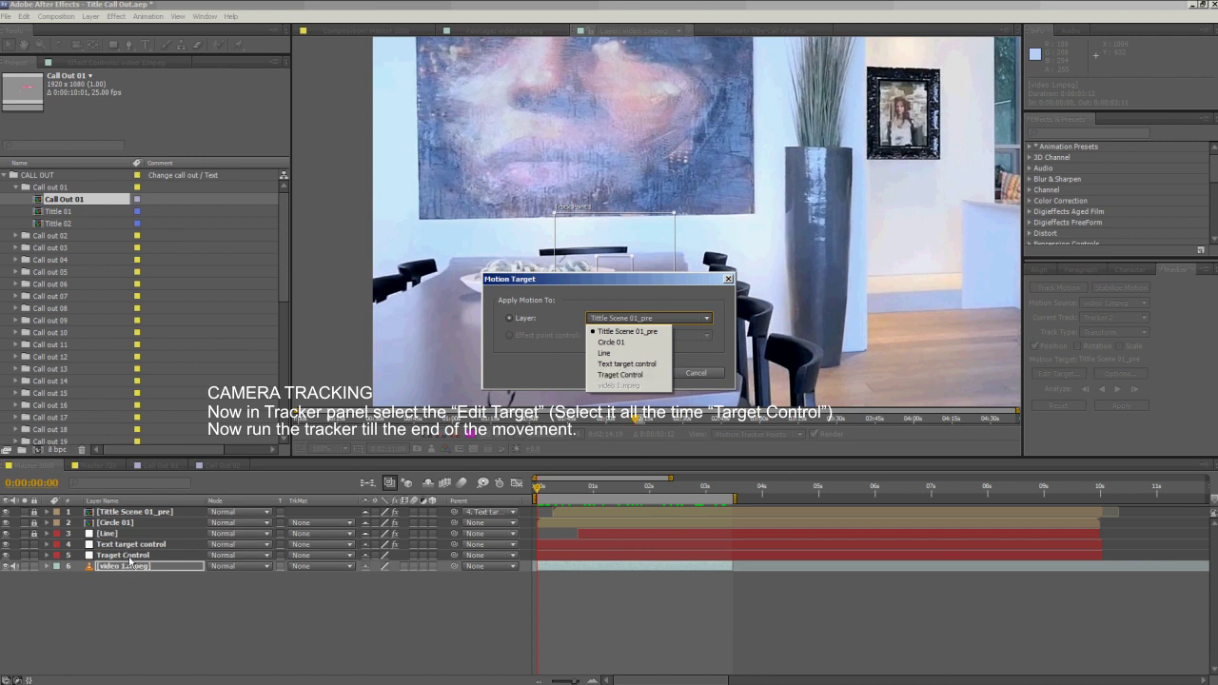
left_click(620, 374)
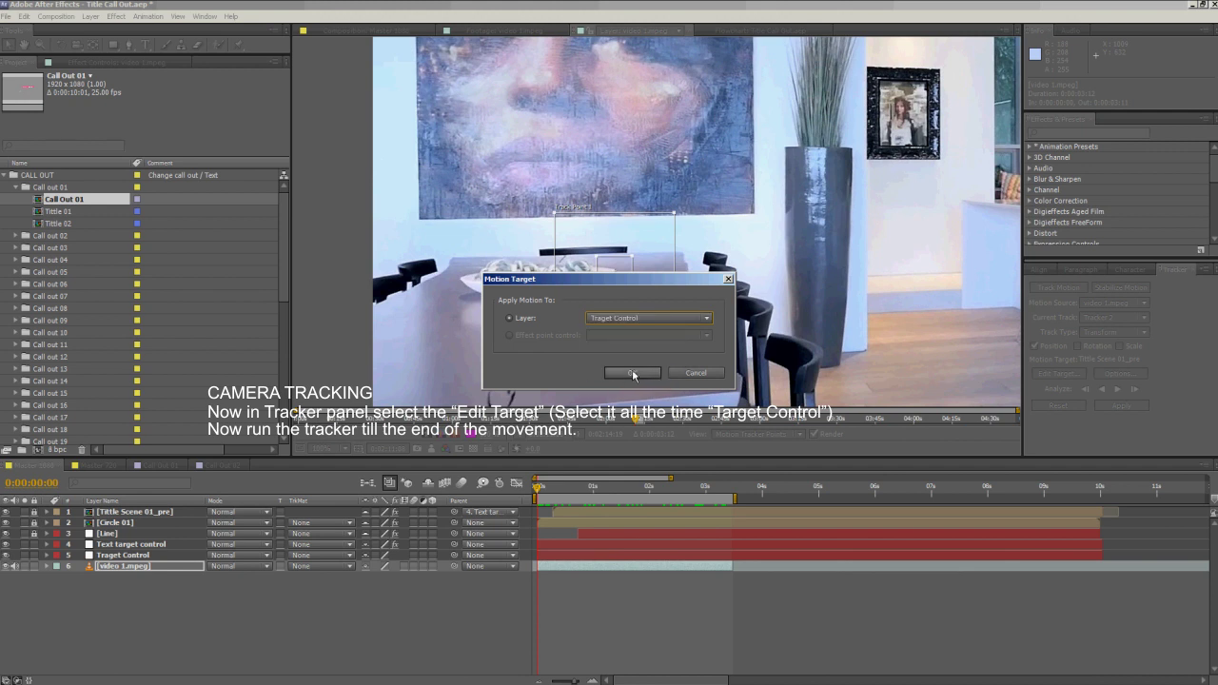
left_click(631, 372)
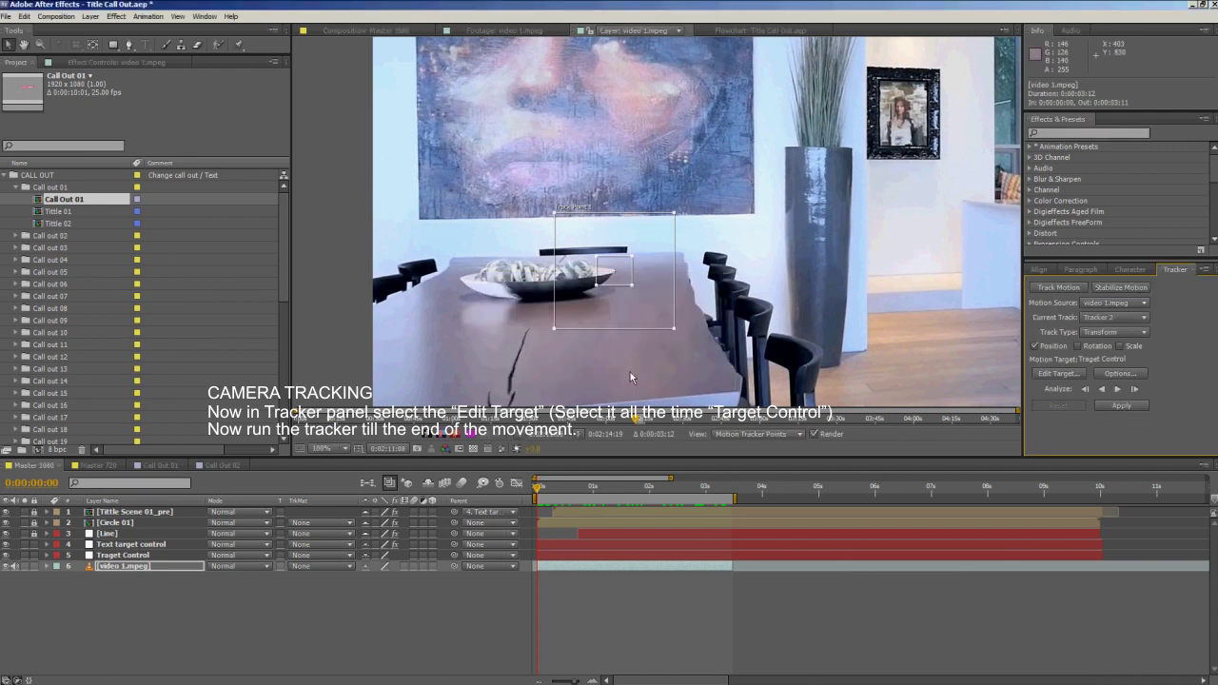
left_click(1118, 392)
left_click(1118, 390)
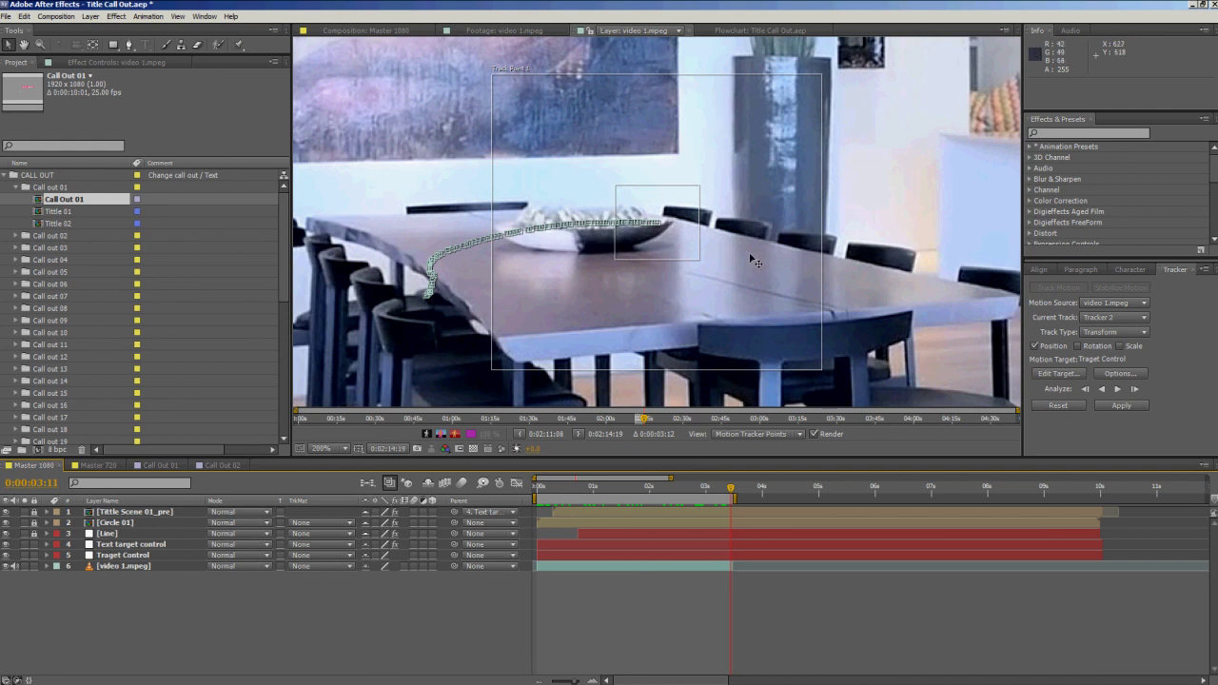
Scrub and play through the tracked footage to check how the track point follows the bowl, finishing at the first frame.
key("comma")
key("comma")
key("comma")
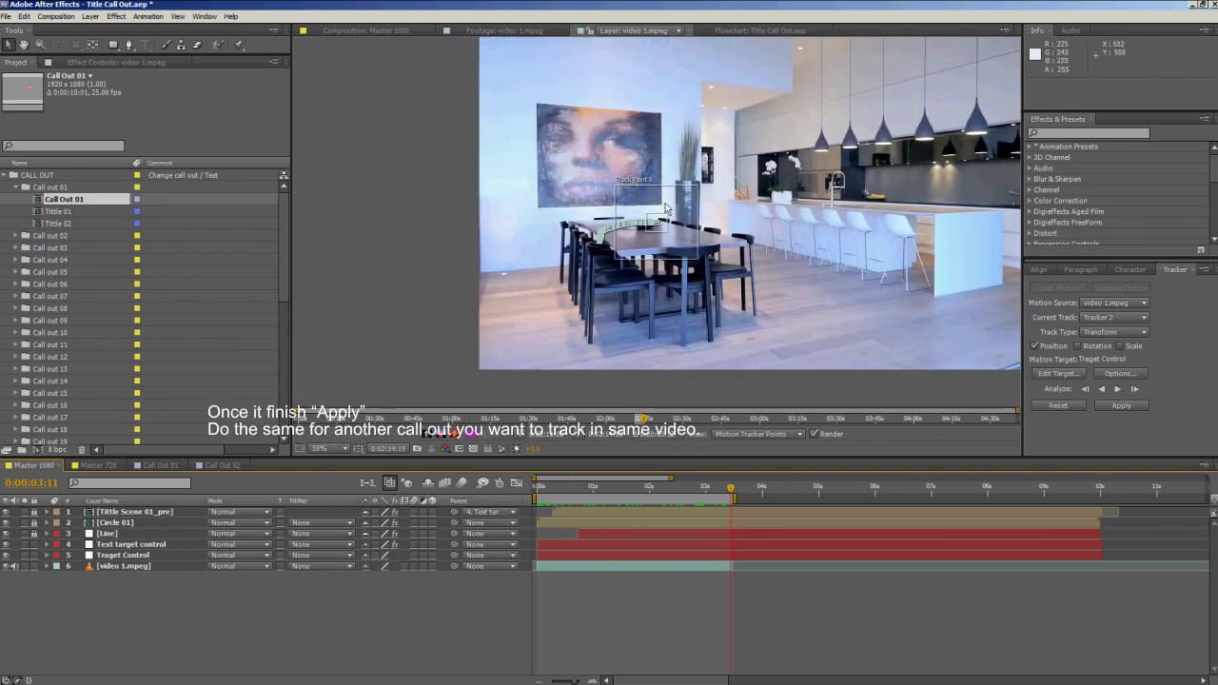
key("period")
key("period")
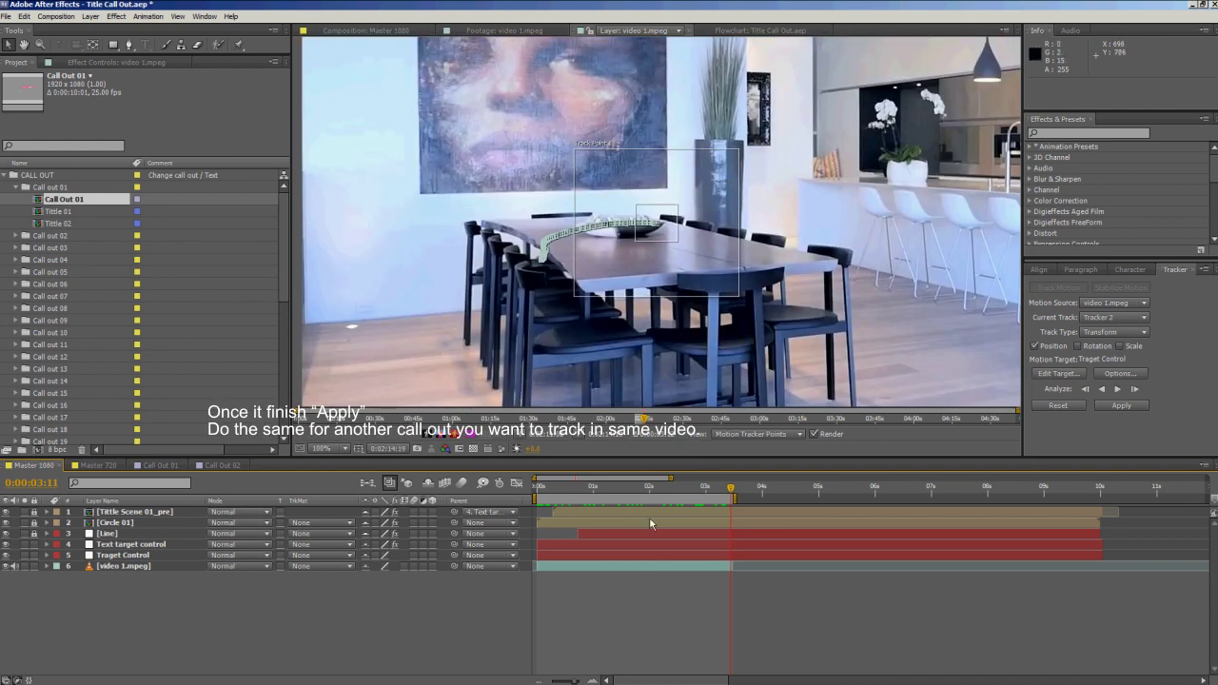
left_click(542, 493)
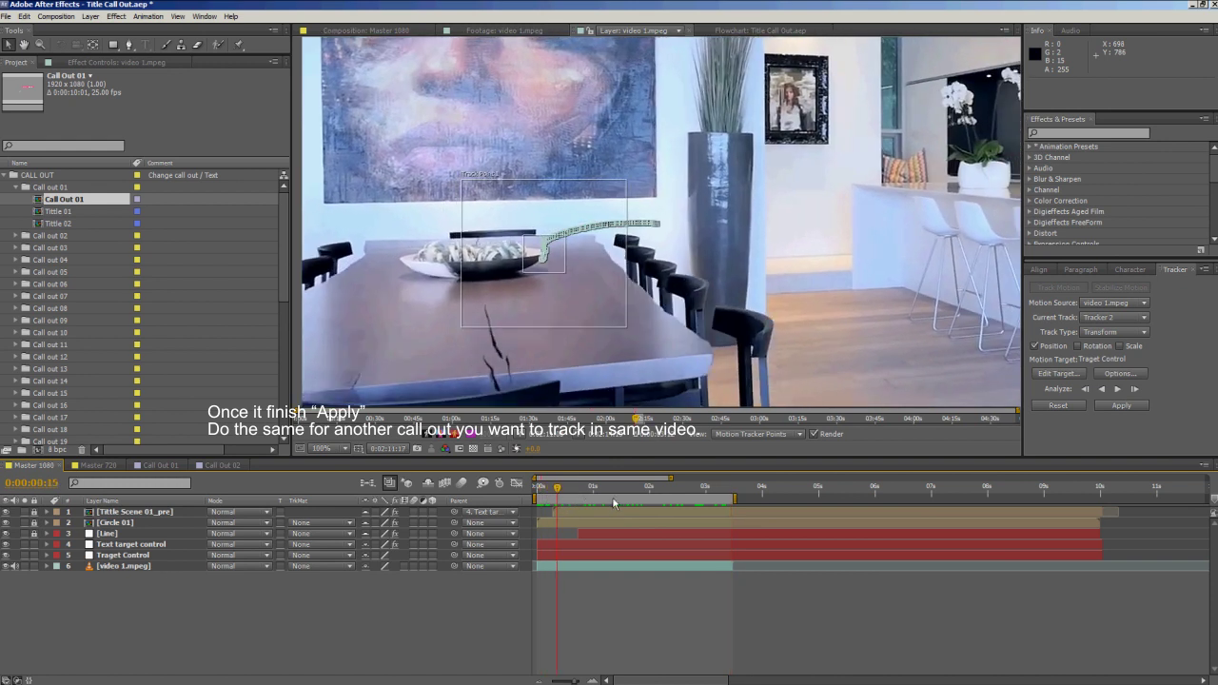
left_click(684, 494)
left_click(742, 508)
left_click_drag(654, 506, 543, 505)
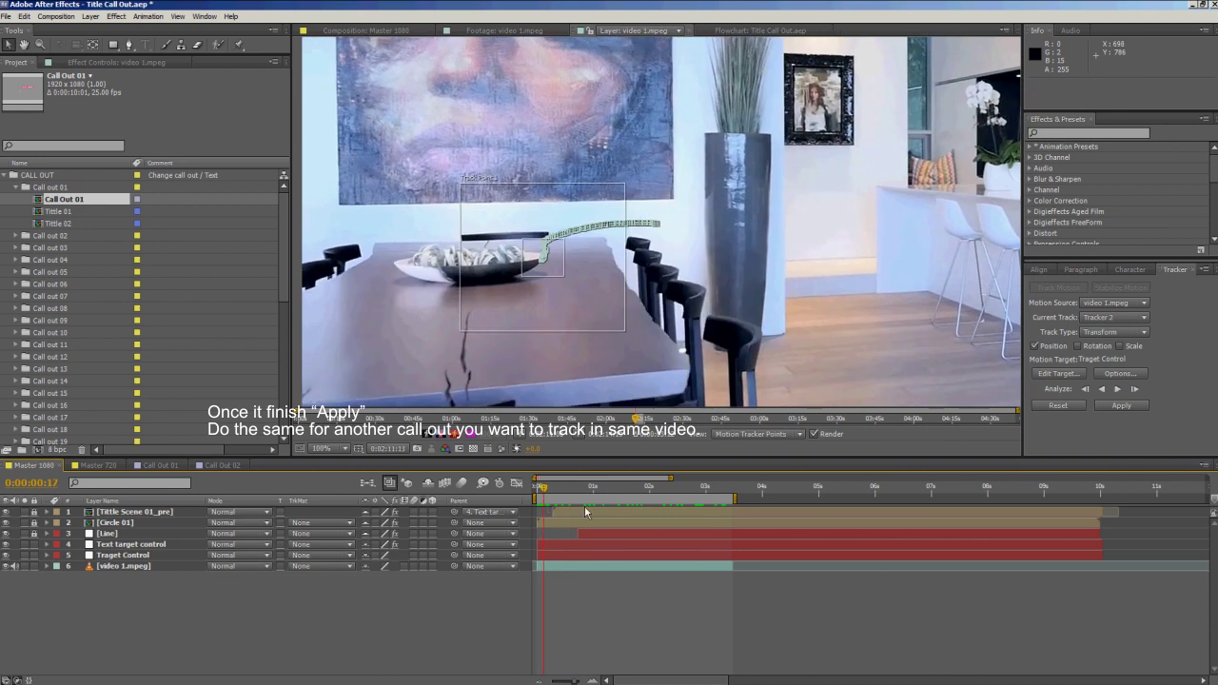
key("space")
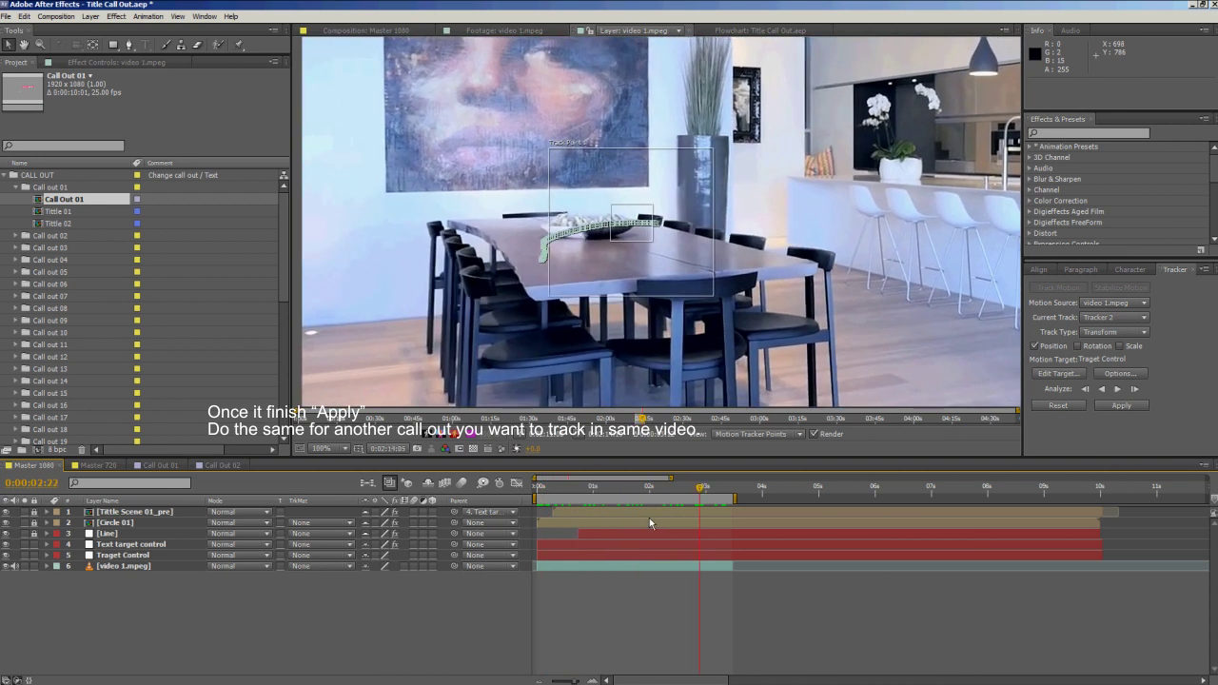
key("Home")
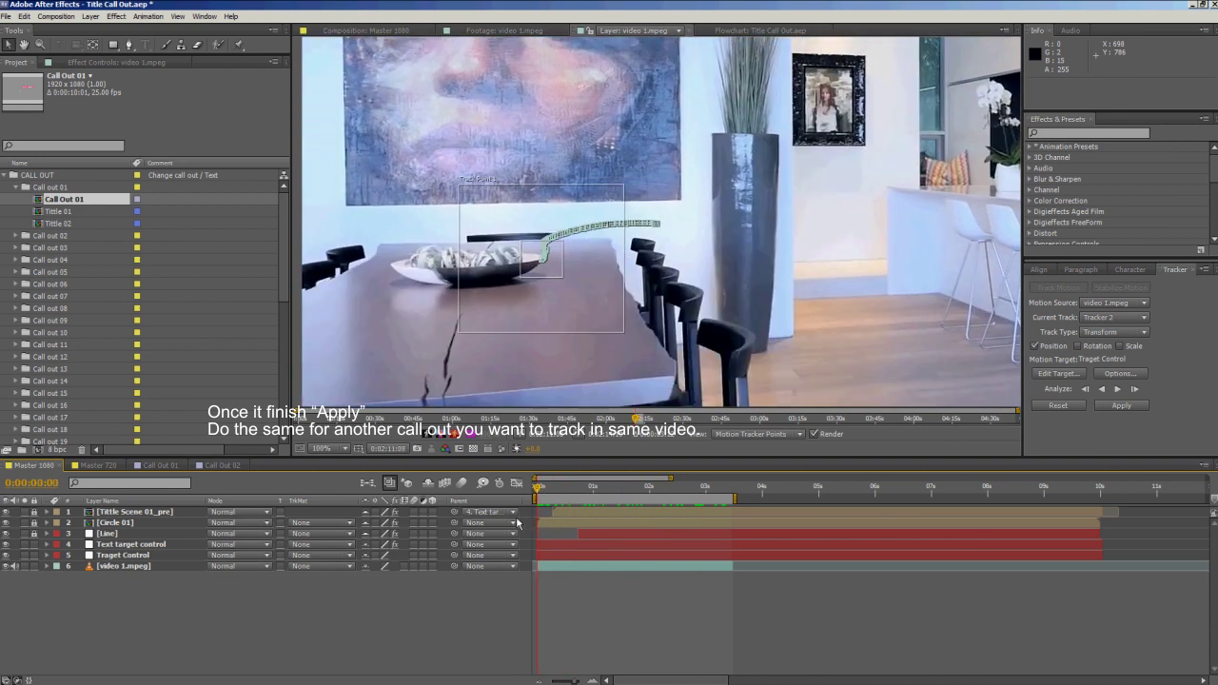
Apply the tracking data to Traget Control in the X and Y dimensions.
left_click(1112, 406)
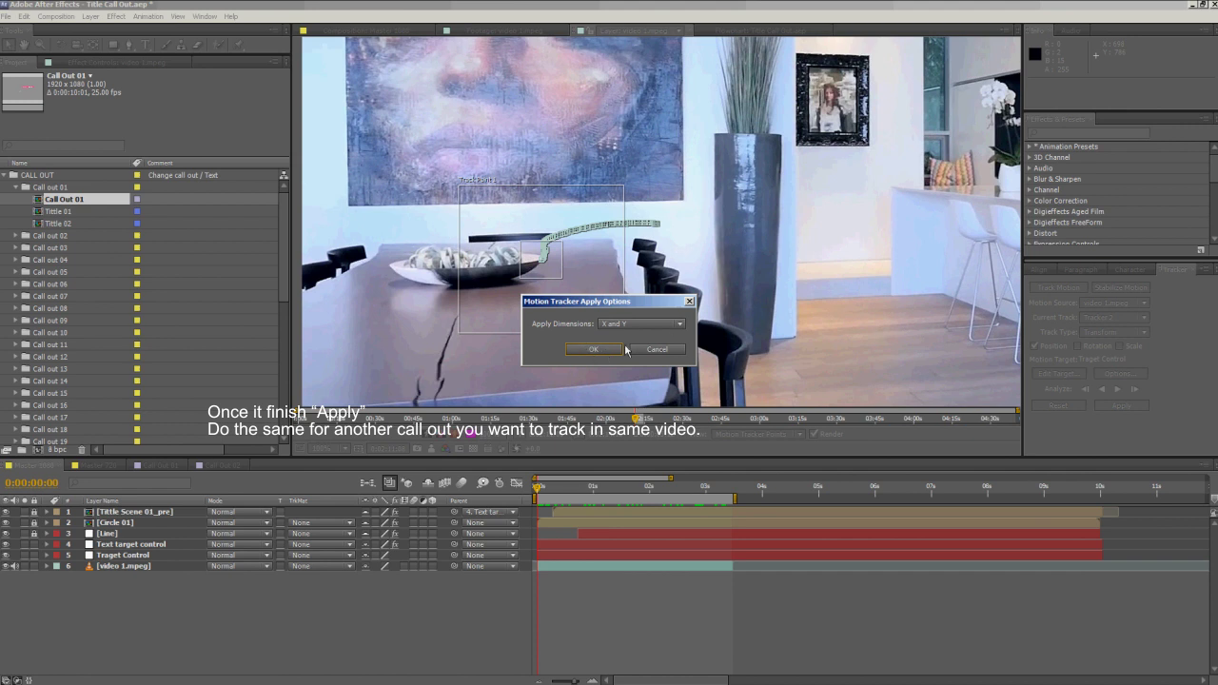
left_click(594, 349)
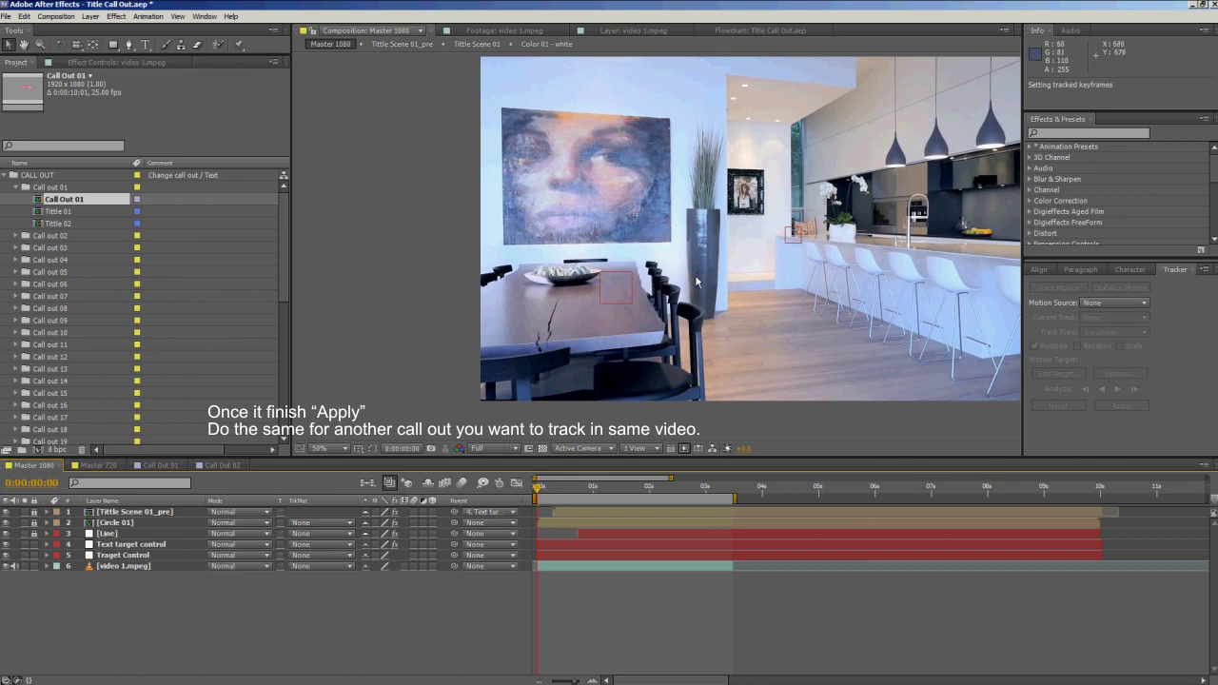
left_click_drag(684, 236, 572, 253)
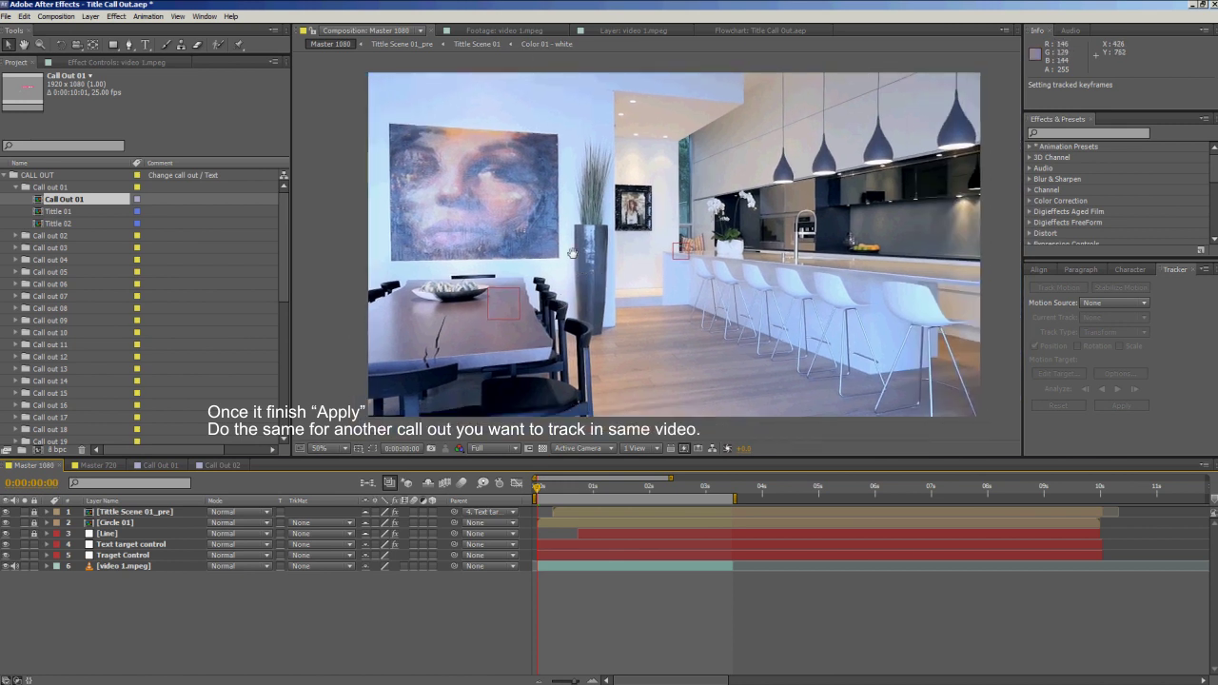
Scrub Master 1080 to 0:00:02:14 and examine how the callout's circle and line follow the bowl on the table.
left_click_drag(582, 293, 568, 282)
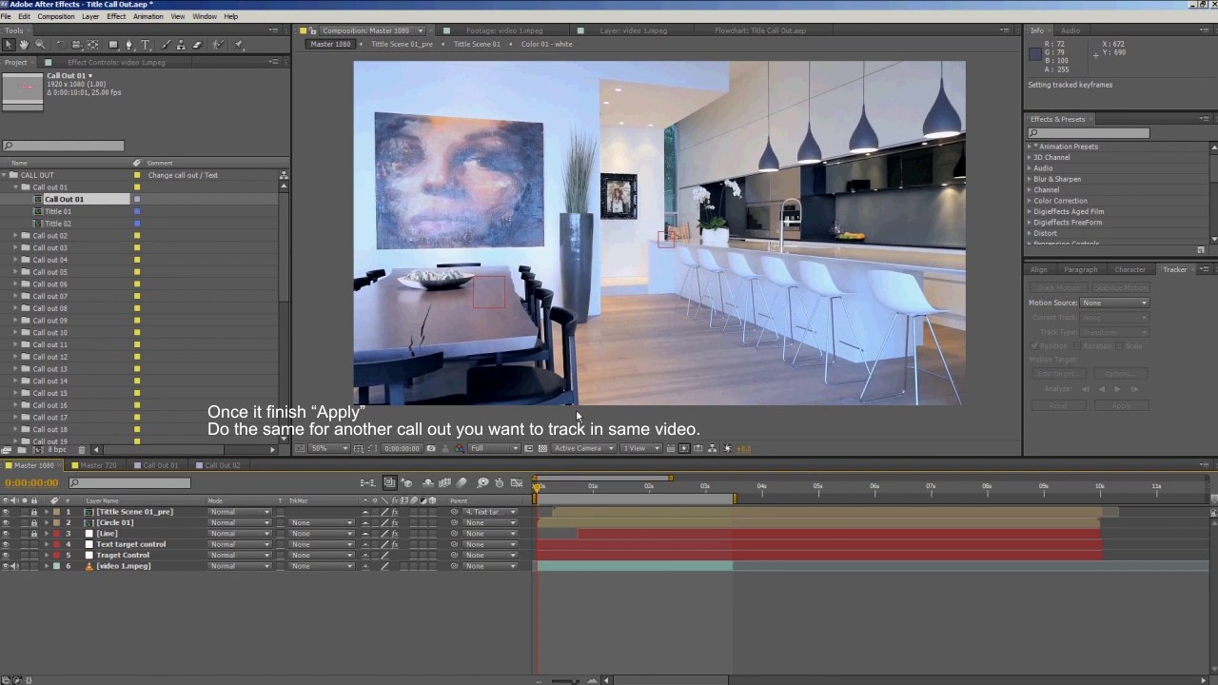
left_click_drag(549, 498, 703, 494)
left_click_drag(584, 496, 685, 507)
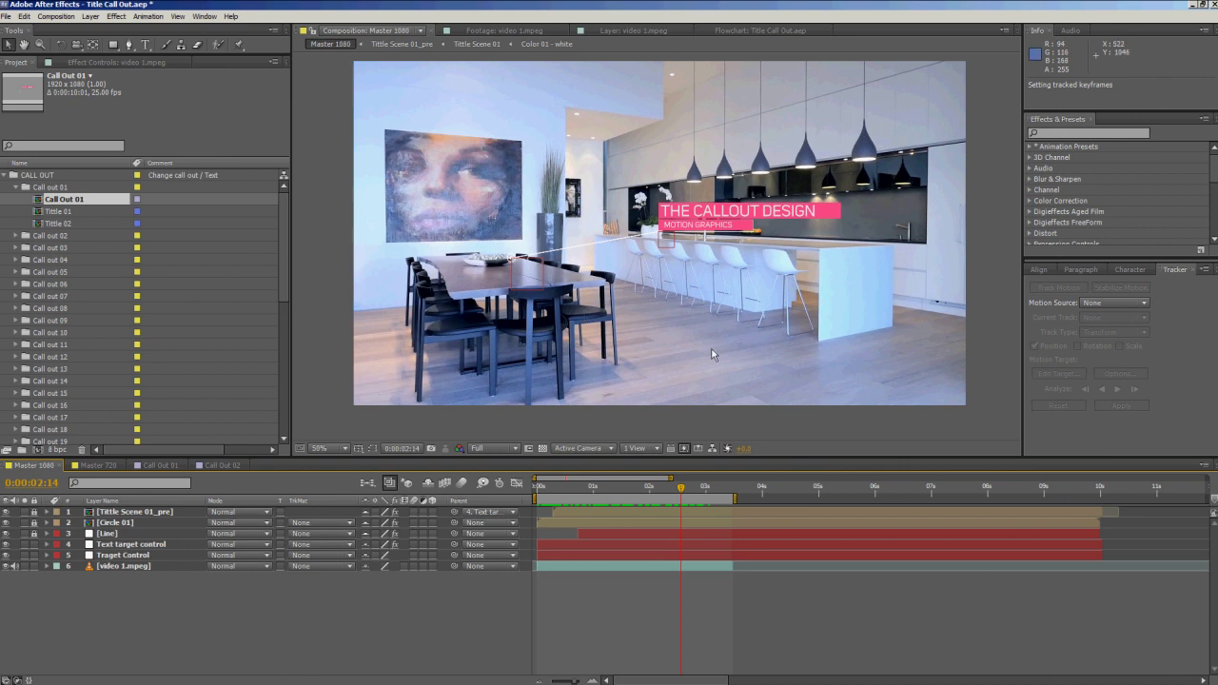
scroll(674, 209, "up", 2)
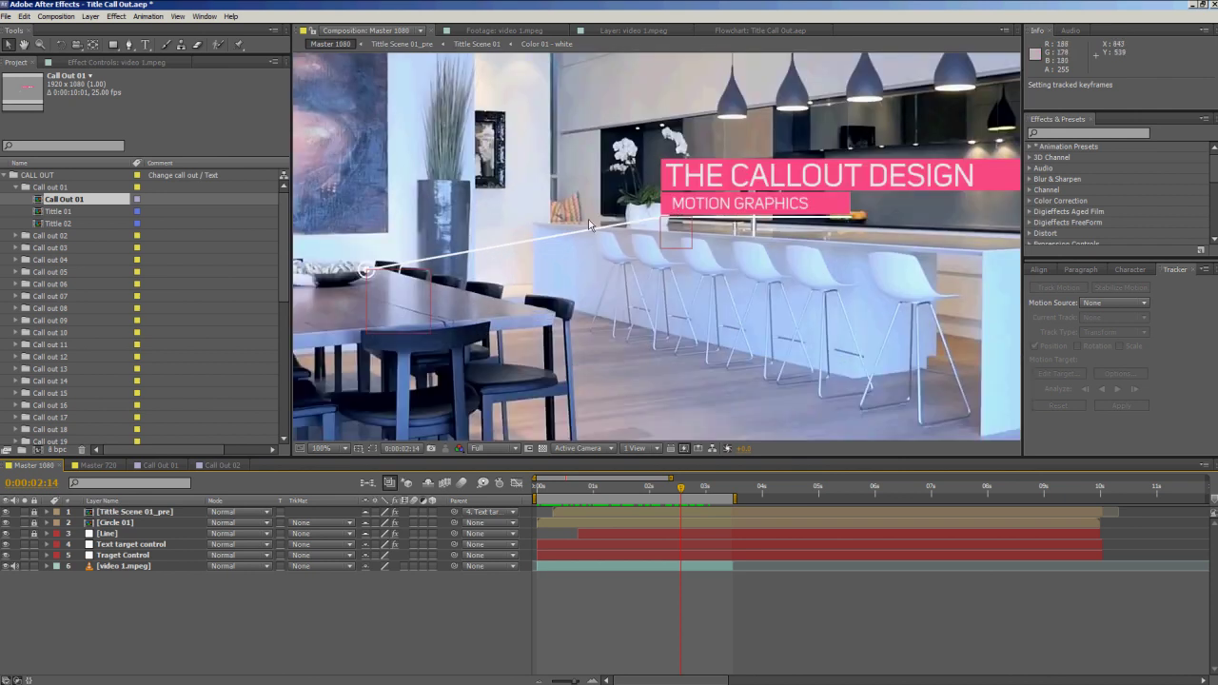
left_click_drag(561, 215, 658, 262)
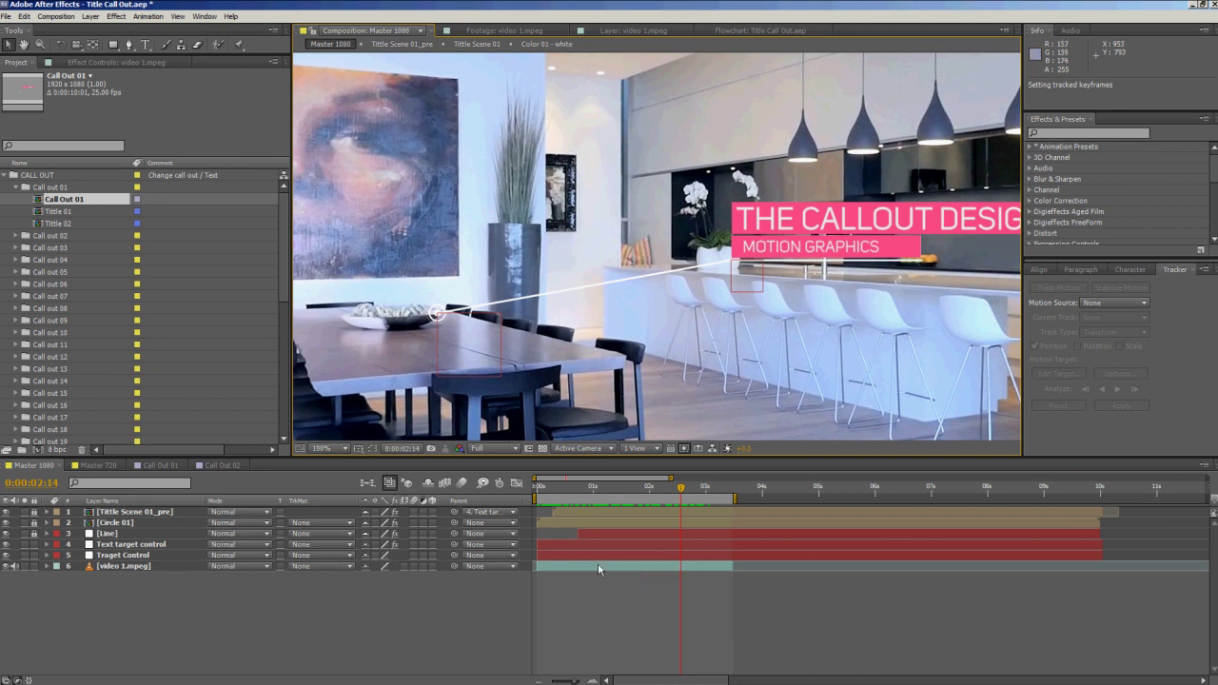
Move the Text target control layer to X 580, Y 434, placing the title above the tall vase, and scrub back to check it.
left_click(560, 549)
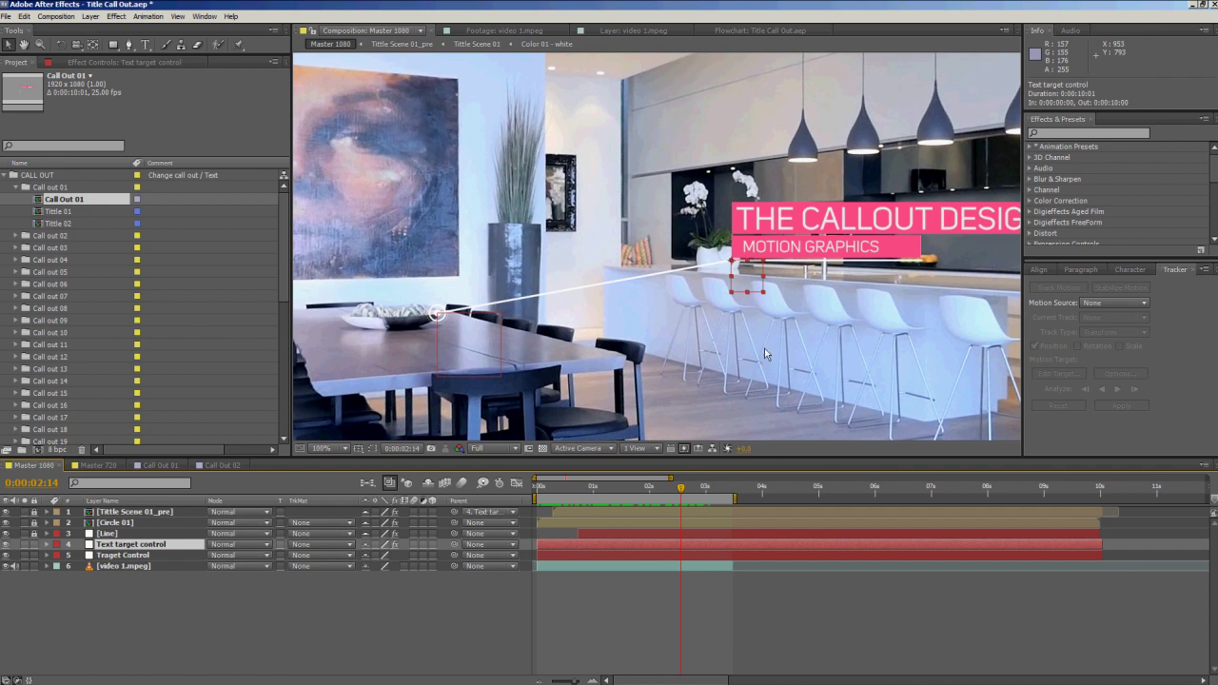
left_click_drag(745, 279, 614, 243)
left_click_drag(492, 246, 507, 219)
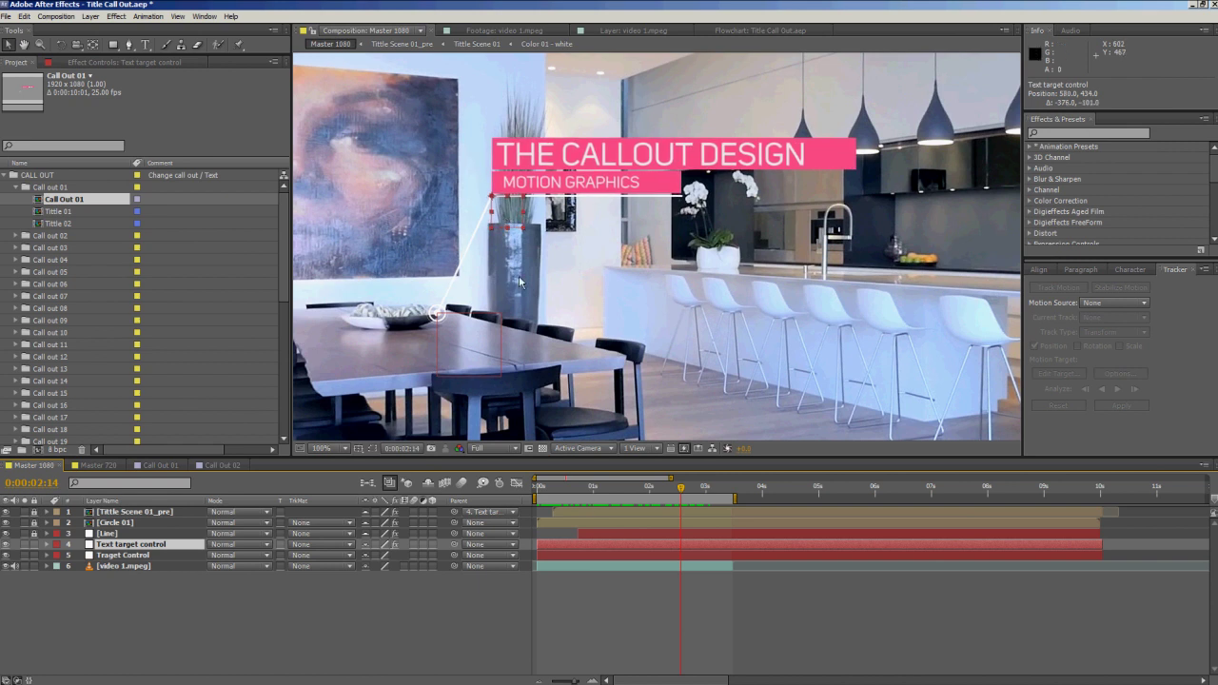
left_click(604, 573)
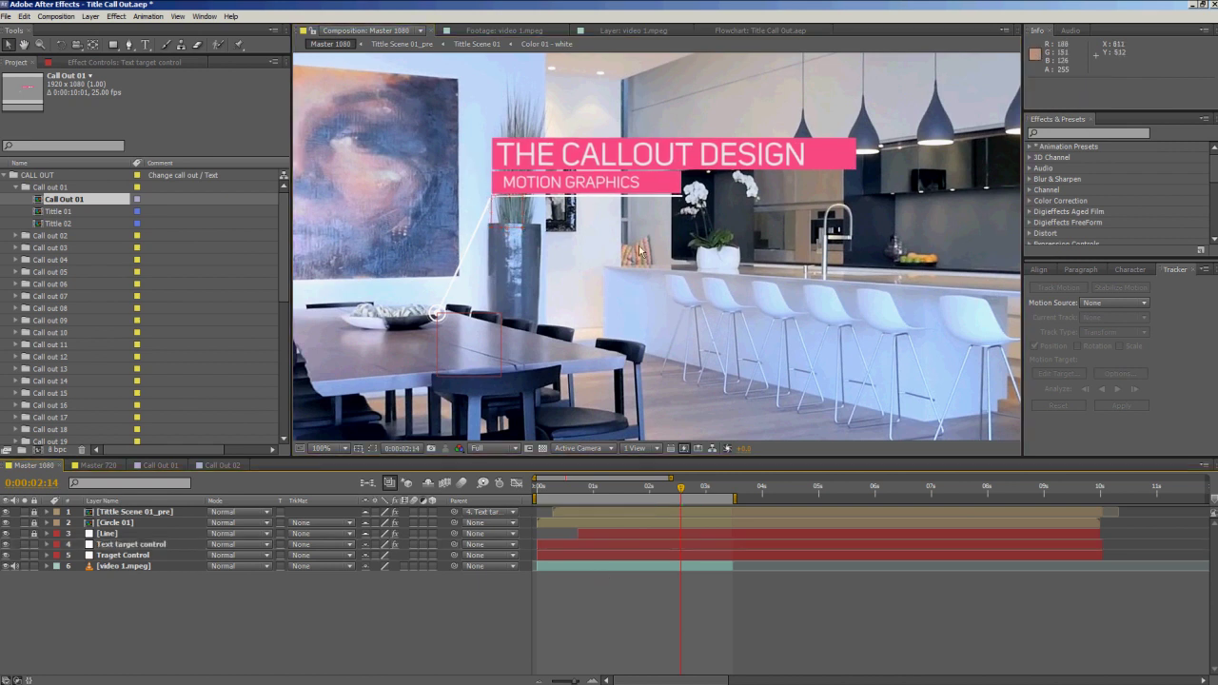
scroll(642, 250, "down", 2)
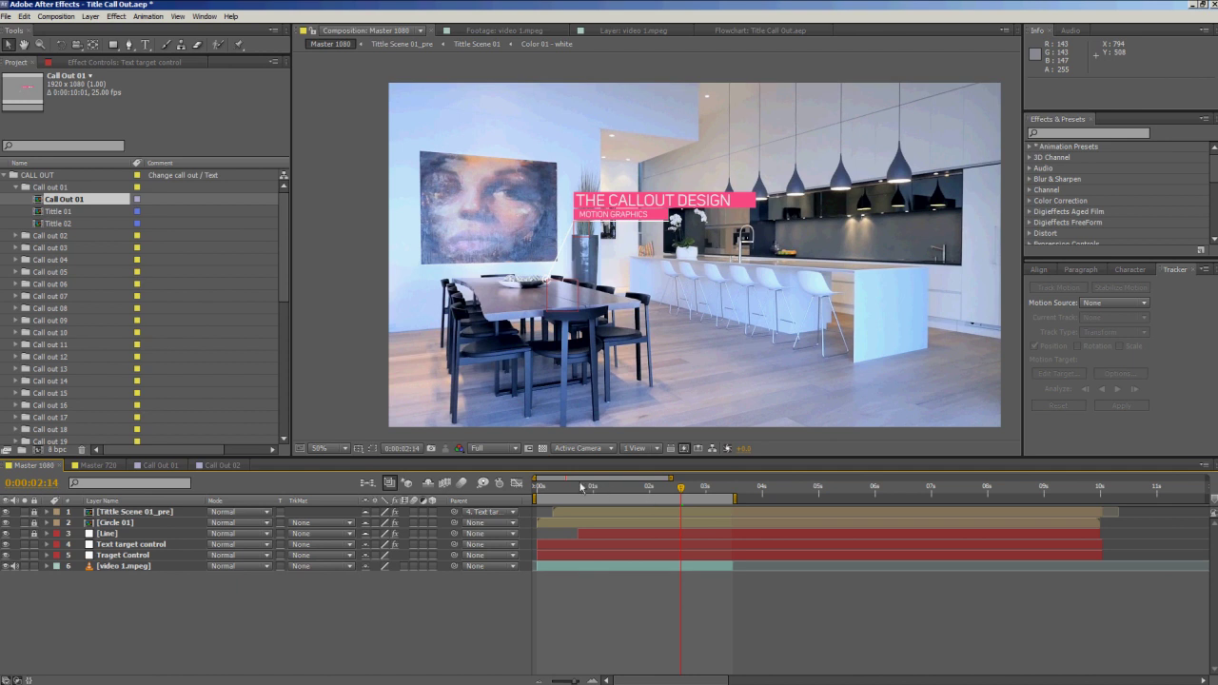
left_click_drag(540, 499, 655, 503)
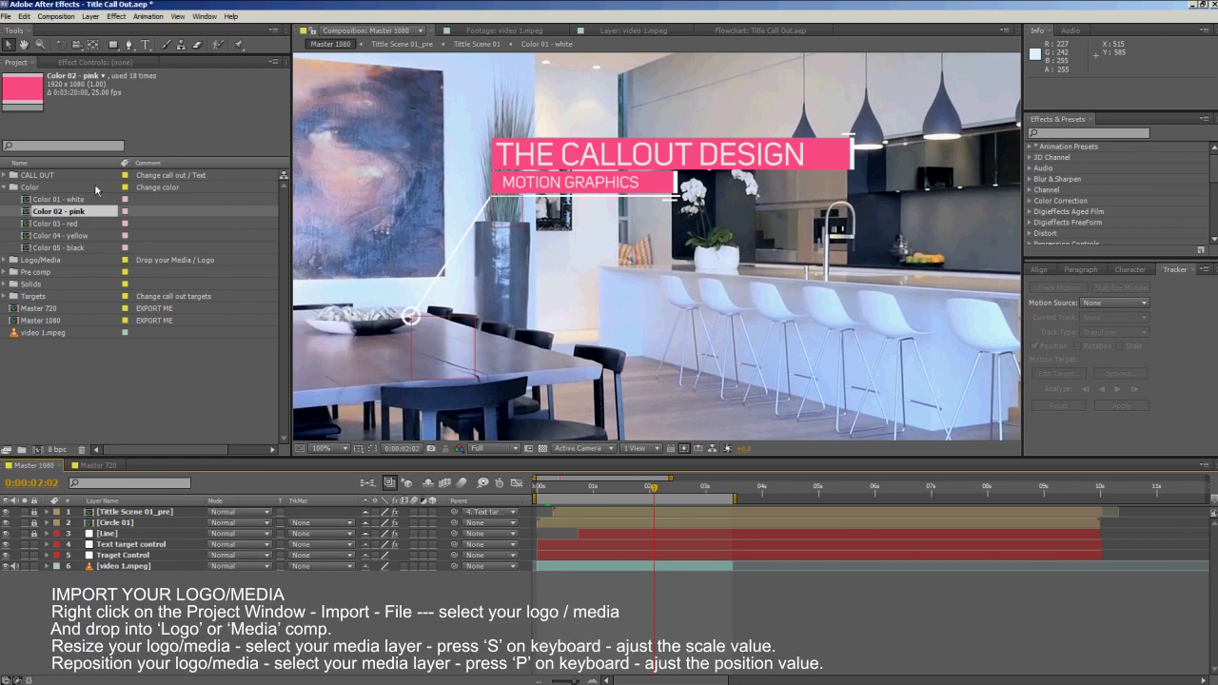
Collapse the Color folder, expand CALL OUT, and open the Call Out 35 composition from its Call out 35 subfolder.
left_click(8, 191)
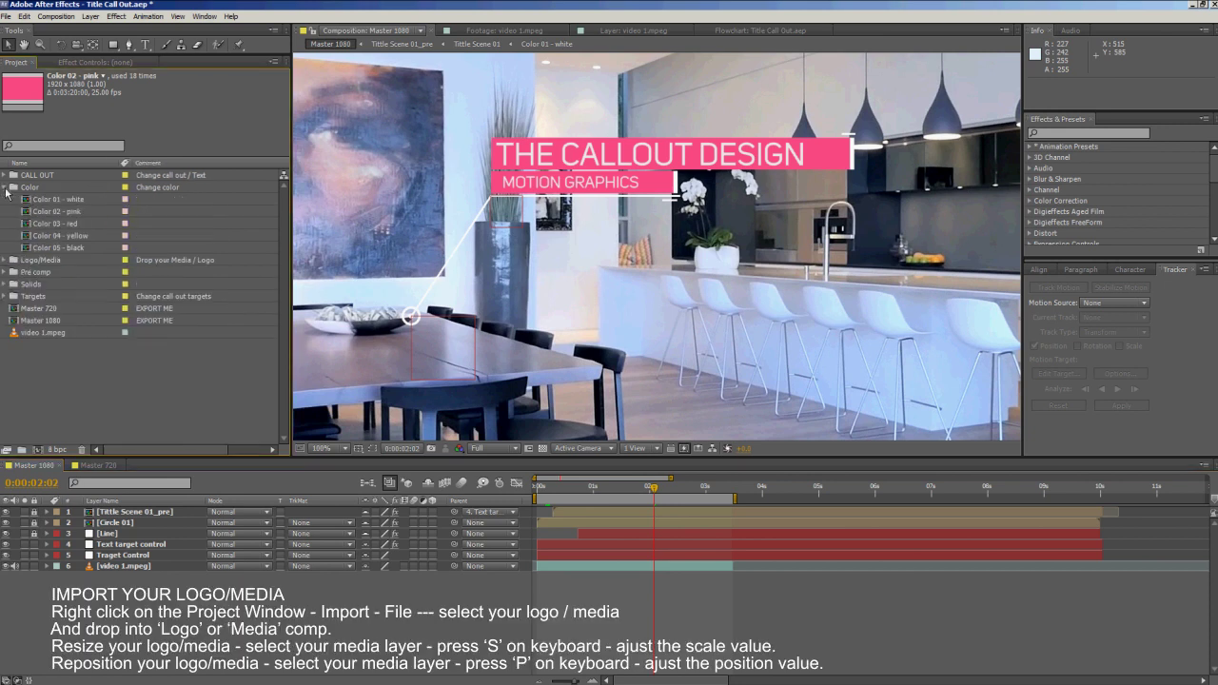
left_click(4, 187)
left_click(3, 175)
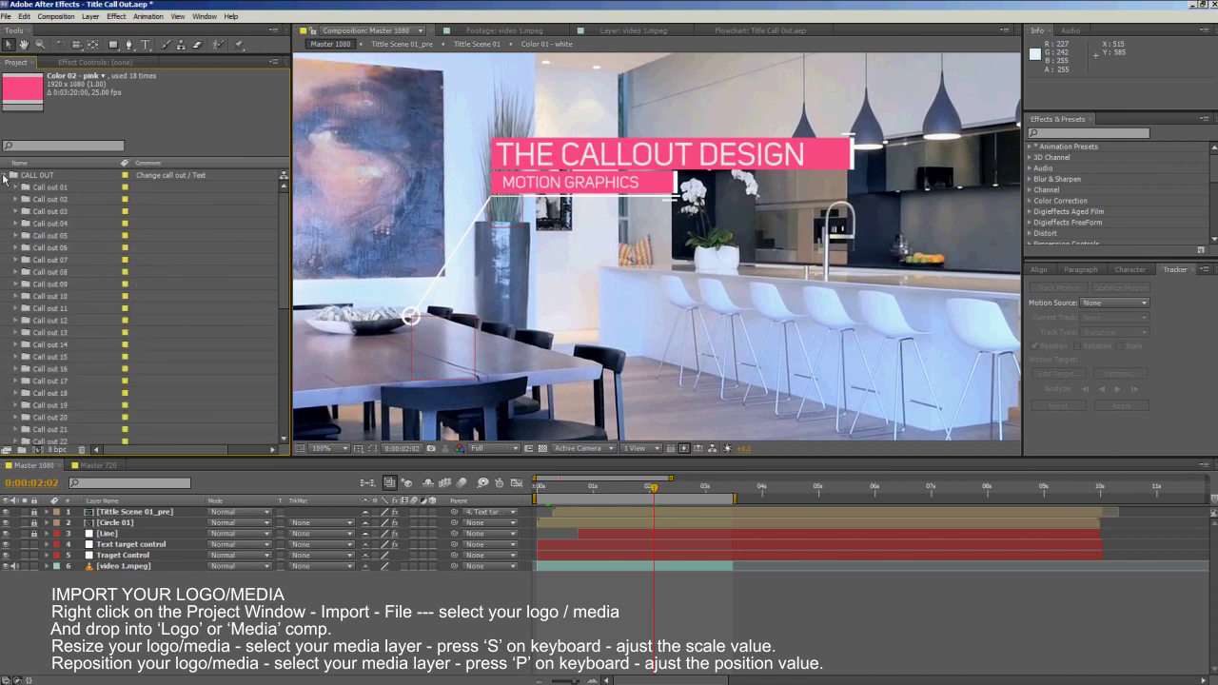
scroll(96, 238, "down", 5)
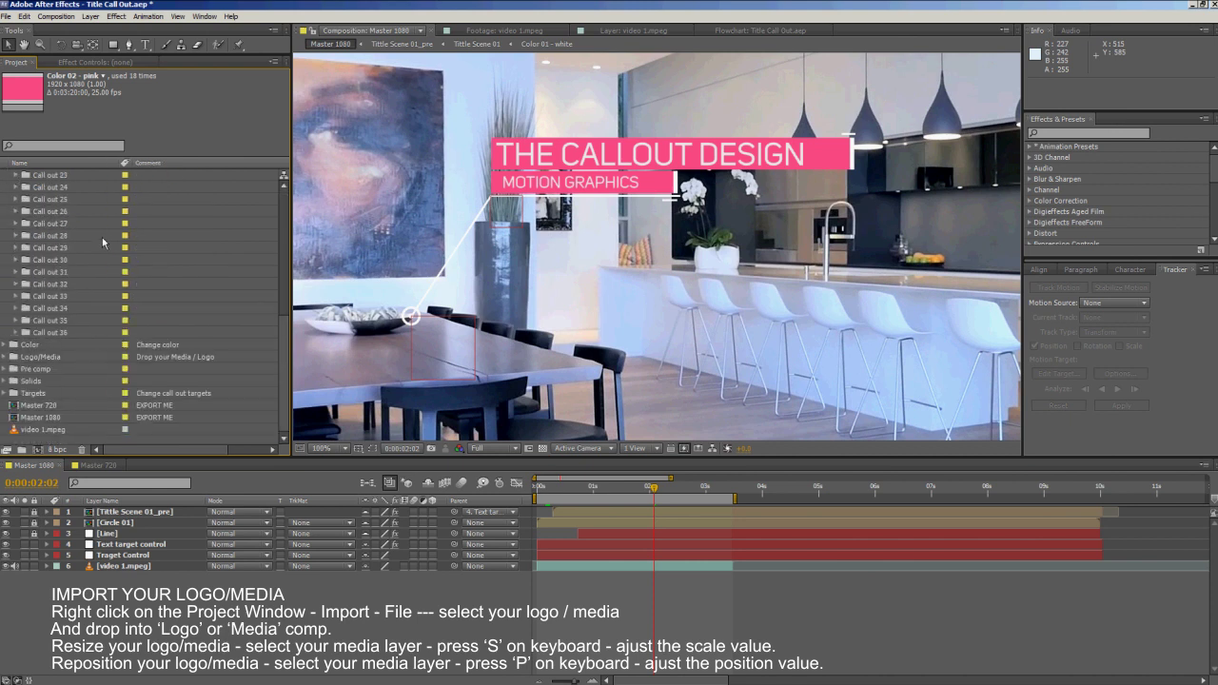
left_click(56, 333)
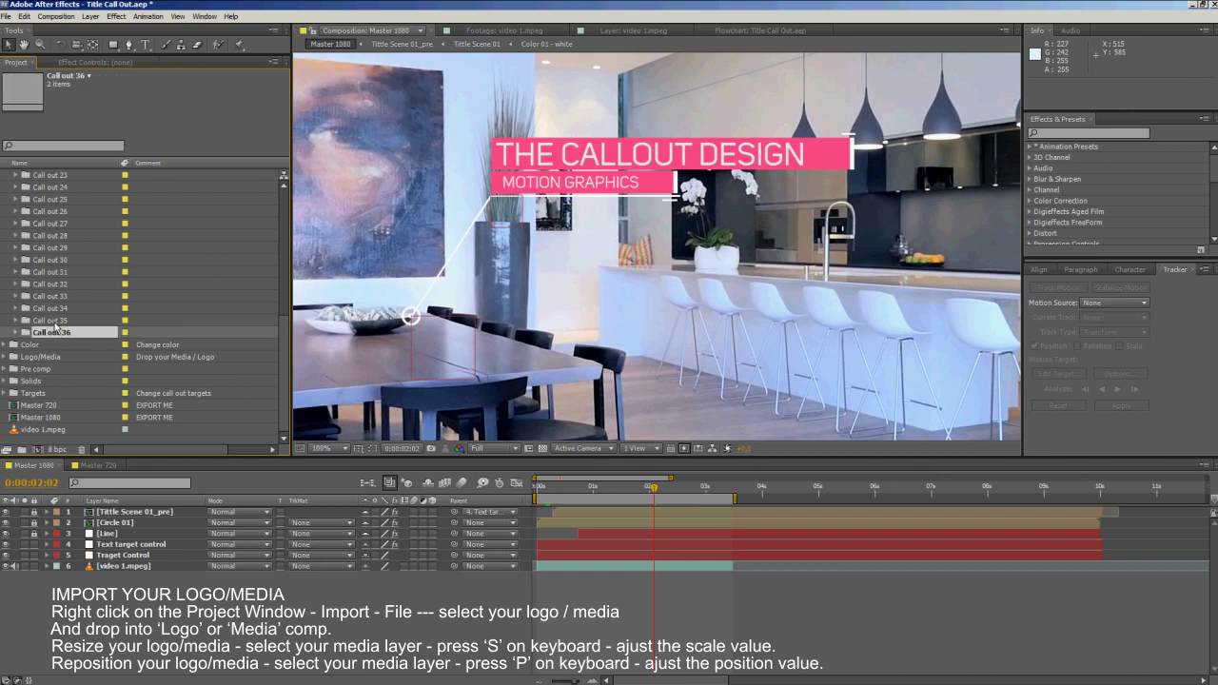
left_click(57, 320)
left_click(58, 309)
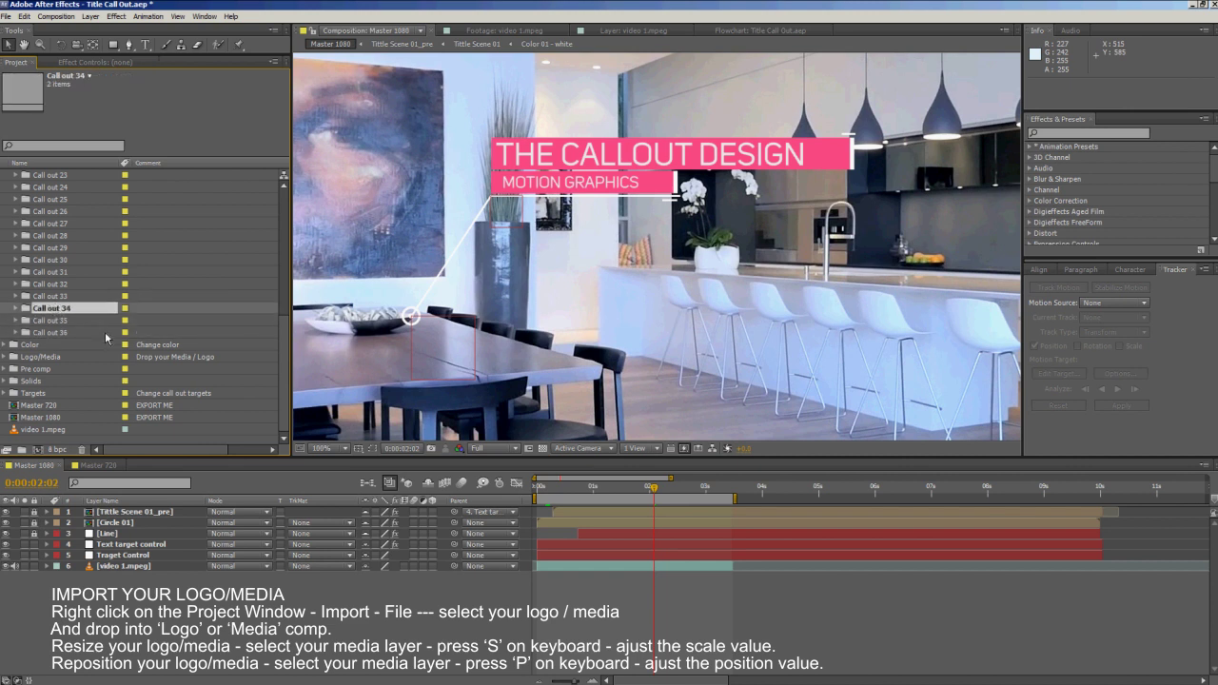
double_click(57, 321)
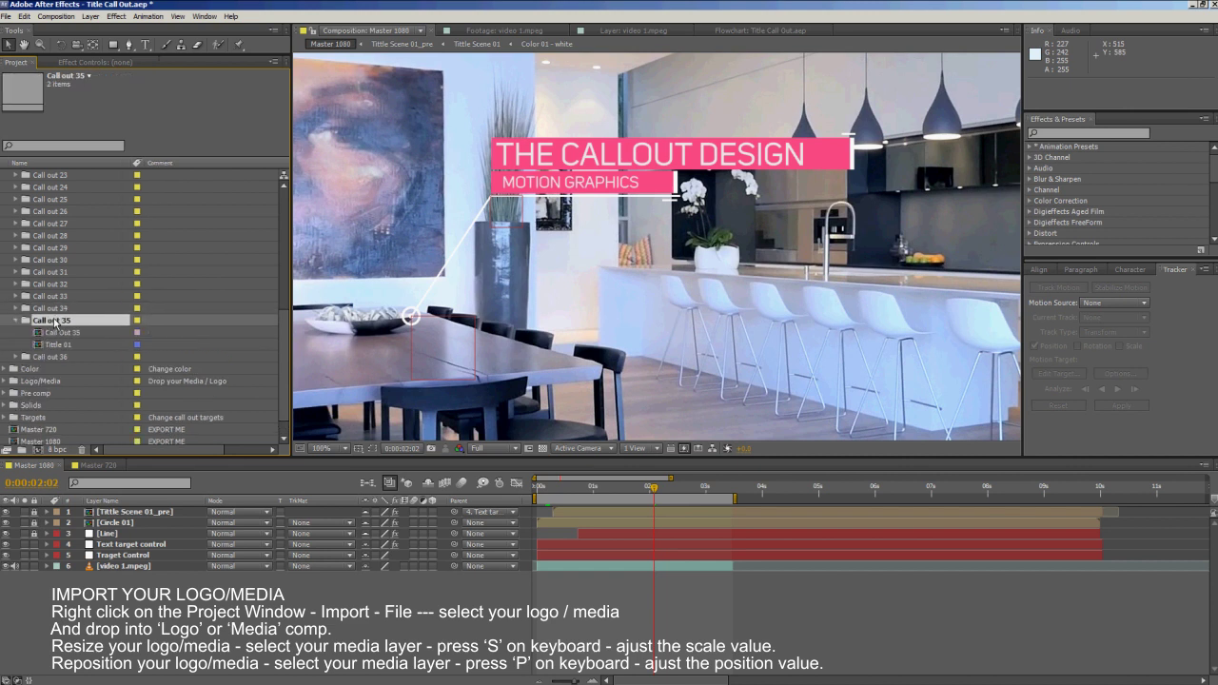
double_click(64, 334)
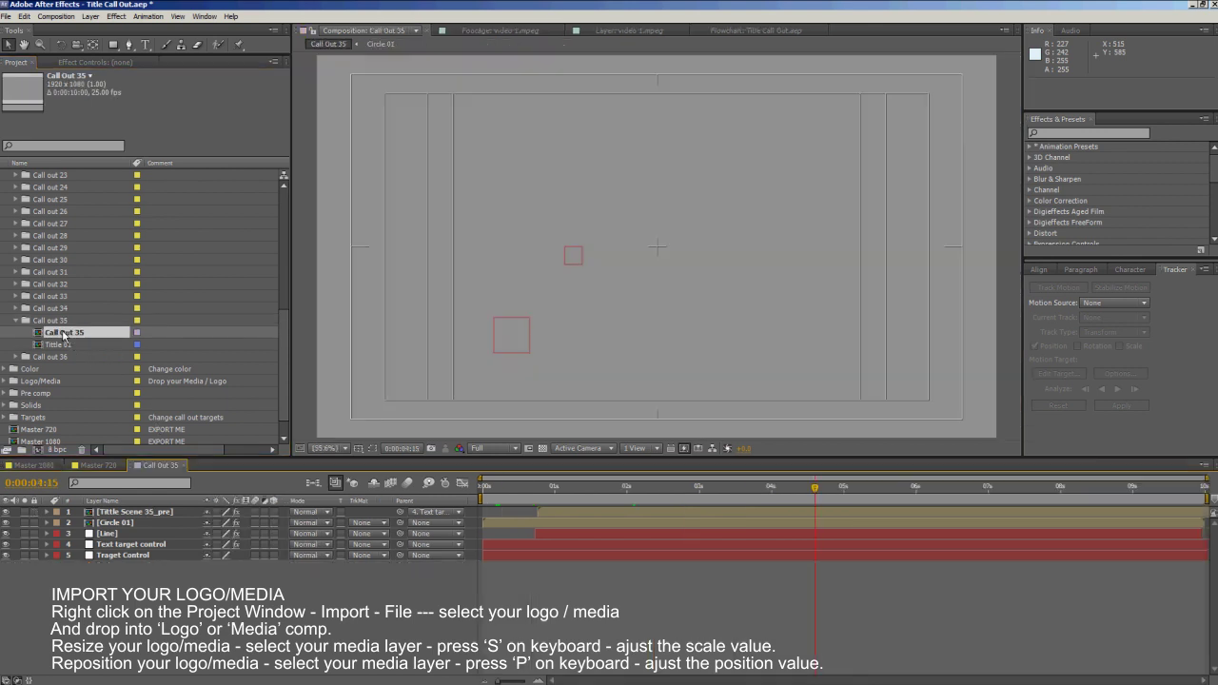
Preview the Call Out 35 animation from its start and scrub between 0:00:04:22 and 0:00:01:19.
left_click(493, 488)
key("space")
left_click_drag(723, 502, 835, 503)
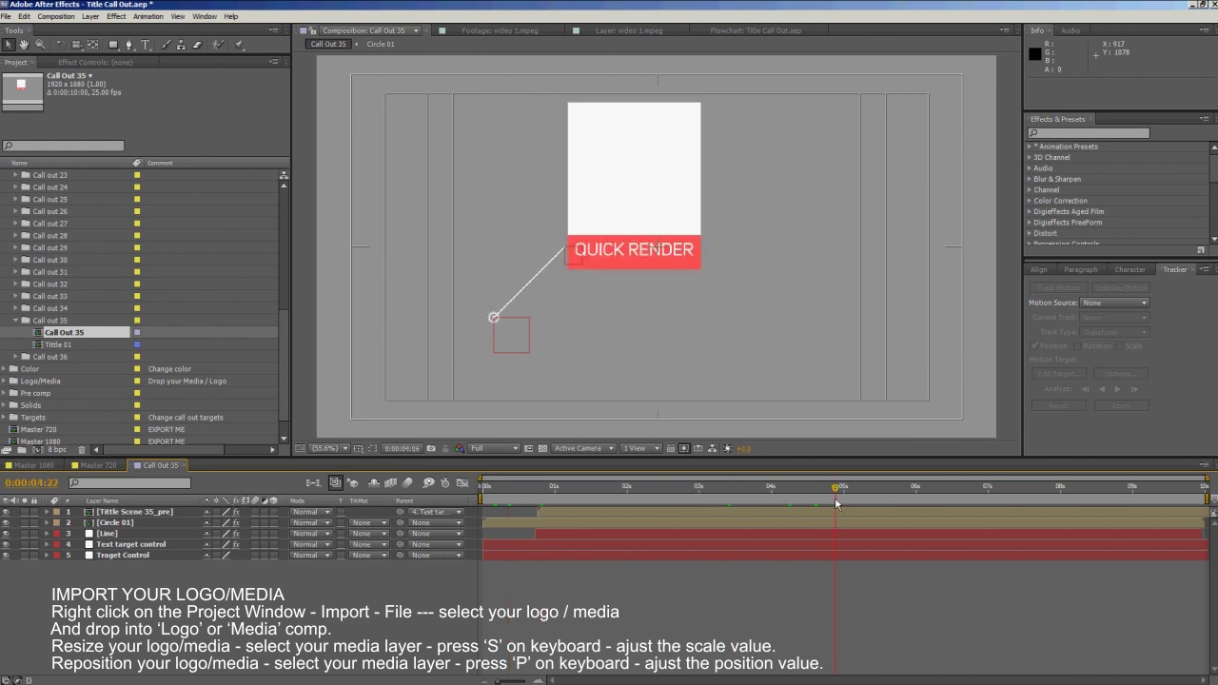
left_click(610, 501)
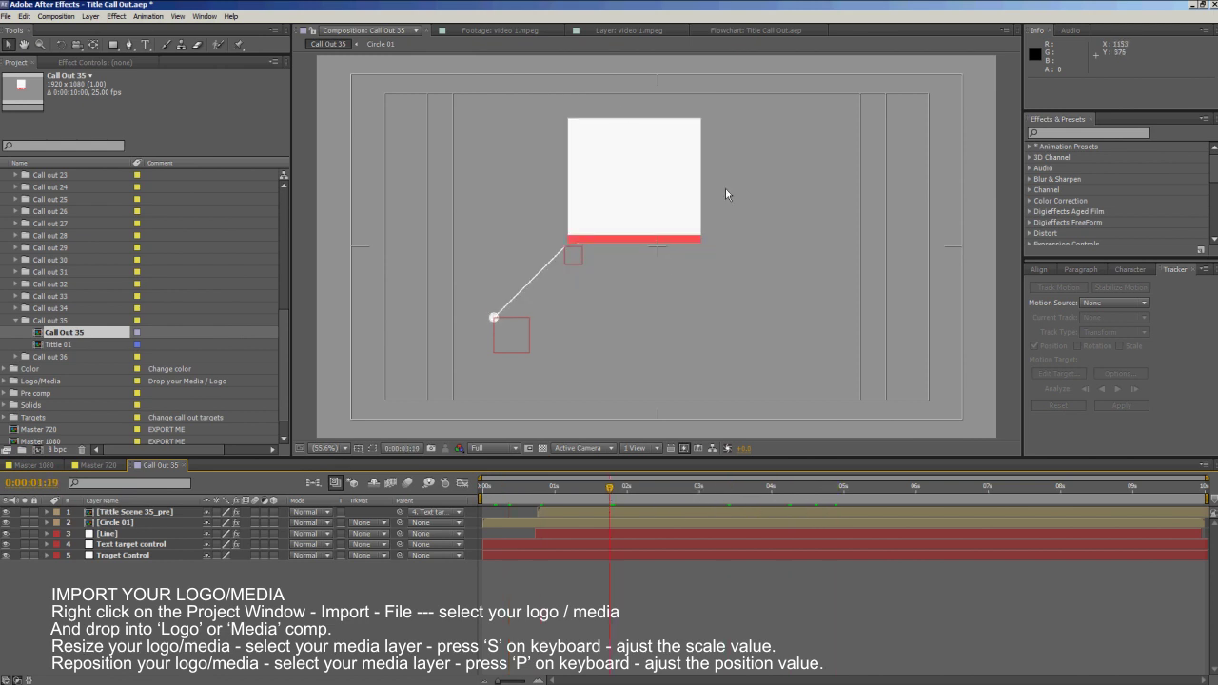
key("comma")
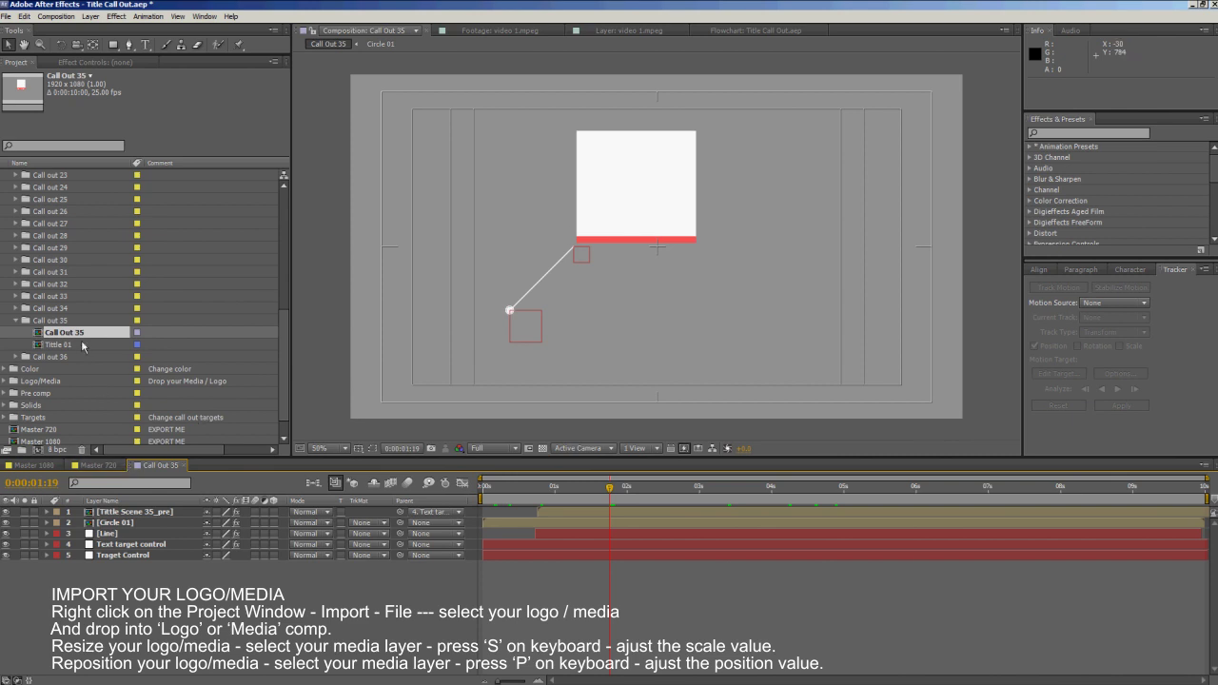
Expand the Logo/Media folder to inspect its Media 01 and Logo compositions, and view Call Out 35 at 0:00:02:02.
scroll(92, 336, "down", 2)
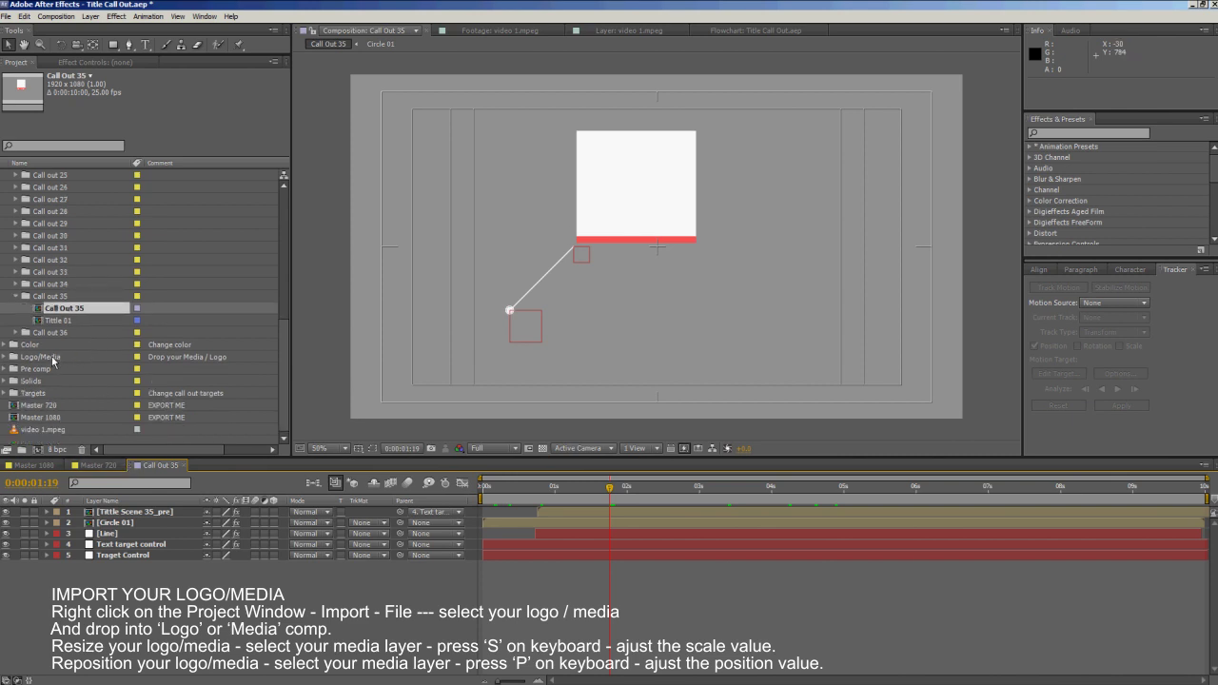
left_click(53, 357)
left_click(9, 357)
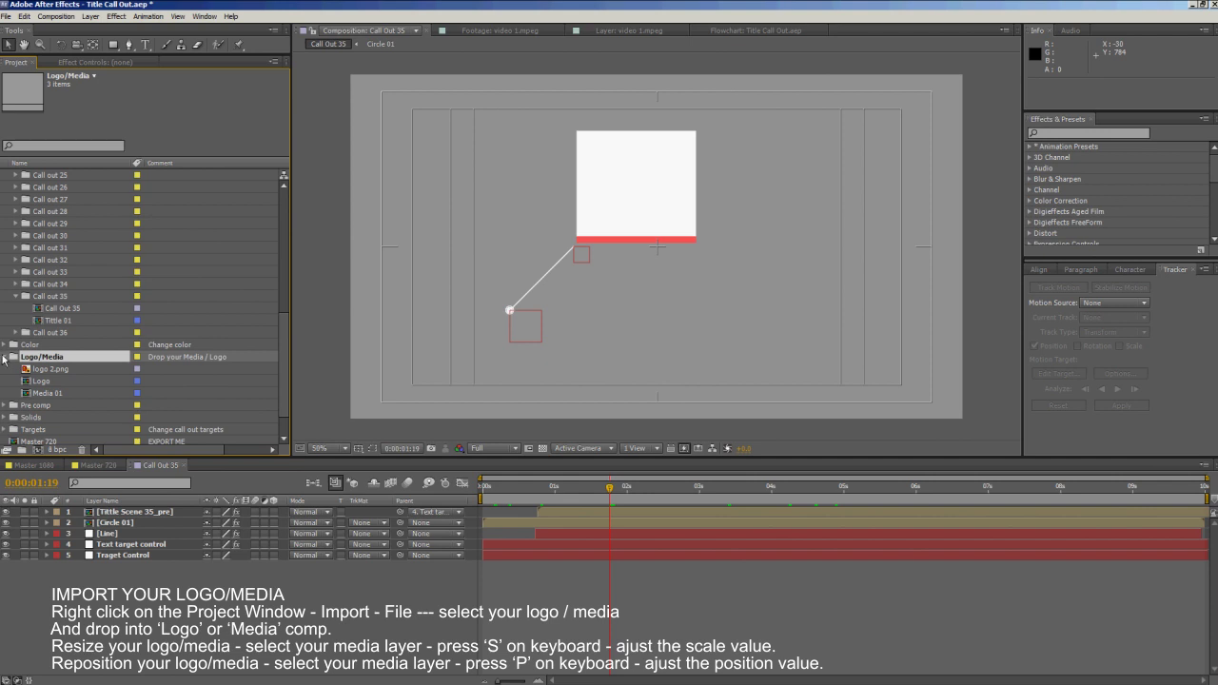
left_click(50, 393)
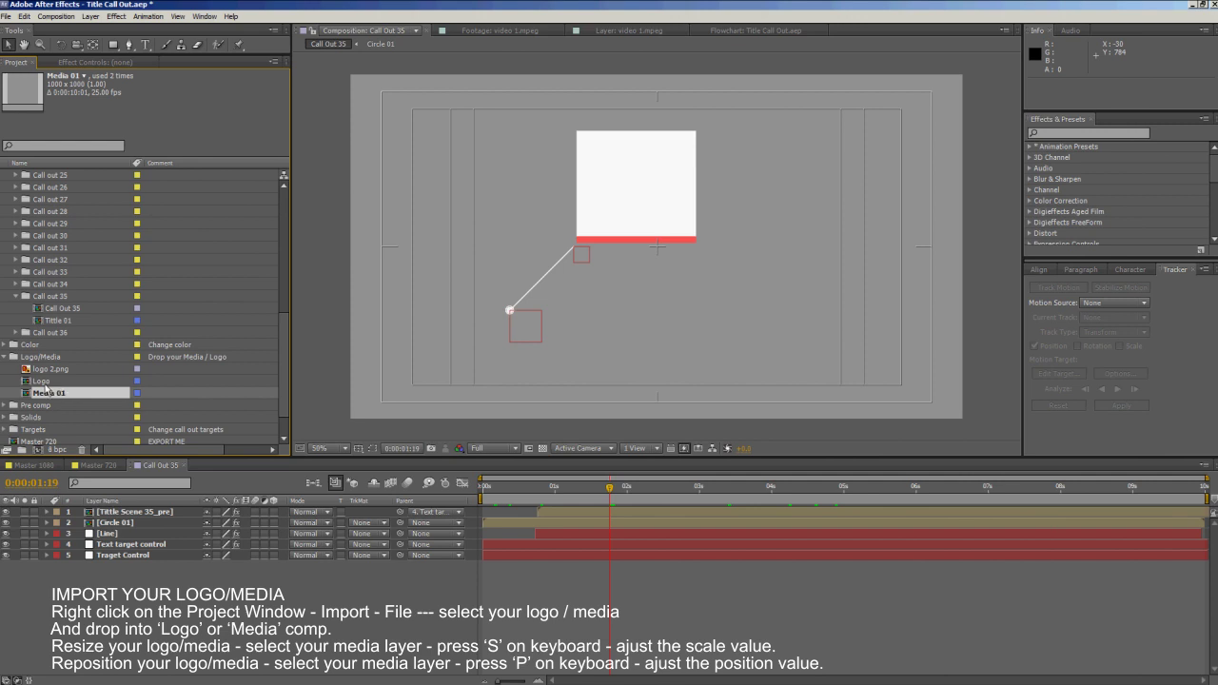
left_click(40, 384)
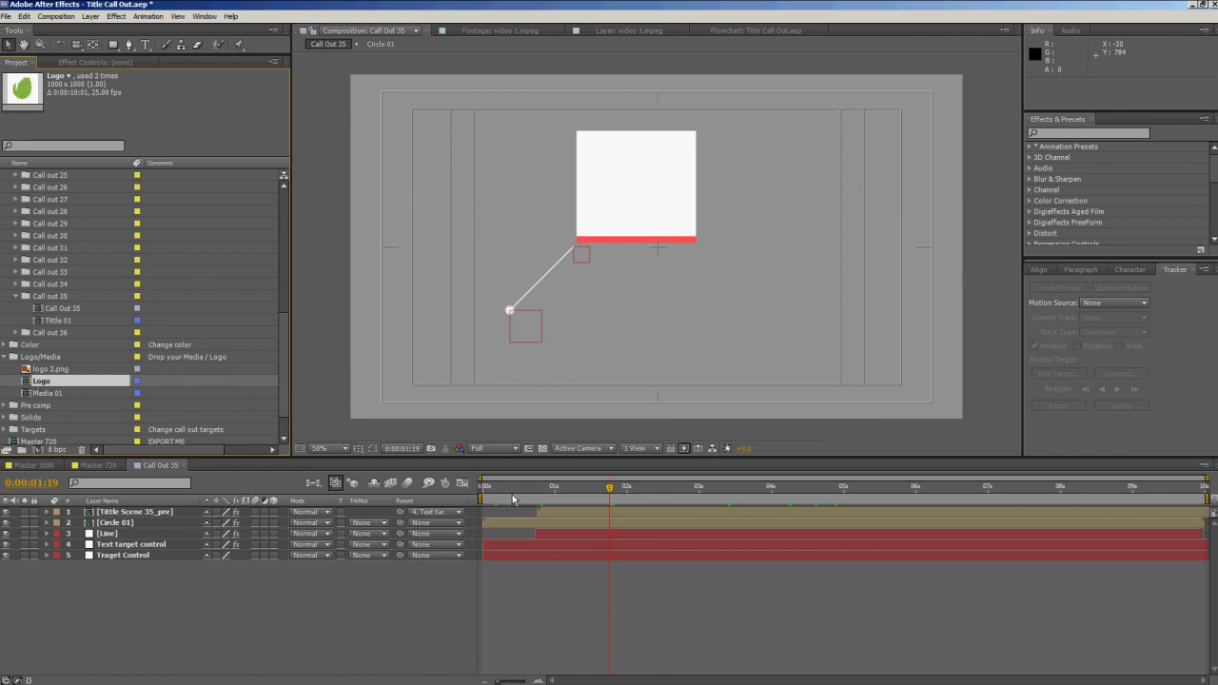
left_click(635, 497)
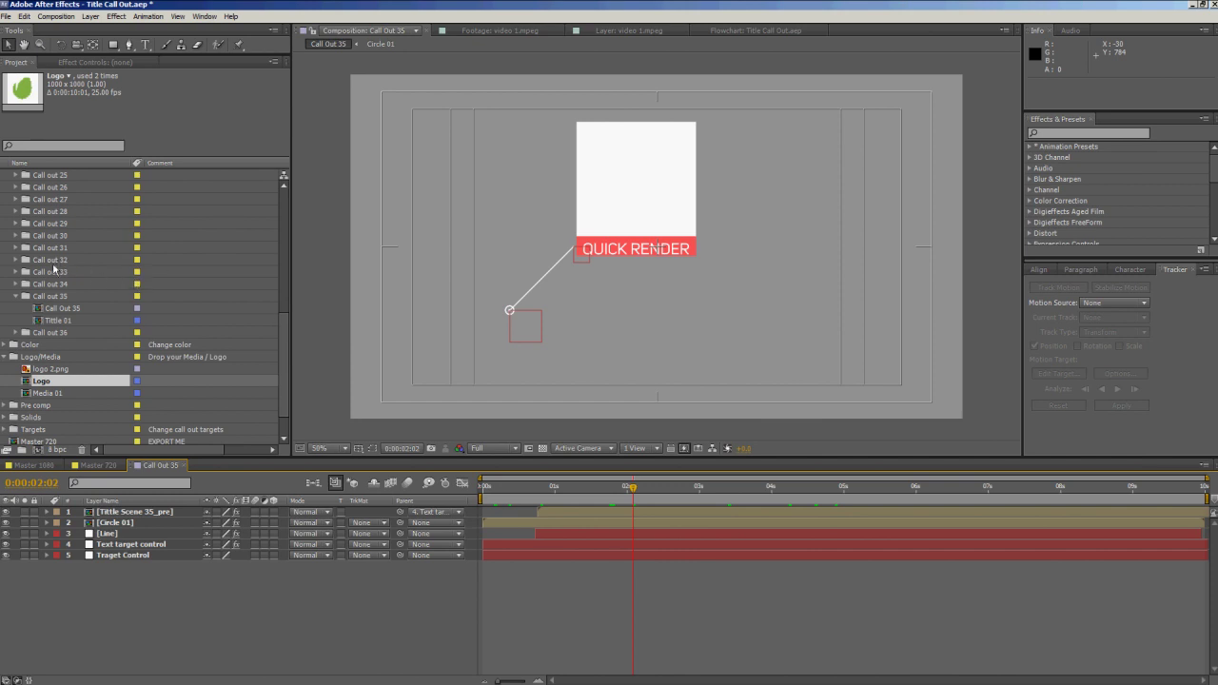
Collapse the Call out 35 folder and go through folders Call out 33 to 36 as the callouts for logo or media.
left_click(15, 297)
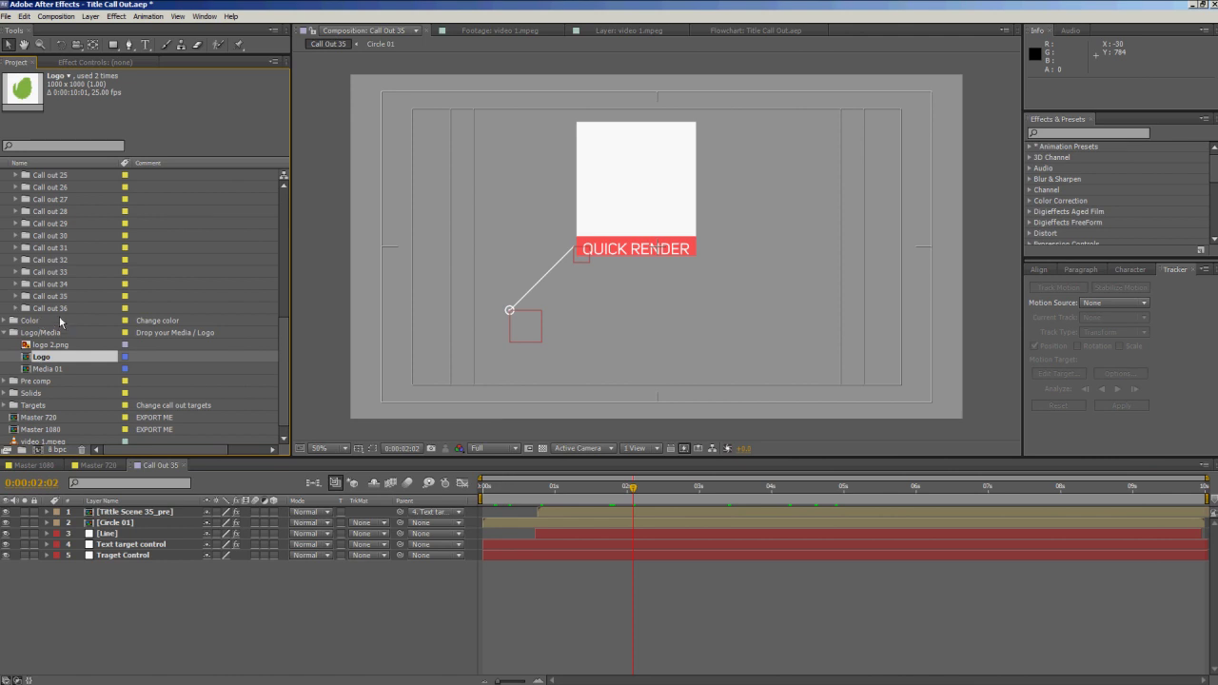
left_click(61, 307)
left_click(61, 296)
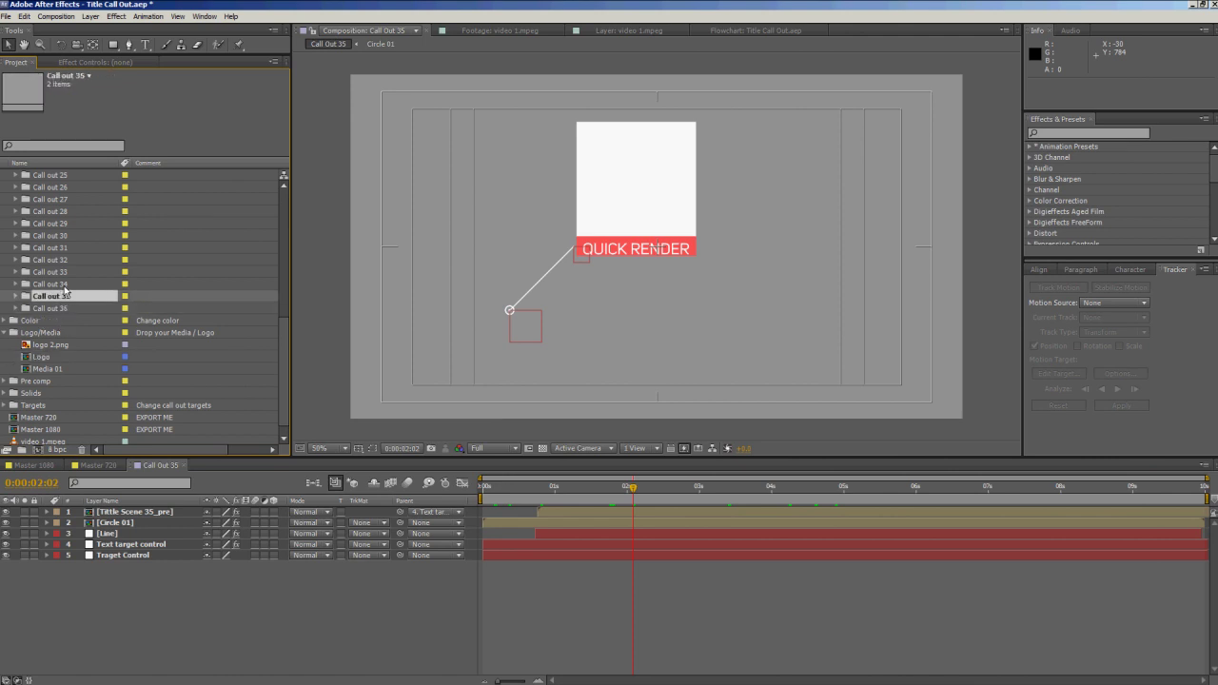
left_click(63, 283)
left_click(65, 272)
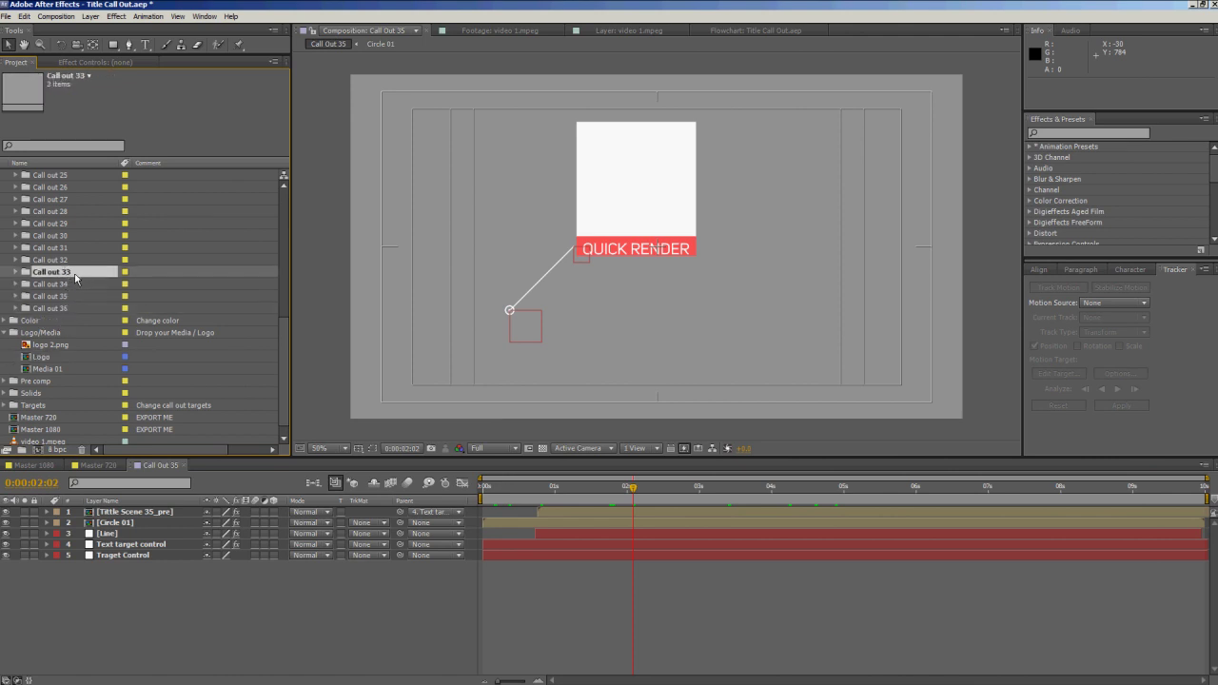
left_click(64, 284)
left_click(63, 297)
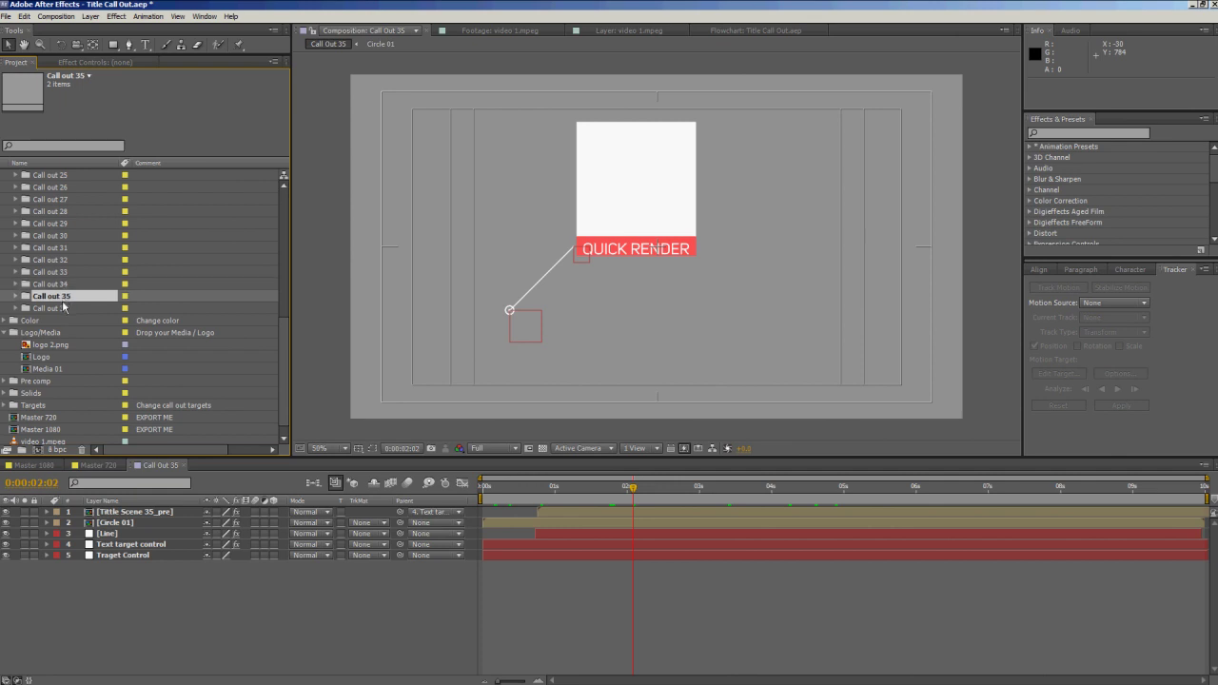
left_click(63, 307)
left_click(612, 620)
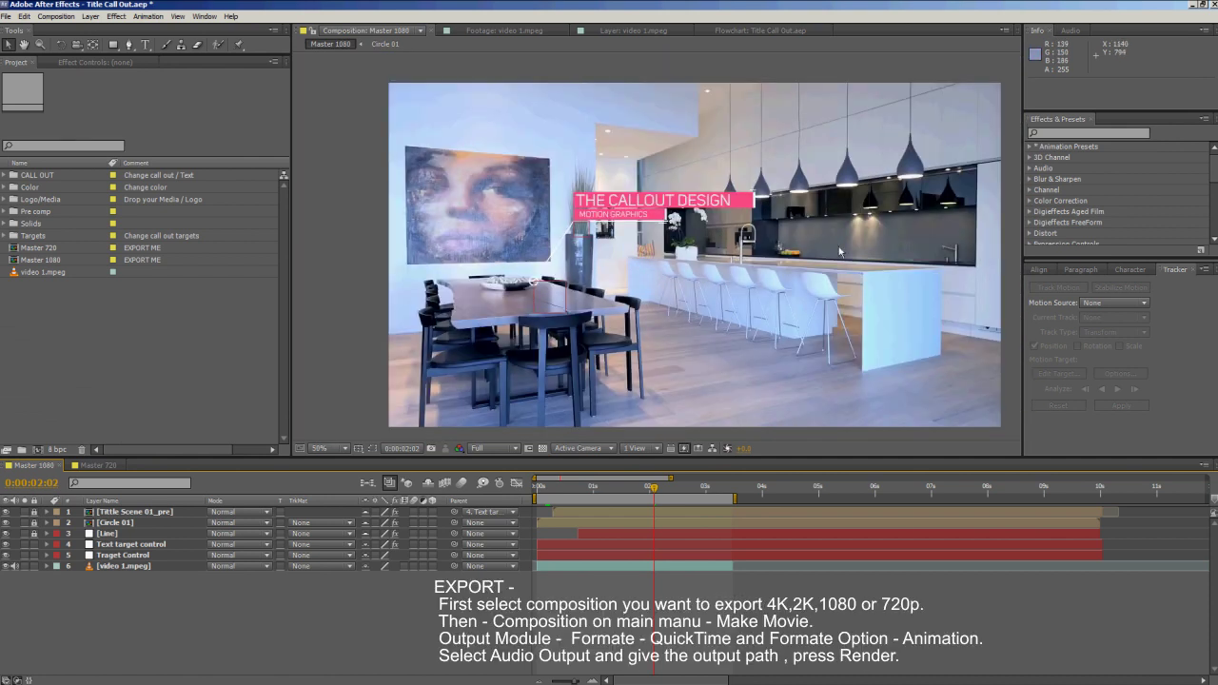
Extend the end of Master 1080's work area past ten seconds and bring it back to 0:00:03:11 at the footage's end.
left_click(734, 498)
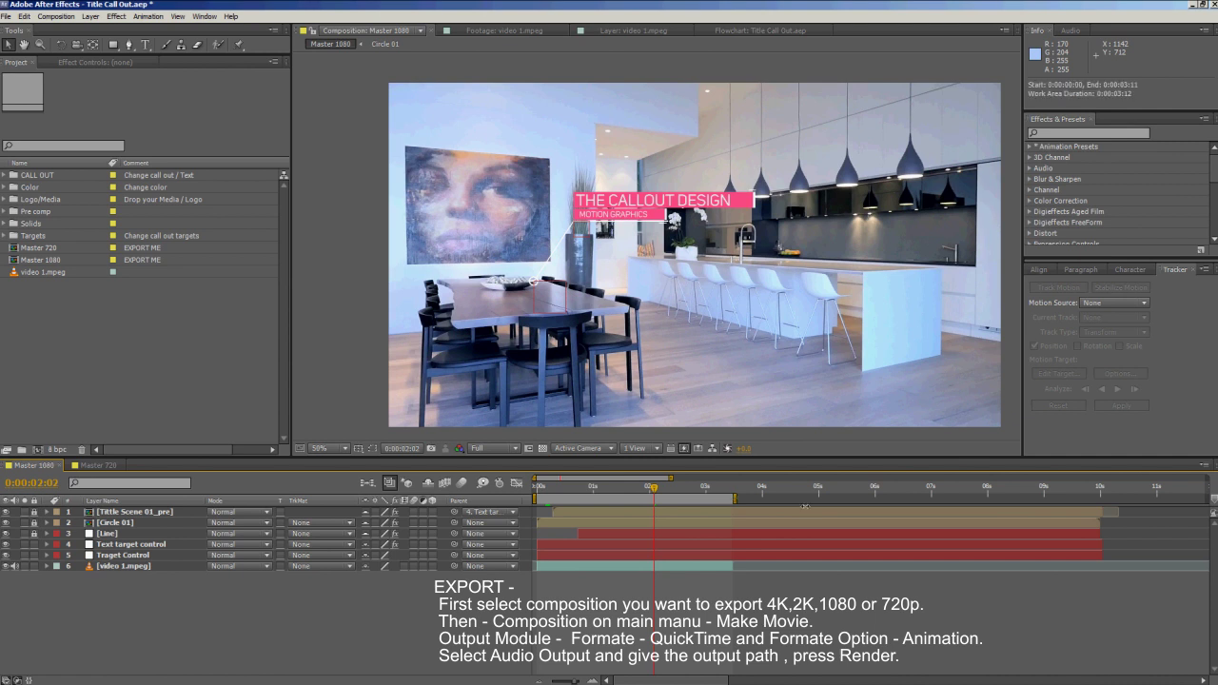
left_click(1168, 512)
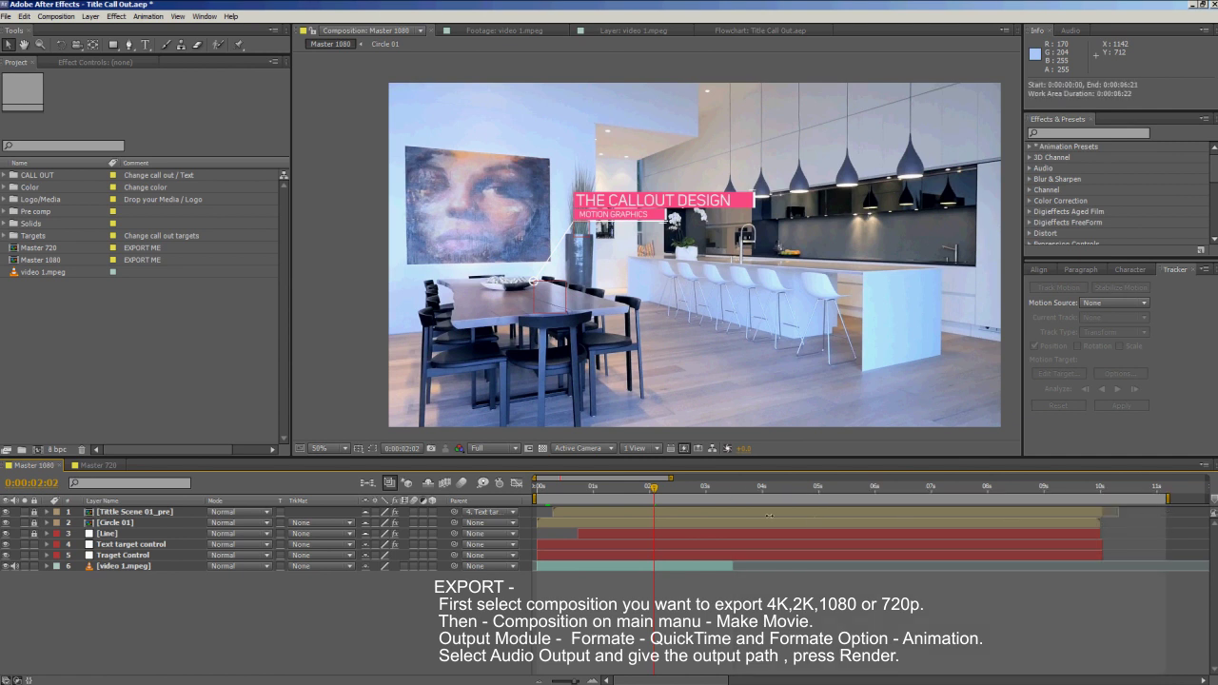
left_click_drag(672, 510, 706, 507)
left_click_drag(786, 505, 738, 512)
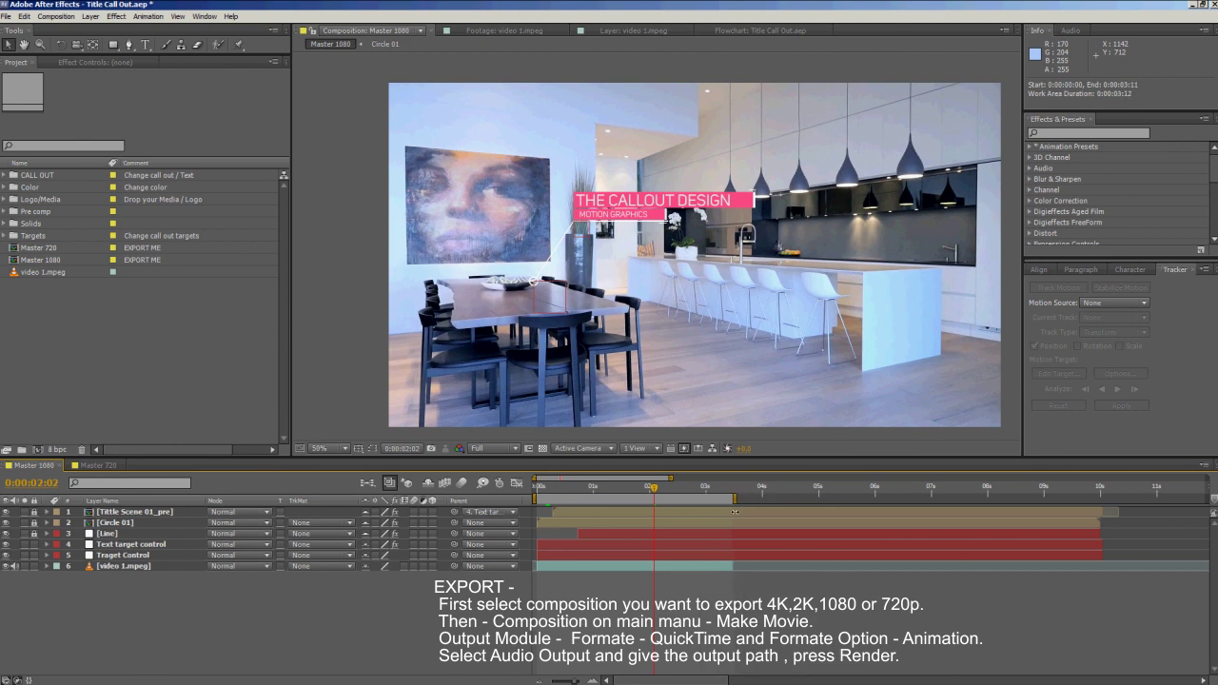
Scrub Master 1080 from 0:00:02:09 through 0:00:05:04 to 0:00:09:11 to examine the callout beyond the footage's end.
left_click(671, 488)
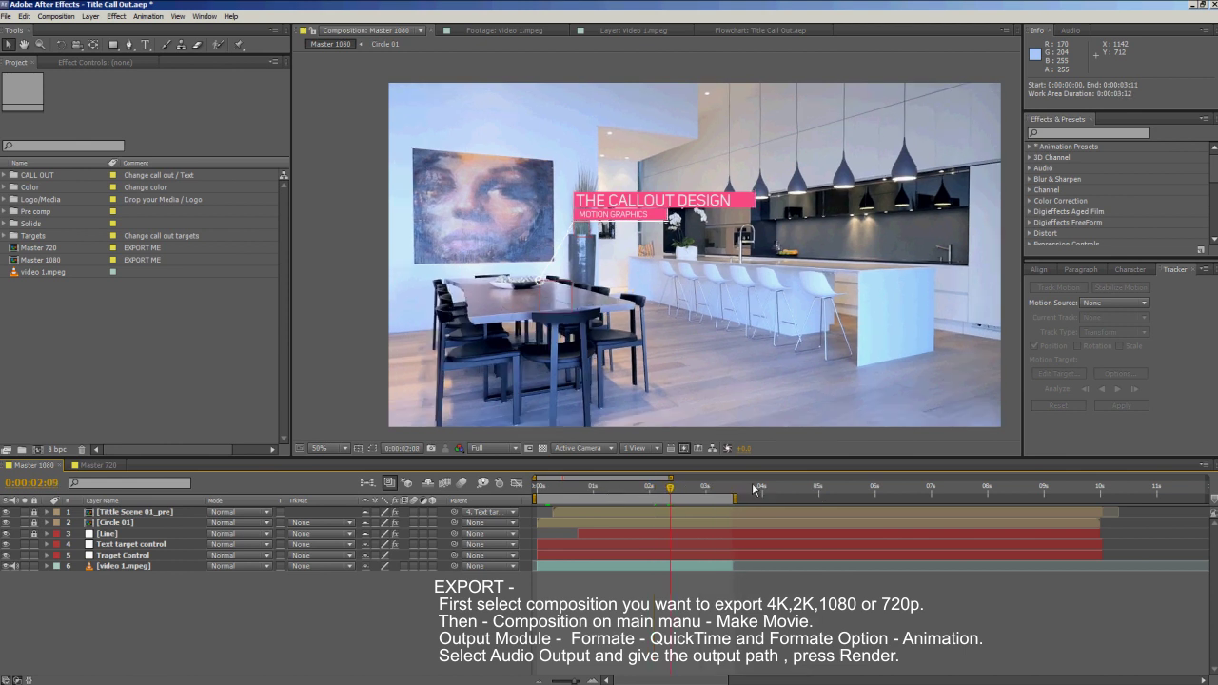
left_click(827, 489)
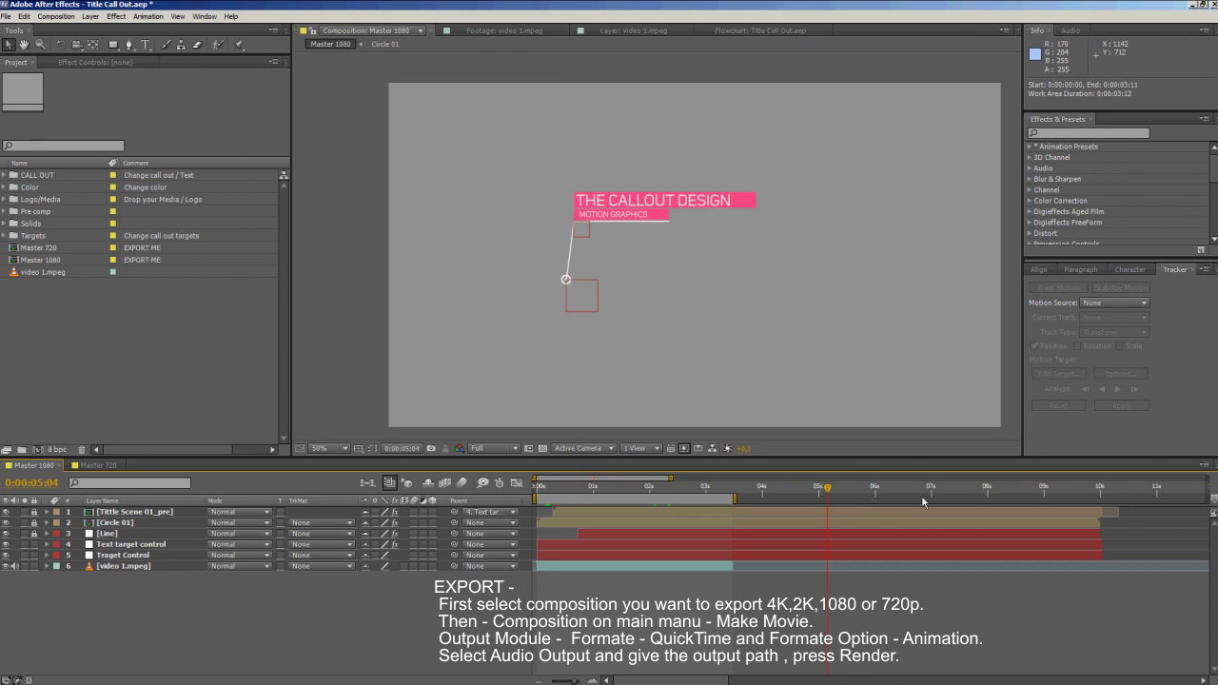
left_click_drag(1009, 497, 1066, 500)
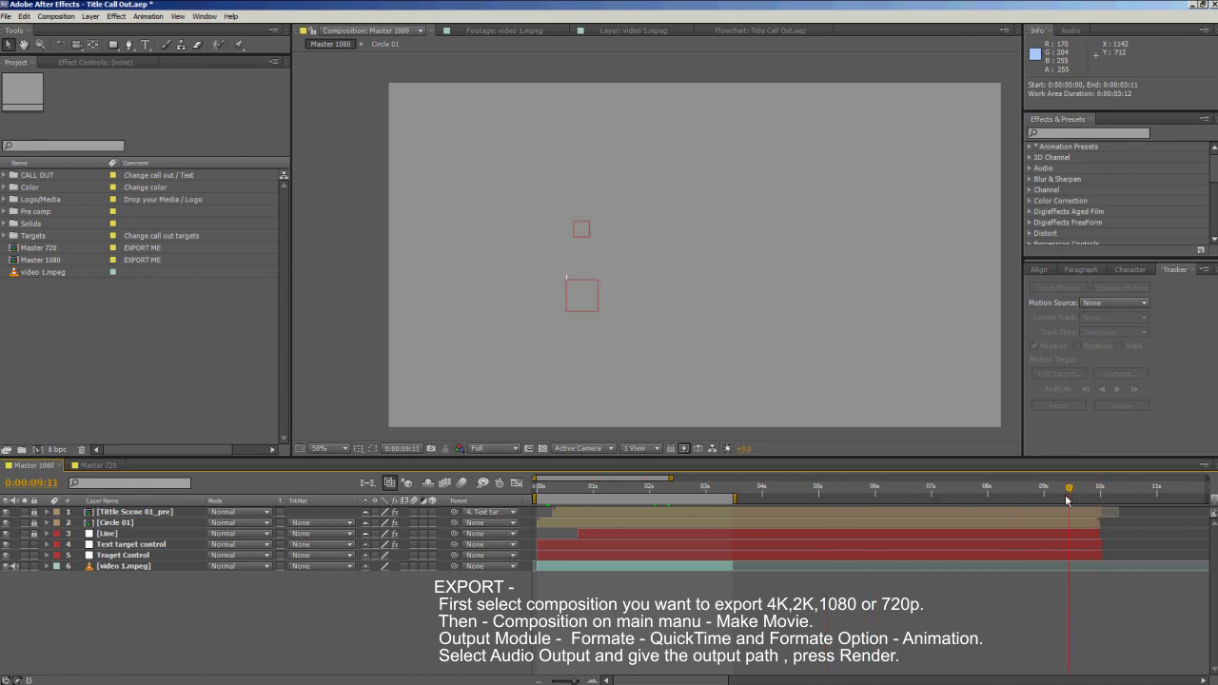
View Master 1080 at its start and at 0:00:01:15, and check the duration in its composition settings.
left_click(540, 496)
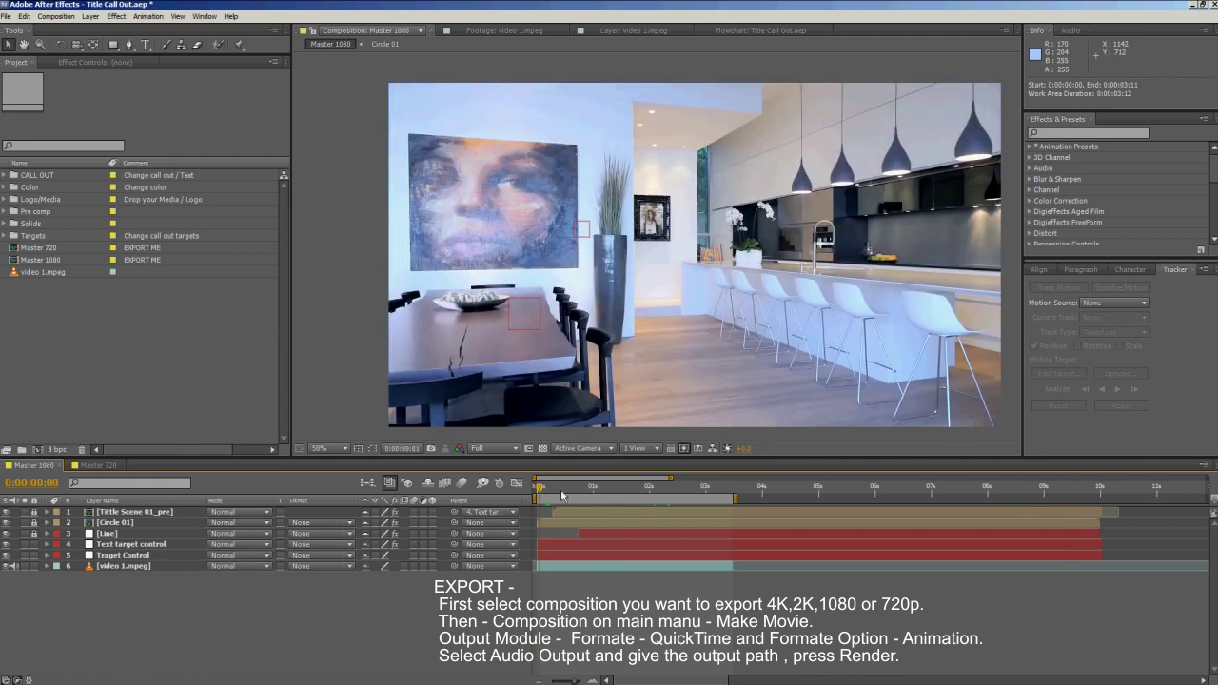
left_click(626, 497)
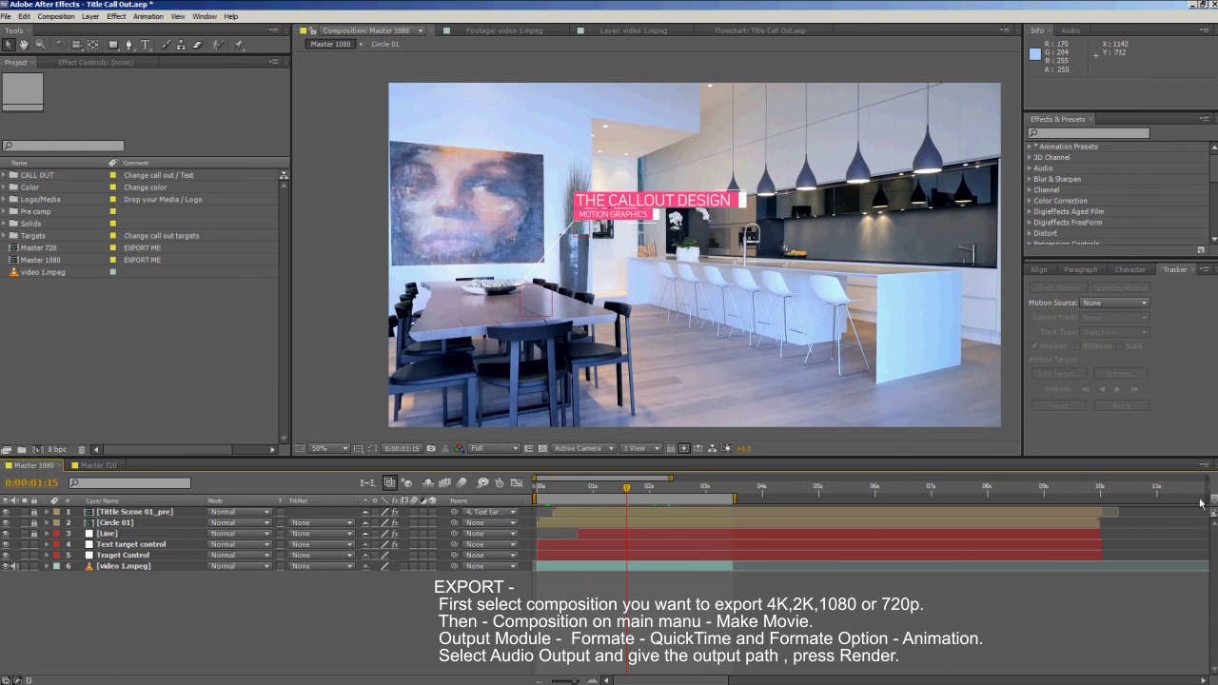
left_click(1207, 464)
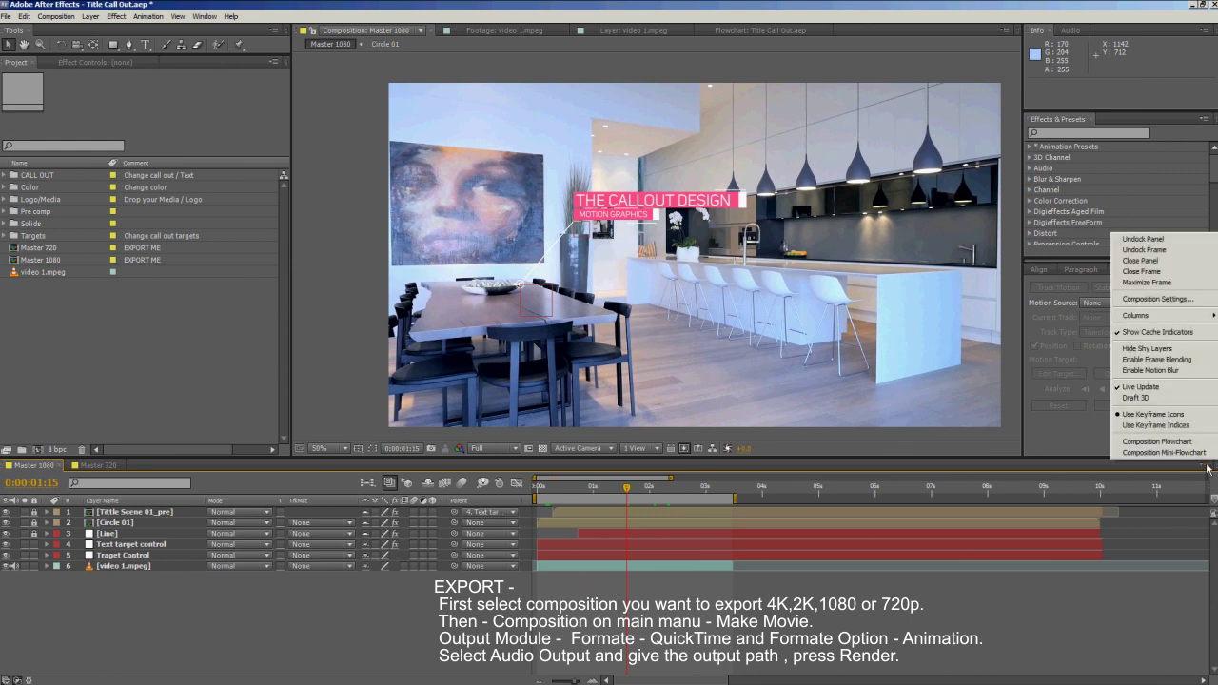
left_click(1178, 299)
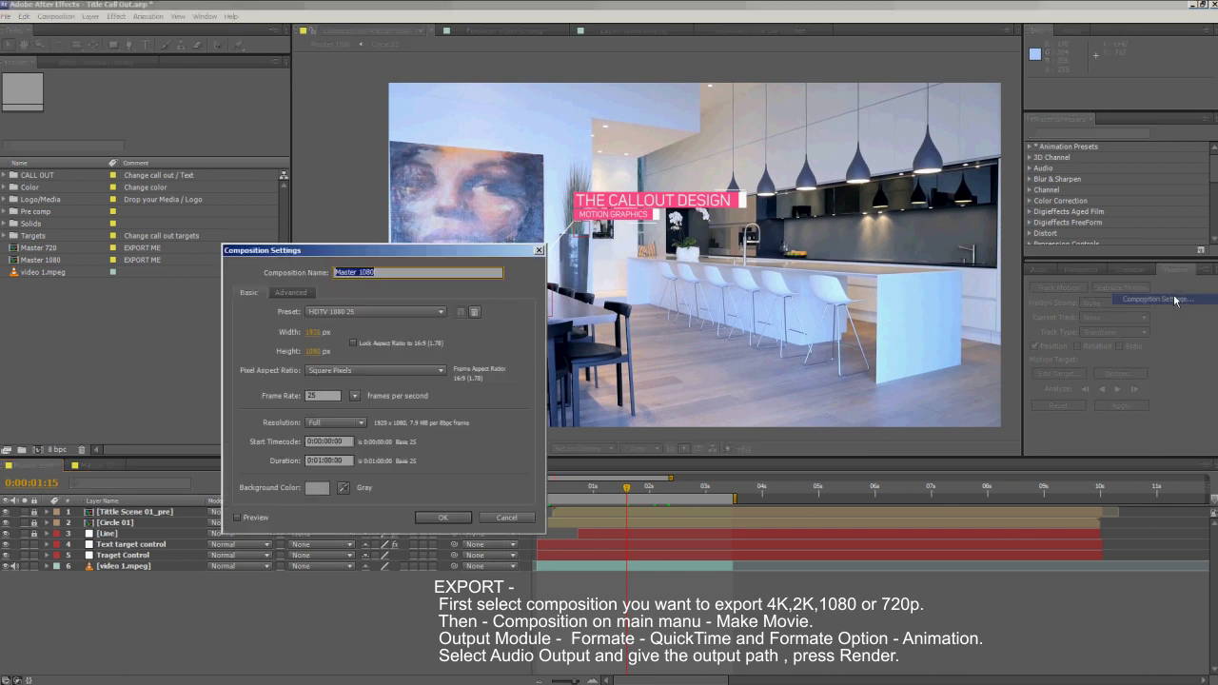
left_click(241, 457)
left_click(444, 518)
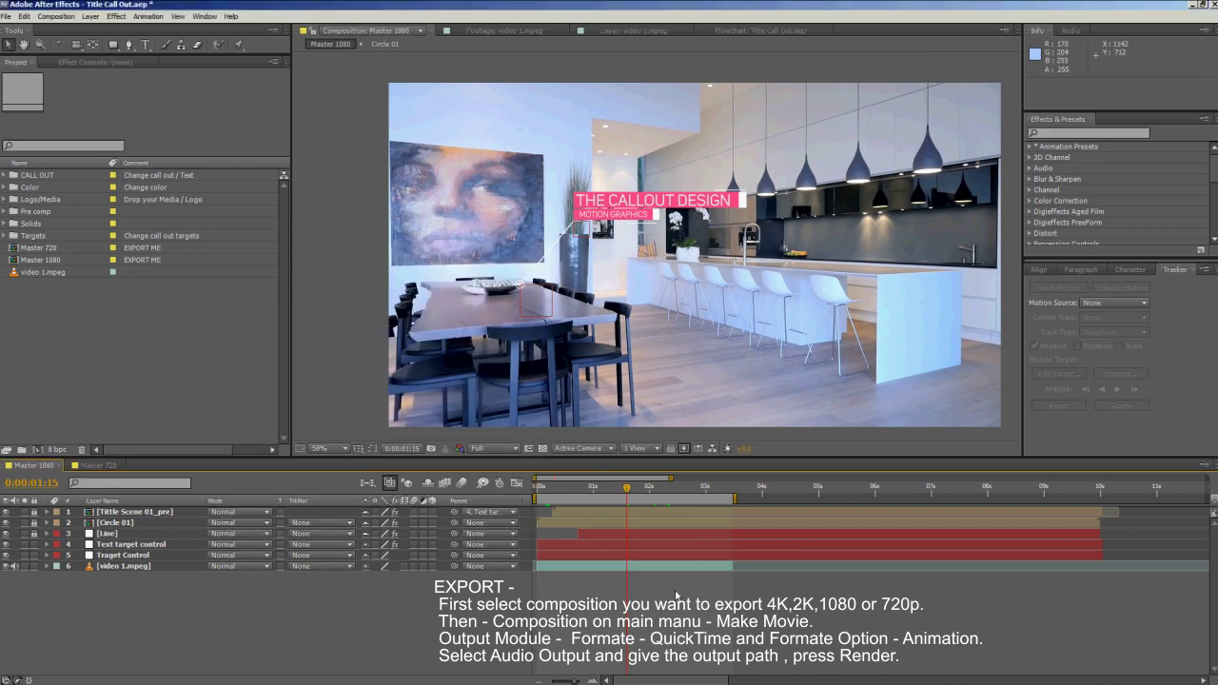
Add Master 1080 to the render queue with Make Movie and set its output module format to QuickTime.
left_click(69, 20)
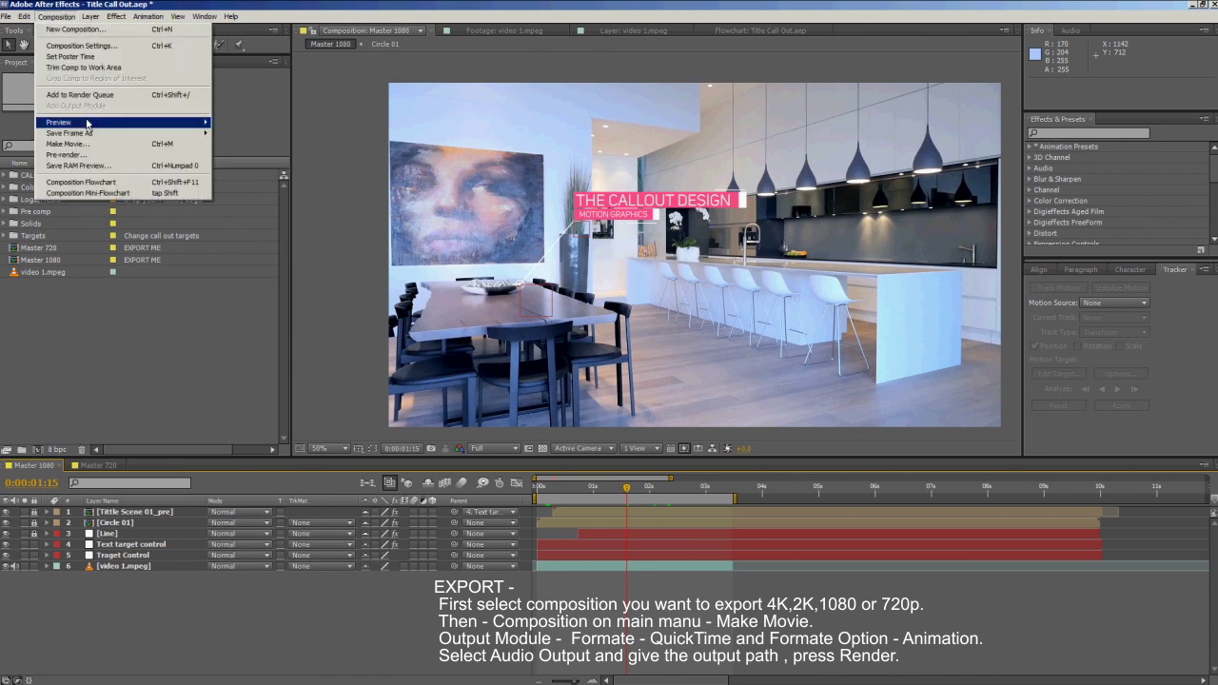
left_click(91, 145)
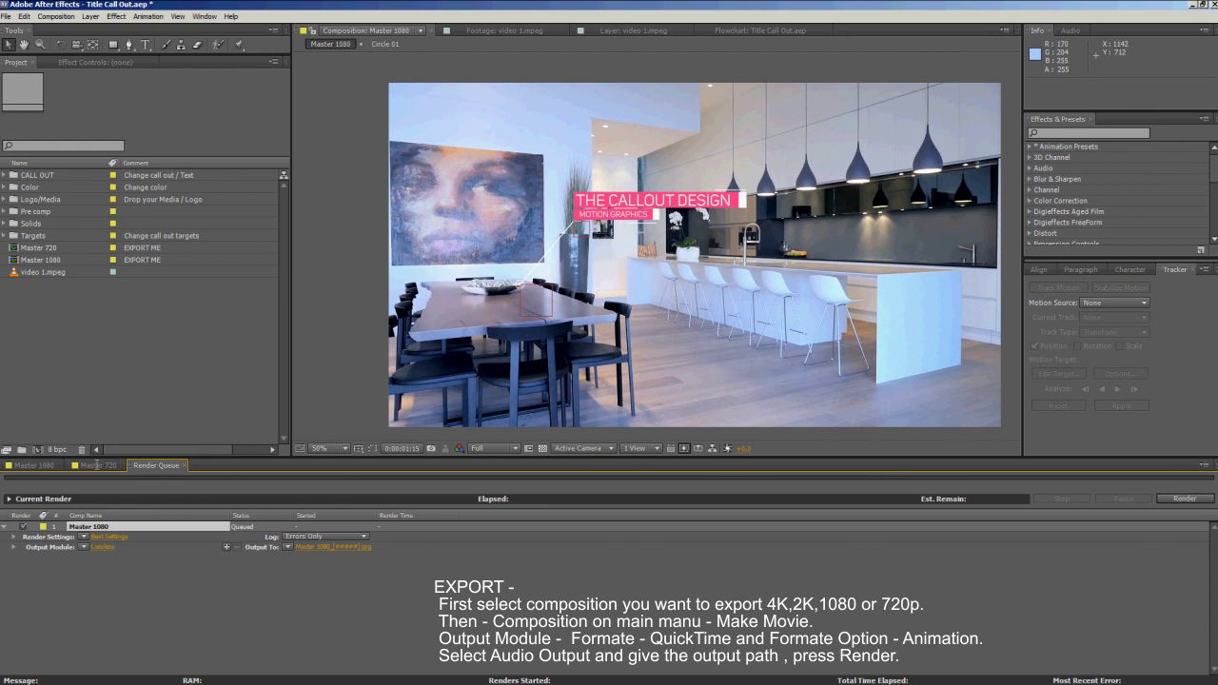
left_click(99, 547)
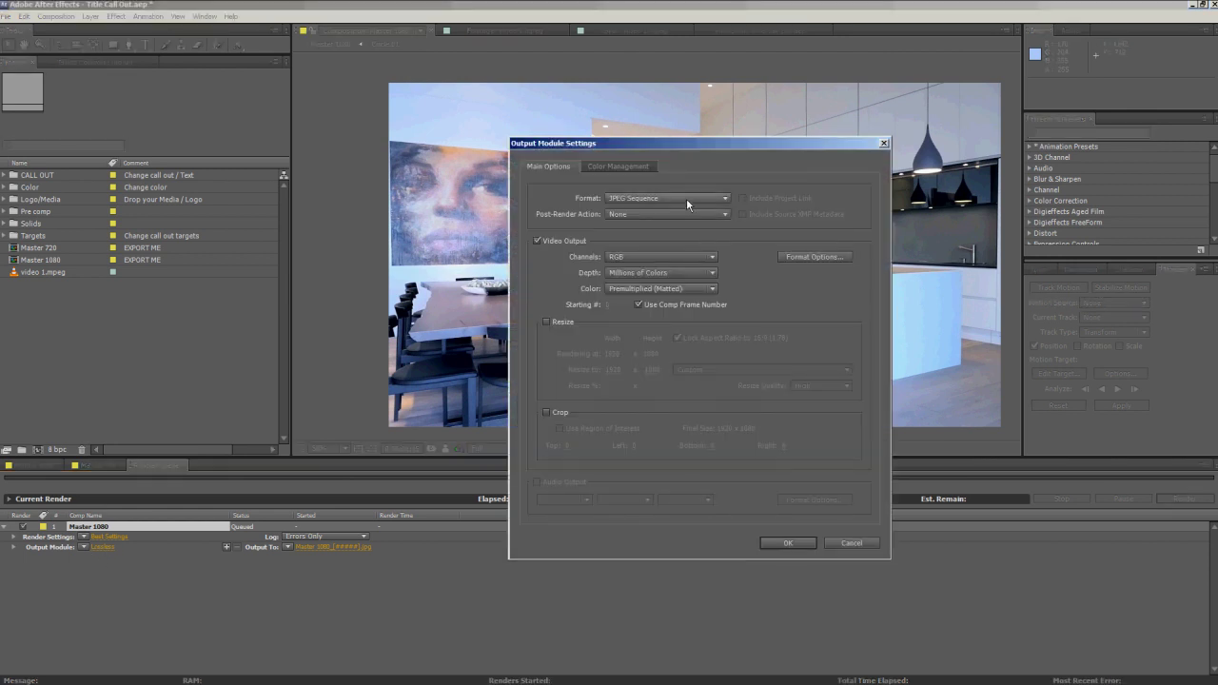
left_click(687, 198)
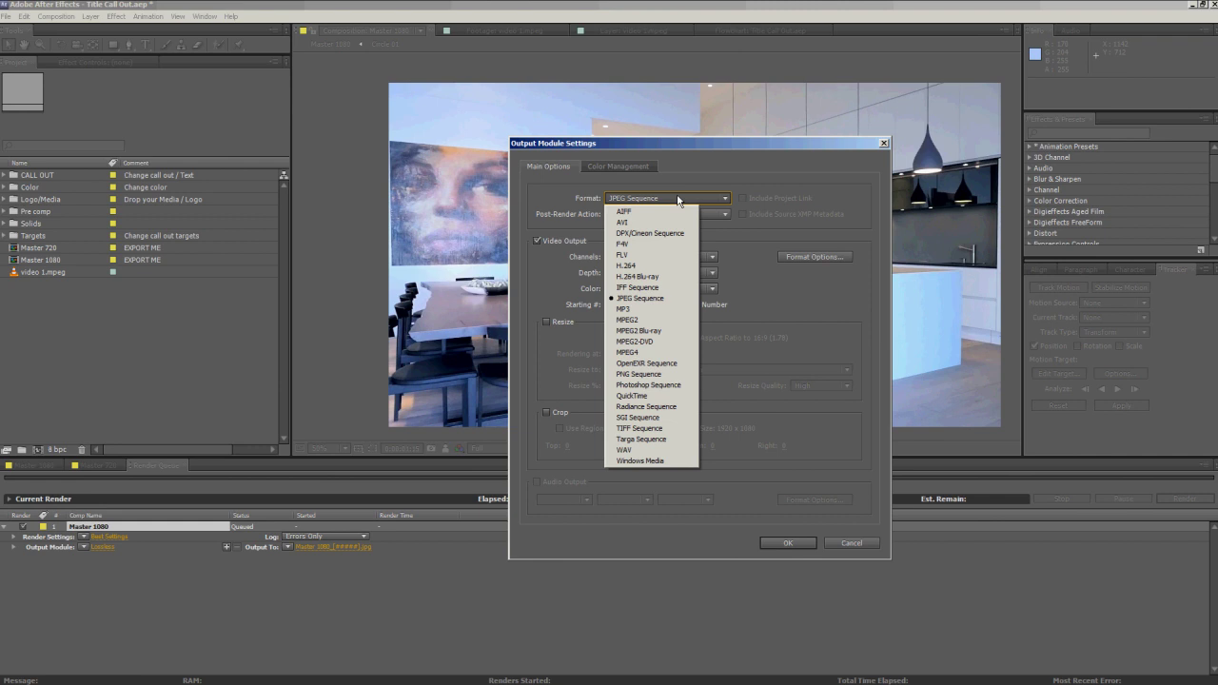
left_click(636, 396)
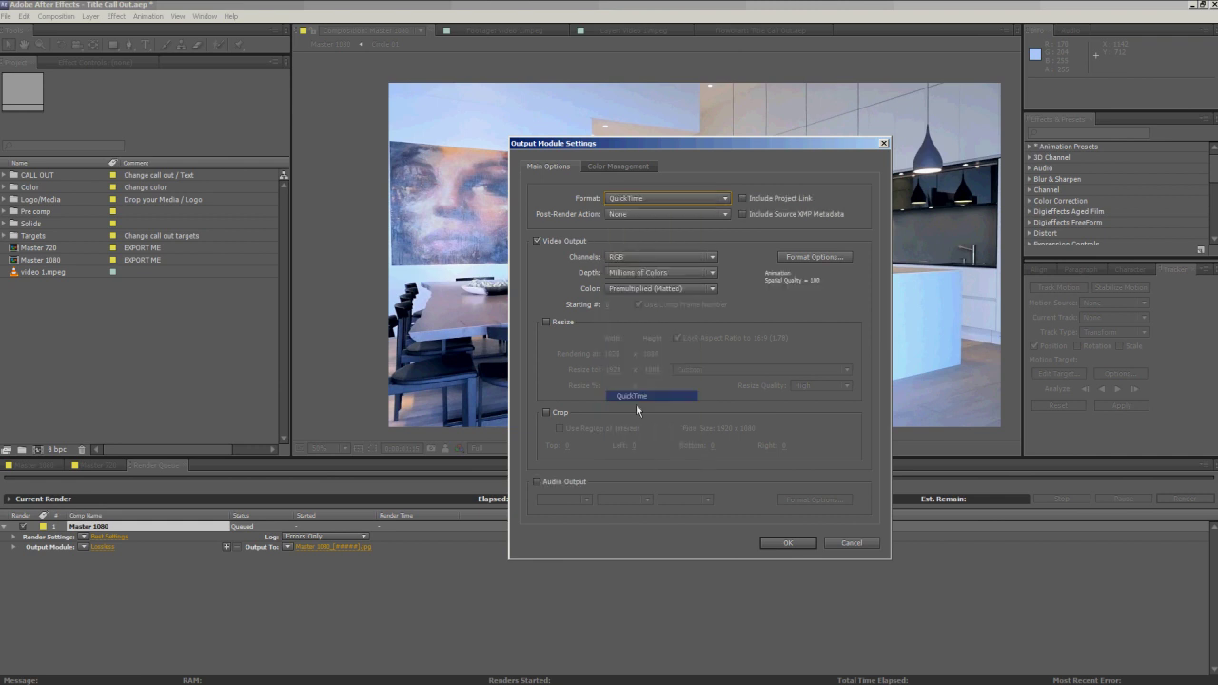
Enable audio output for the QuickTime render and set its sample rate to 48.000 kHz.
left_click(538, 481)
left_click(576, 500)
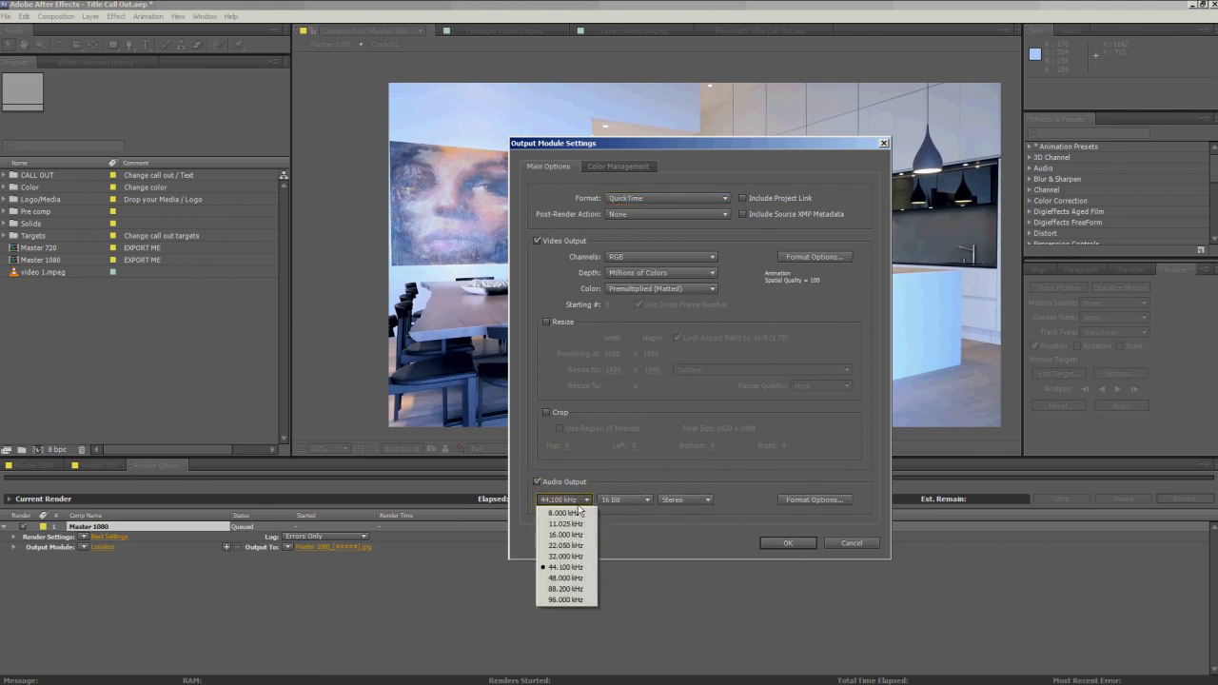
left_click(563, 578)
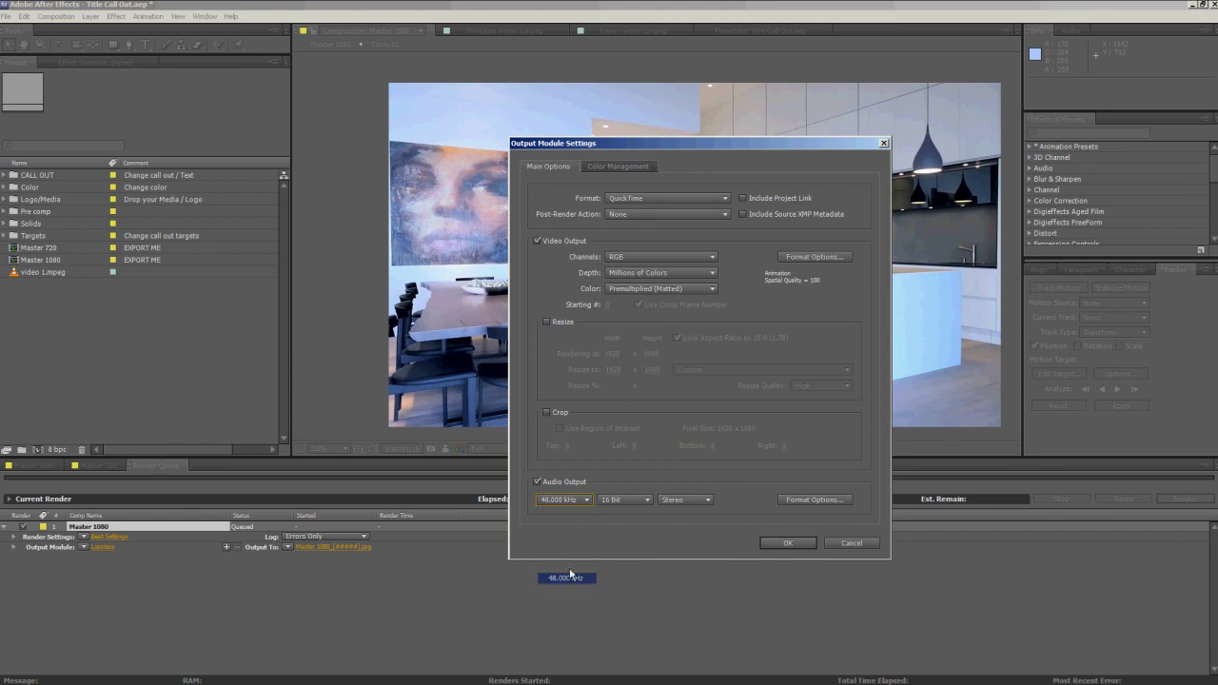
Choose Animation as the QuickTime video codec in the format options and accept the output module settings.
left_click(811, 257)
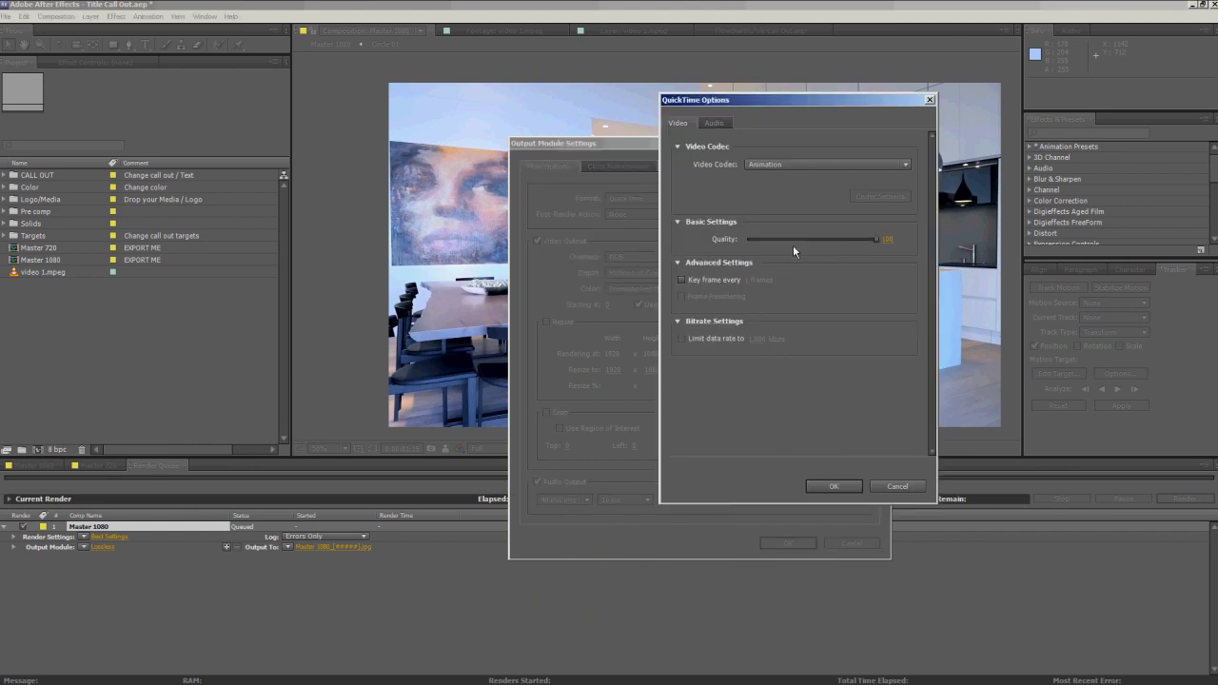
left_click(778, 164)
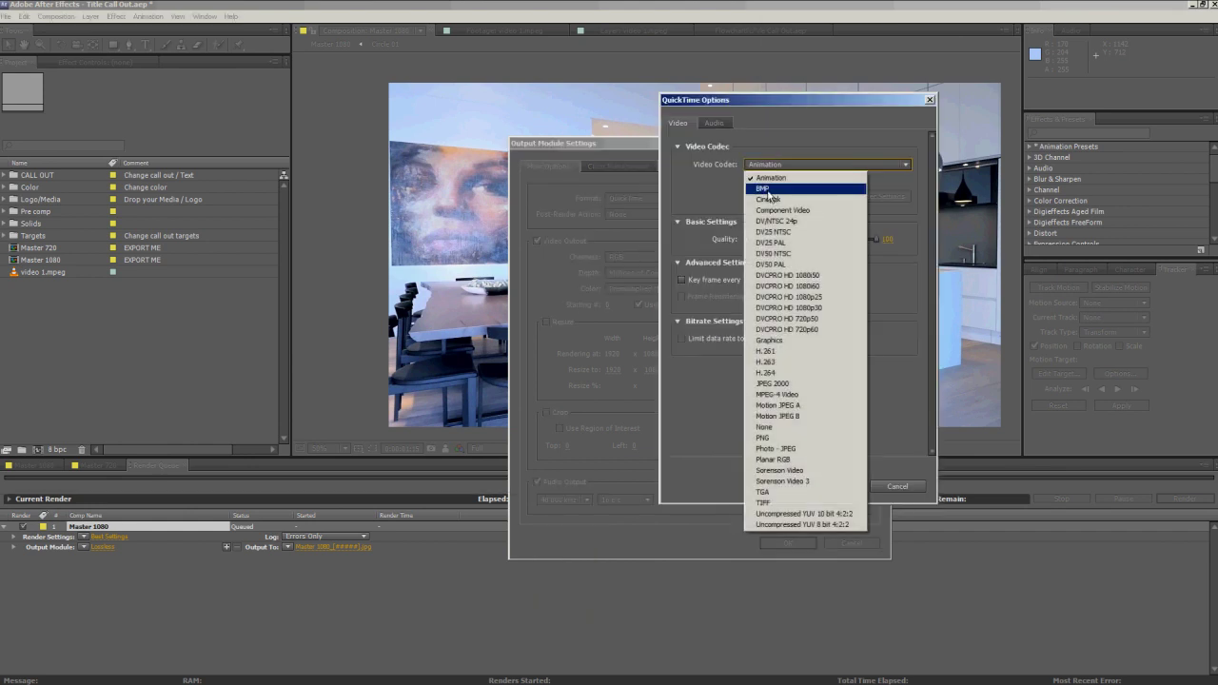
left_click(773, 178)
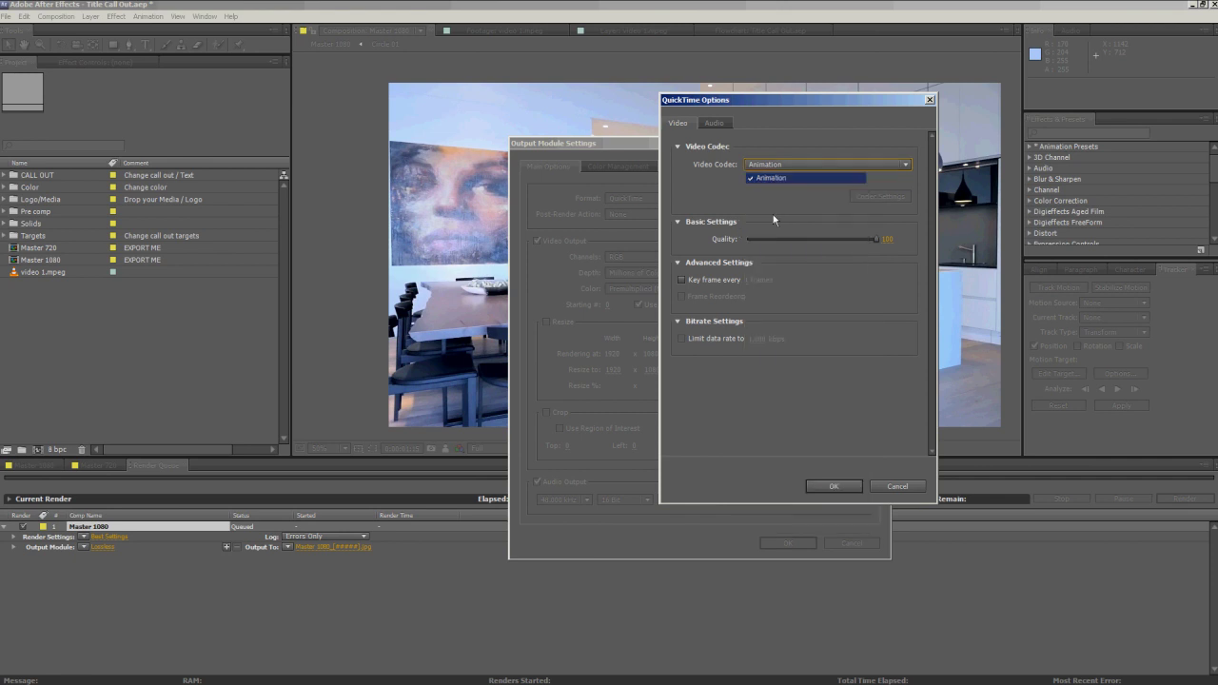
left_click(823, 488)
left_click(787, 543)
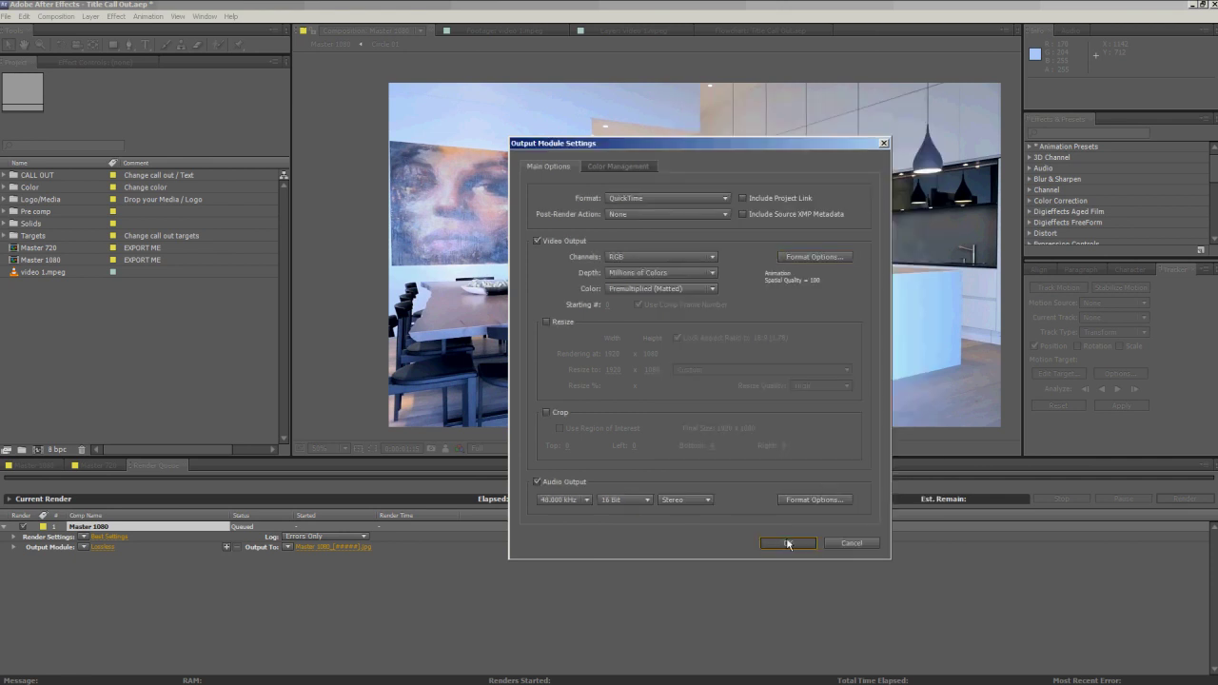
Set the output movie's file name to "call out" in New folder (5) and start rendering Master 1080.
left_click(303, 549)
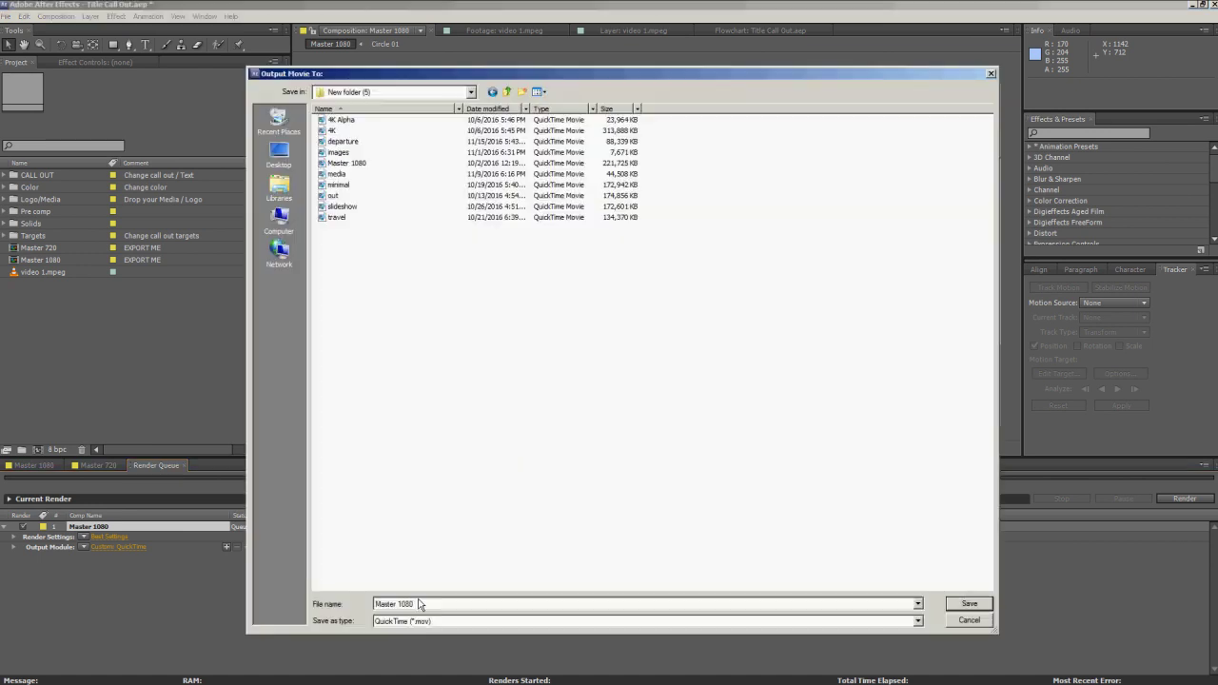
type("call out")
left_click(969, 605)
left_click(1176, 502)
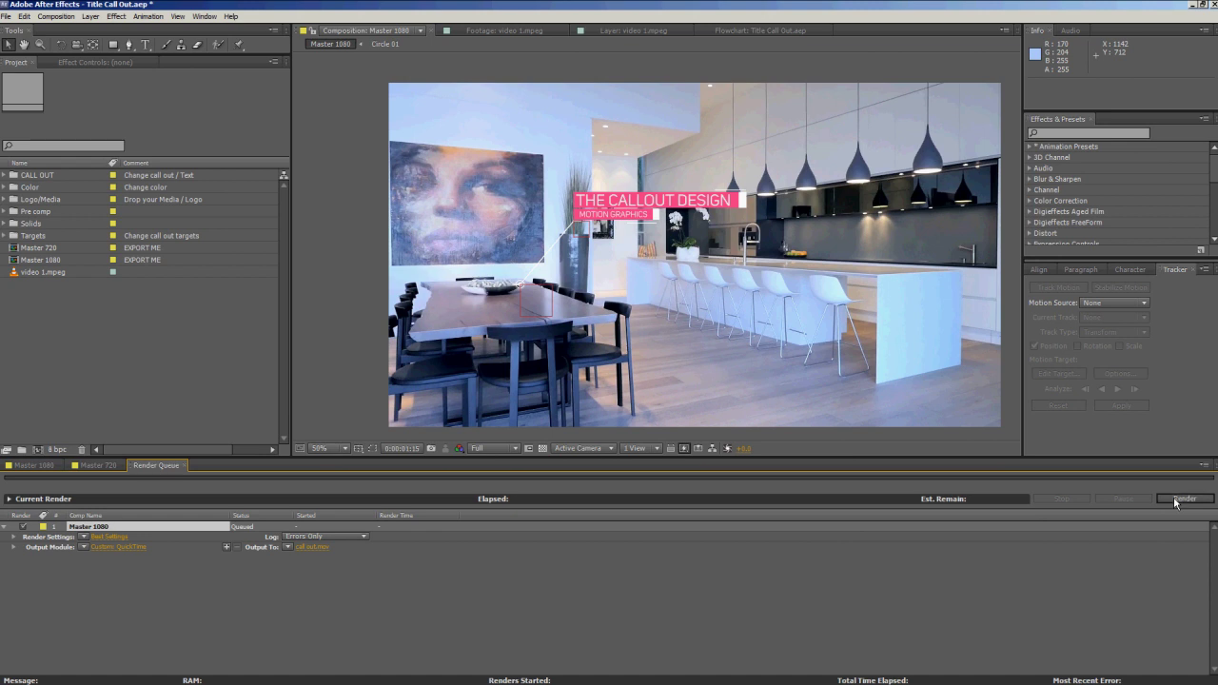